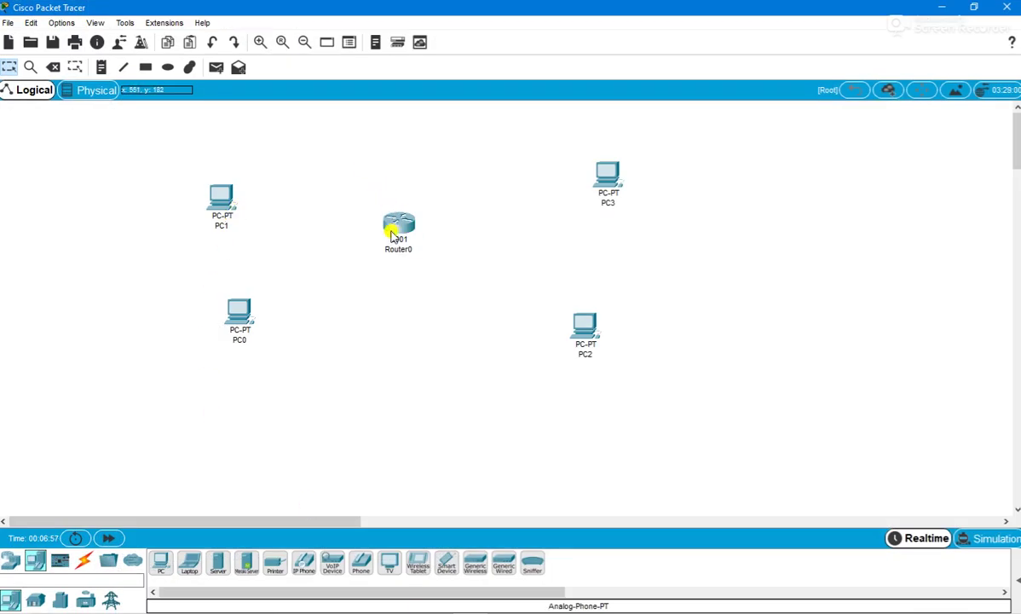
Shift Router0 slightly toward the middle of the workspace and align PC0 beneath PC1.
left_click_drag(402, 224, 405, 236)
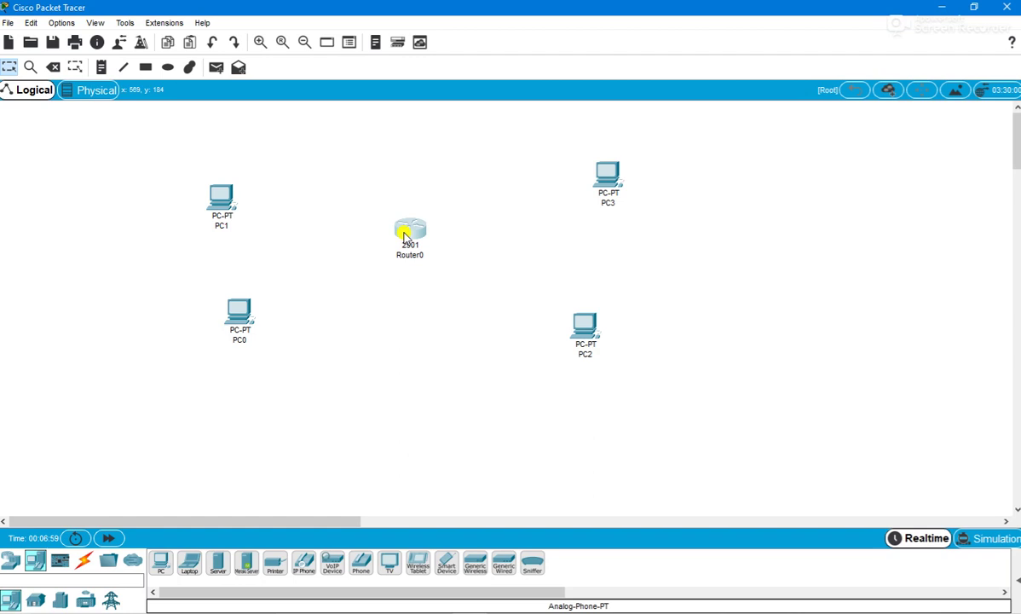
mouse_move(406, 237)
left_click_drag(244, 317, 223, 341)
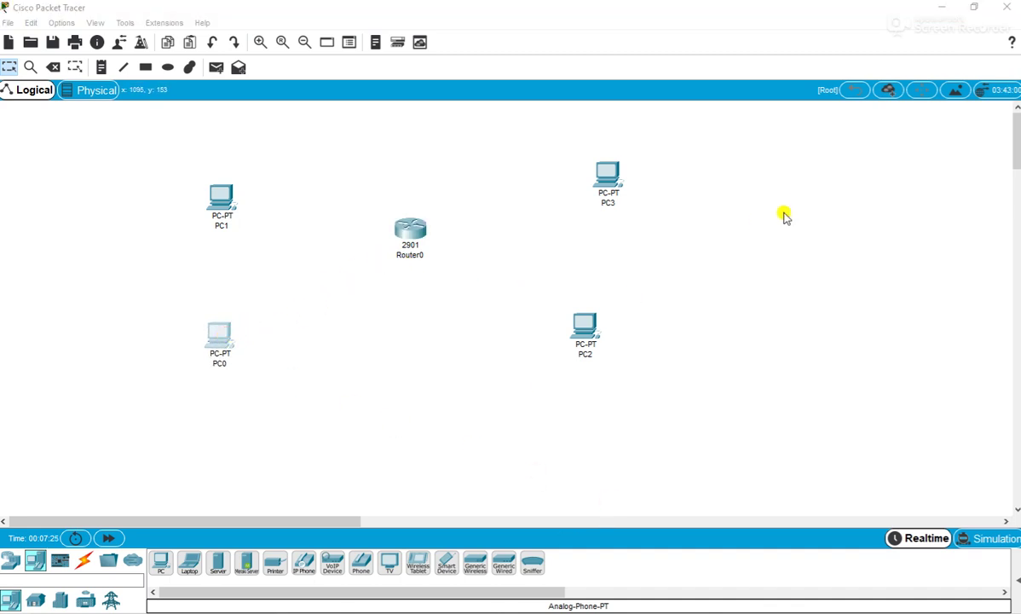
left_click(695, 232)
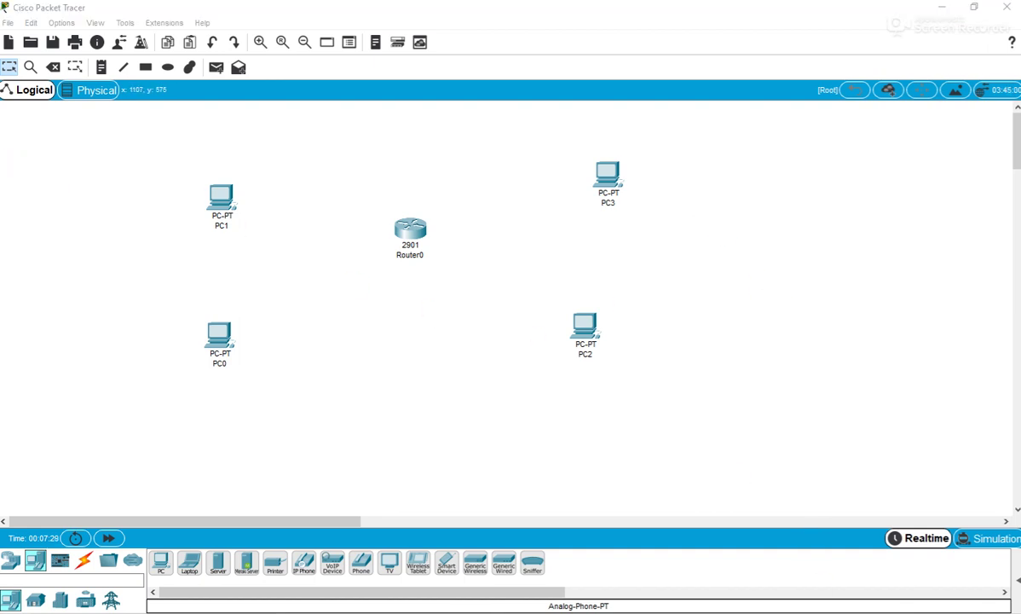
mouse_move(542, 586)
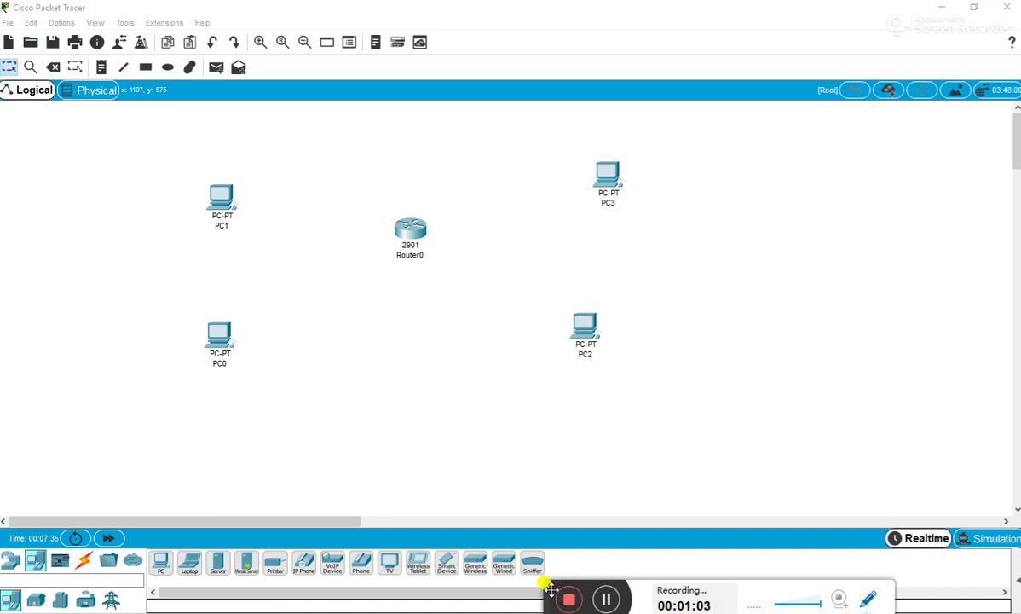
left_click_drag(650, 221, 682, 269)
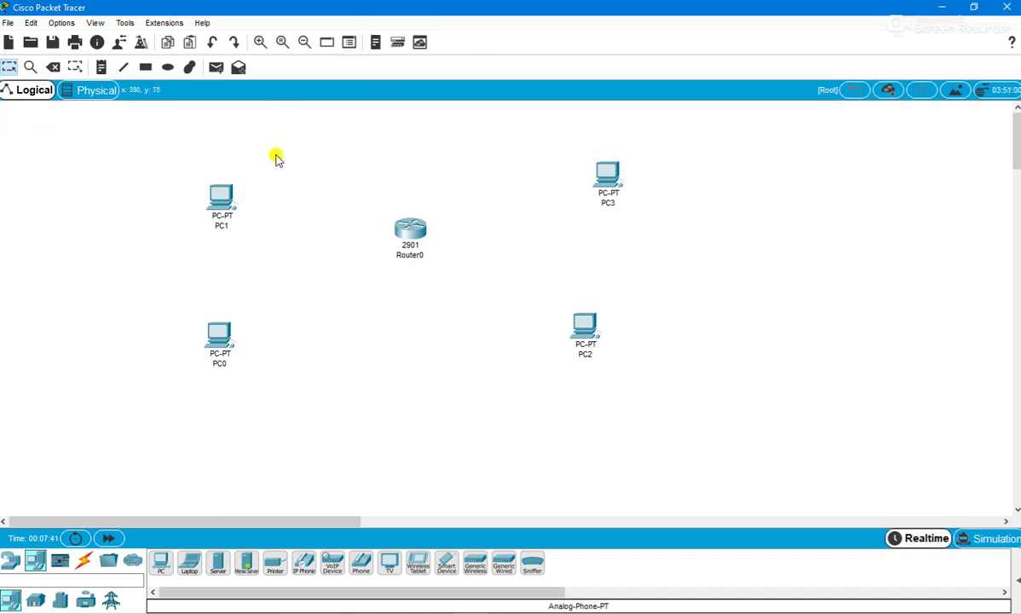
key("super+r")
left_click(117, 583)
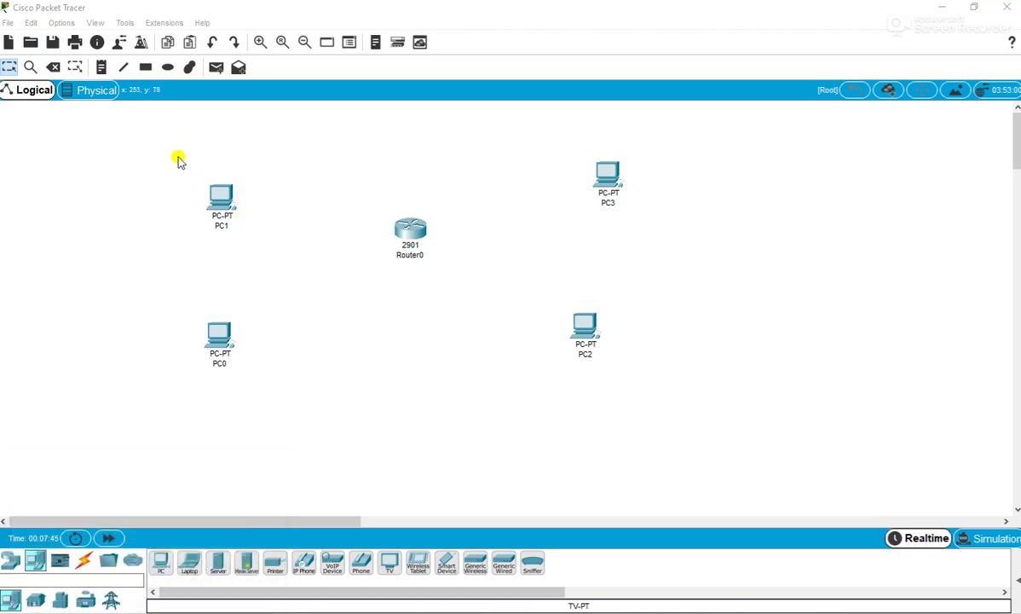
left_click_drag(150, 156, 312, 451)
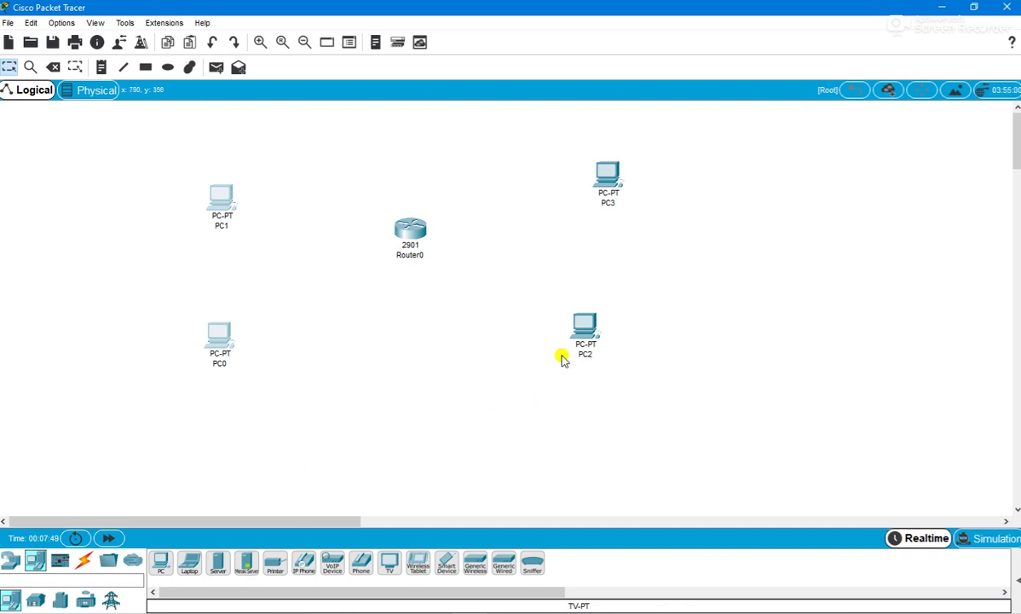
left_click_drag(530, 118, 653, 472)
left_click_drag(769, 173, 933, 452)
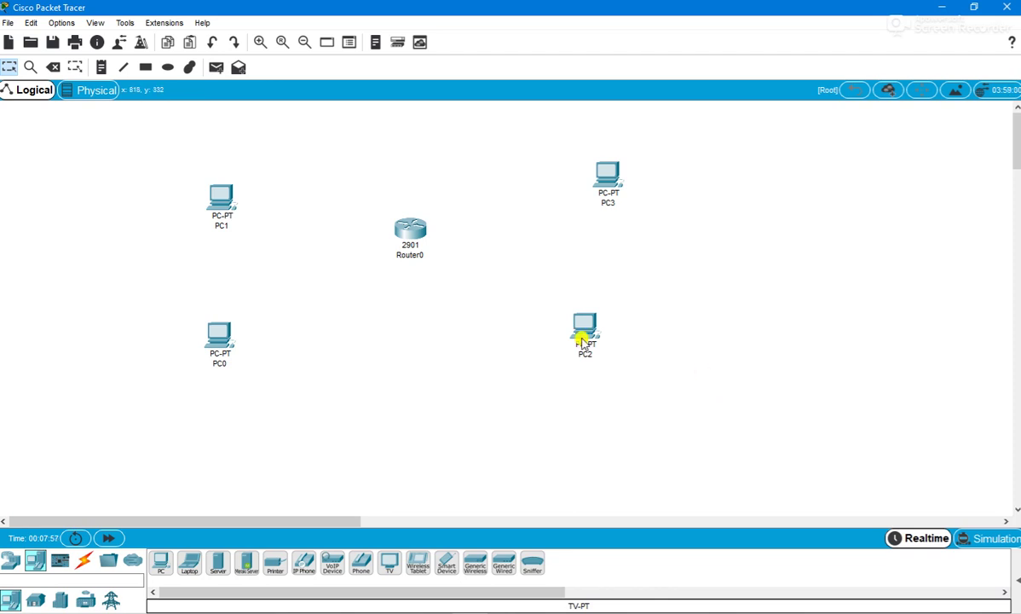
Align PC2 beneath PC3 and shift Router0 slightly lower between the two groups of PCs.
left_click_drag(583, 331, 609, 353)
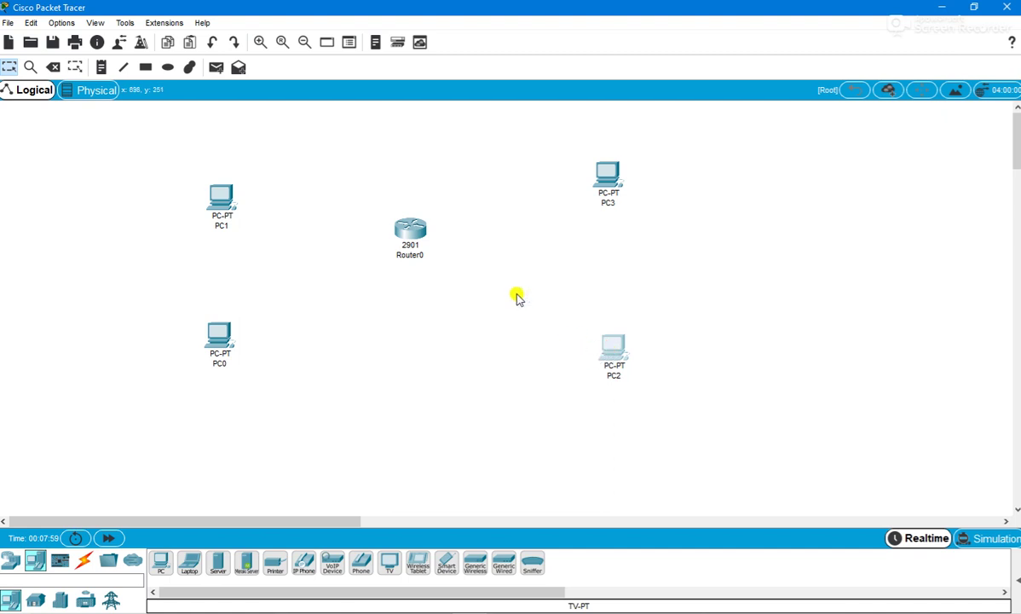
mouse_move(404, 227)
left_mouse_down()
mouse_move(422, 214)
mouse_move(416, 241)
left_mouse_up()
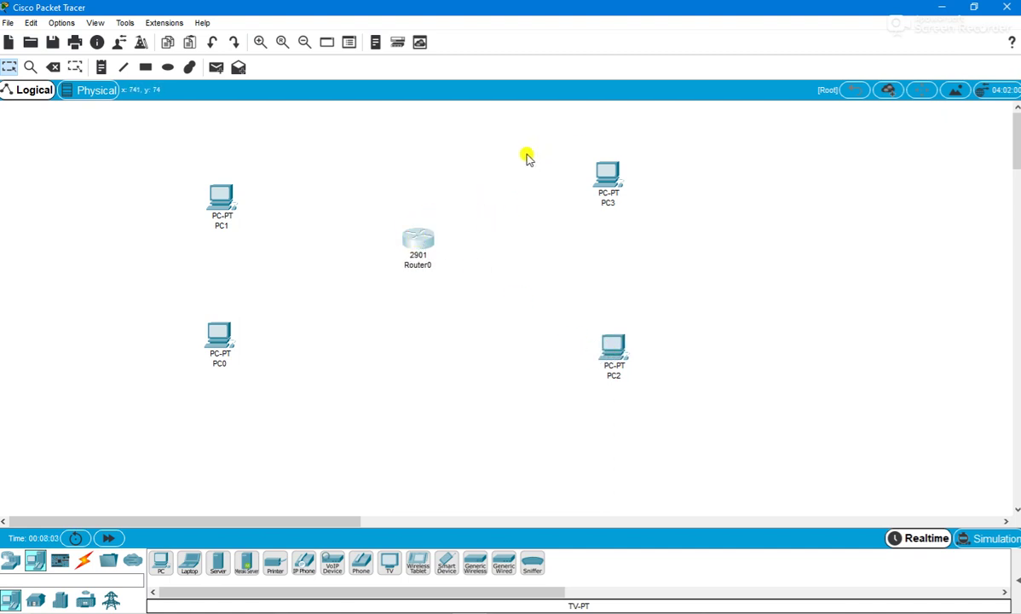
left_click(76, 68)
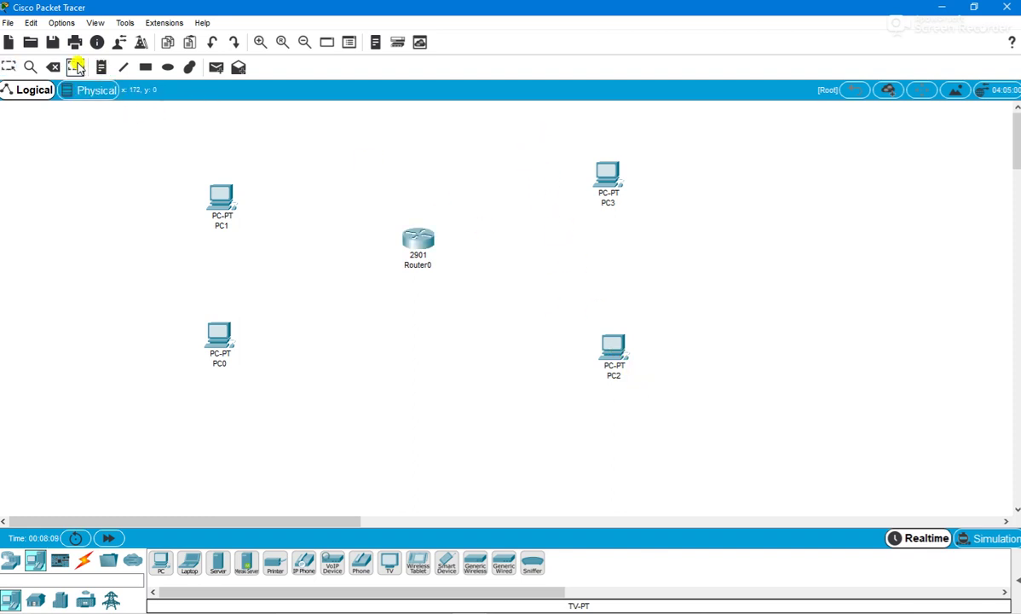
left_click(8, 67)
left_click_drag(543, 143, 706, 440)
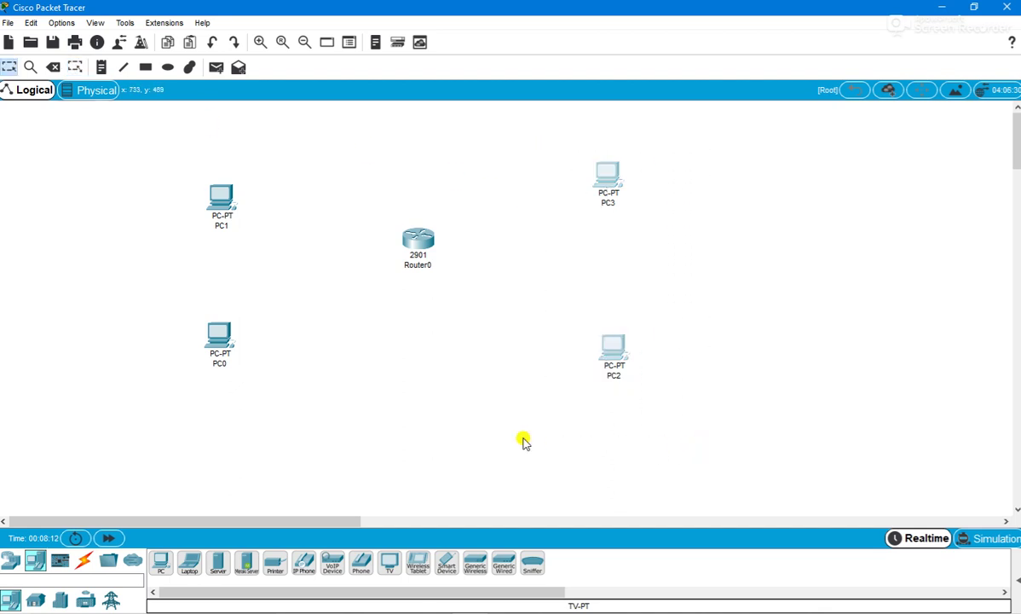
Draw an unfilled rectangle with a blue #0000ff outline around PC3 and PC2.
left_click(146, 68)
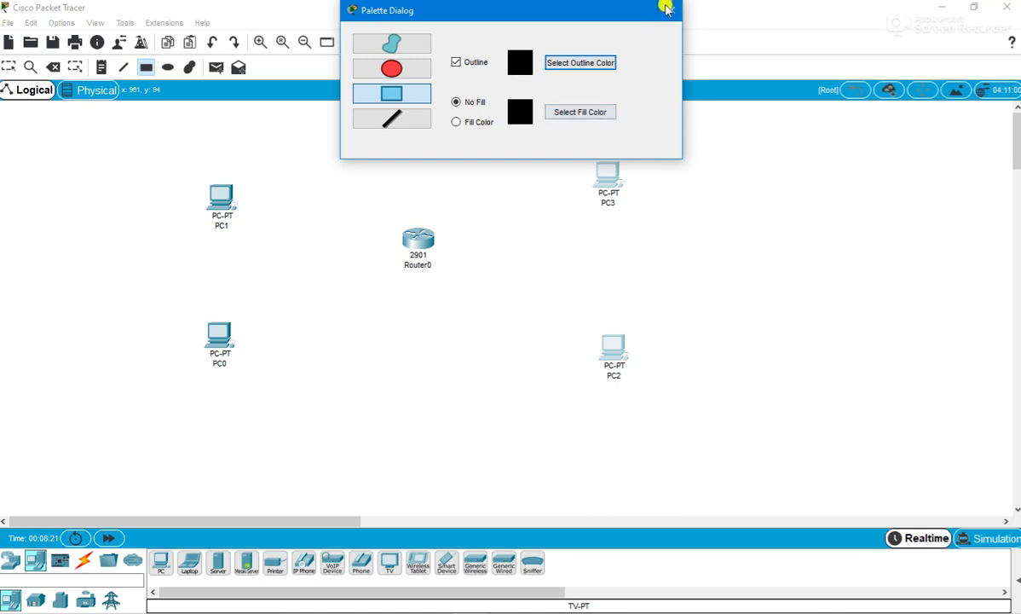
left_click(572, 64)
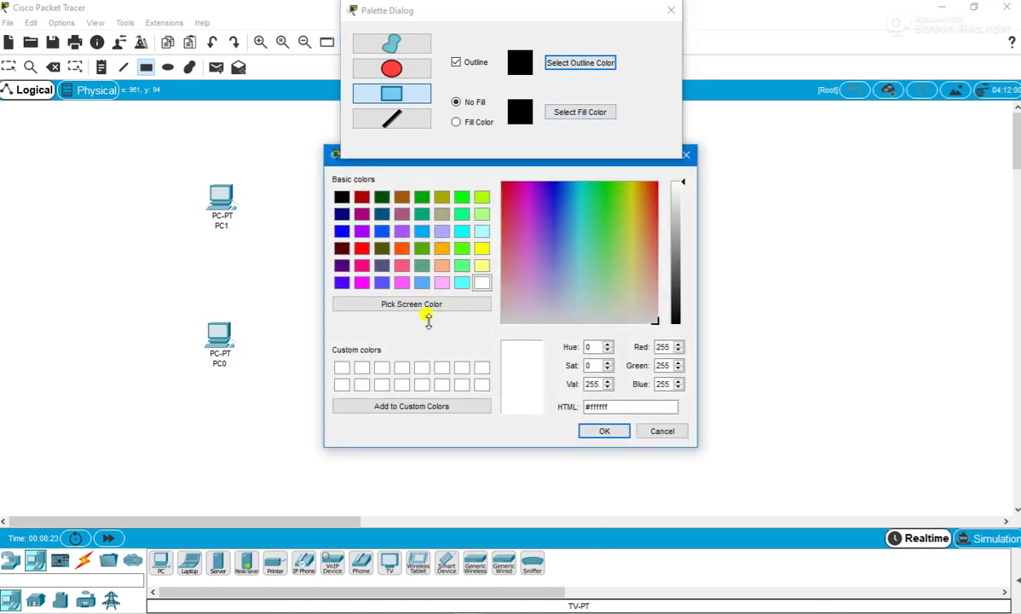
left_click(342, 231)
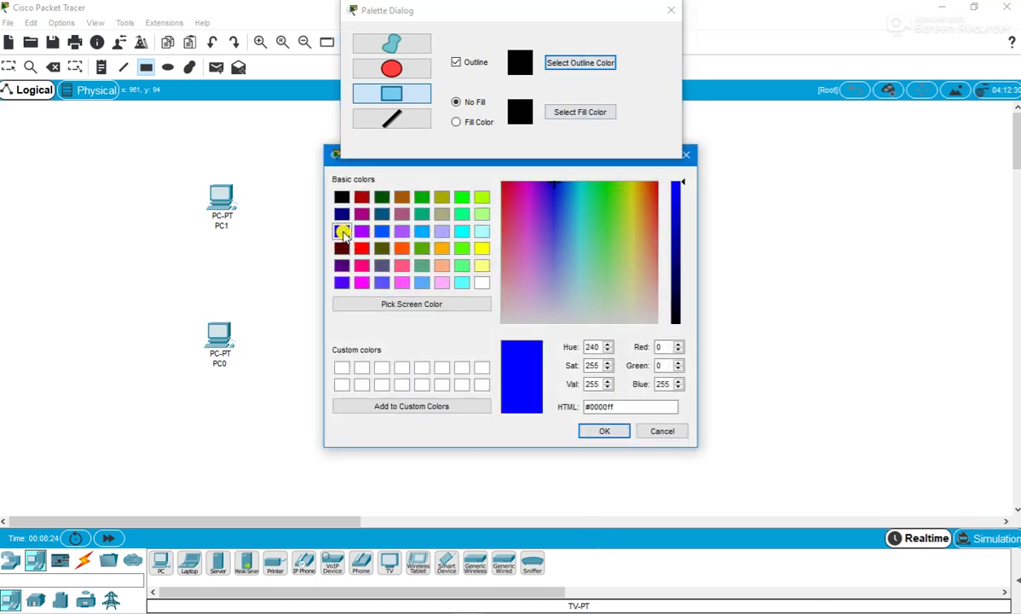
left_click(603, 431)
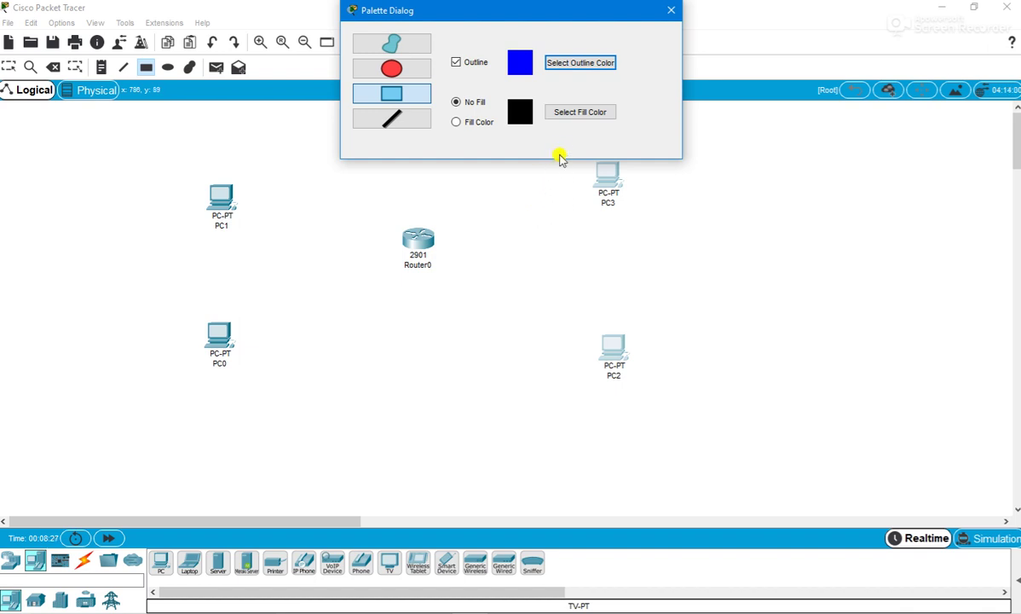
left_click_drag(578, 10, 1011, 160)
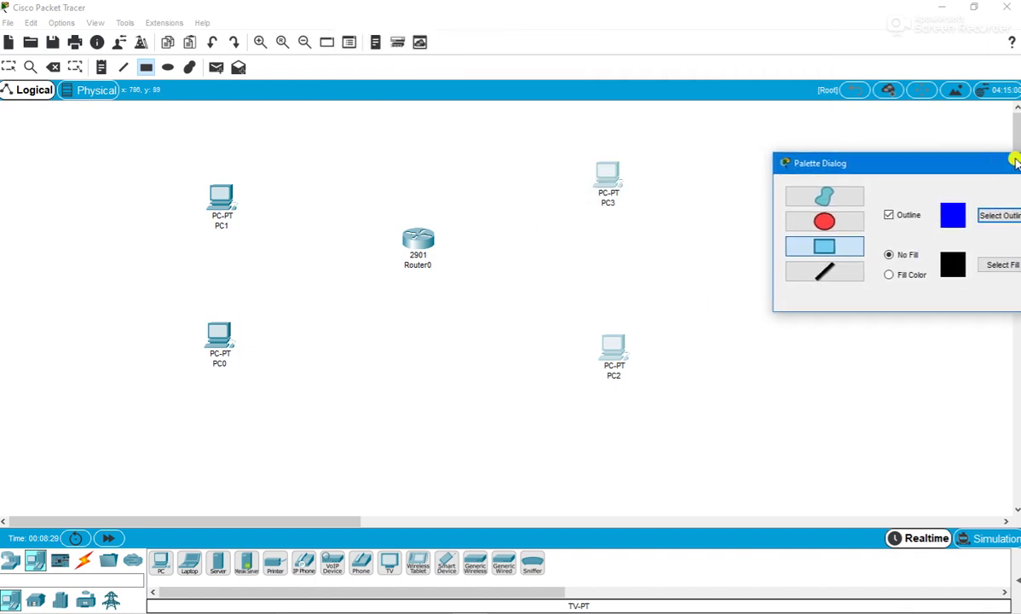
mouse_move(535, 145)
left_mouse_down()
mouse_move(631, 444)
mouse_move(710, 460)
mouse_move(714, 436)
left_mouse_up()
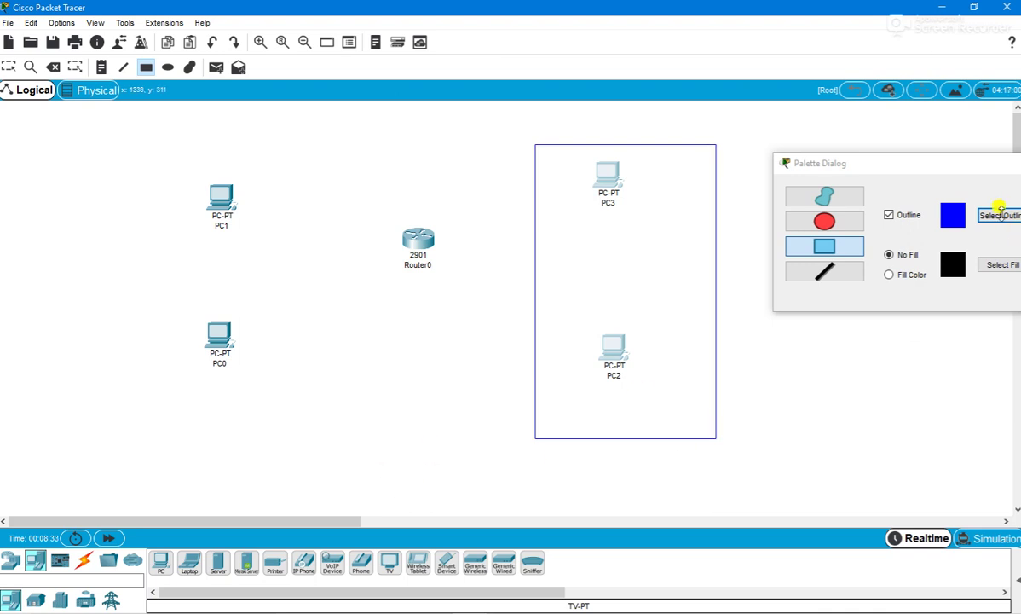
Draw an unfilled rectangle with a red outline around PC1 and PC0, and close the drawing palette.
left_click(1000, 214)
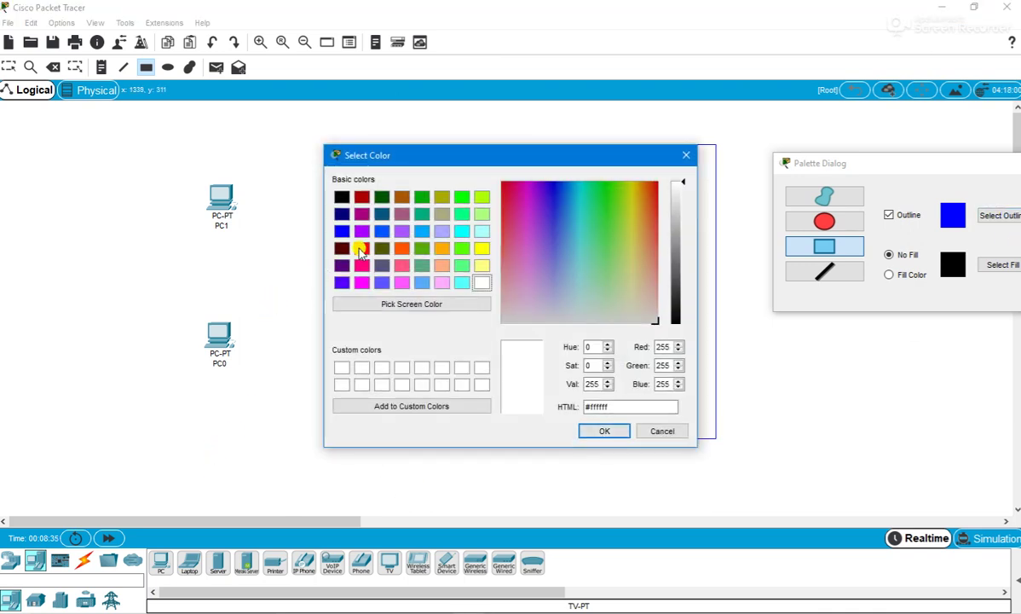
left_click(361, 249)
left_click(607, 430)
left_click_drag(145, 157, 302, 452)
left_click_drag(919, 162, 823, 113)
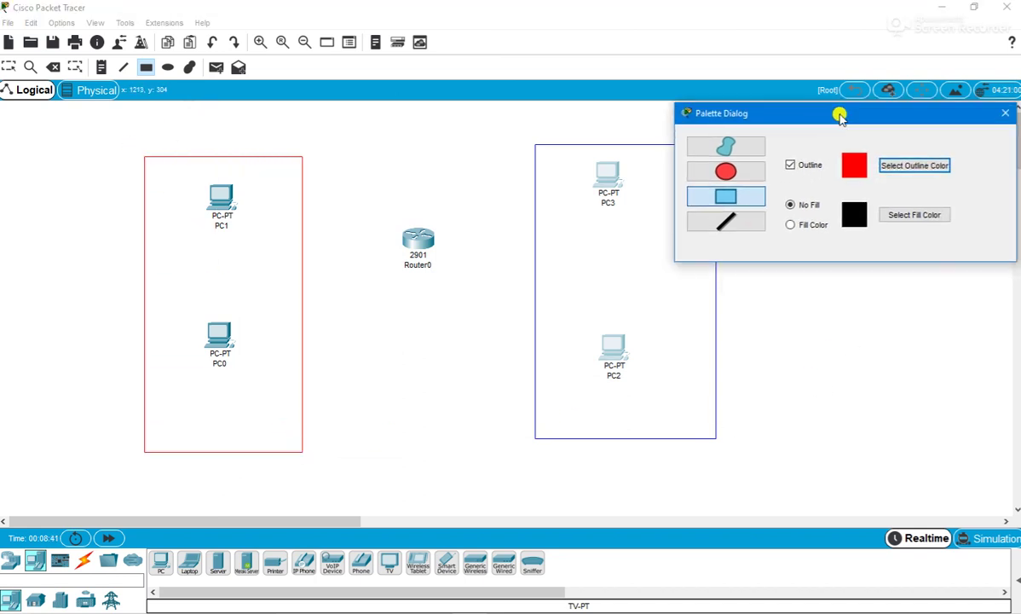
left_click(999, 111)
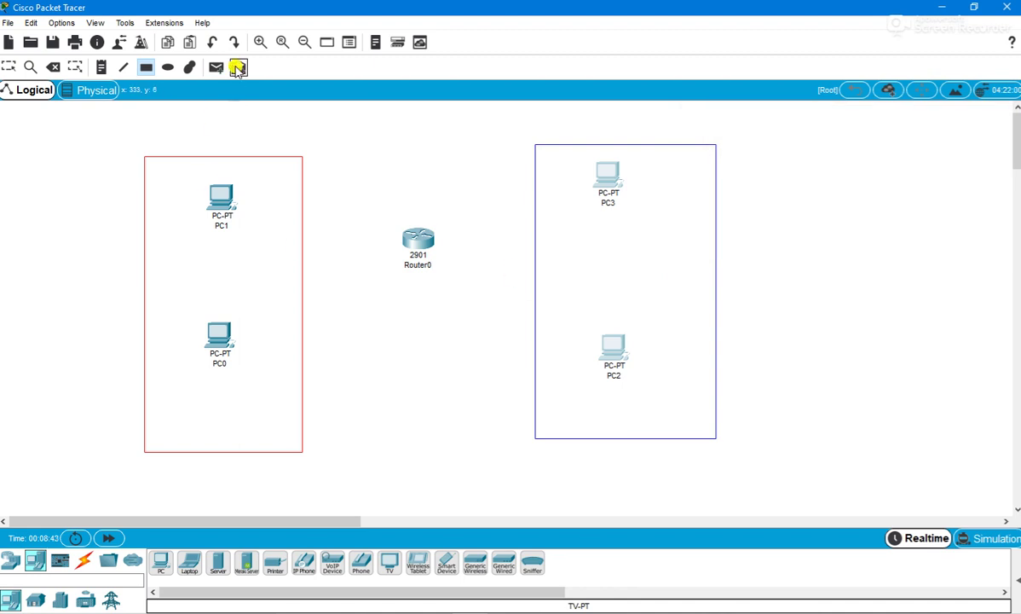
Place a two-line note reading "Marketing Team" beside the blue rectangle.
left_click(101, 68)
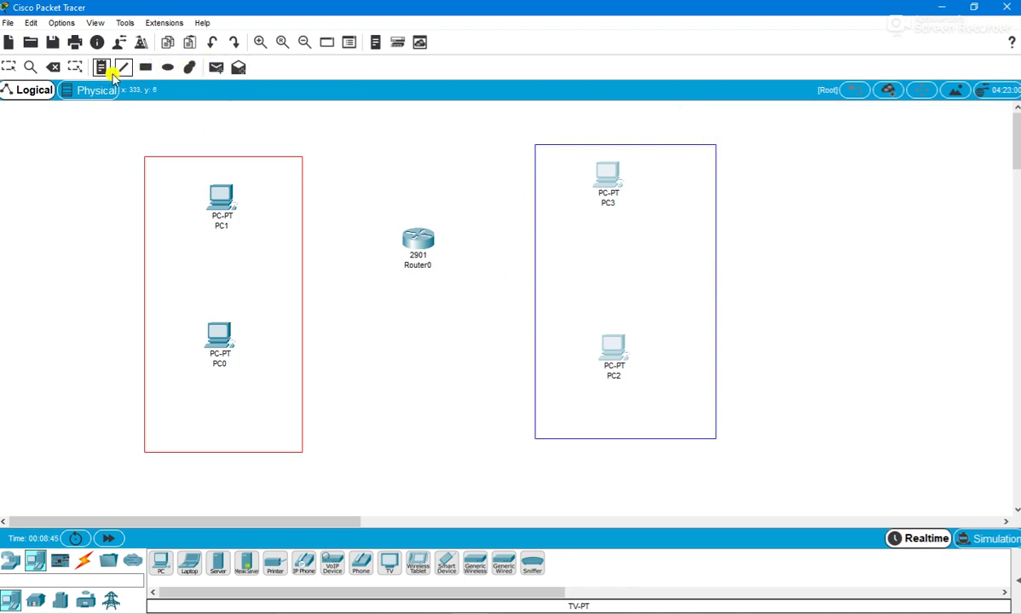
left_click(722, 256)
type("M")
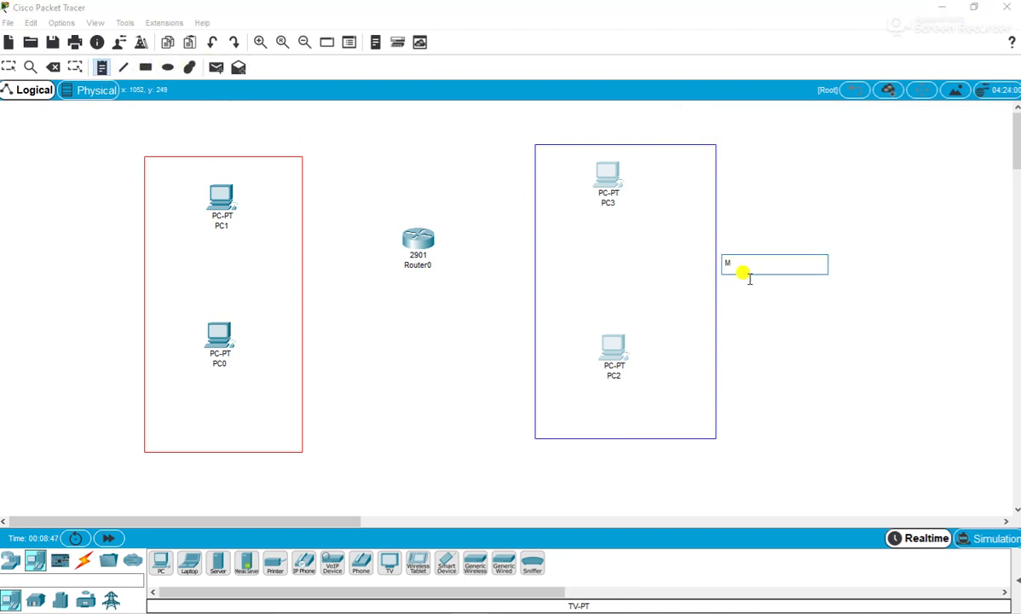
type("arketing")
key("Return")
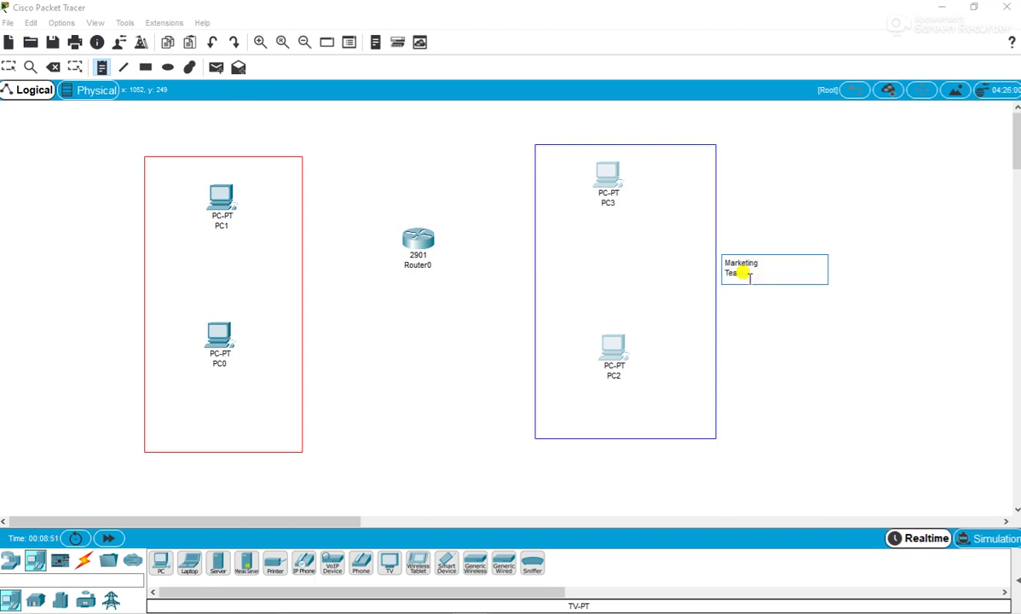
Place a note reading "HR Team" beside the red rectangle and finish placing notes.
left_click(24, 287)
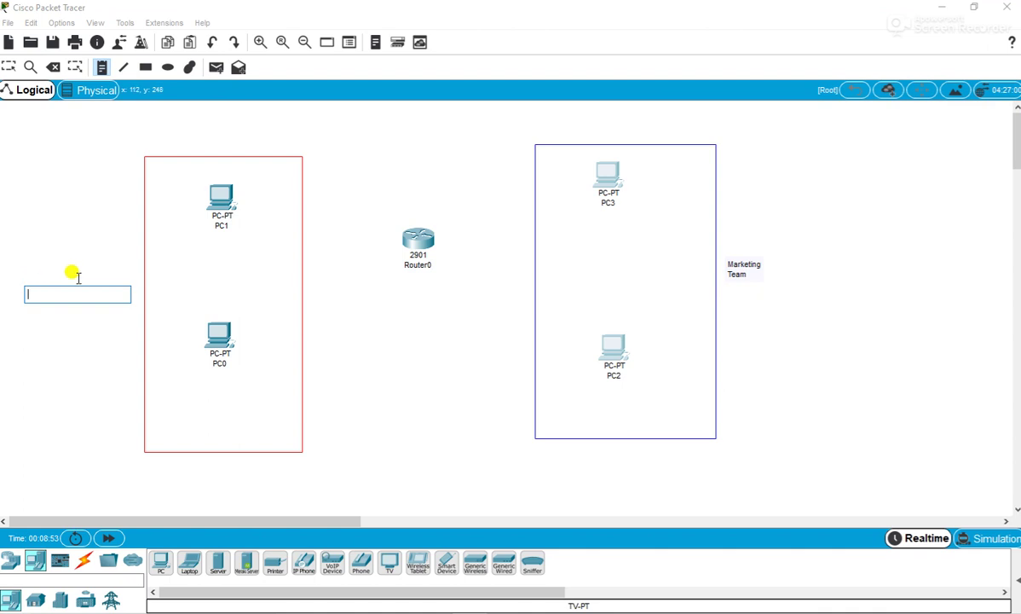
type("HR Team")
key("Return")
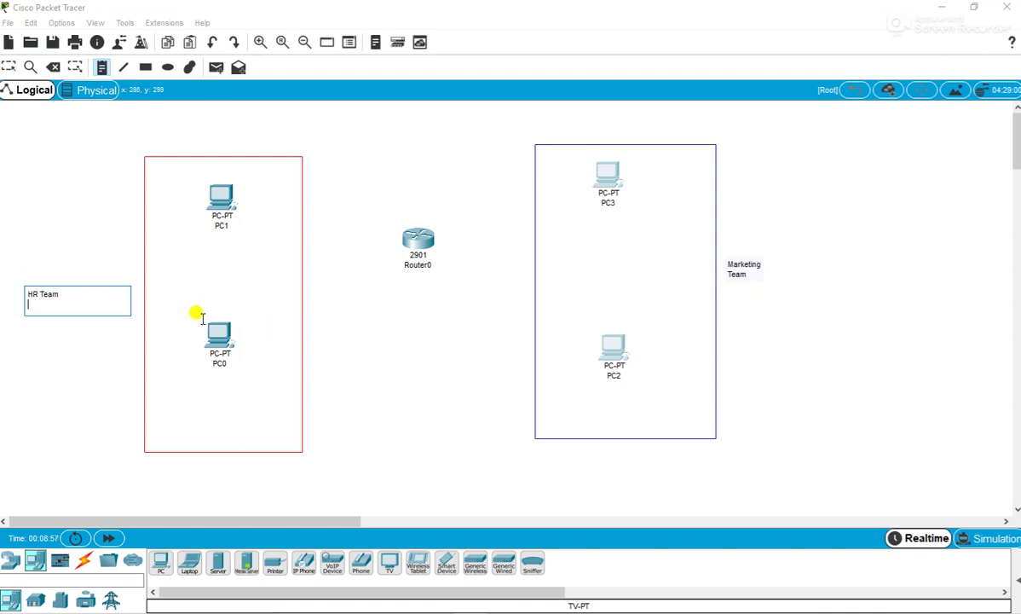
left_click(912, 290)
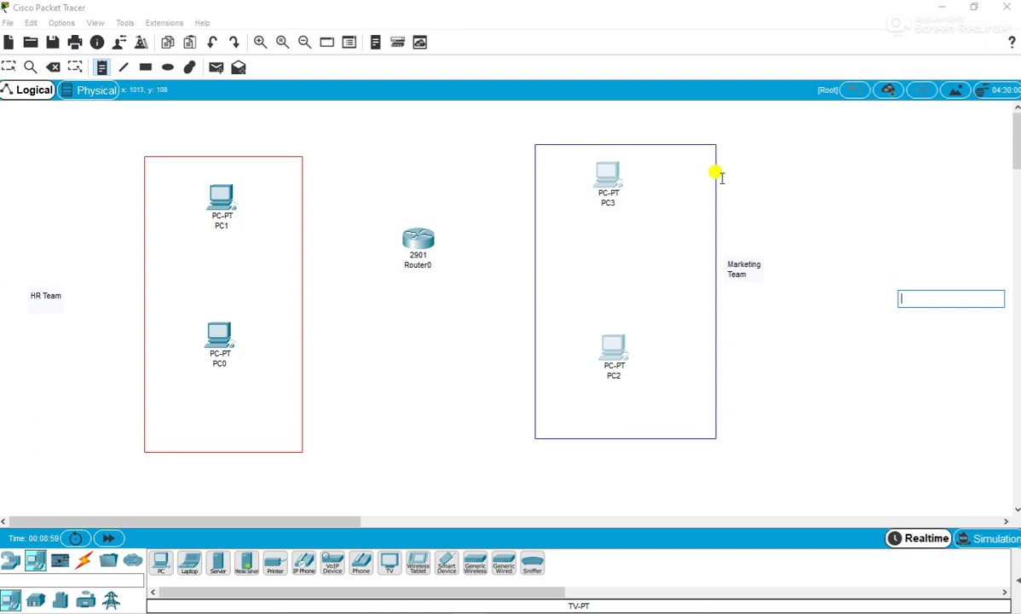
key("Escape")
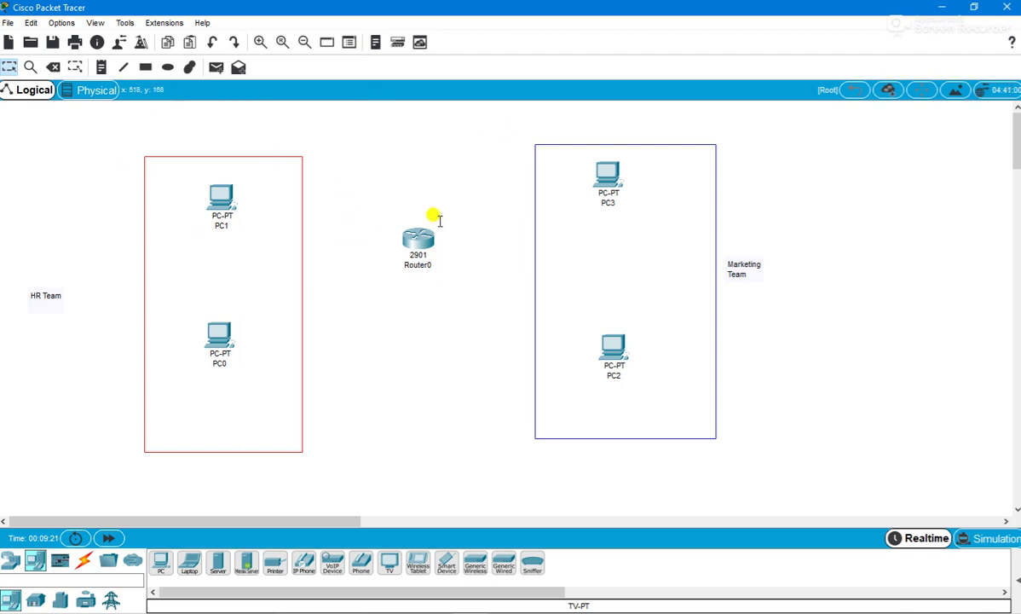
left_click_drag(376, 217, 460, 292)
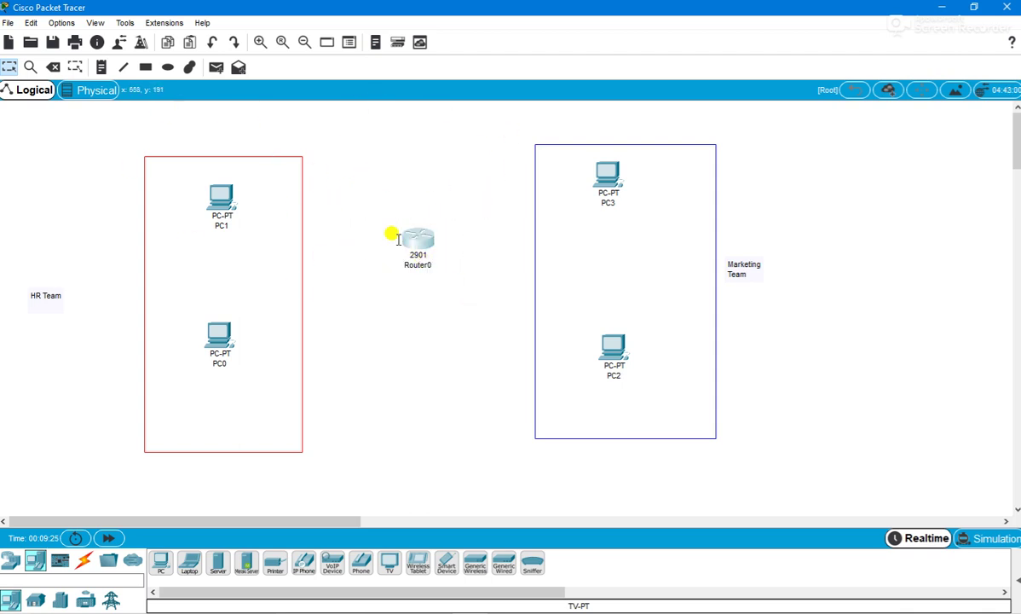
mouse_move(374, 203)
left_mouse_down()
mouse_move(461, 303)
mouse_move(373, 199)
left_mouse_up()
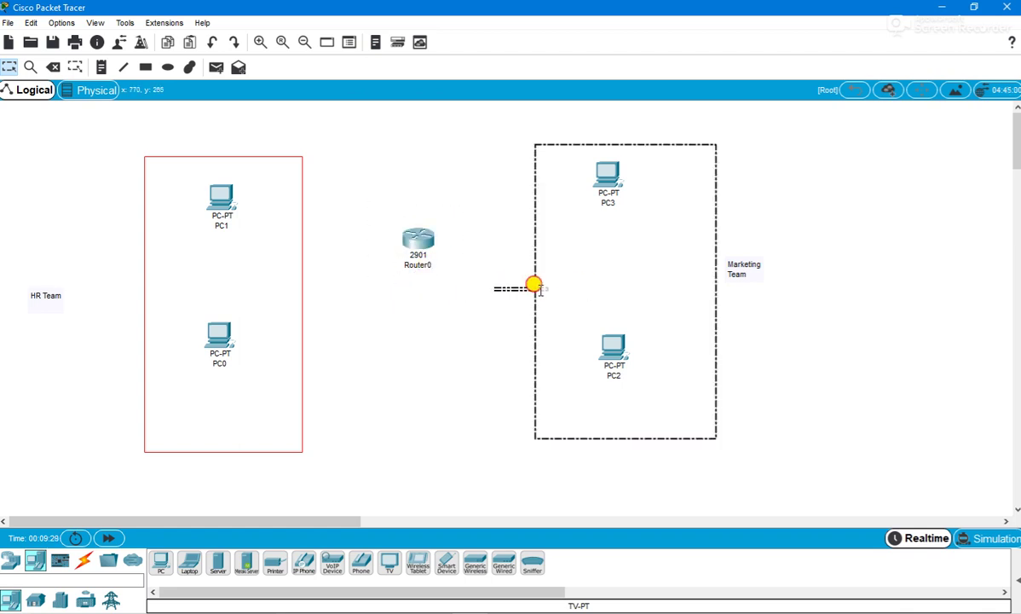
left_click(345, 310)
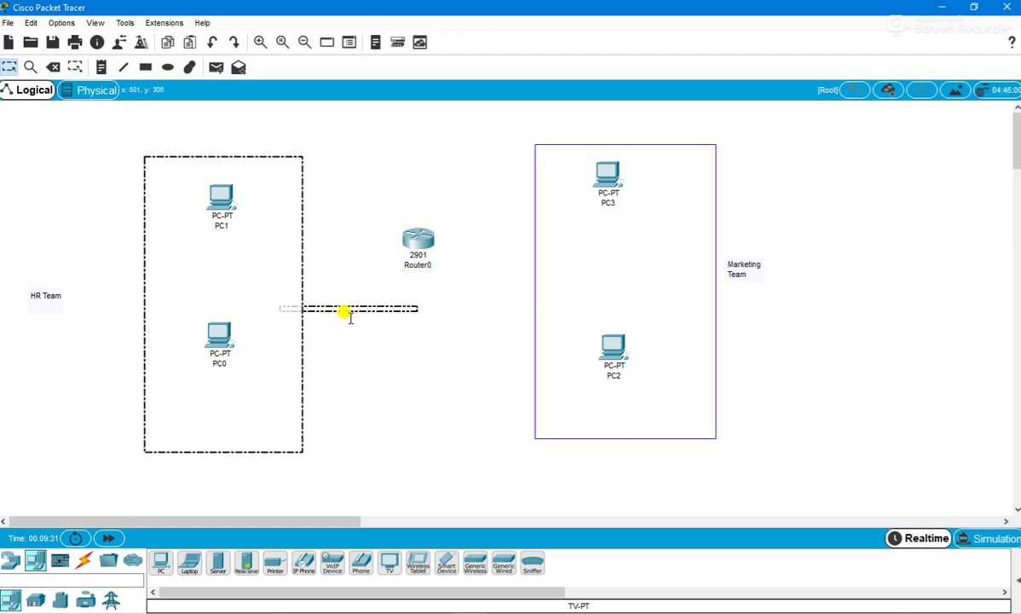
left_click(409, 331)
left_click_drag(369, 202, 394, 223)
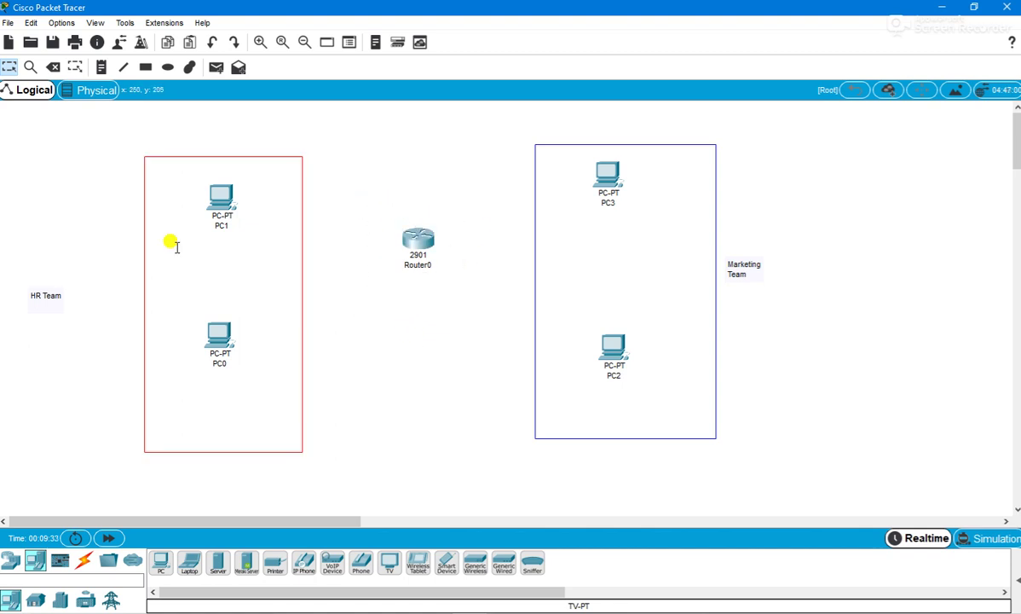
left_click_drag(439, 306, 478, 336)
left_click_drag(361, 221, 471, 326)
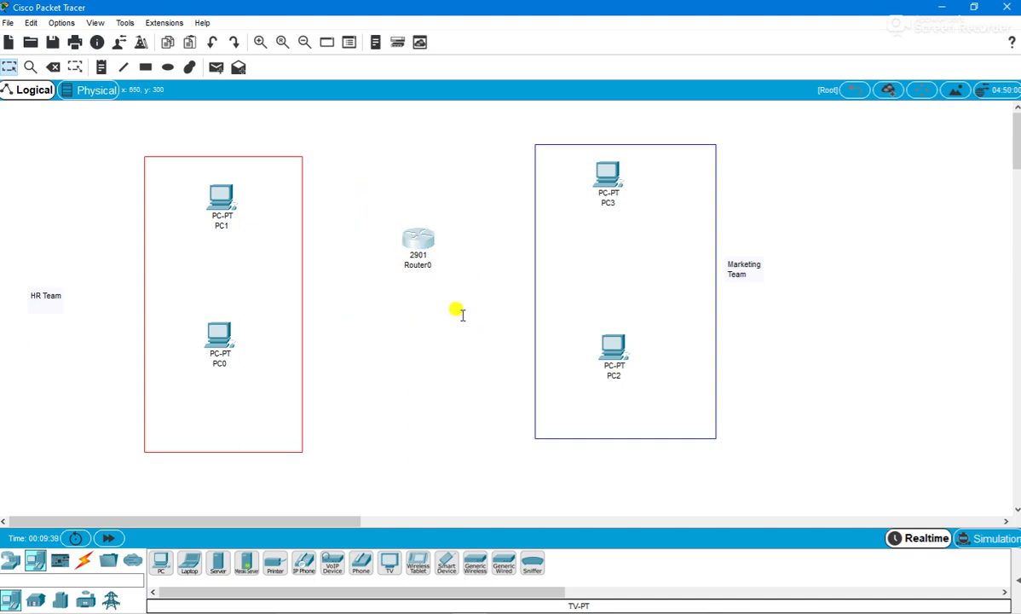
left_click_drag(355, 200, 470, 311)
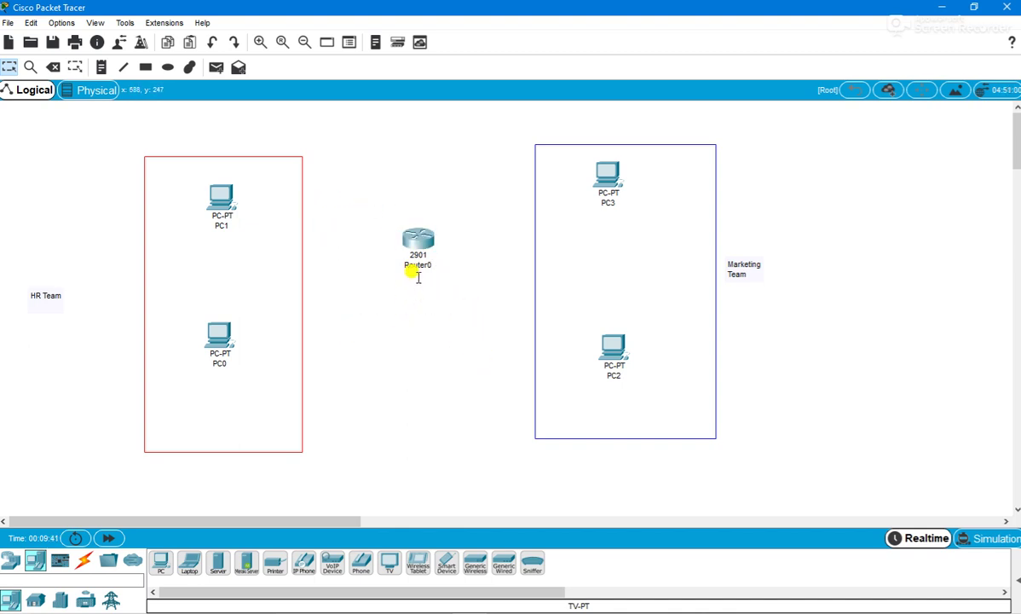
left_click_drag(422, 275, 567, 318)
left_click_drag(412, 286, 230, 285)
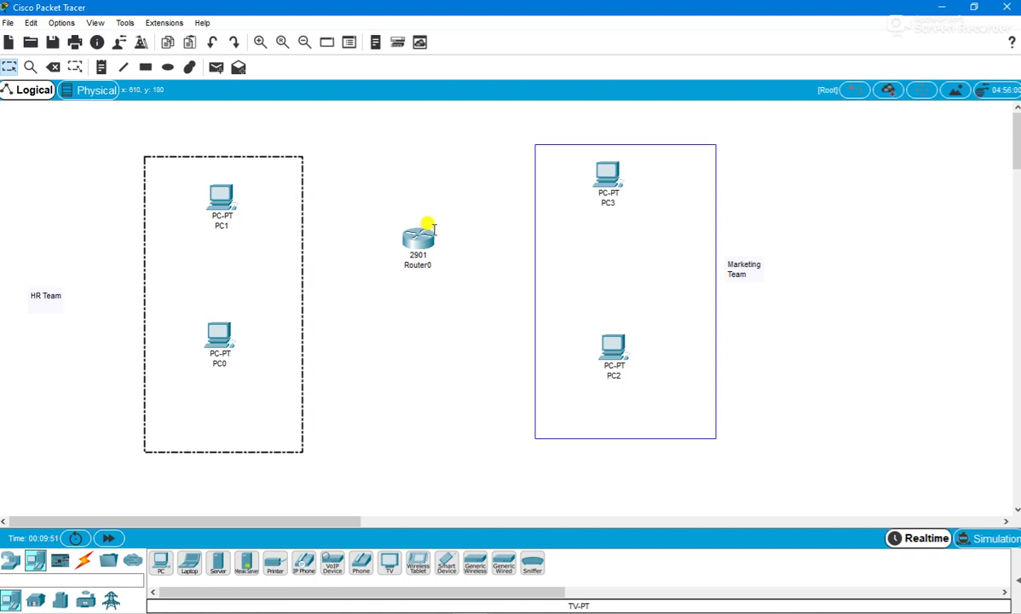
left_click_drag(451, 234, 627, 301)
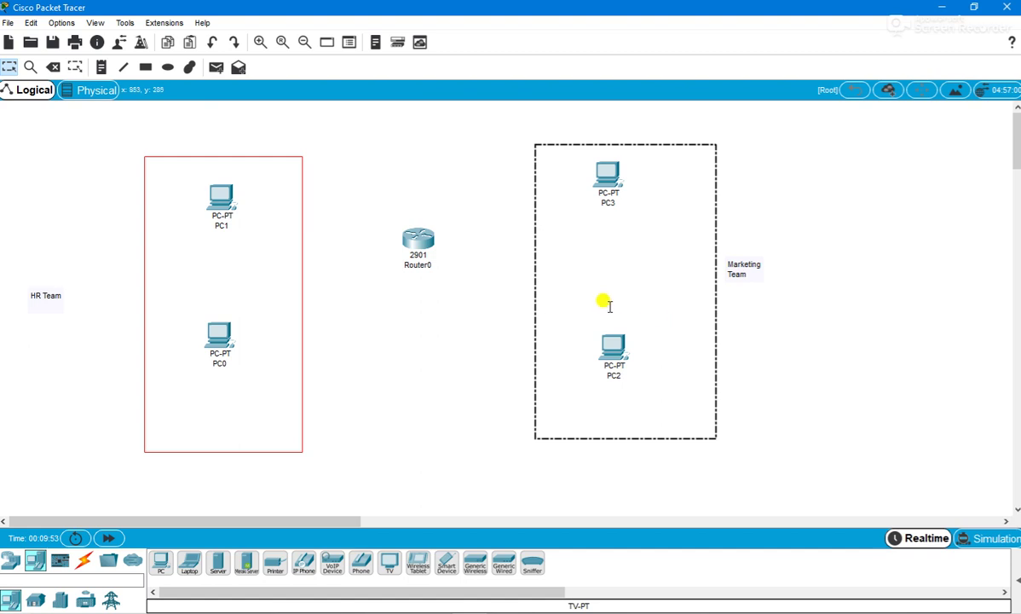
left_click_drag(425, 299, 201, 284)
left_click_drag(415, 339, 84, 314)
left_click_drag(440, 309, 777, 283)
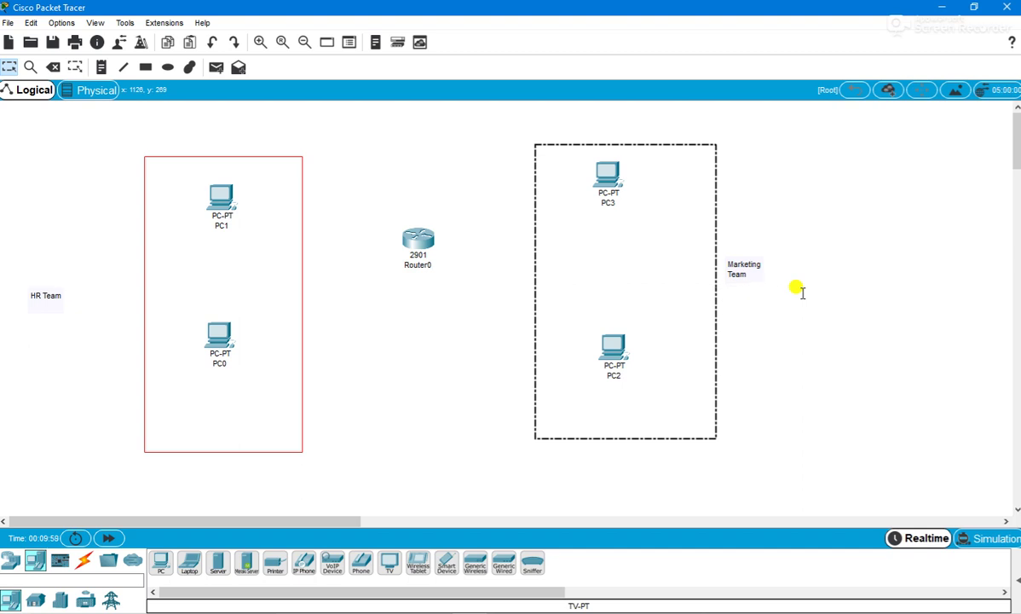
left_click(801, 293)
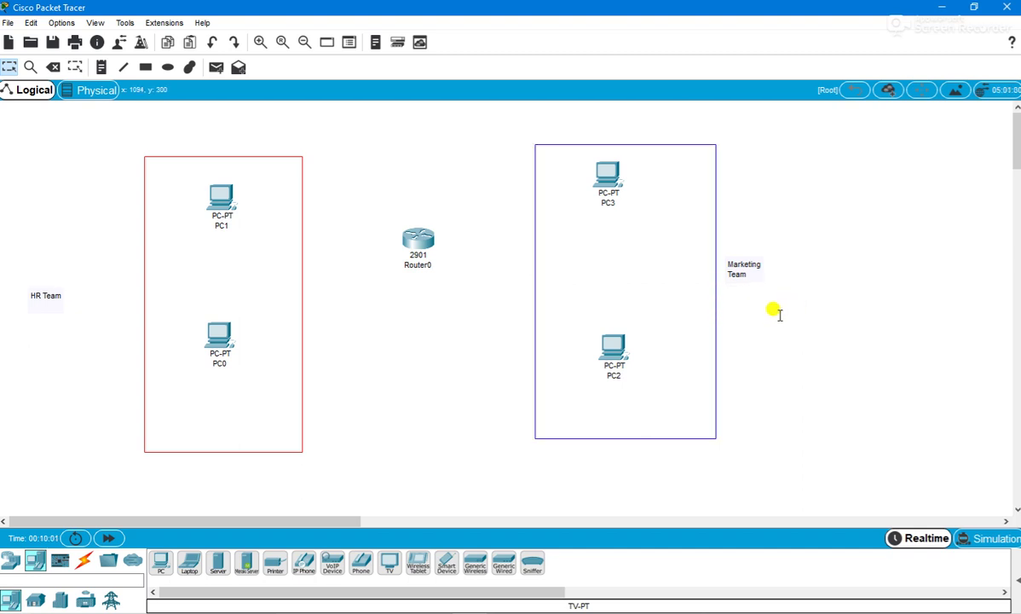
left_click_drag(381, 305, 503, 299)
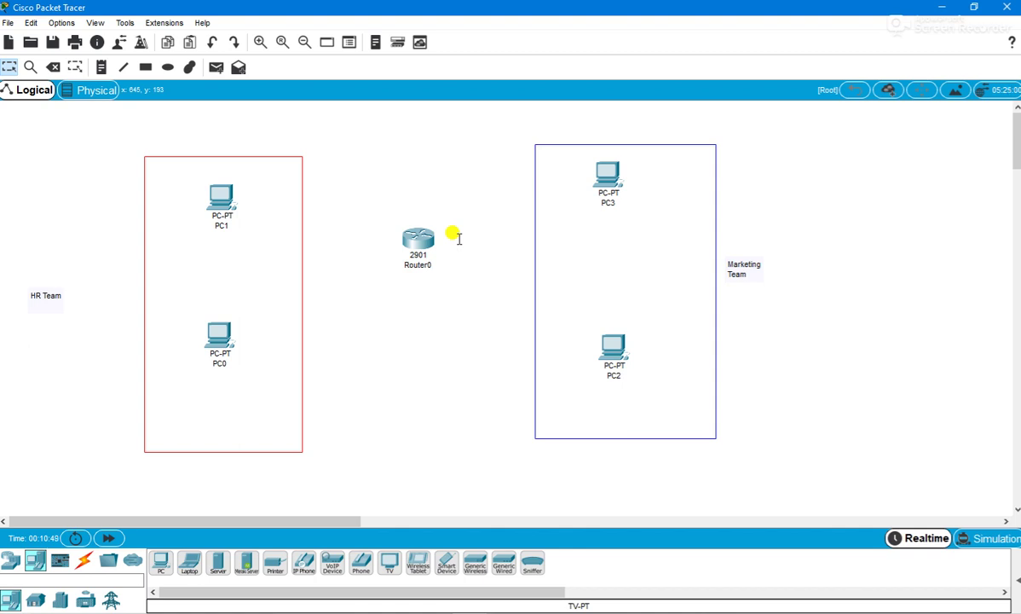
left_click_drag(125, 150, 335, 472)
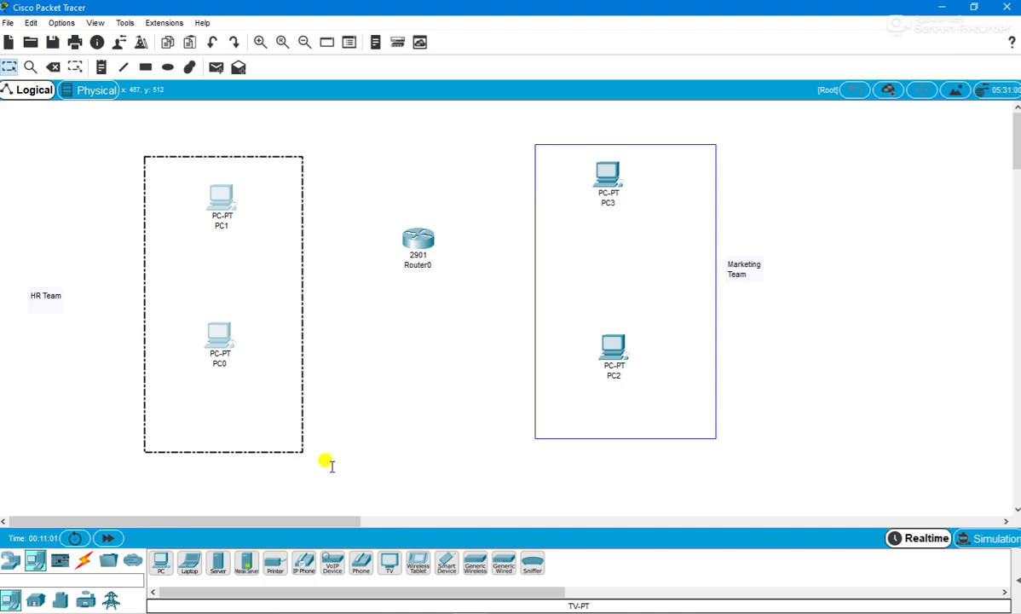
left_click(439, 331)
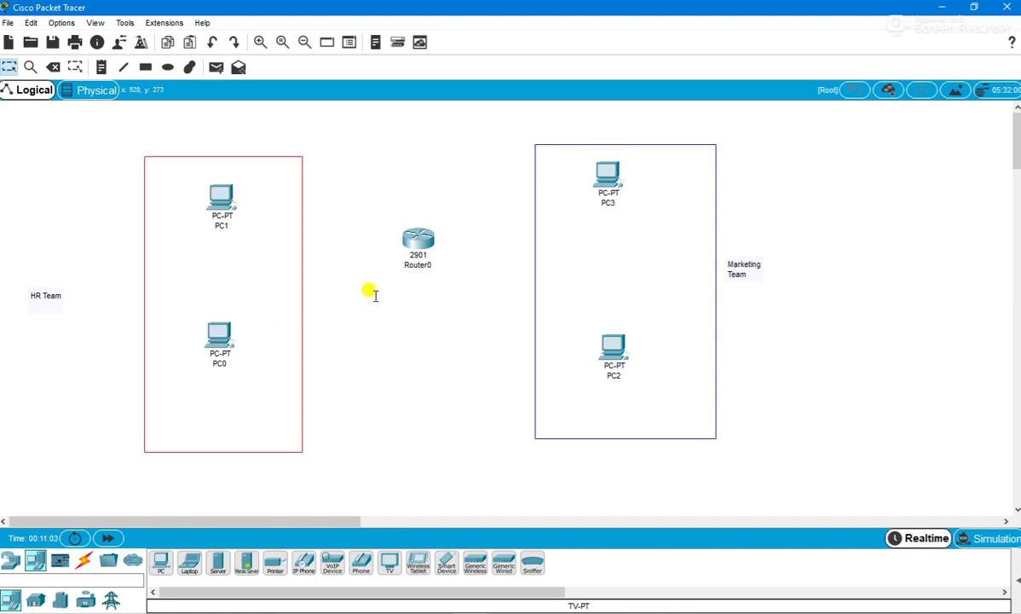
Shift the red rectangle around PC1 and PC0 slightly upward and clear the selection.
left_click_drag(256, 283, 374, 268)
left_click_drag(339, 324, 212, 335)
left_click(349, 329)
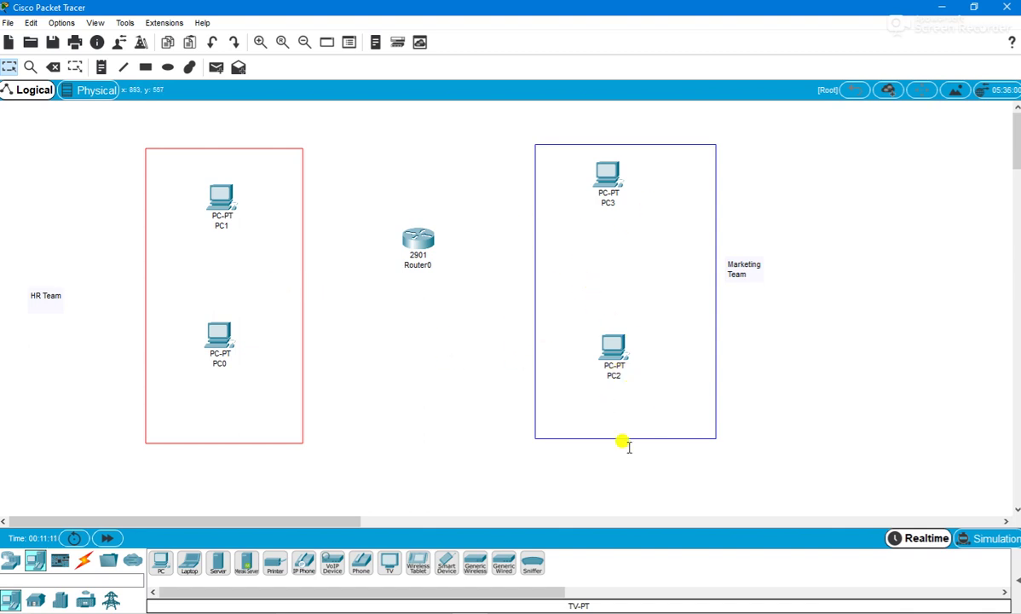
Assign PC1 the static IP address 192.168.1.2 with subnet mask 255.255.255.0, and close its window.
left_click(212, 194)
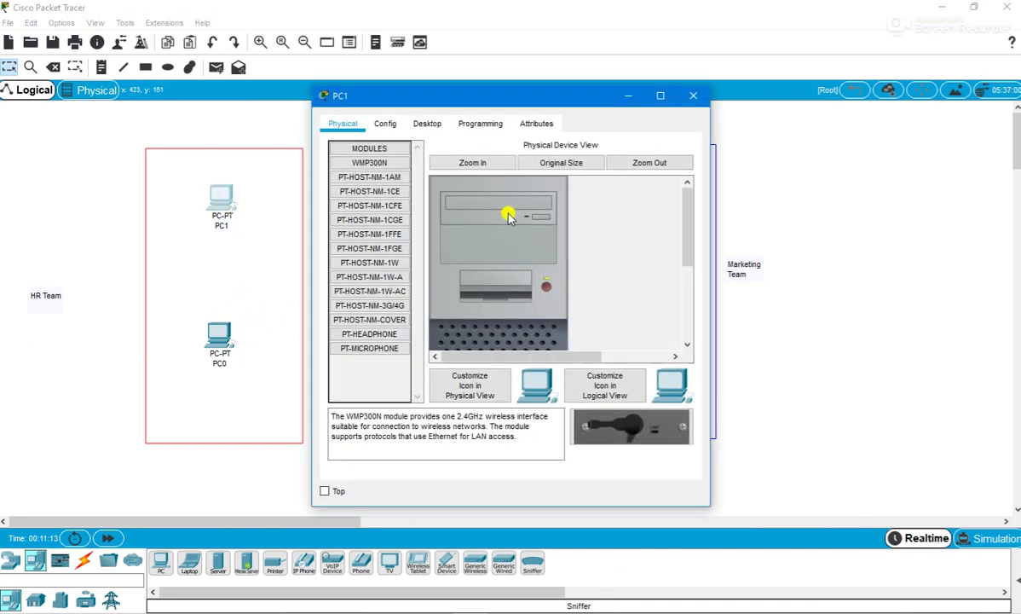
left_click(386, 126)
left_click(426, 125)
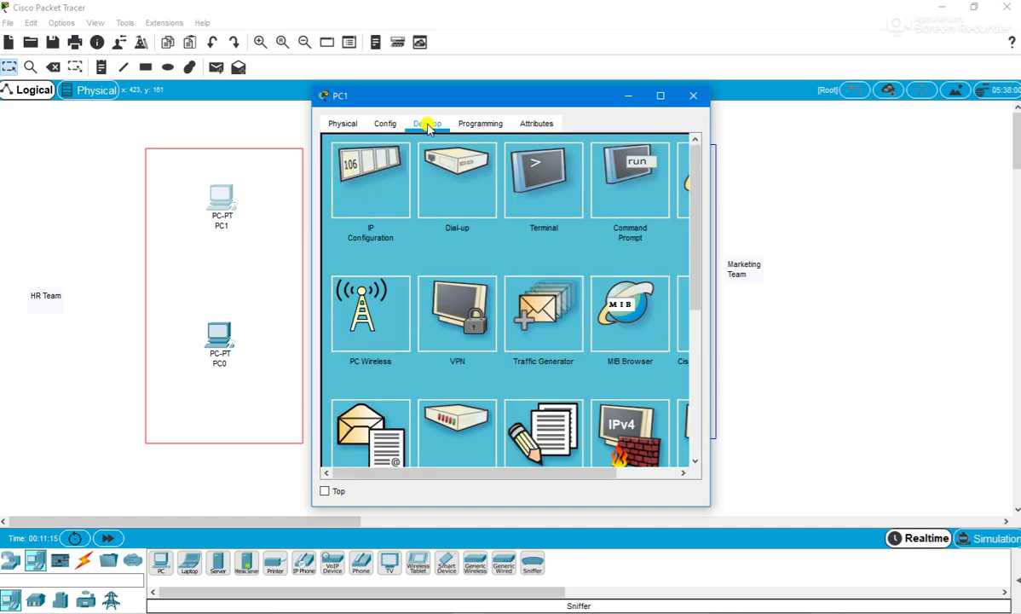
left_click(353, 176)
left_click(448, 224)
type("192.168.1.")
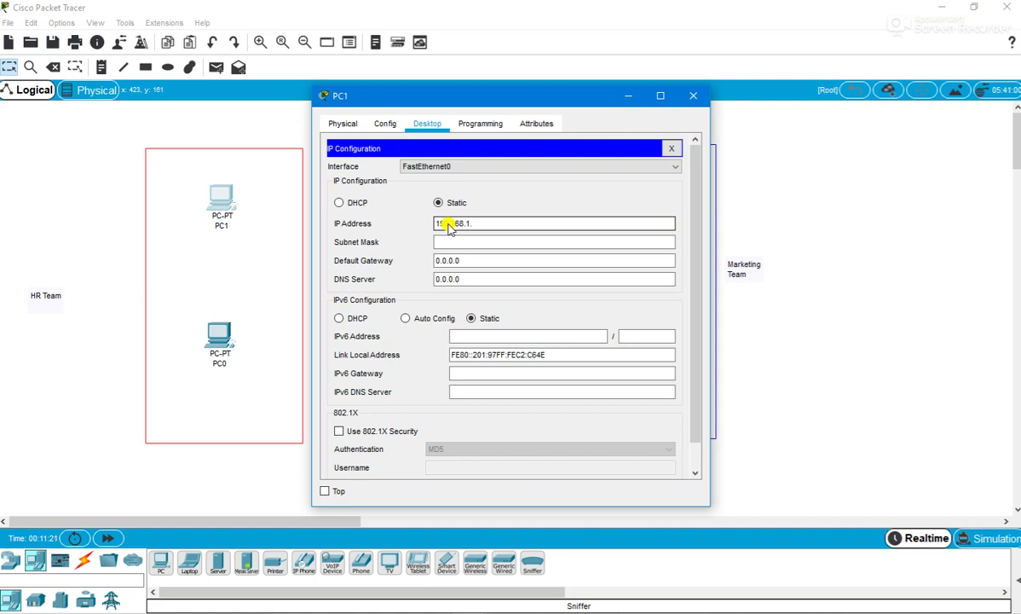
type("2")
key("Tab")
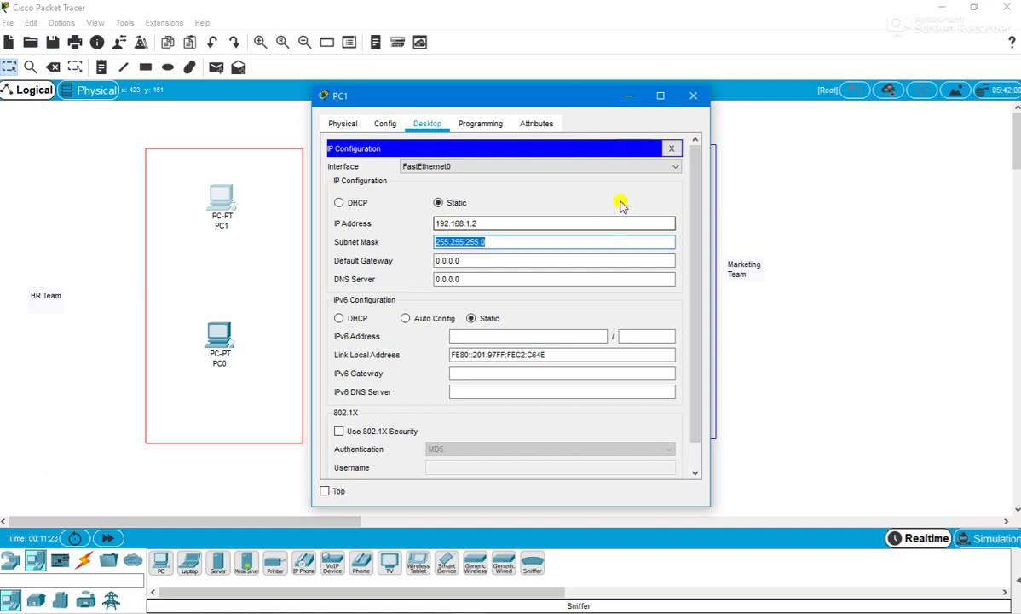
left_click(694, 97)
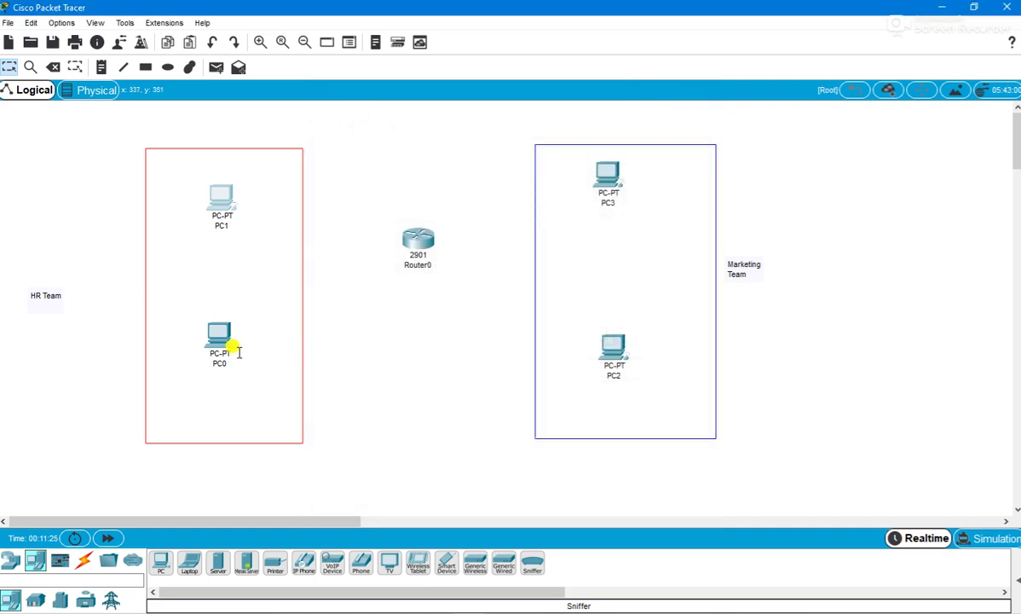
Assign PC0 the static IP address 192.168.1.3 with the default subnet mask, and close its window.
double_click(214, 331)
left_click(422, 126)
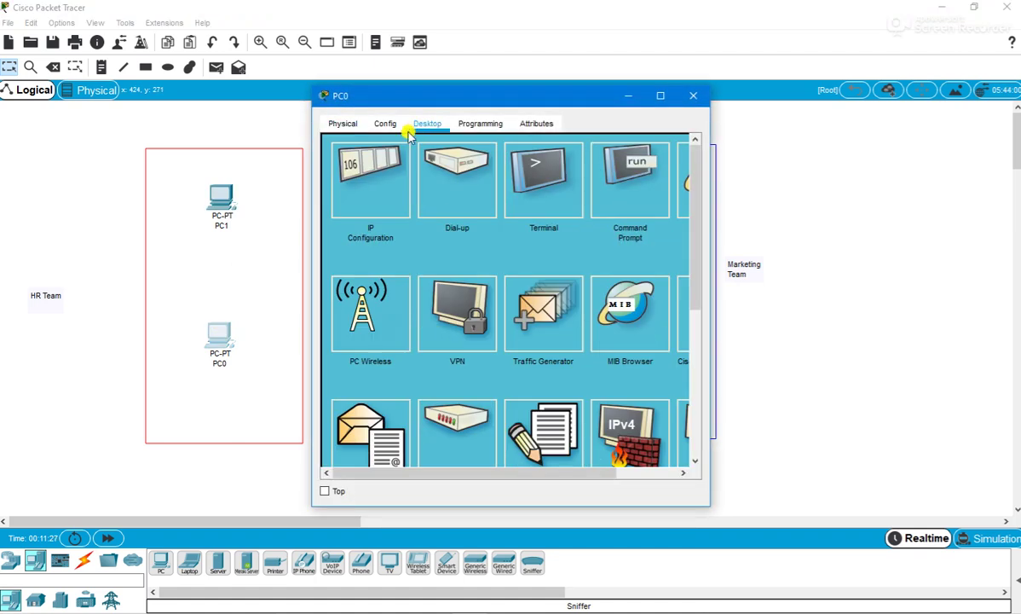
left_click(361, 162)
left_click(452, 223)
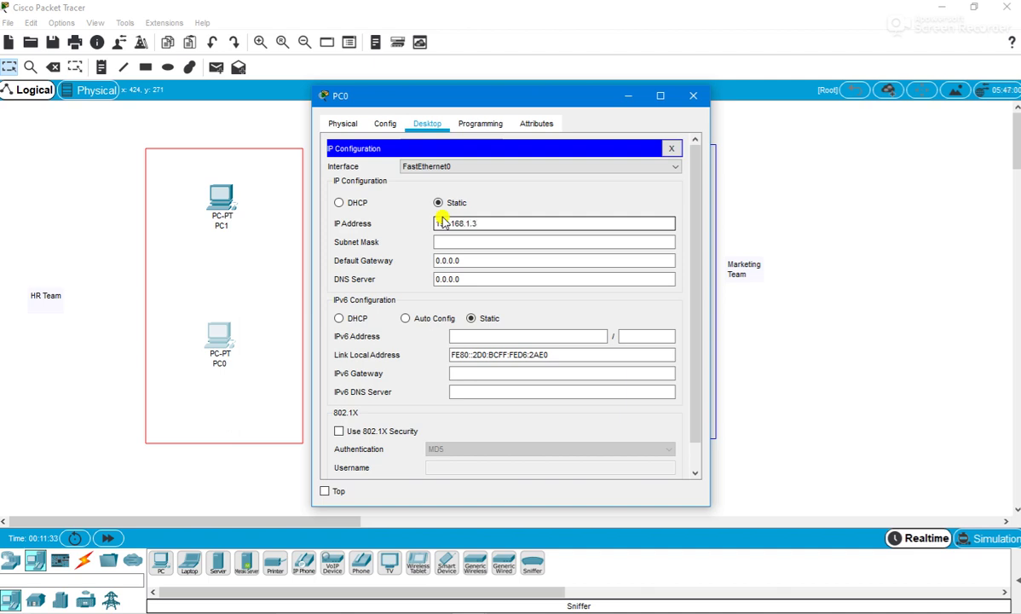
key("Tab")
left_click(692, 96)
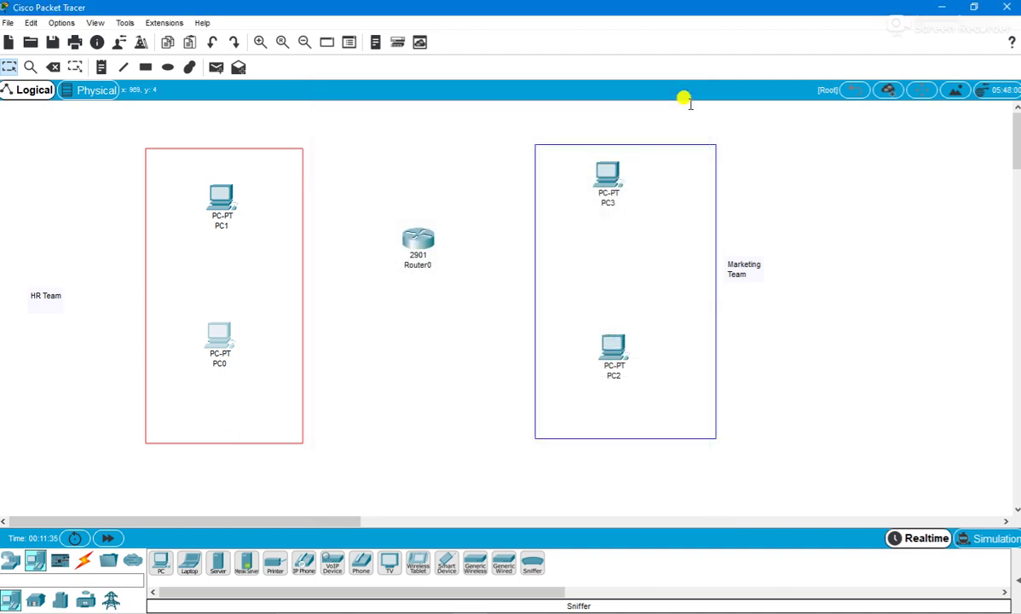
Assign PC3 the static IP address 192.168.1.5 with the default subnet mask, and close its window.
left_click(606, 175)
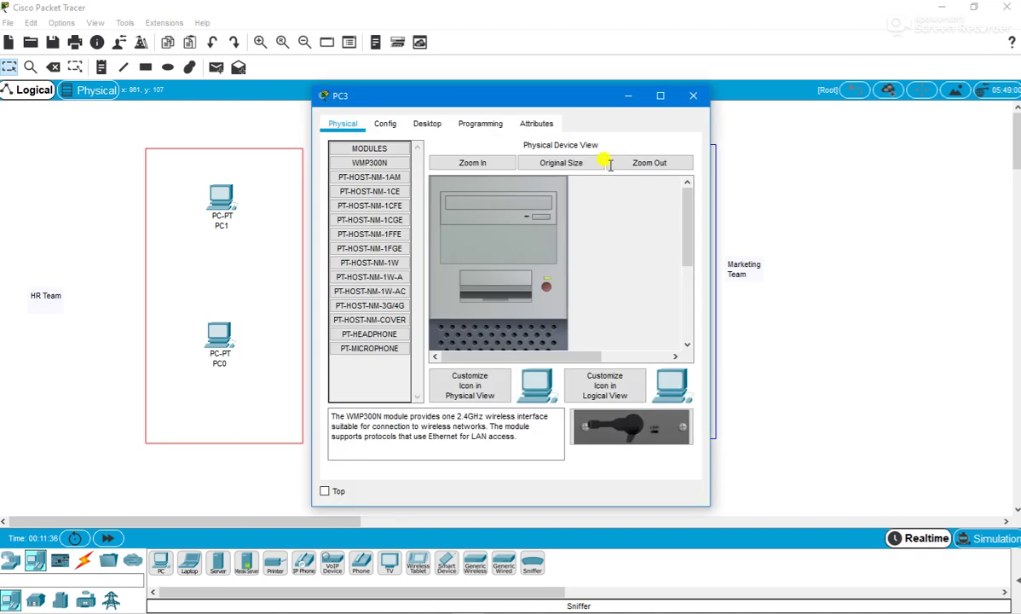
left_click(428, 123)
left_click(397, 168)
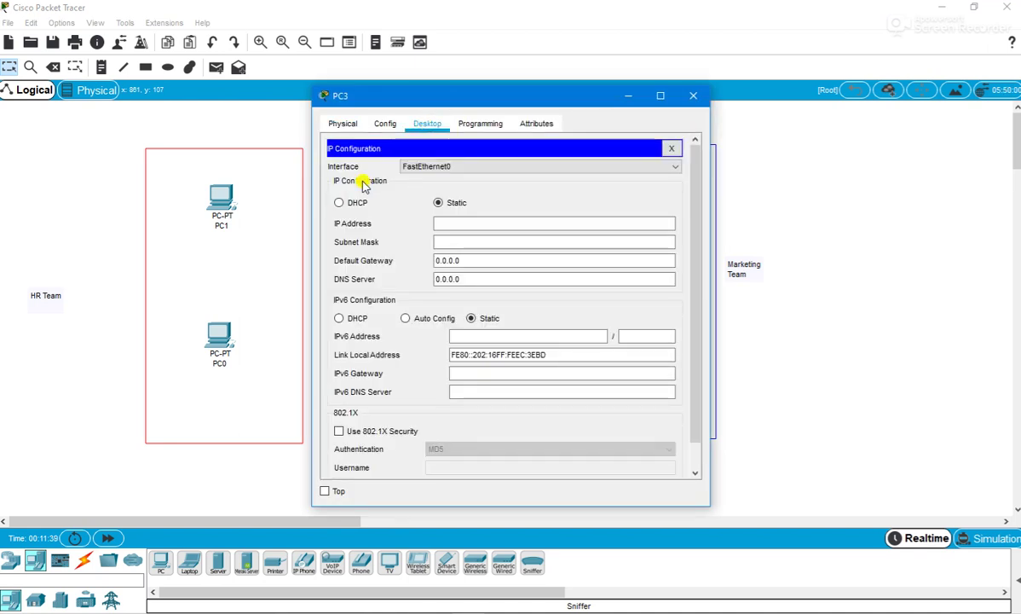
left_click(450, 222)
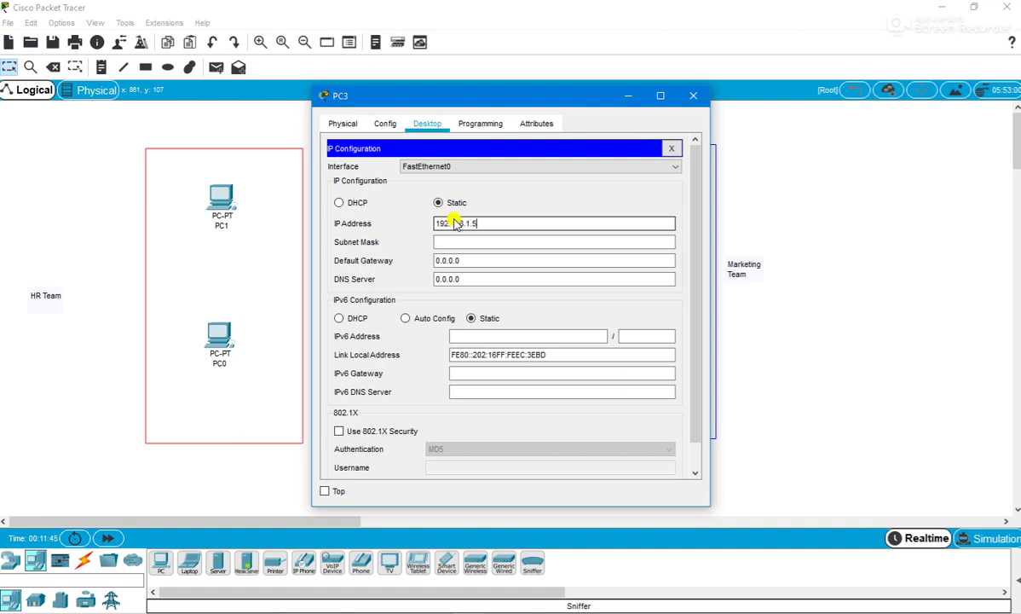
type("192.168.1.5")
key("Tab")
left_click(693, 95)
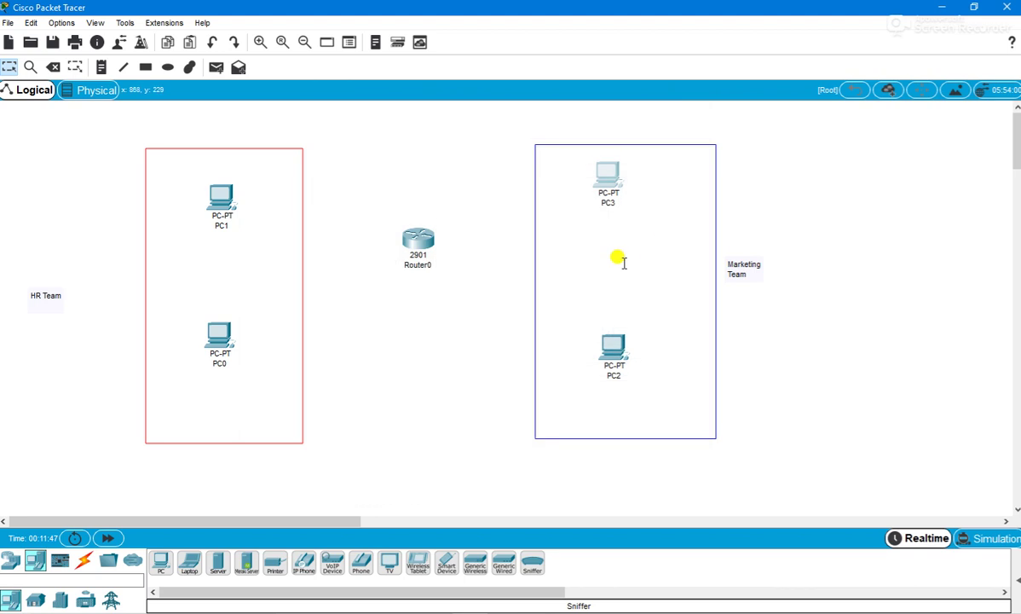
Assign PC2 the static IP address 192.168.1.6 with subnet mask 255.255.255.0, and close its window.
left_click(611, 345)
left_click(427, 123)
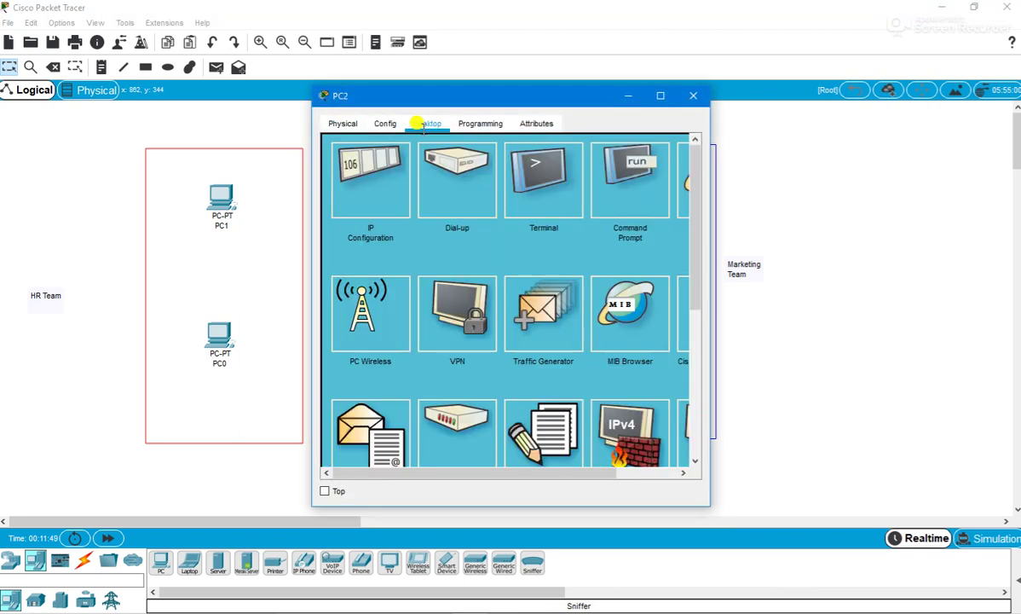
left_click(349, 166)
left_click(456, 221)
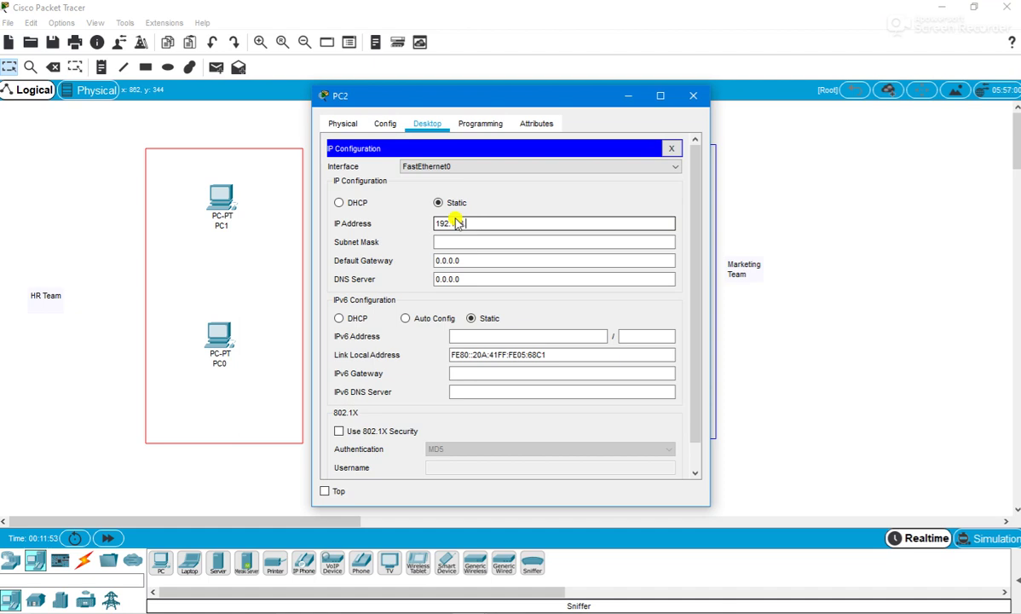
type("192.168.1.6")
key("Tab")
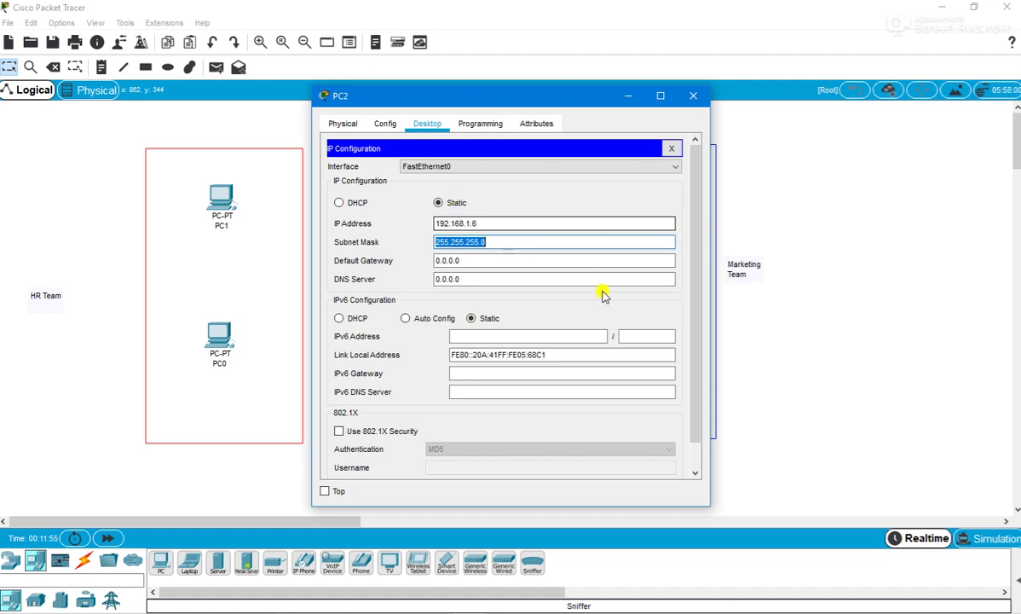
left_click(693, 94)
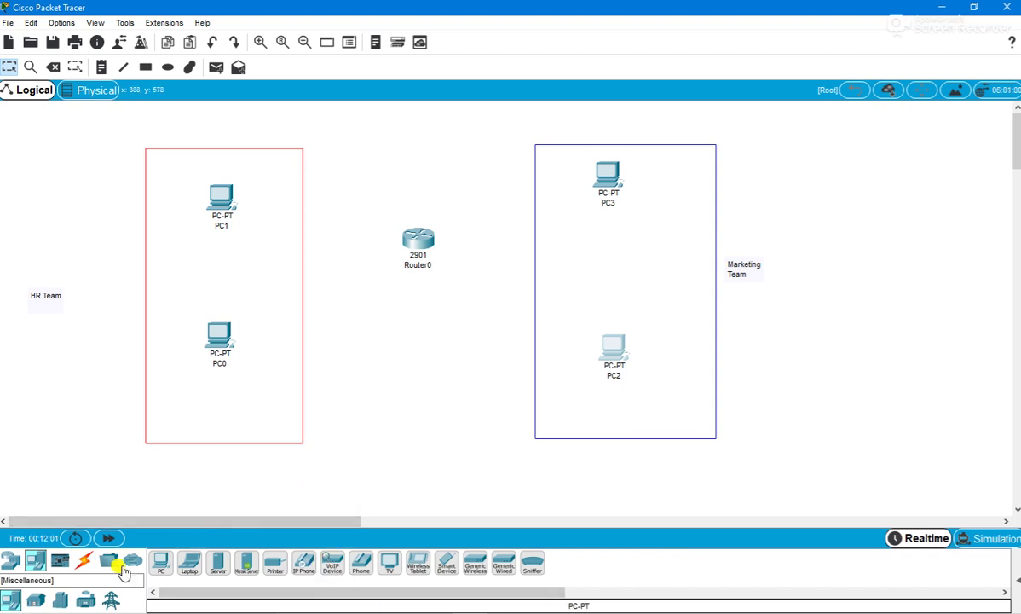
left_click(84, 560)
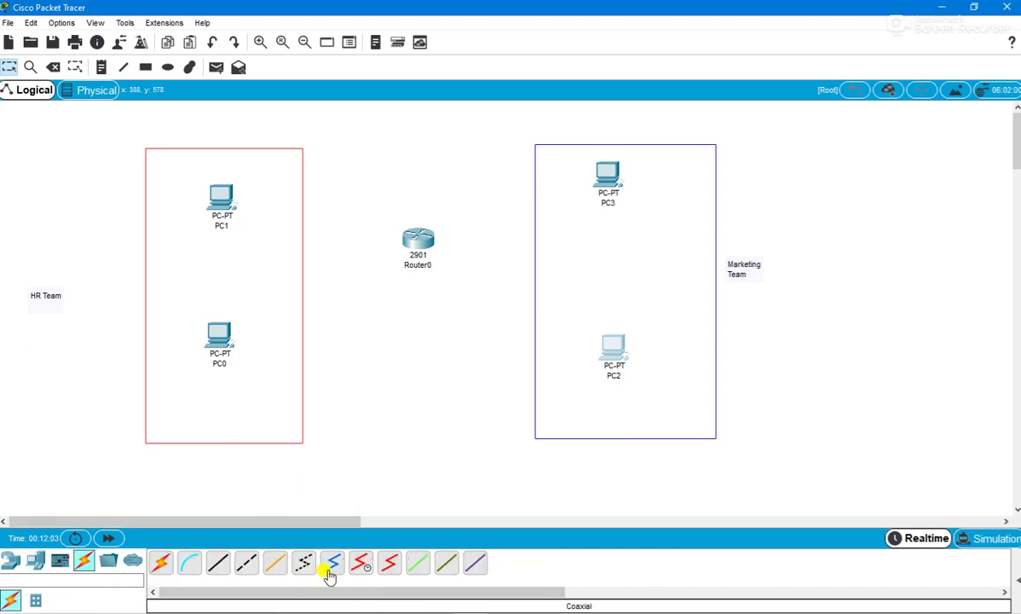
left_click(217, 562)
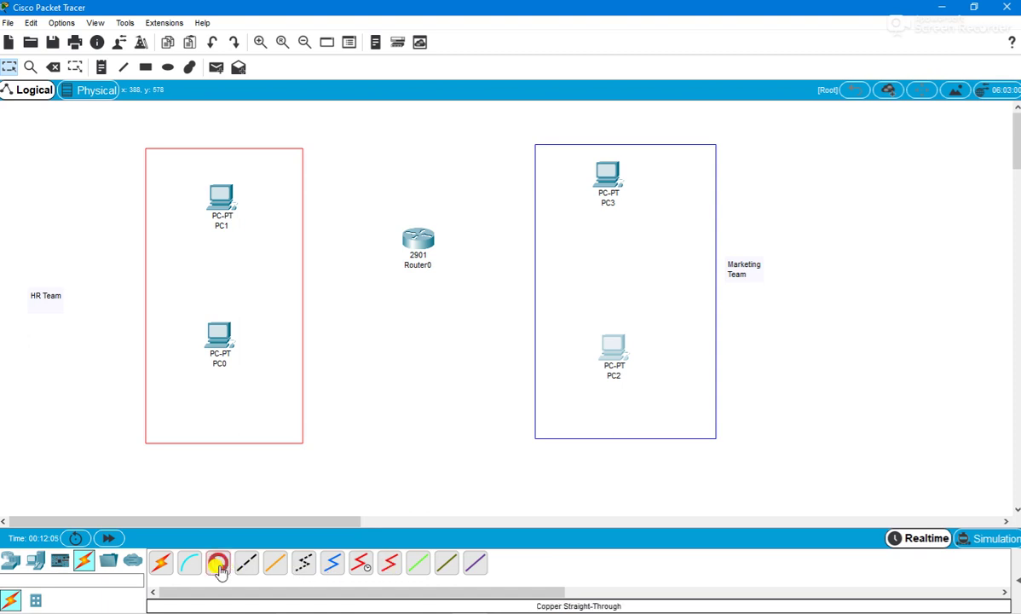
left_click(223, 205)
left_click(309, 253)
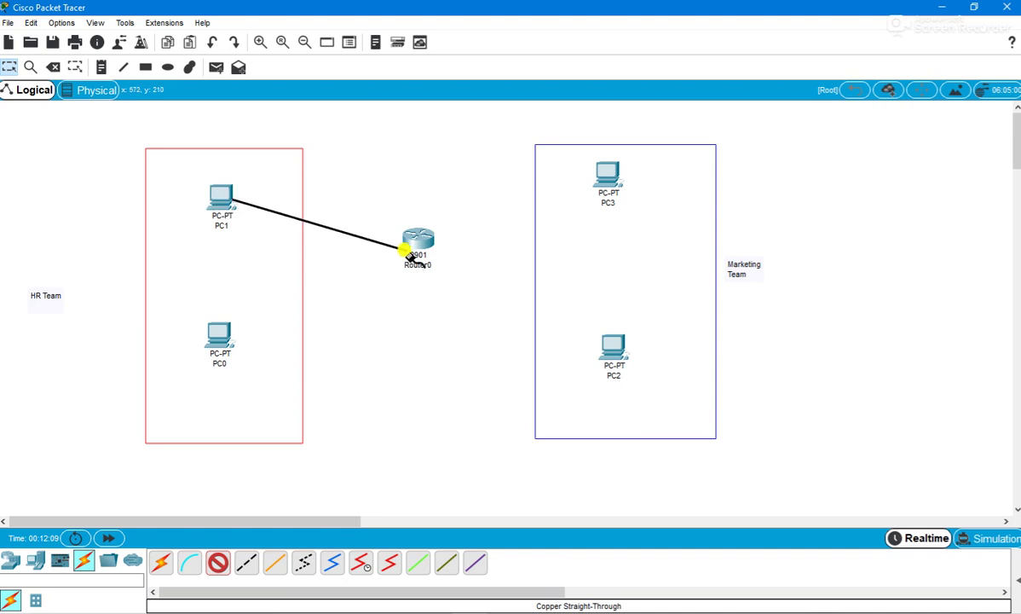
left_click(407, 240)
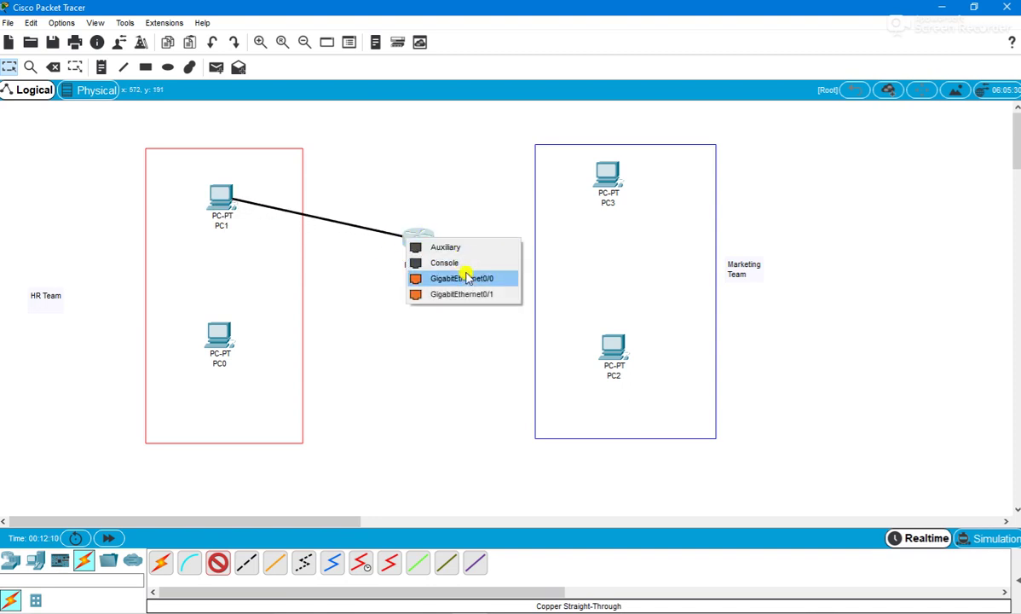
left_click(479, 210)
key("Escape")
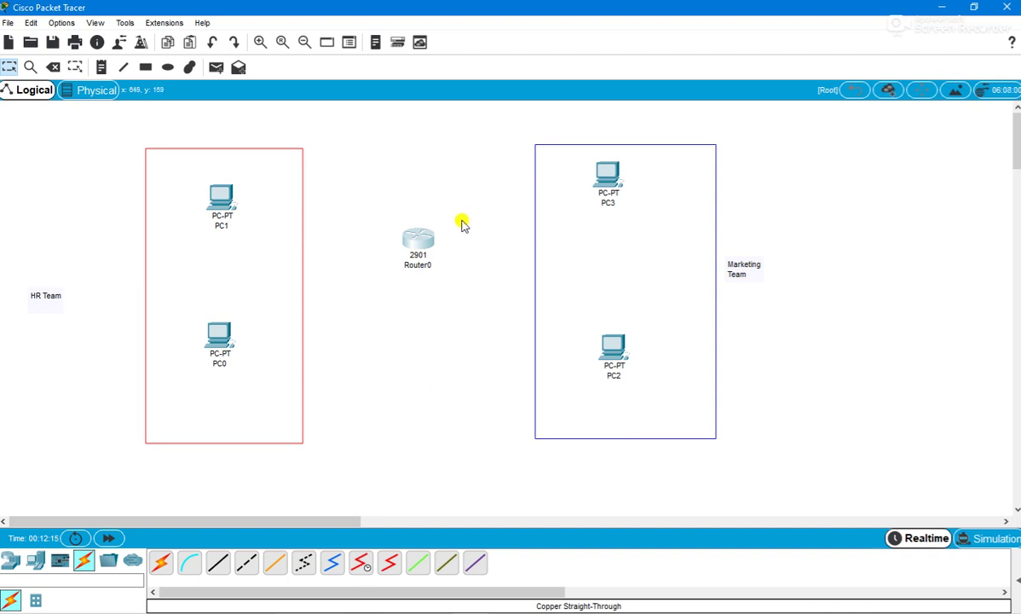
Examine the expansion modules available for the 2901 router, including HWIC-4ESW and HWIC-8A, and close its window.
left_click(429, 239)
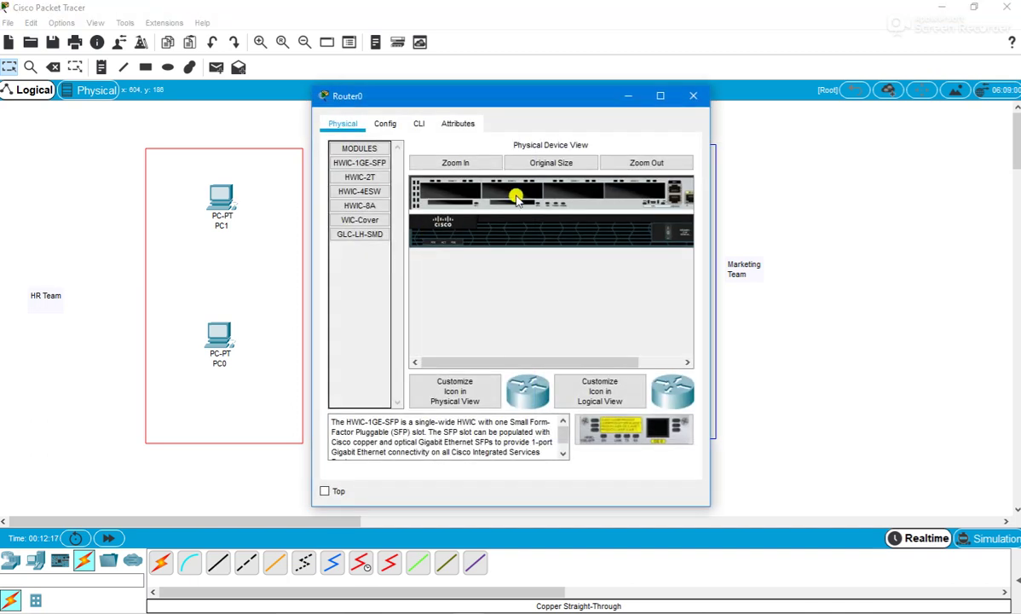
left_click(365, 220)
left_click(364, 231)
left_click(364, 206)
left_click(361, 191)
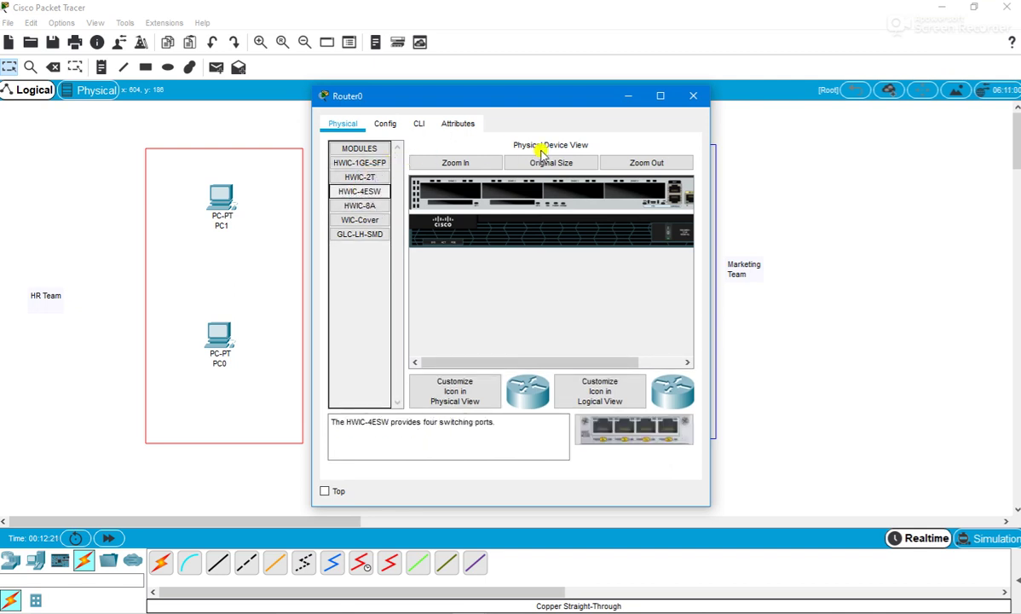
left_click(694, 98)
Replace the 2901 router with a 2960 switch placed between the HR Team and Marketing Team rectangles.
key("Delete")
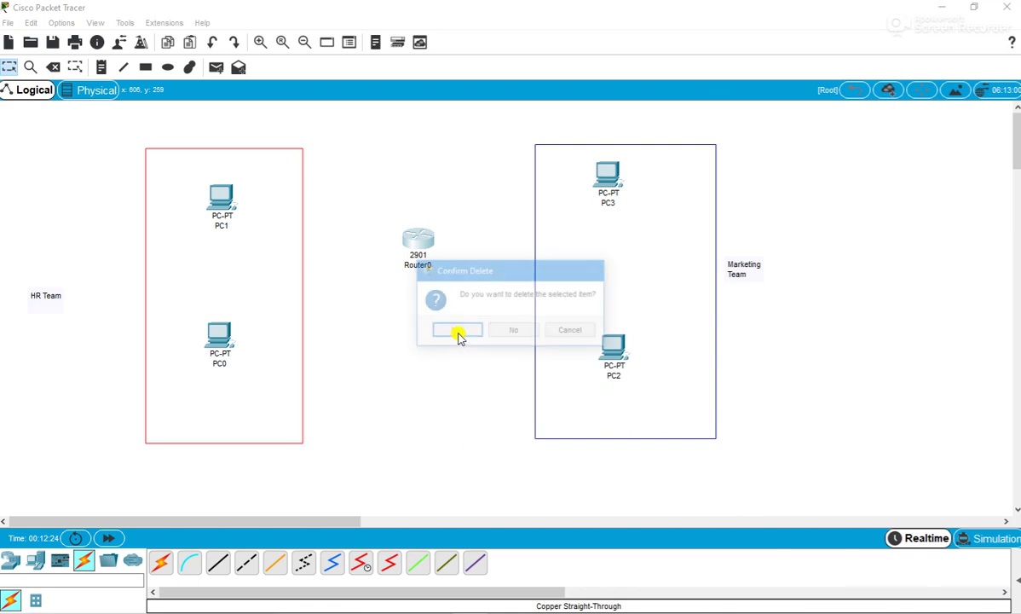
left_click(458, 335)
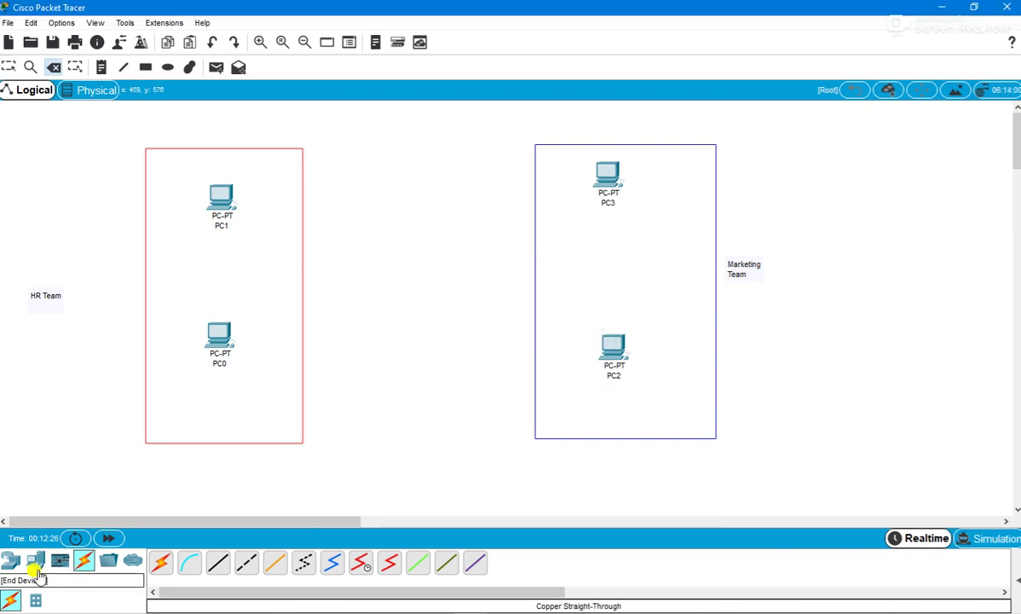
left_click(10, 560)
left_click(35, 601)
left_click_drag(161, 563, 417, 284)
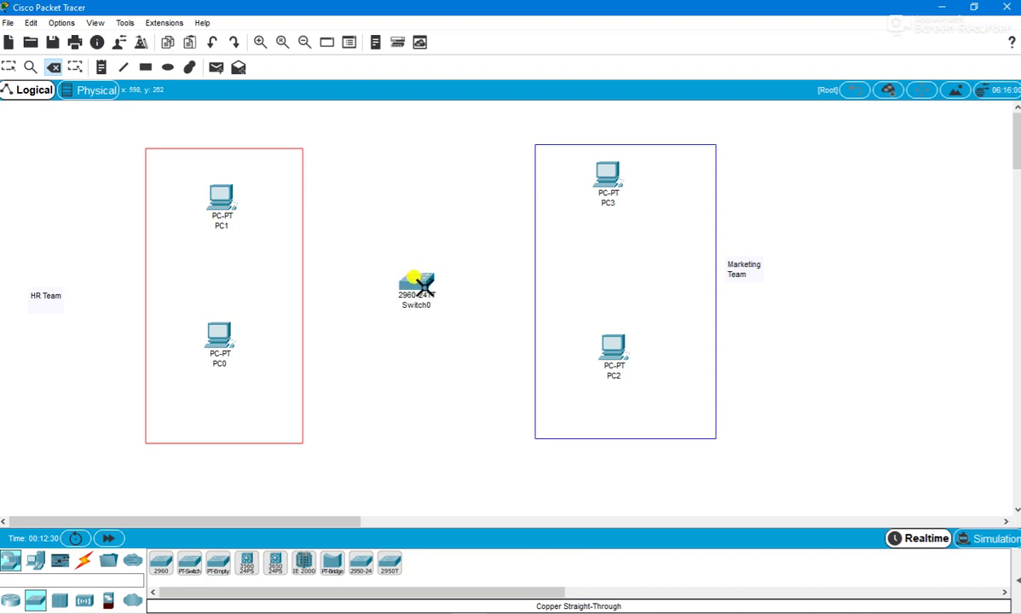
key("Escape")
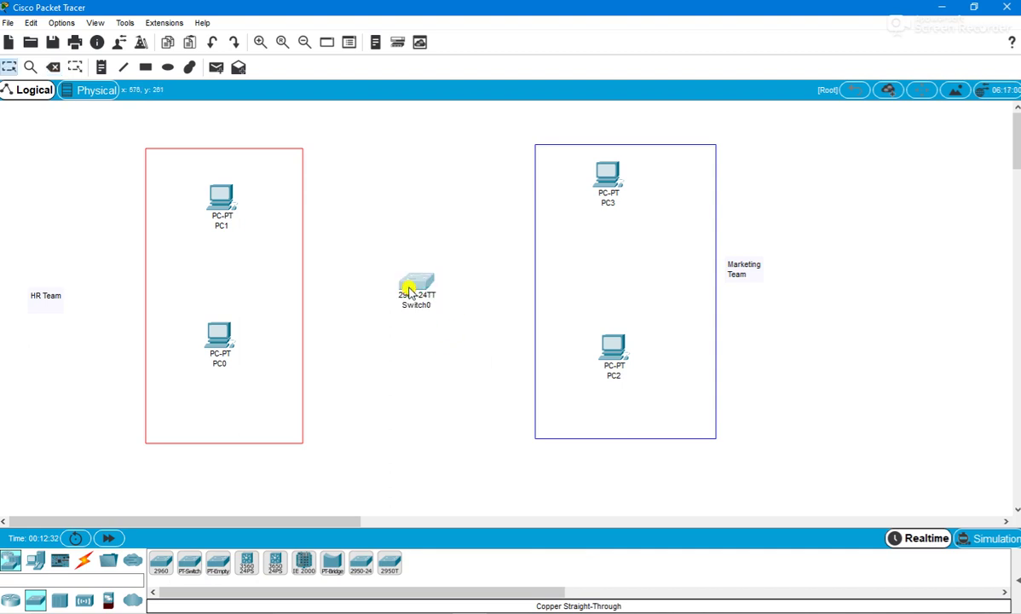
Connect PC1's FastEthernet0 port to the switch's FastEthernet0/1 port with a copper straight-through cable.
left_click(413, 282)
left_click(692, 96)
left_click(84, 560)
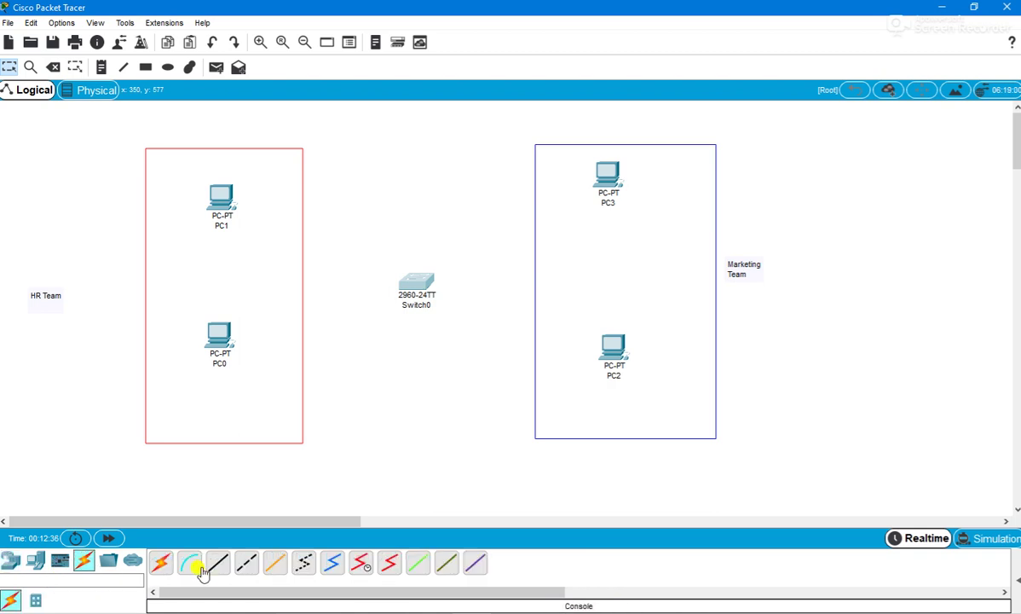
left_click(217, 562)
left_click(217, 197)
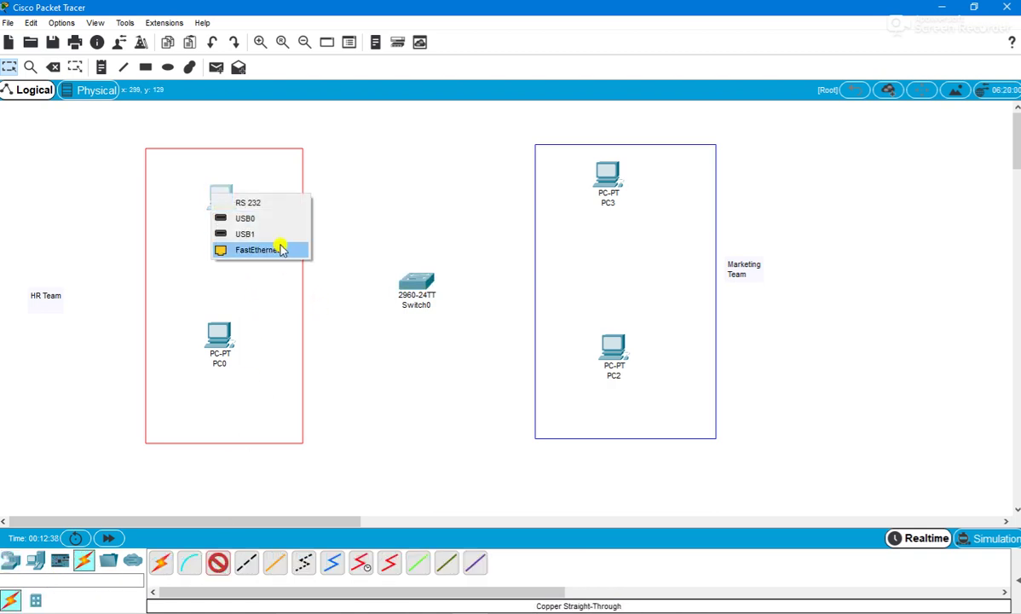
left_click(281, 248)
left_click(407, 278)
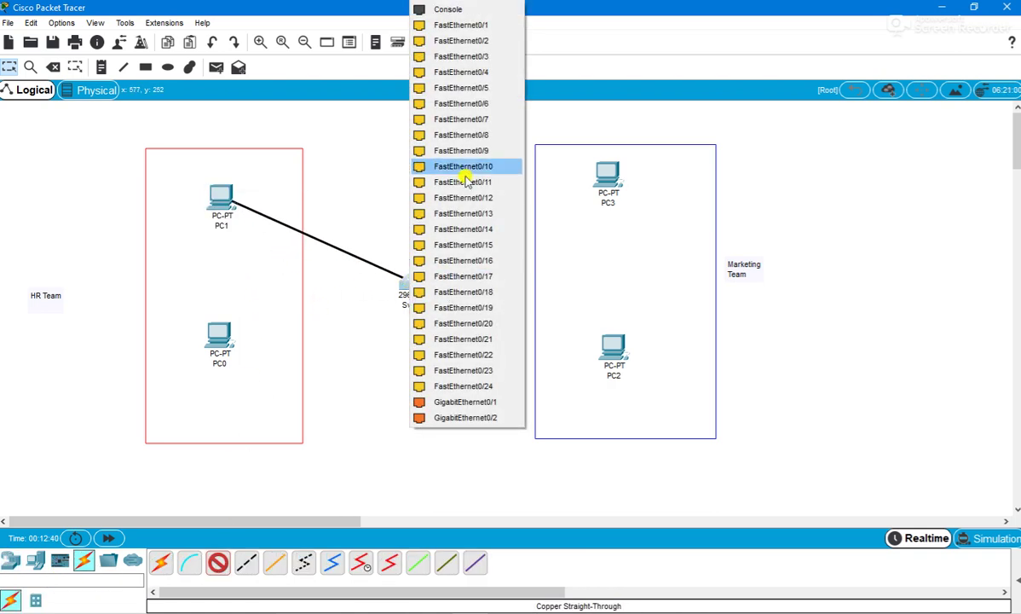
left_click(474, 26)
Connect PC0's FastEthernet0 port to the switch's FastEthernet0/2 port with a copper straight-through cable.
left_click(228, 328)
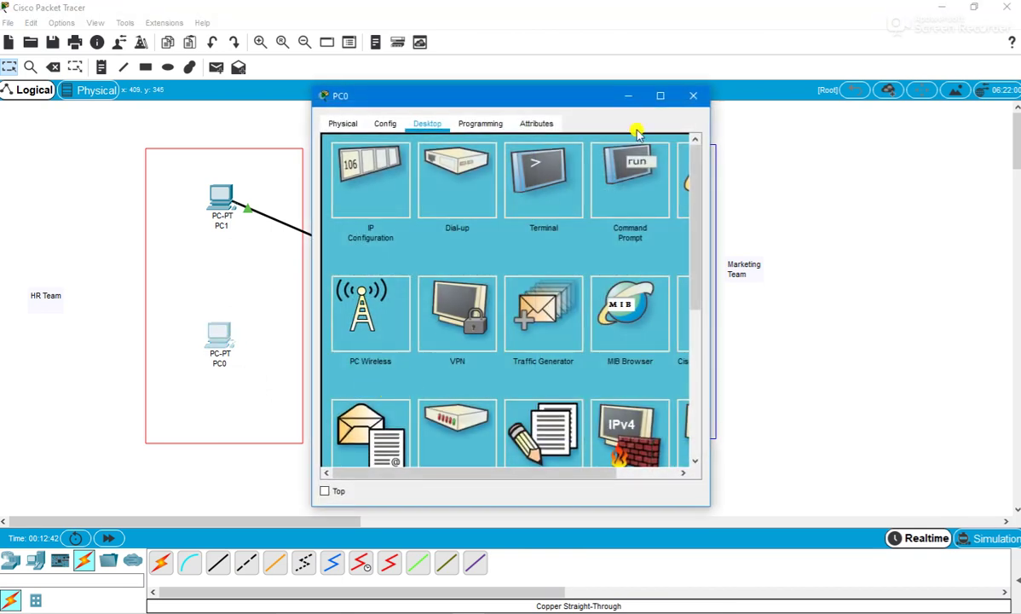
left_click(693, 95)
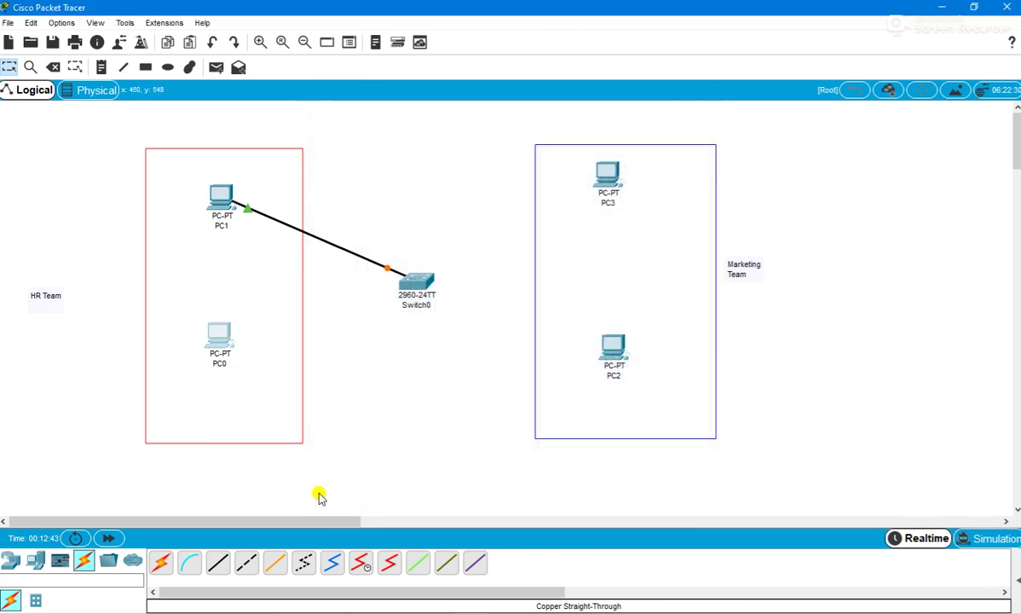
left_click(215, 569)
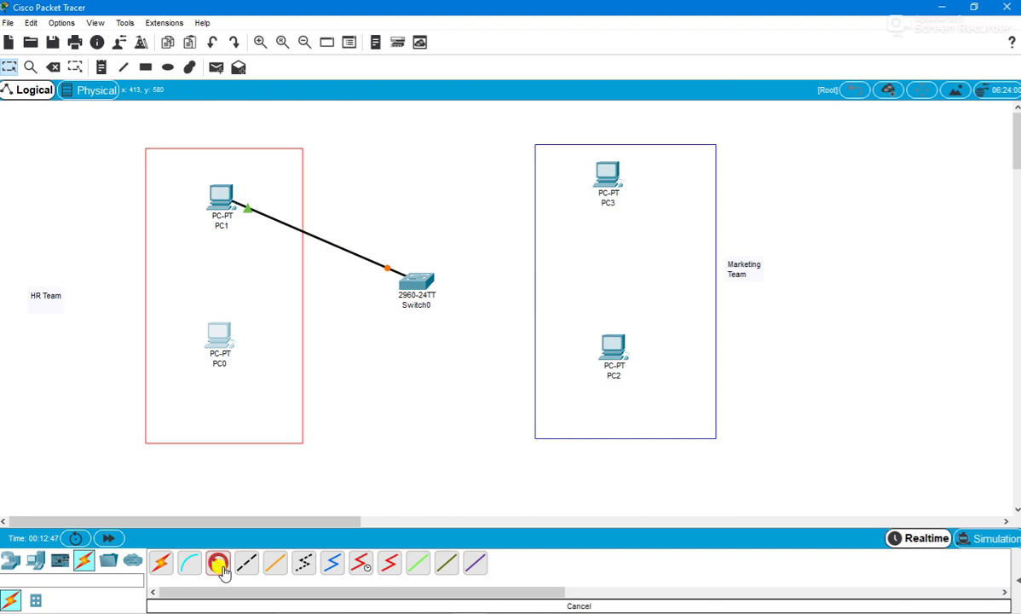
left_click(217, 572)
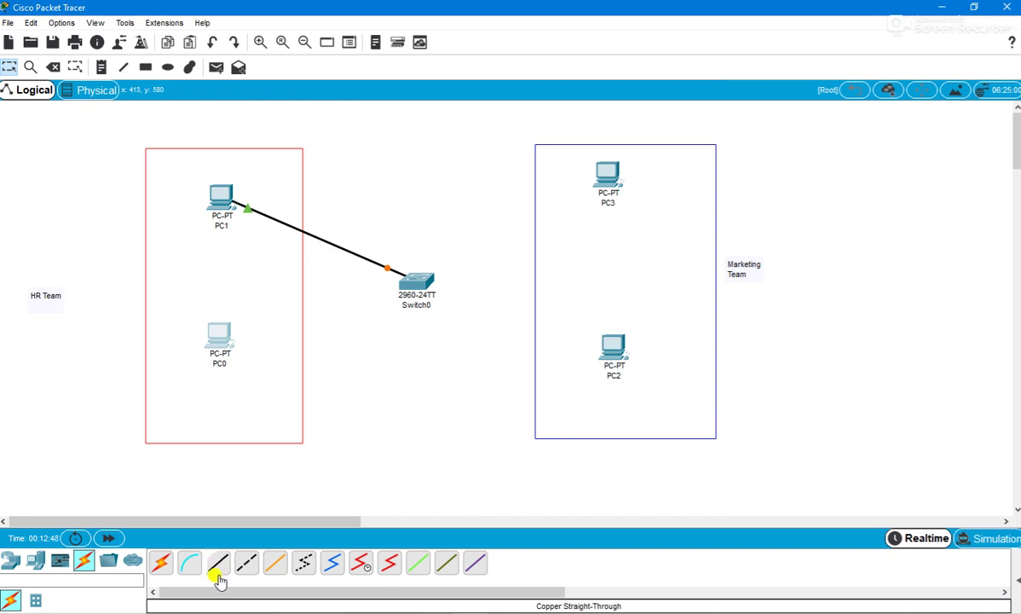
left_click(217, 566)
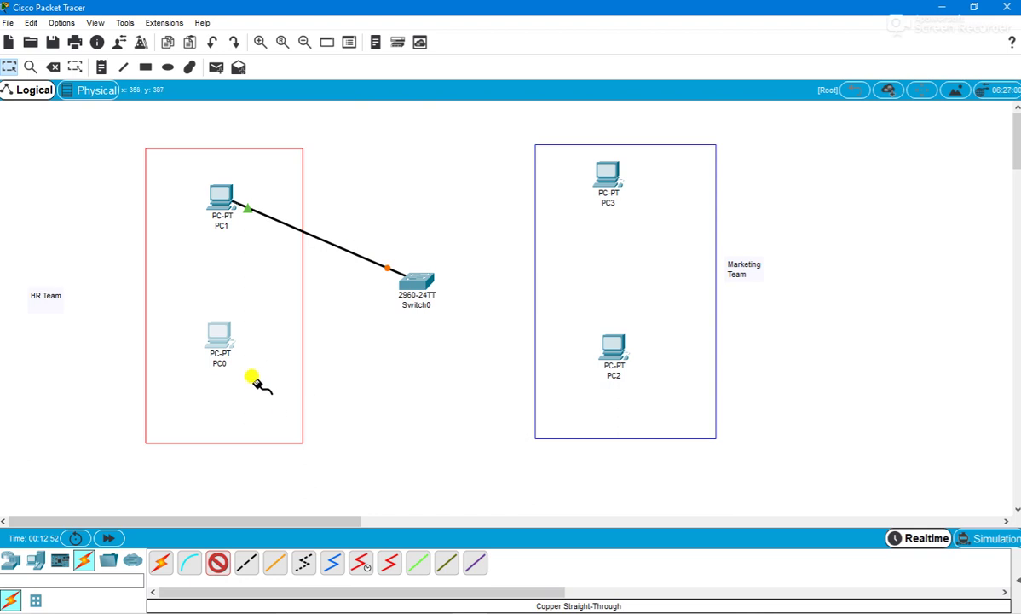
left_click(220, 337)
left_click(265, 385)
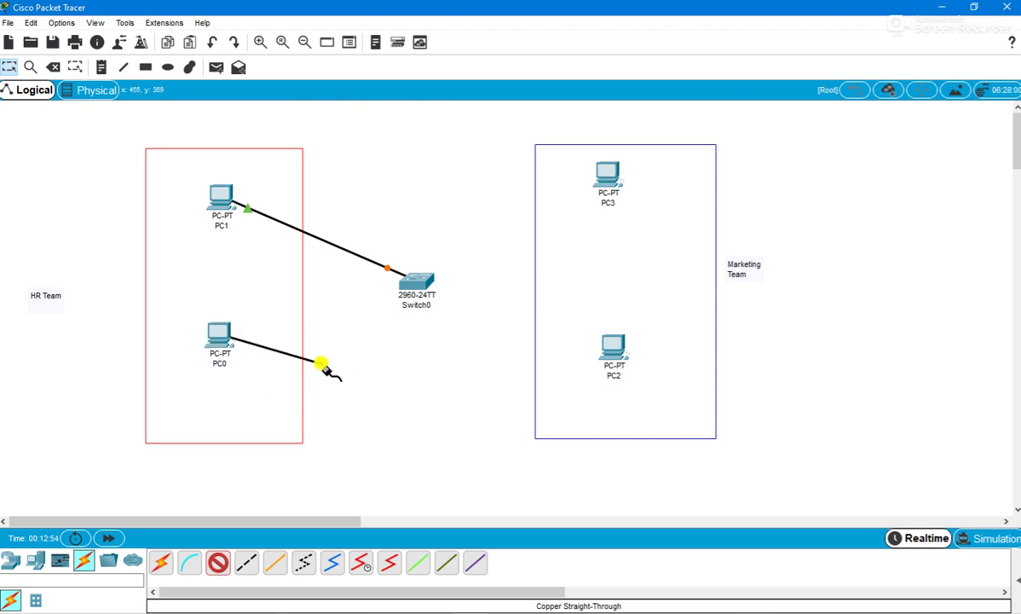
left_click(417, 284)
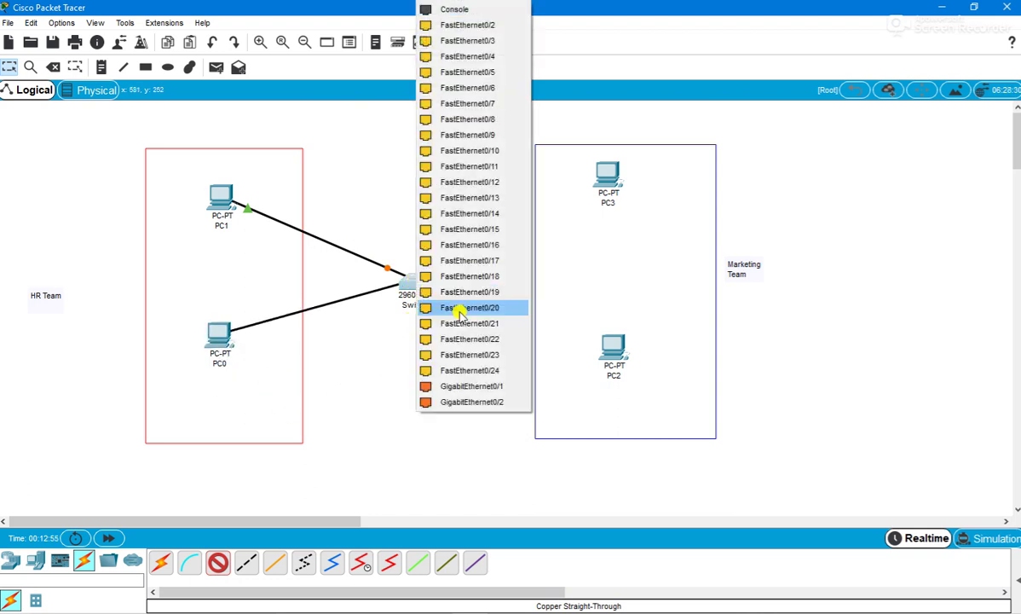
left_click(465, 25)
Cable PC3's FastEthernet0 port to the switch's FastEthernet0/3 port with copper straight-through.
left_click(608, 177)
left_click(631, 228)
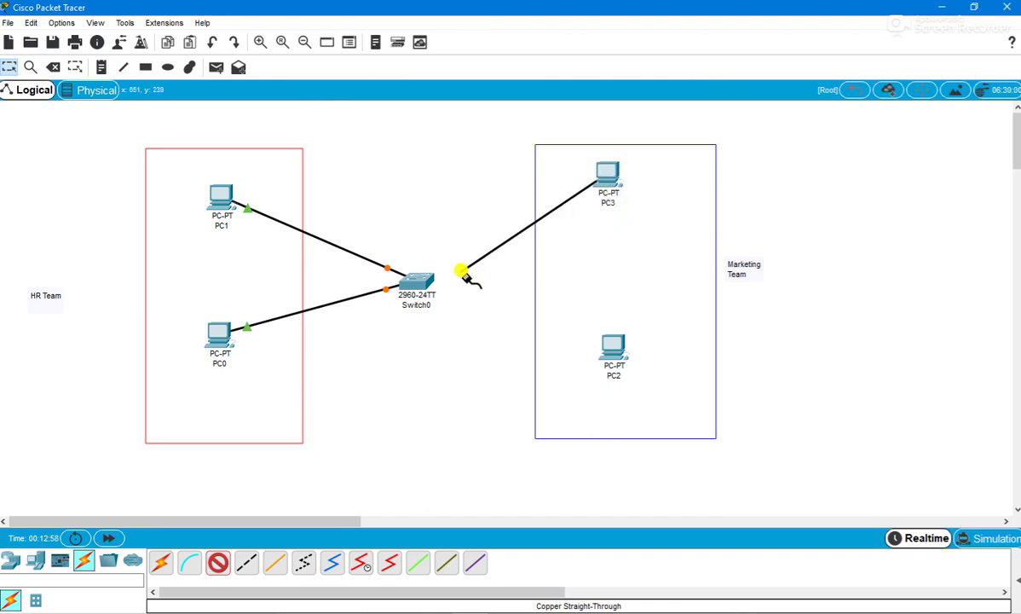
left_click(417, 280)
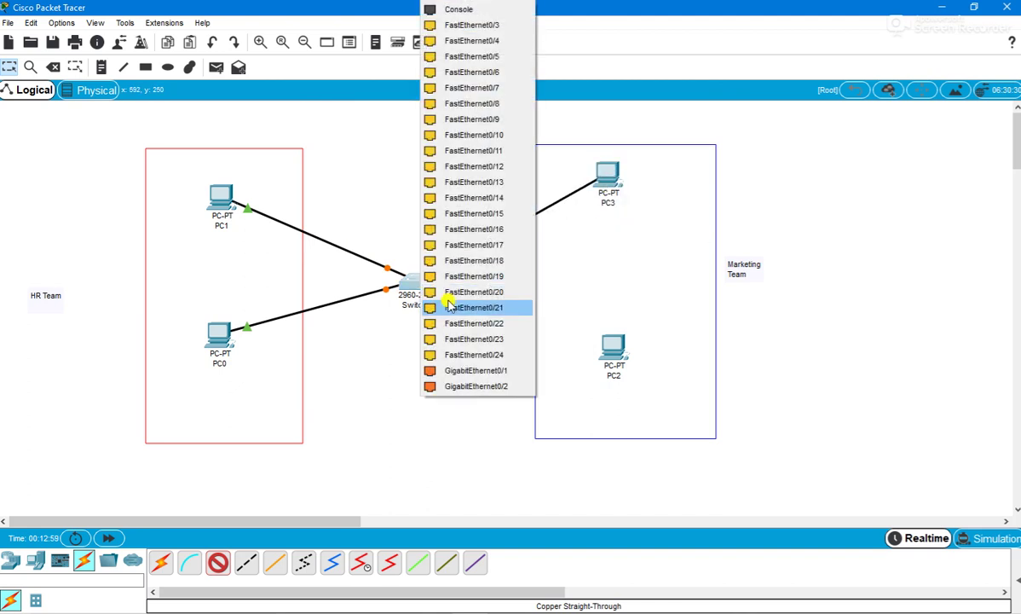
left_click(498, 28)
Cable PC2's FastEthernet0 port to the switch's FastEthernet0/4 port with copper straight-through, and leave the cabling tool.
left_click(611, 346)
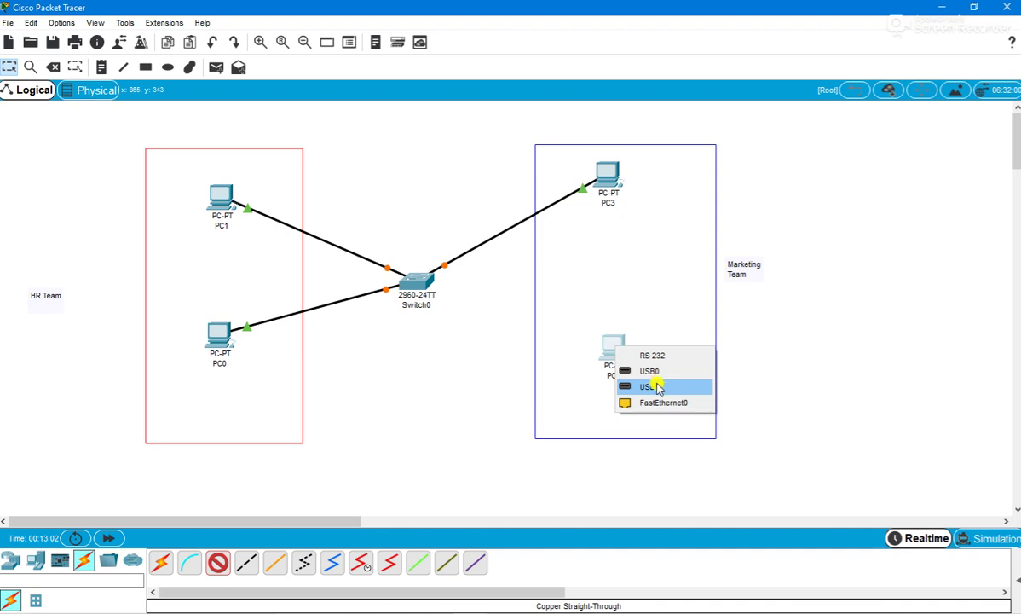
left_click(661, 402)
left_click(418, 278)
left_click(461, 43)
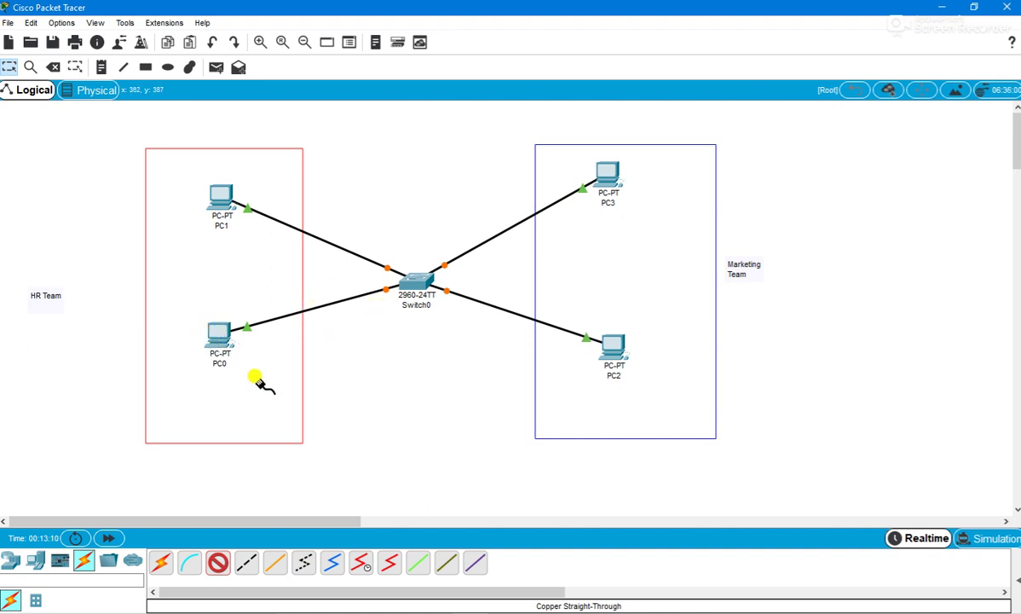
key("Escape")
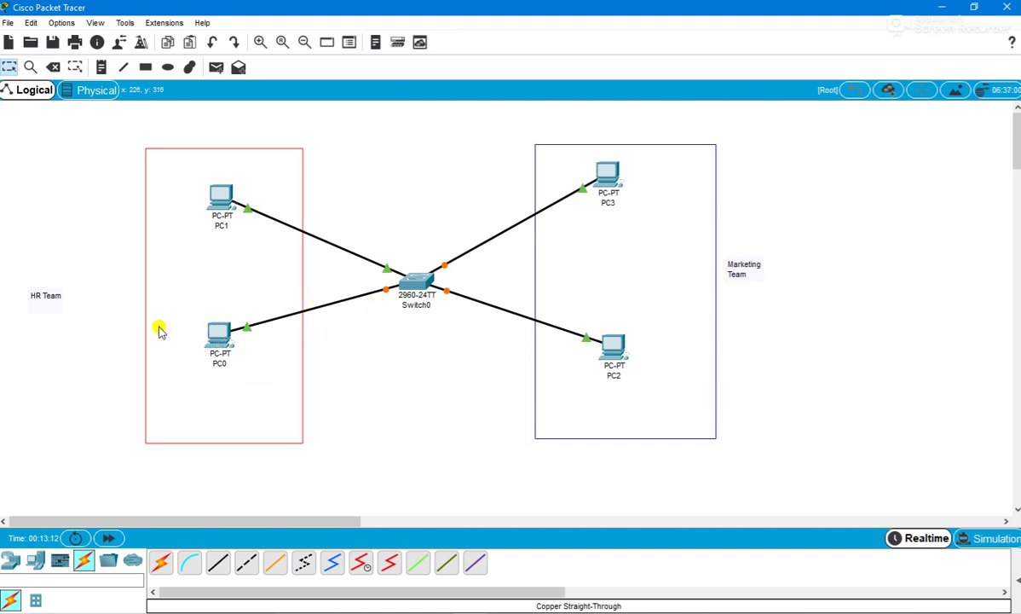
Enable Always Show Port Labels in Logical Workspace and move PC0 slightly lower inside the HR Team rectangle.
left_click(53, 23)
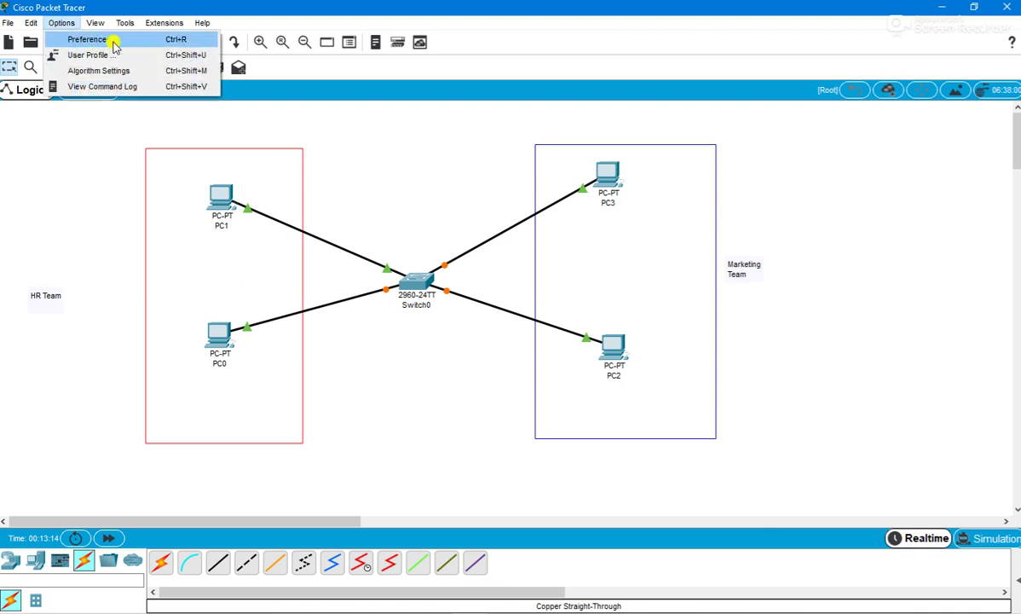
left_click(53, 38)
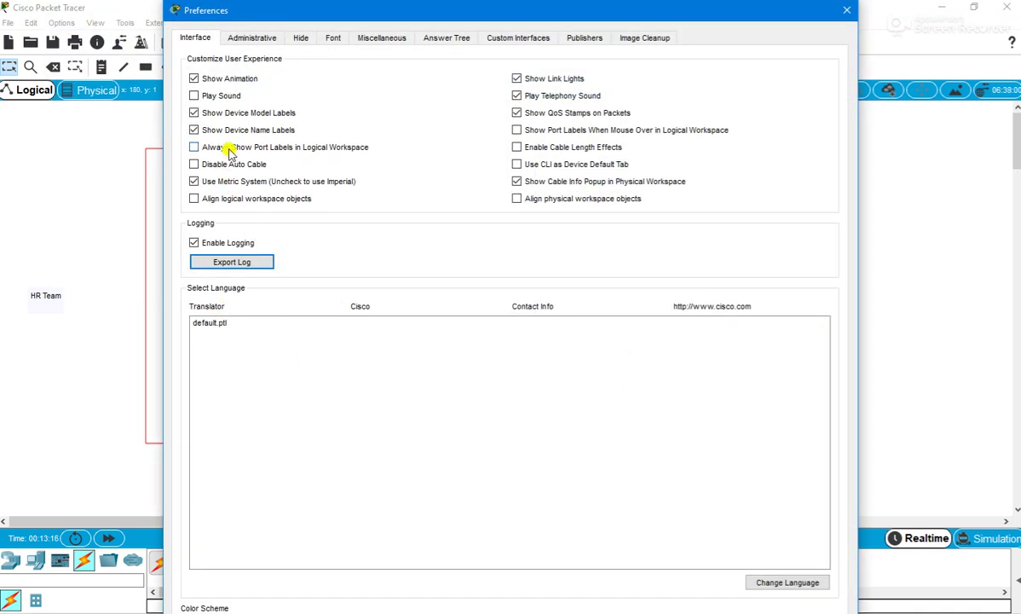
left_click(231, 148)
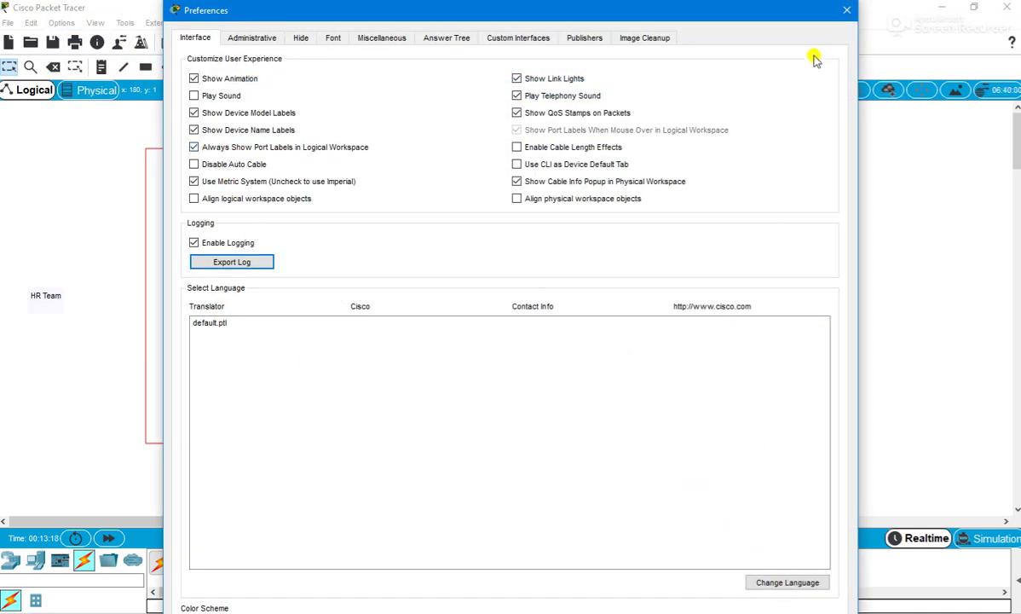
left_click(843, 10)
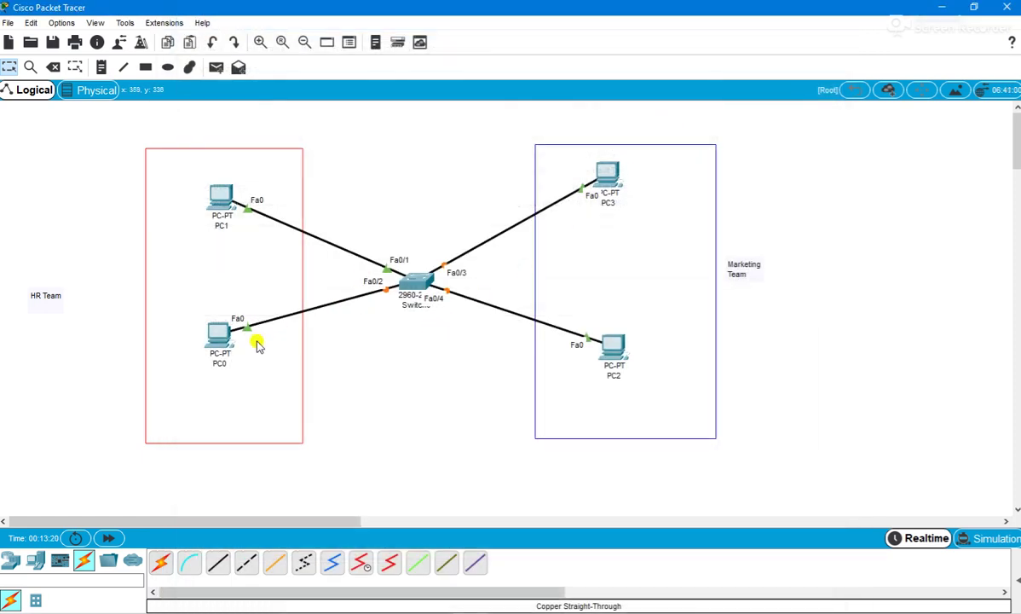
left_click_drag(219, 339, 210, 370)
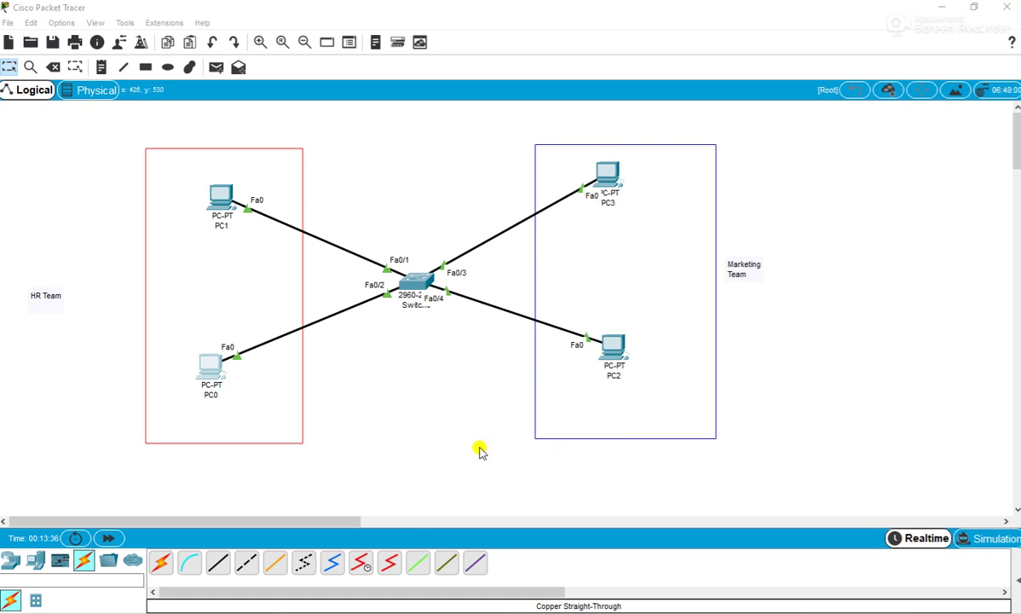
Switch to simulation mode and add a simple PDU from PC1 to PC0.
left_click(968, 538)
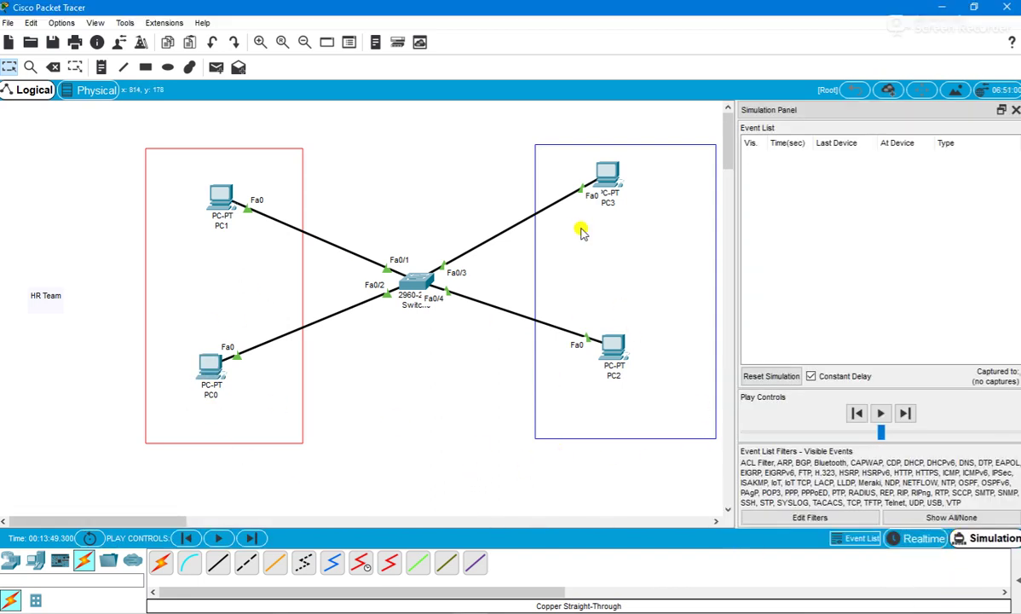
left_click(216, 66)
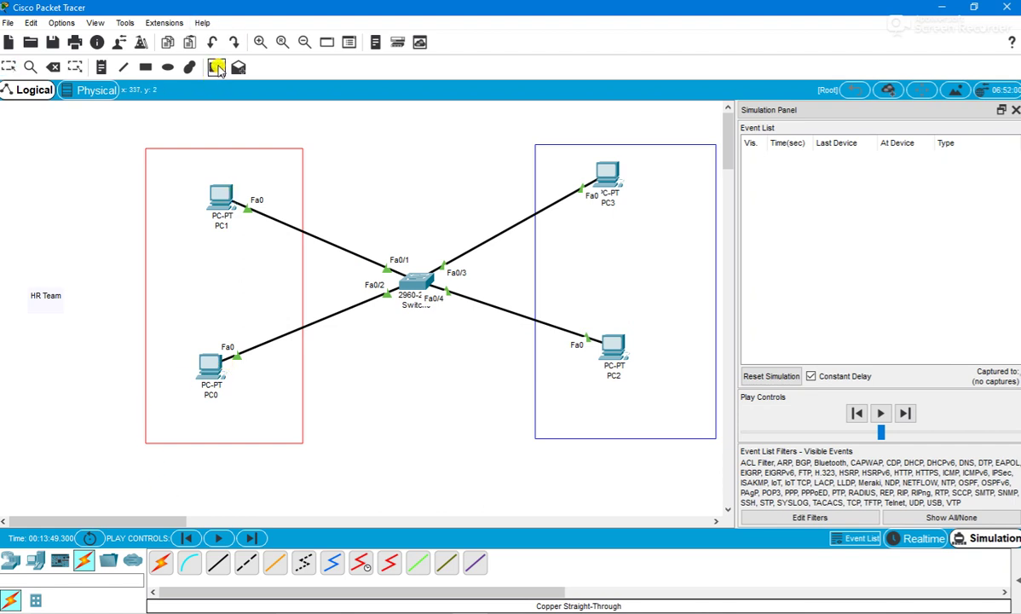
left_click(220, 189)
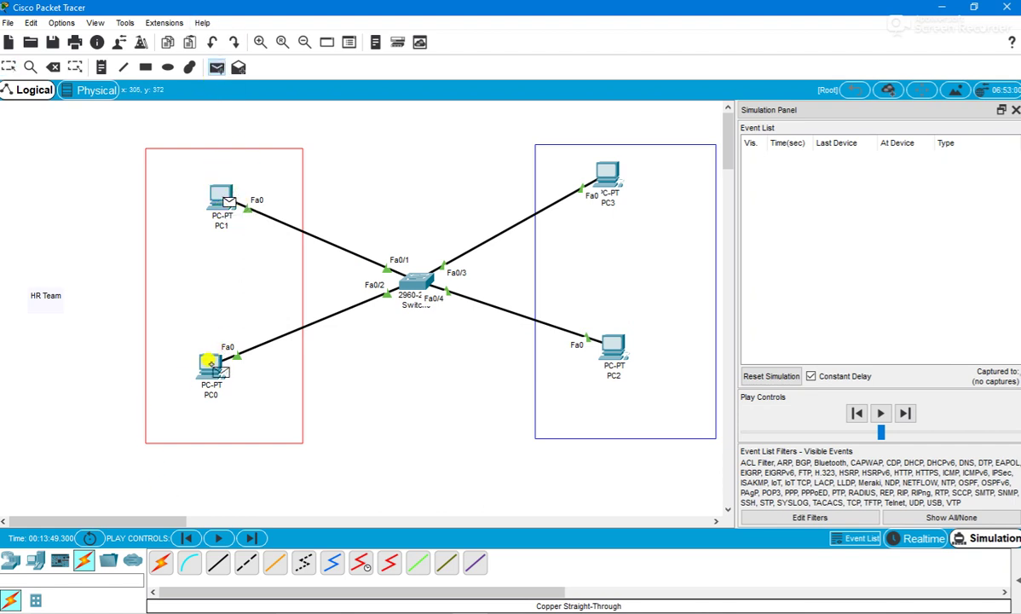
left_click(210, 365)
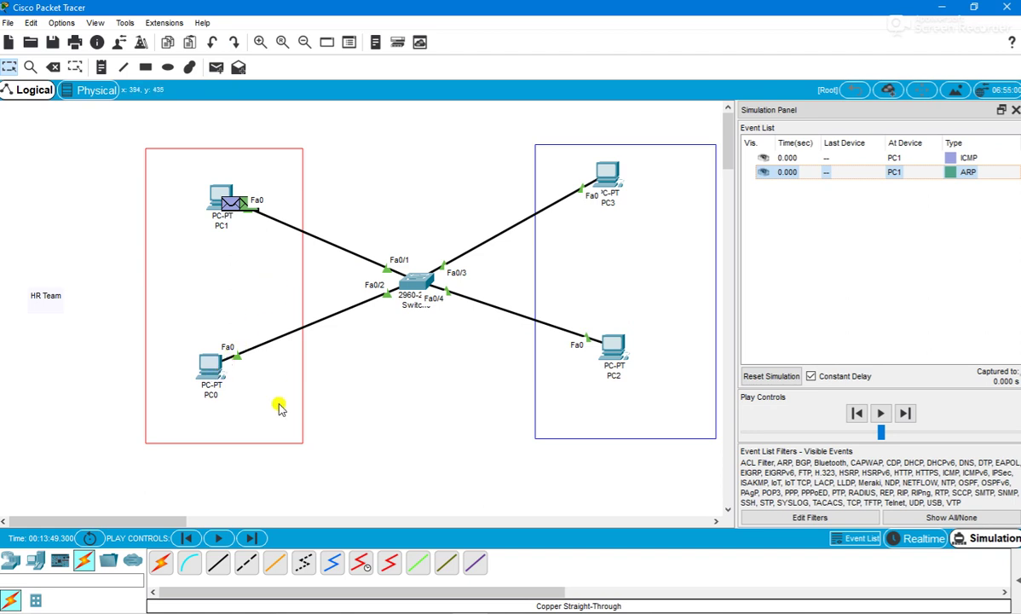
Step the simulation forward through the ARP exchange until PC0's ARP reply reaches PC1.
left_click(250, 538)
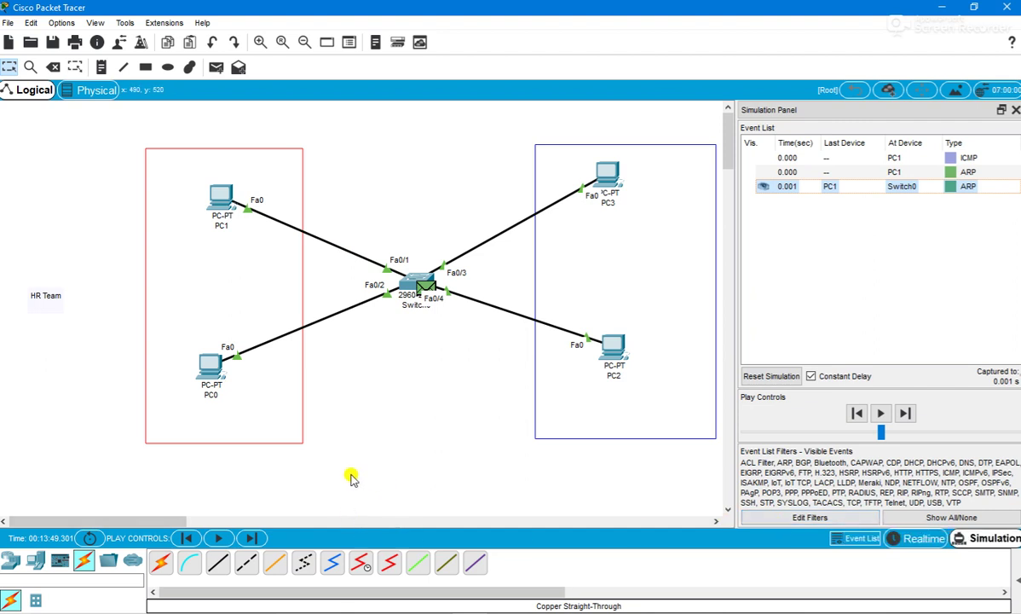
left_click(249, 538)
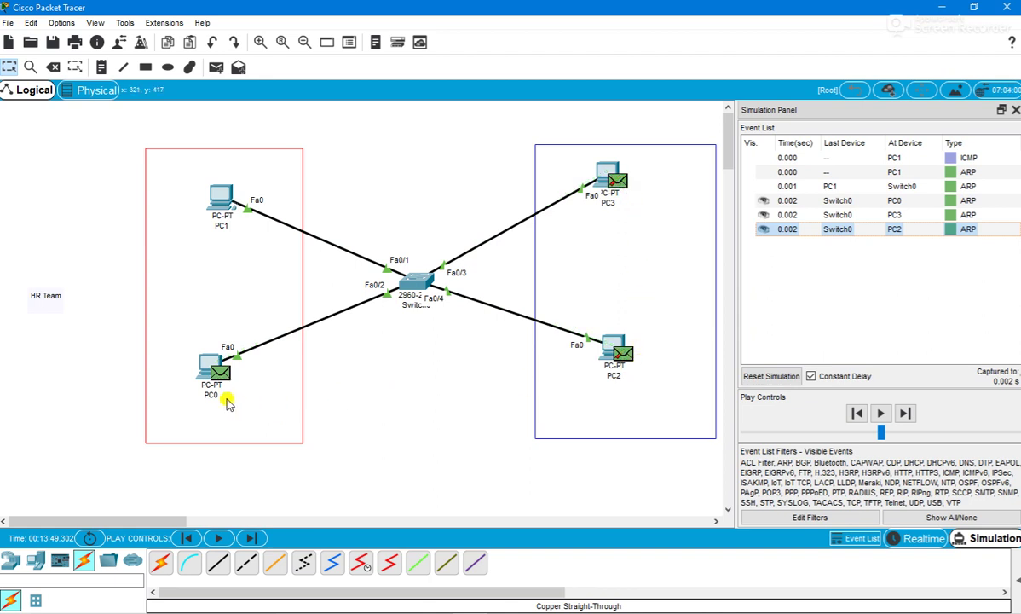
left_click(250, 538)
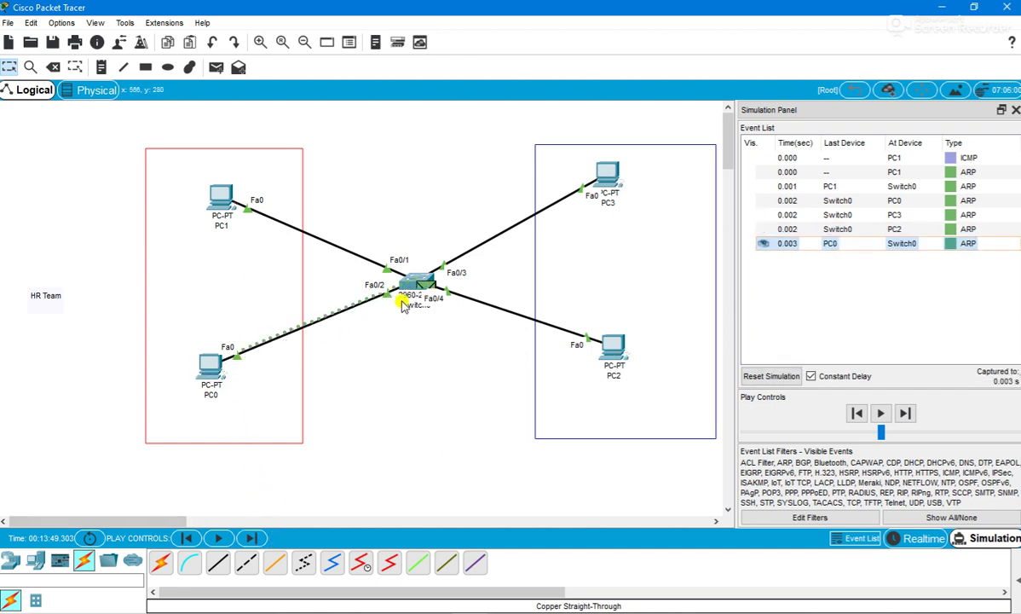
left_click(251, 538)
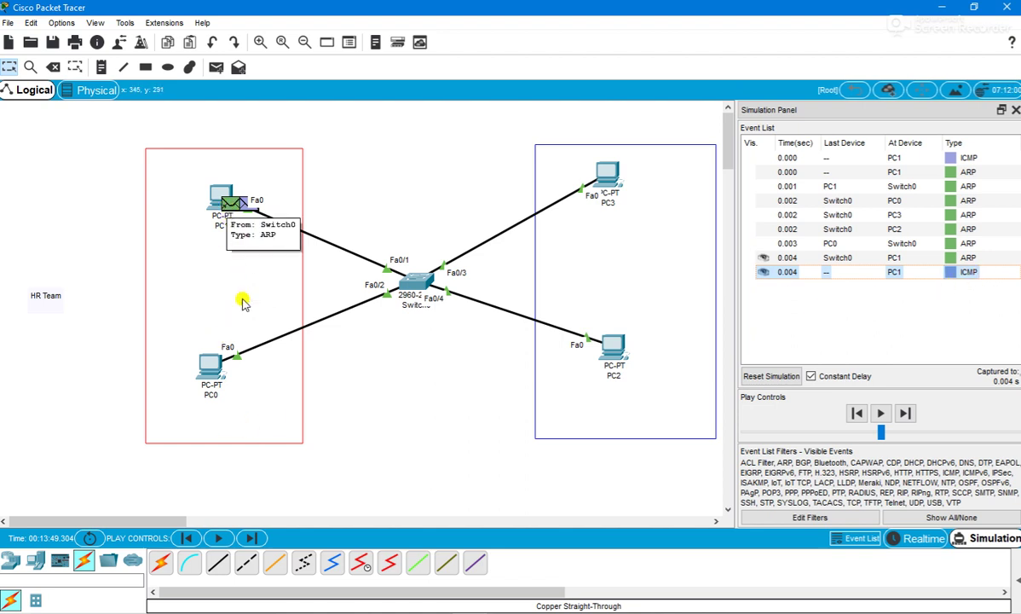
Advance the simulation to carry the ICMP packet from PC1 to PC0 and its reply back to PC1.
left_click(218, 540)
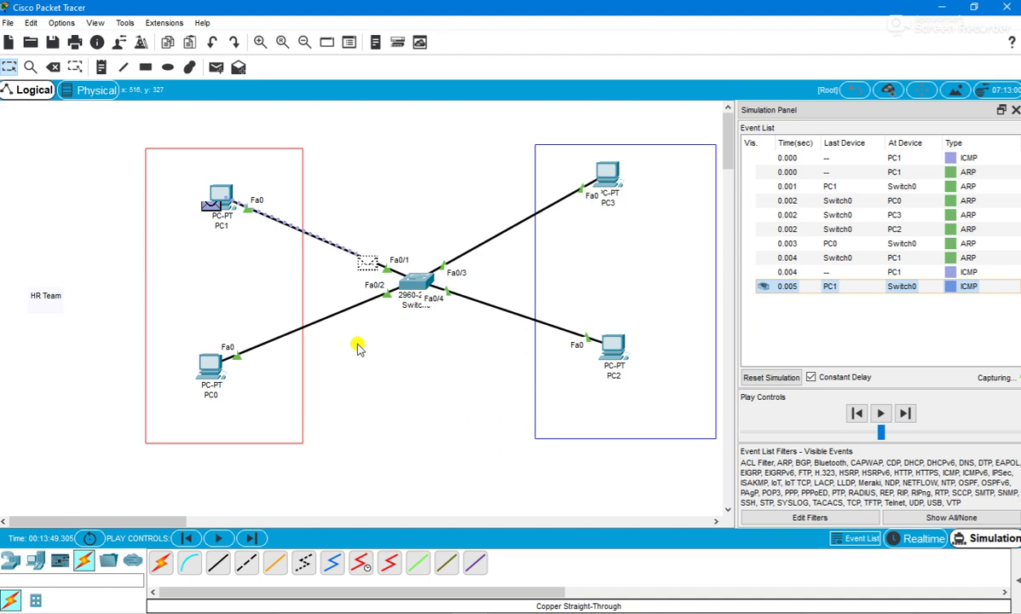
left_click(252, 538)
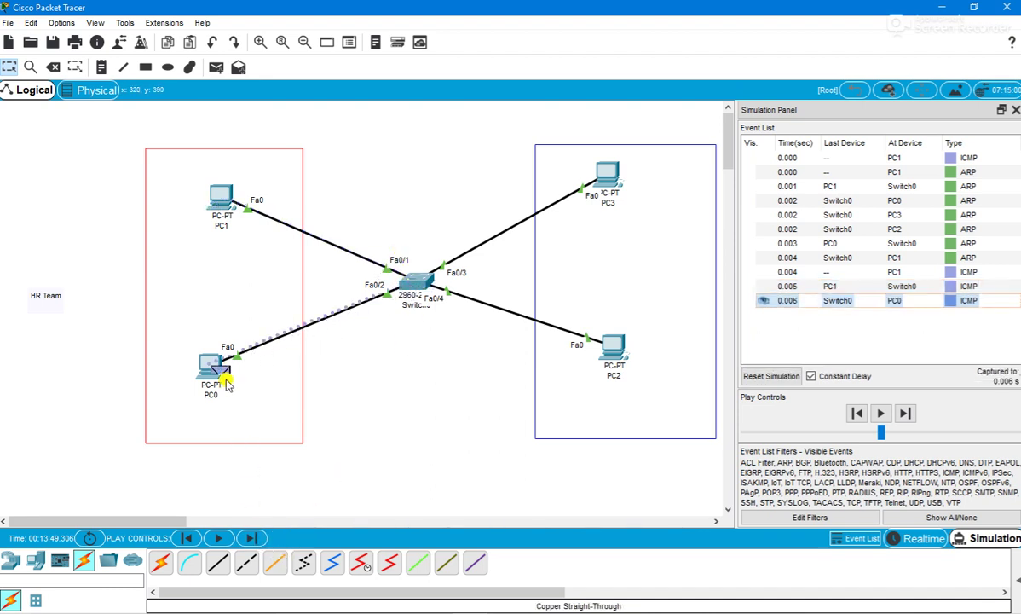
mouse_move(224, 381)
left_click(251, 538)
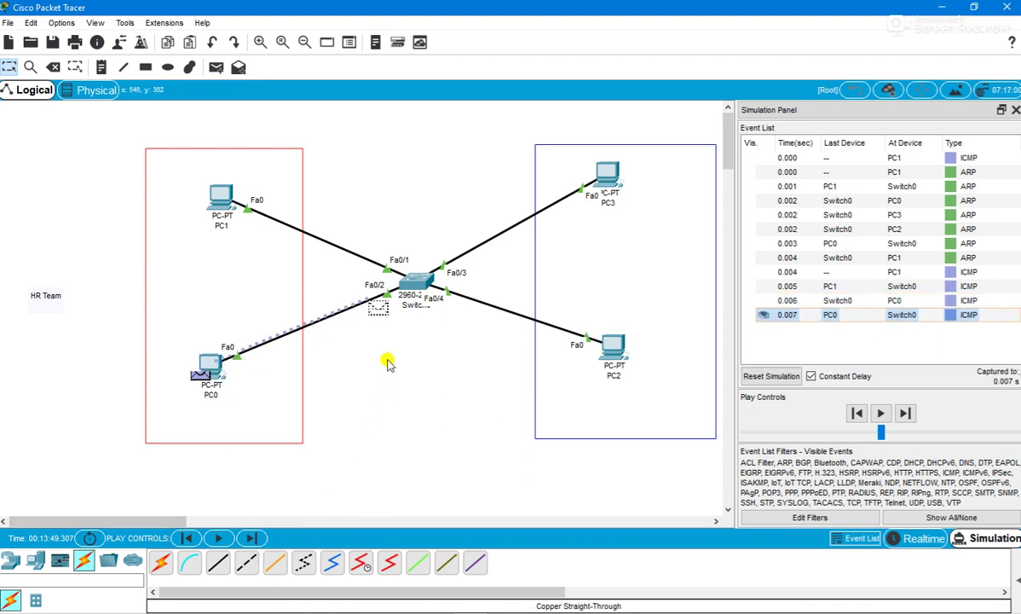
left_click(251, 537)
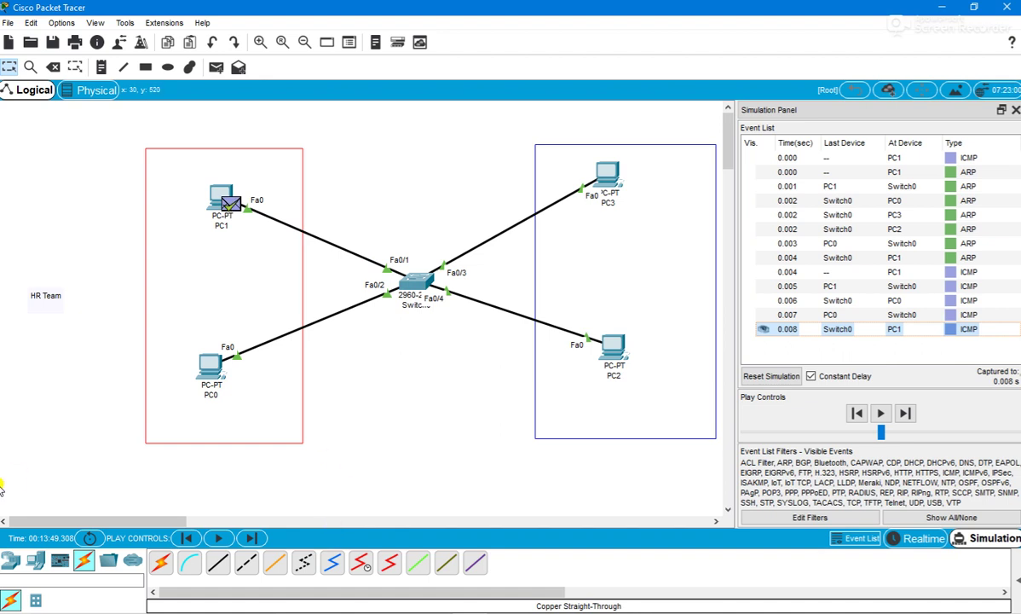
Inspect the switch's physical device view, close its window, and select the 0.008 s ICMP event at PC1.
left_click(416, 286)
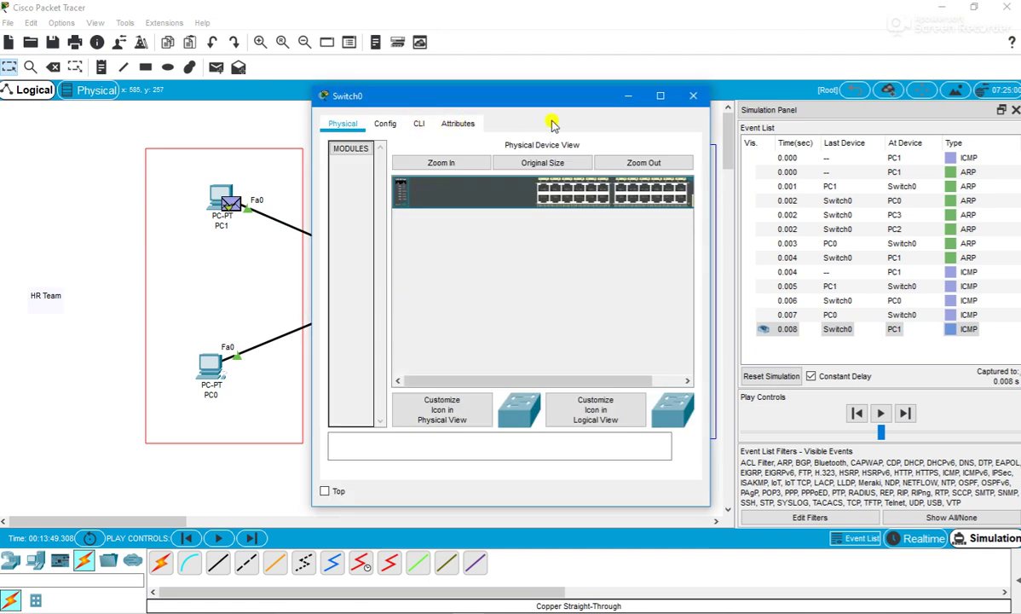
left_click(693, 96)
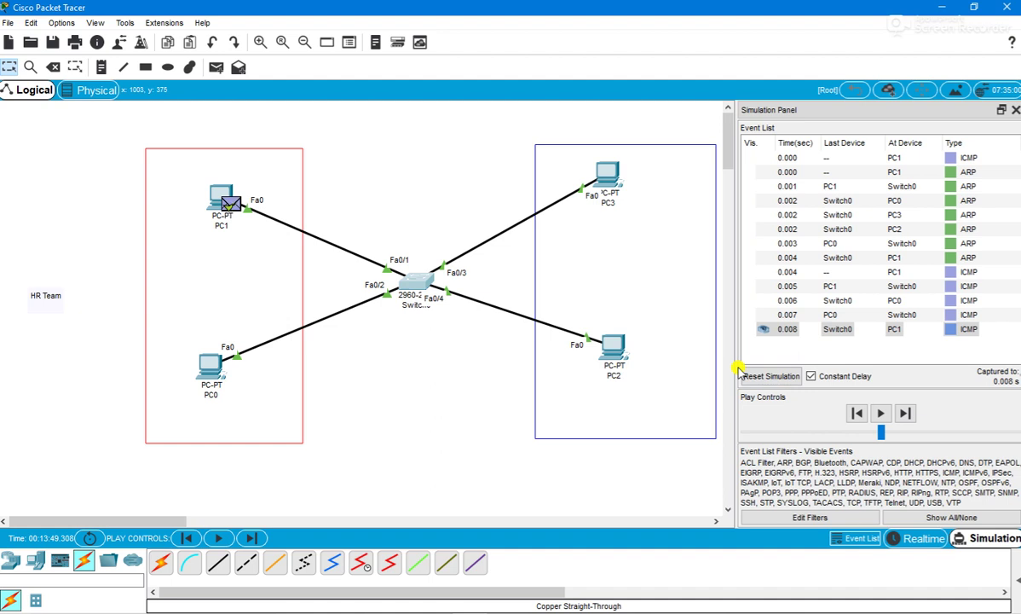
left_click(980, 332)
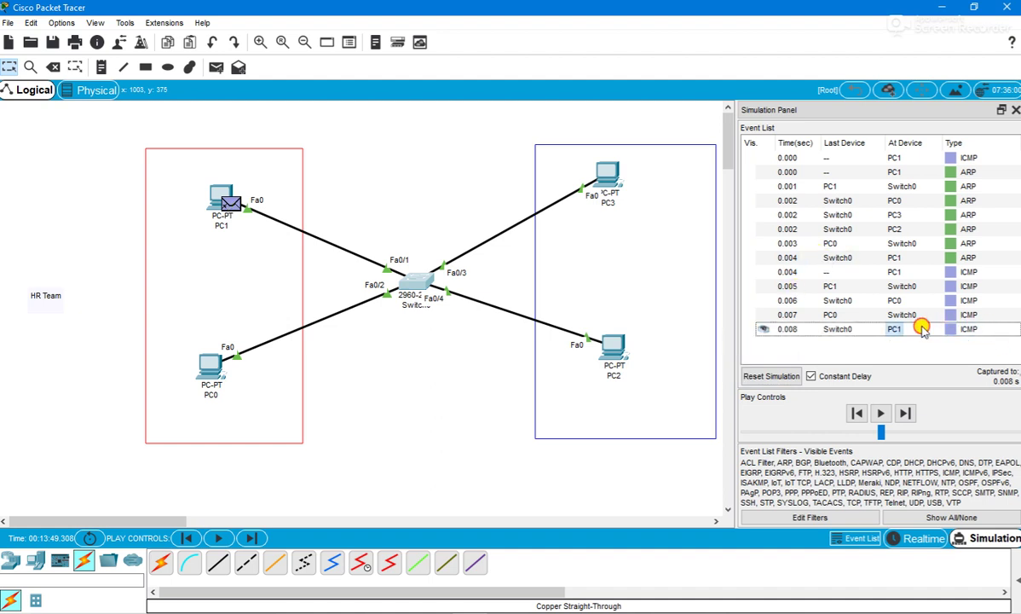
Inspect the PDU information of the 0.008 s ICMP event at PC1 and of the 0.001 s ARP event at Switch0.
left_click(979, 331)
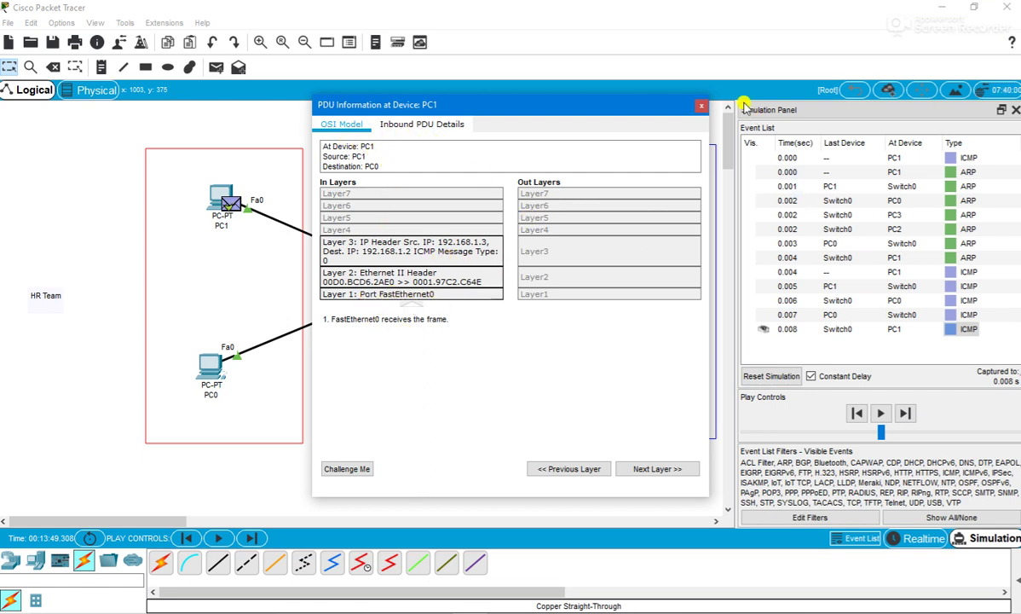
left_click(700, 105)
left_click(842, 186)
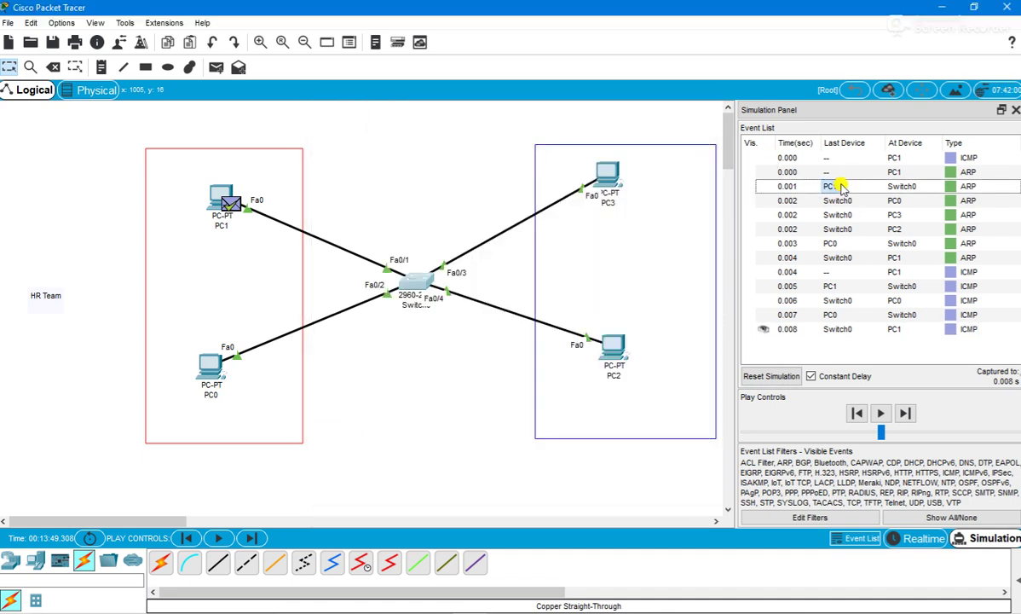
left_click(842, 186)
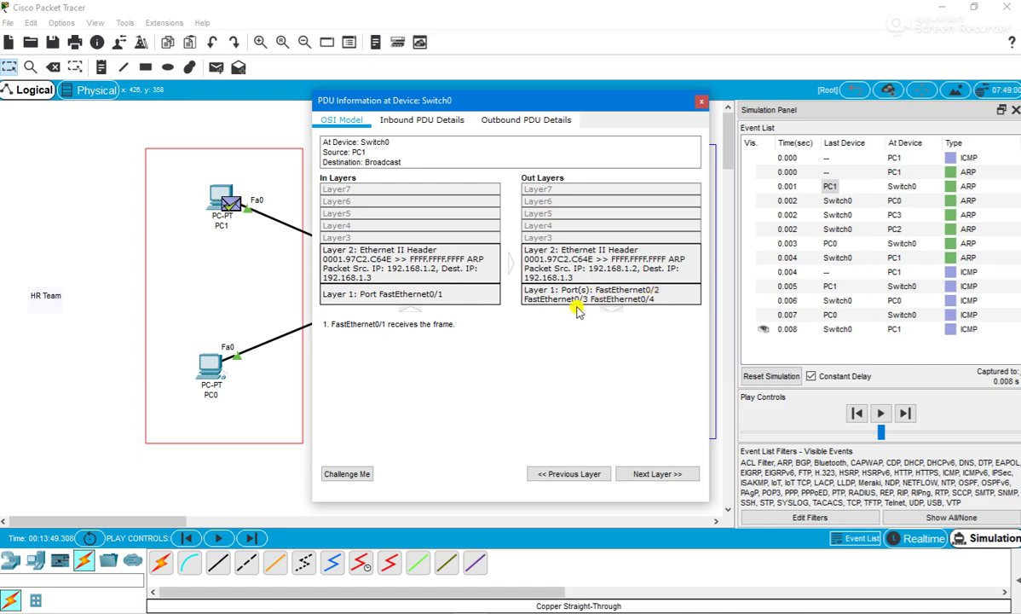
left_click_drag(520, 103, 827, 155)
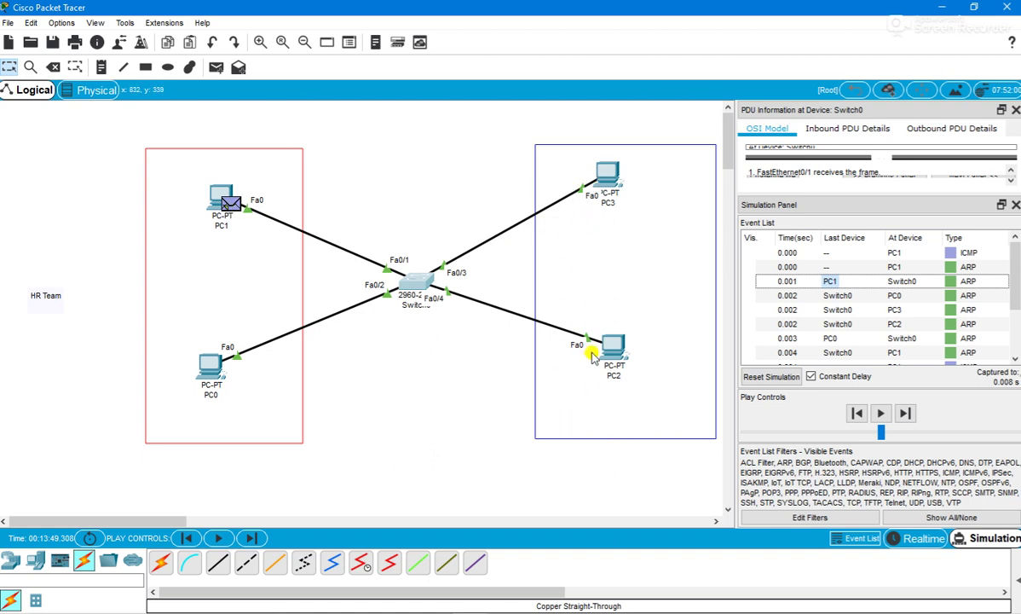
left_click(829, 281)
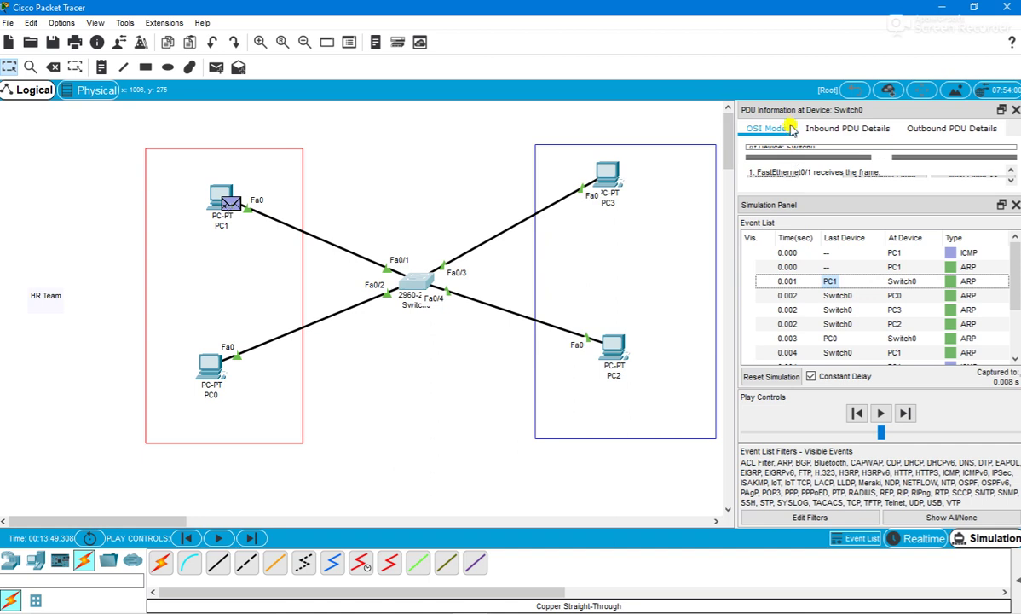
left_click_drag(797, 109, 458, 72)
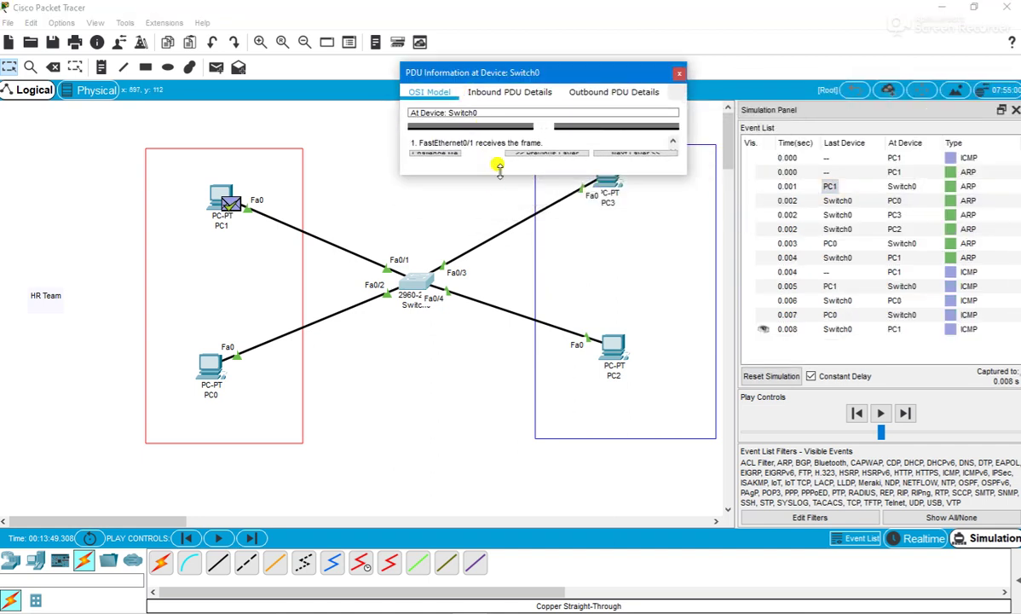
double_click(522, 72)
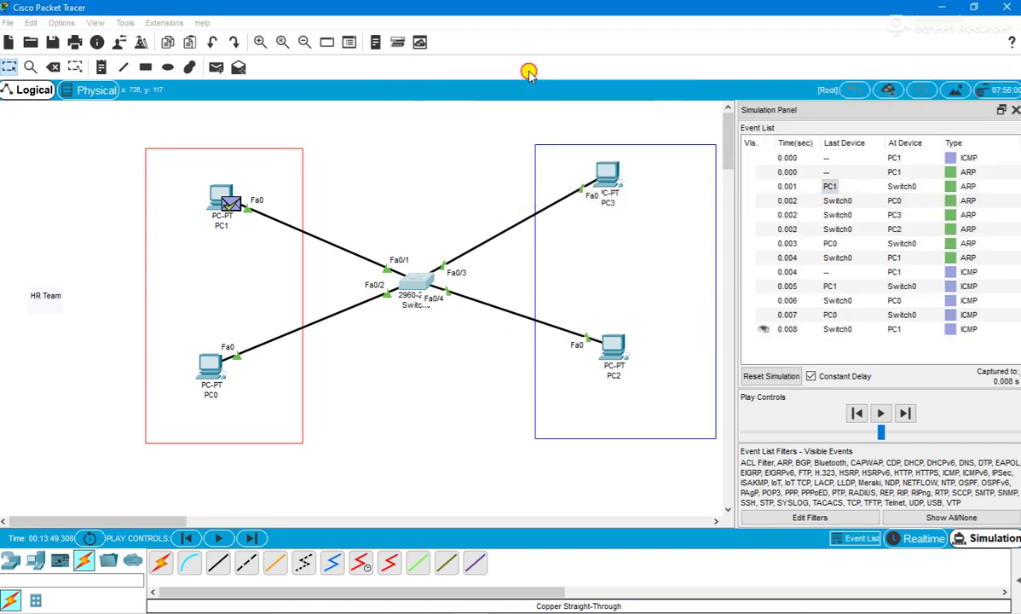
double_click(747, 109)
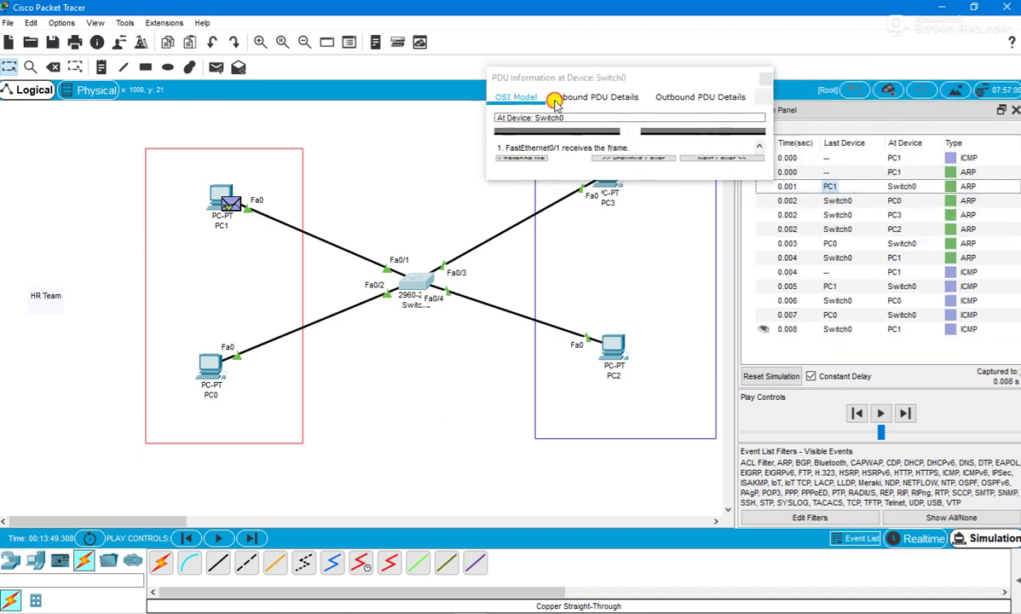
left_click(761, 76)
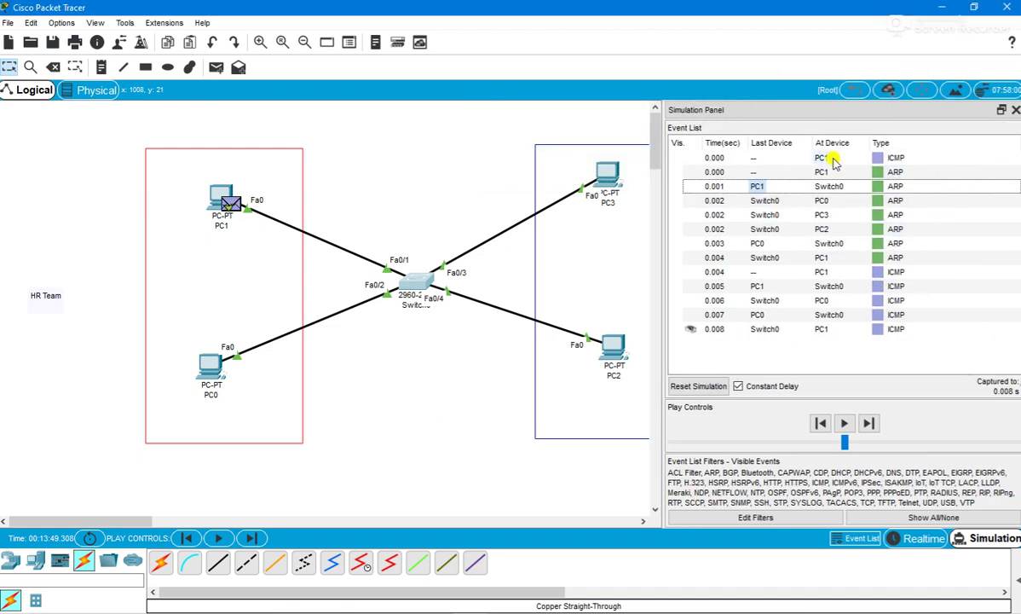
Check the layer details of the 0.001 s ARP event at Switch0 again, and close the simulation panel.
left_click(757, 186)
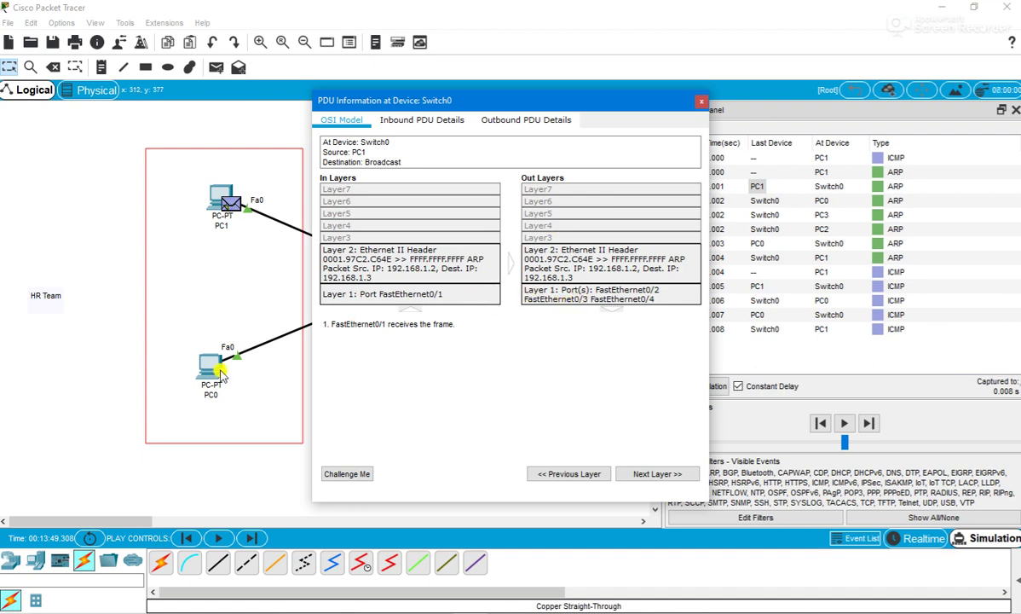
left_click(701, 100)
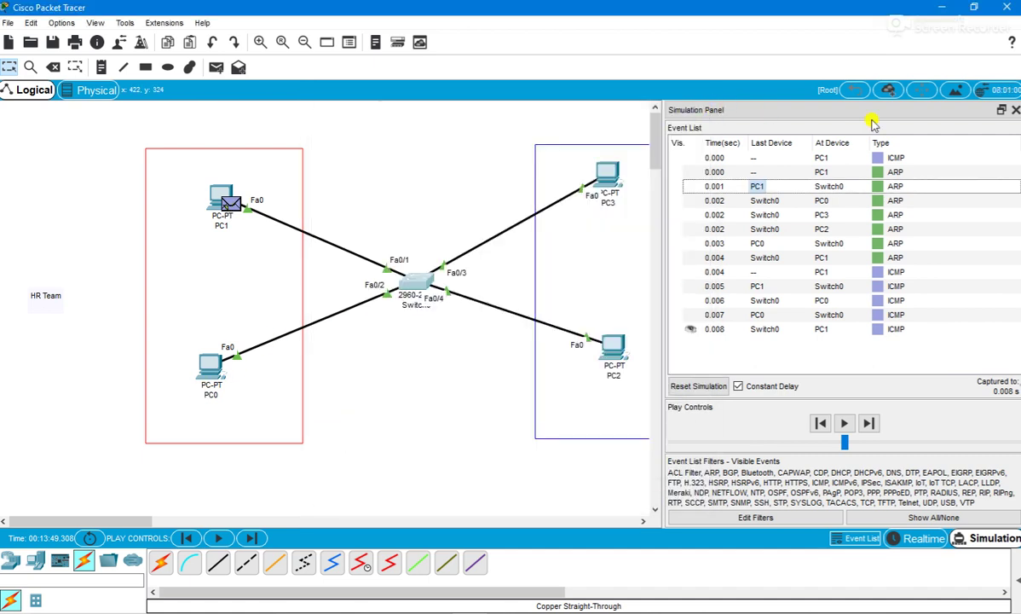
left_click(1014, 112)
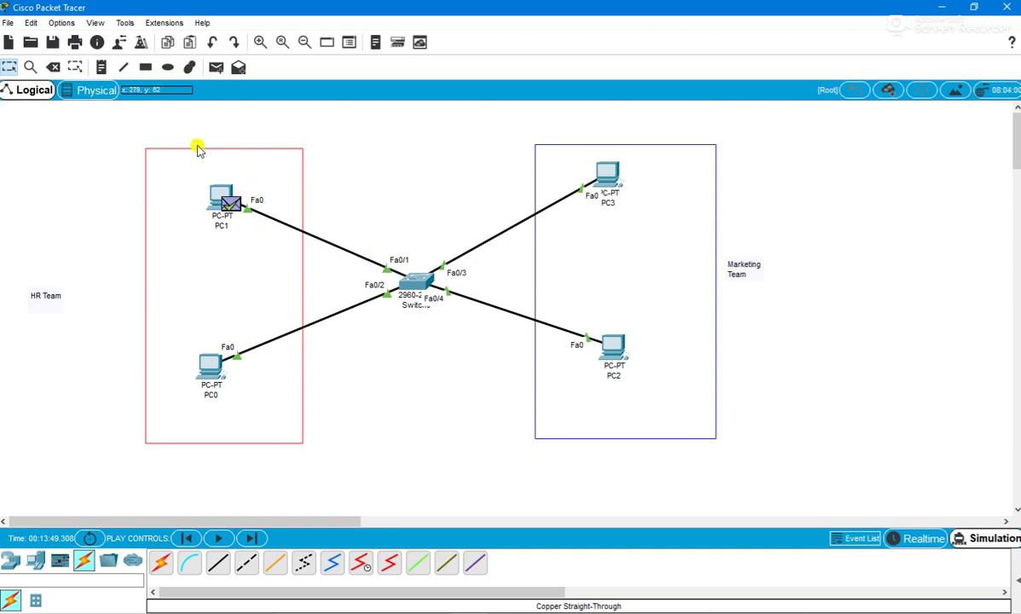
Move the HR Team label inside the red rectangle, between PC1 and PC0.
left_click(51, 294)
left_click_drag(51, 294, 214, 284)
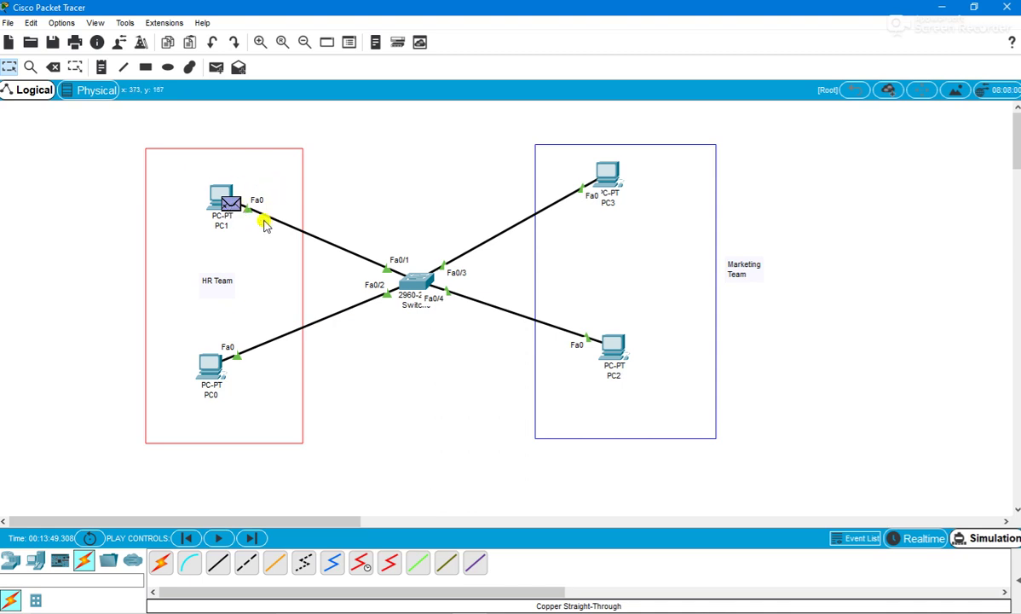
left_click(537, 290)
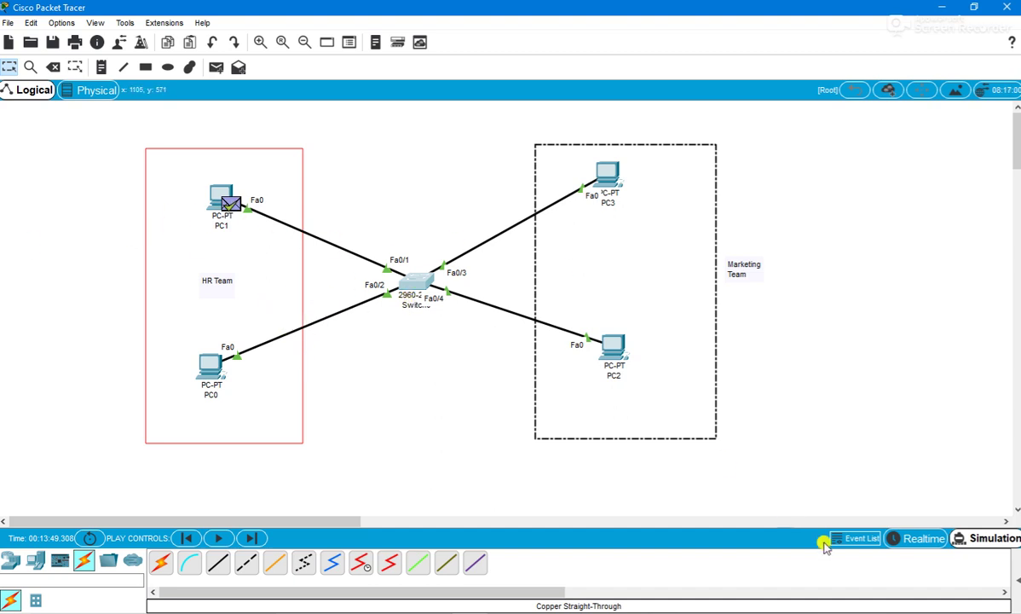
Return to realtime mode, delete Scenario 0 with its PC1-to-PC0 PDU, and hide the PDU list.
left_click(968, 539)
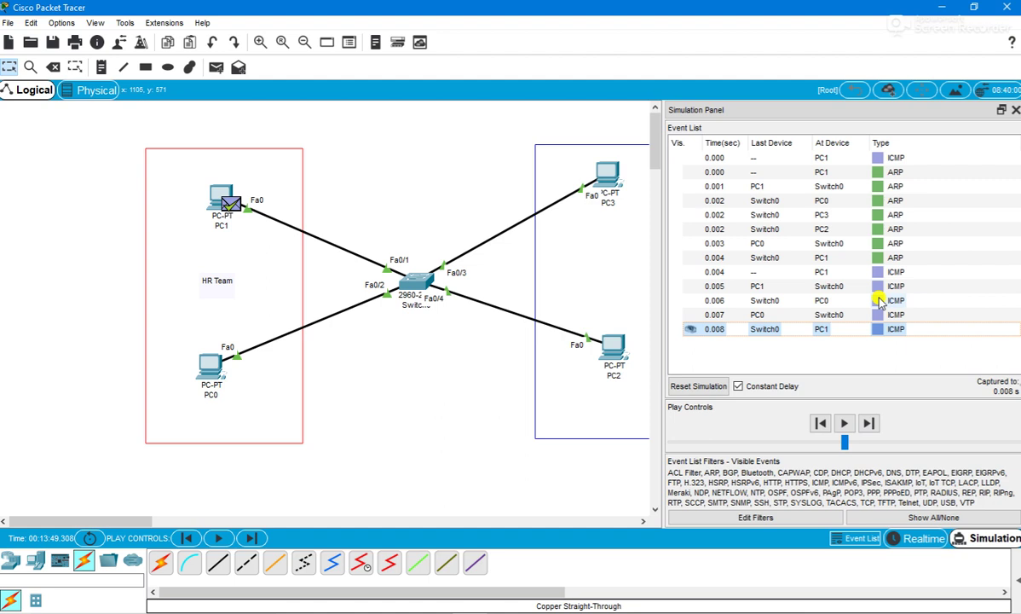
left_click(1015, 110)
left_click(912, 538)
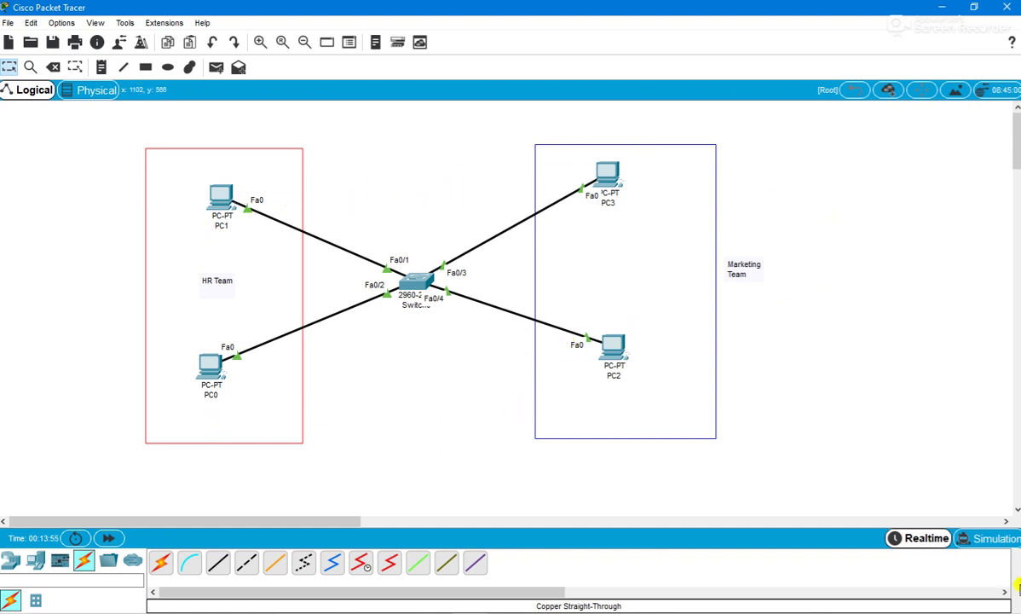
left_click(945, 539)
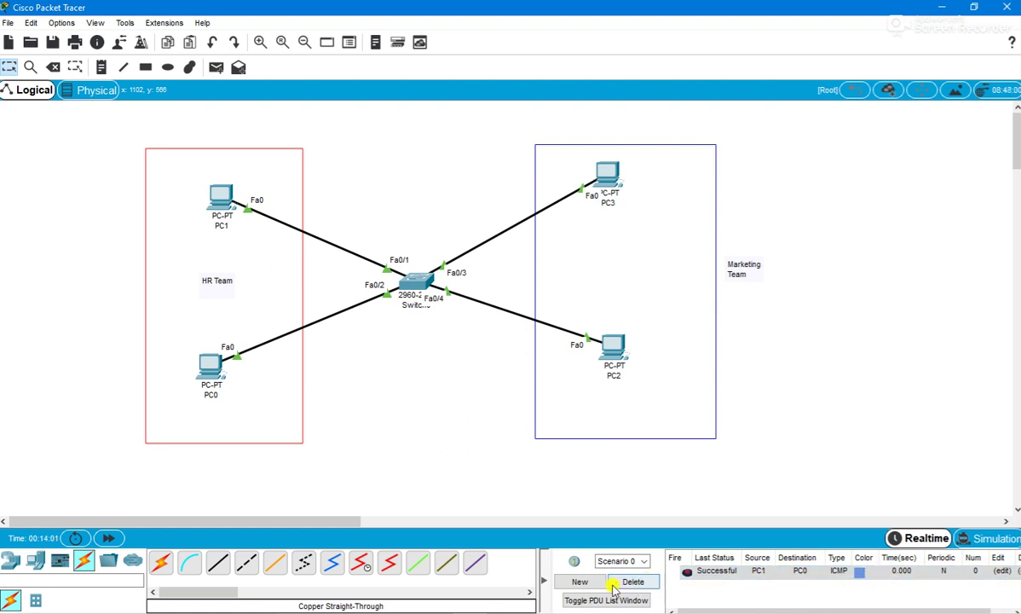
left_click(650, 583)
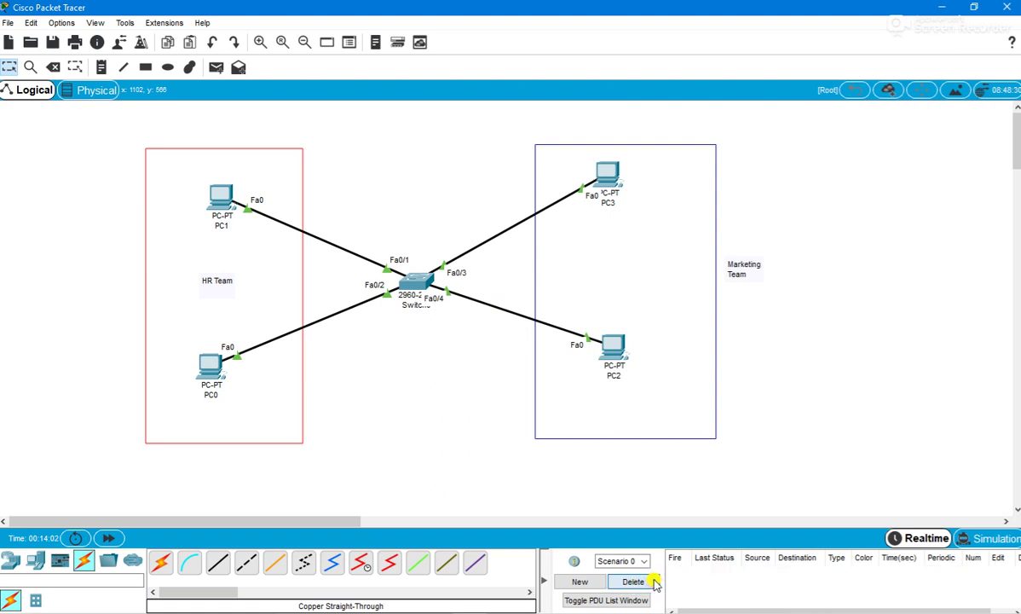
left_click(547, 584)
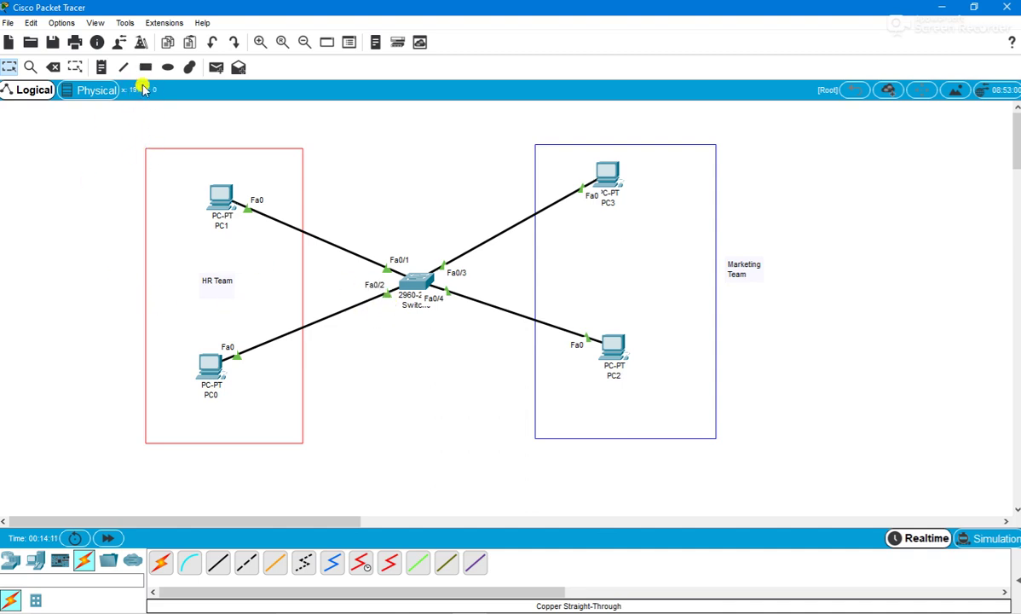
Place a note reading "vlan 10" beside the HR Team's red rectangle.
left_click(101, 67)
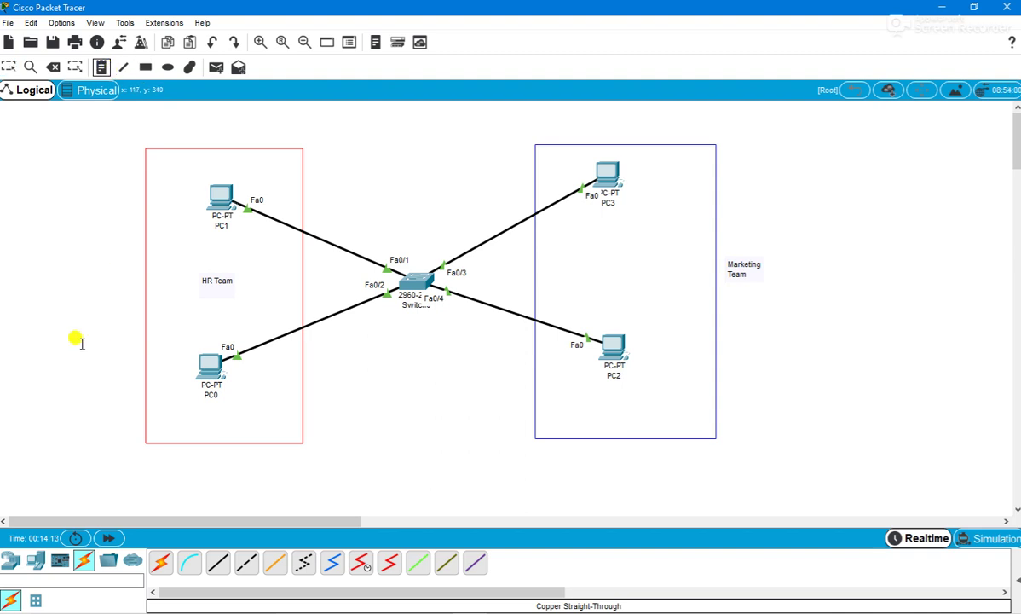
left_click(25, 276)
type("vlan 10")
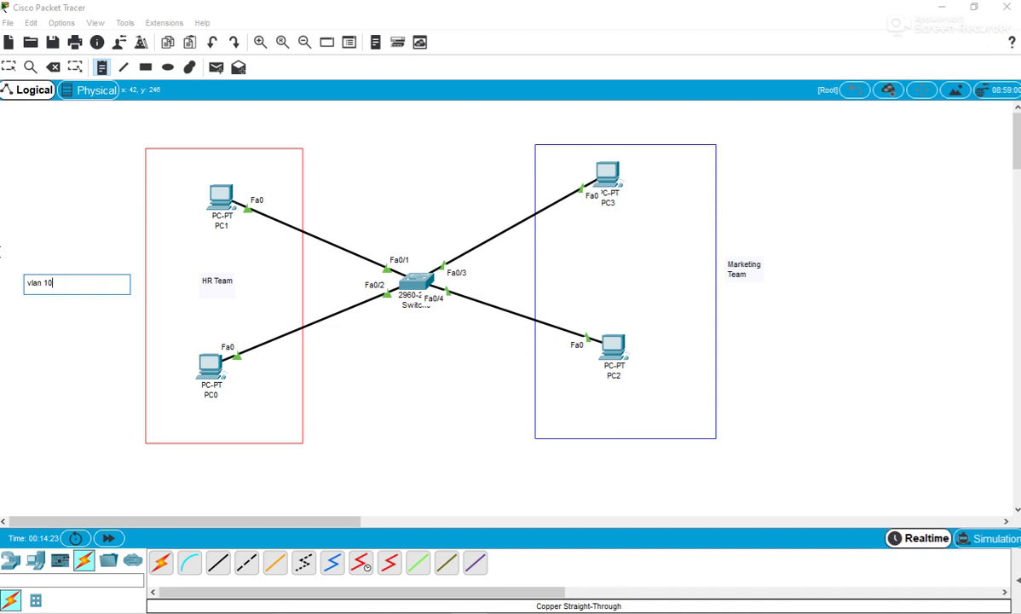
Place a note reading "vlan 20" below the Marketing Team label and leave the note tool.
left_click(739, 295)
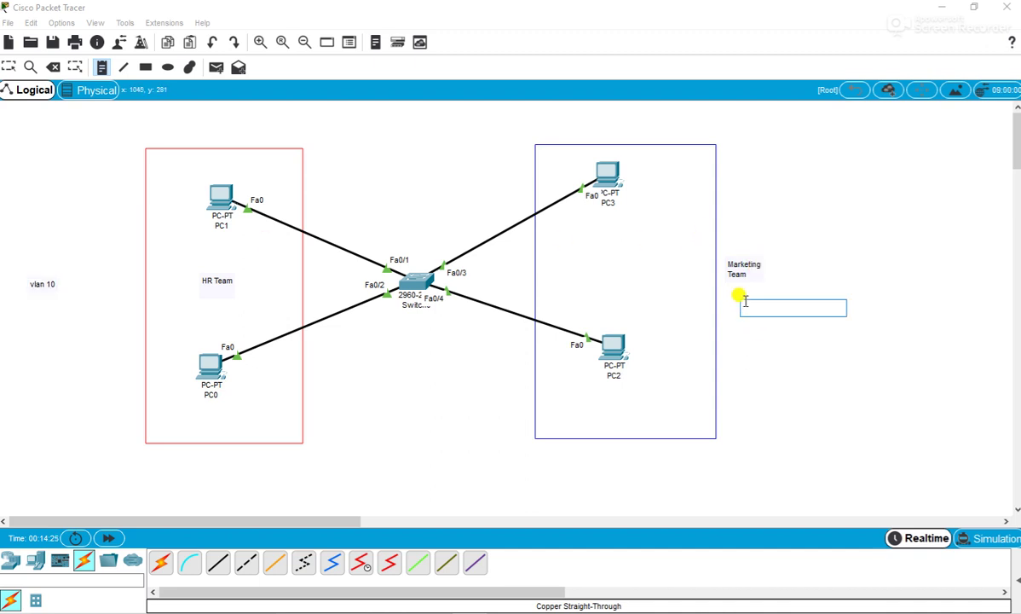
type("valan")
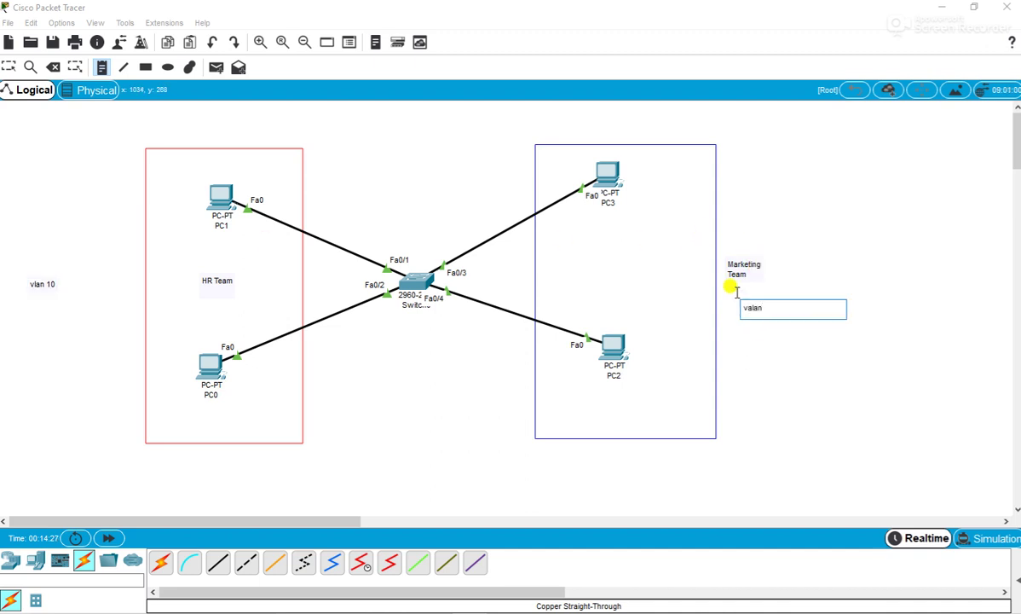
key("BackSpace")
key("BackSpace")
type("lan 20")
key("Return")
key("Escape")
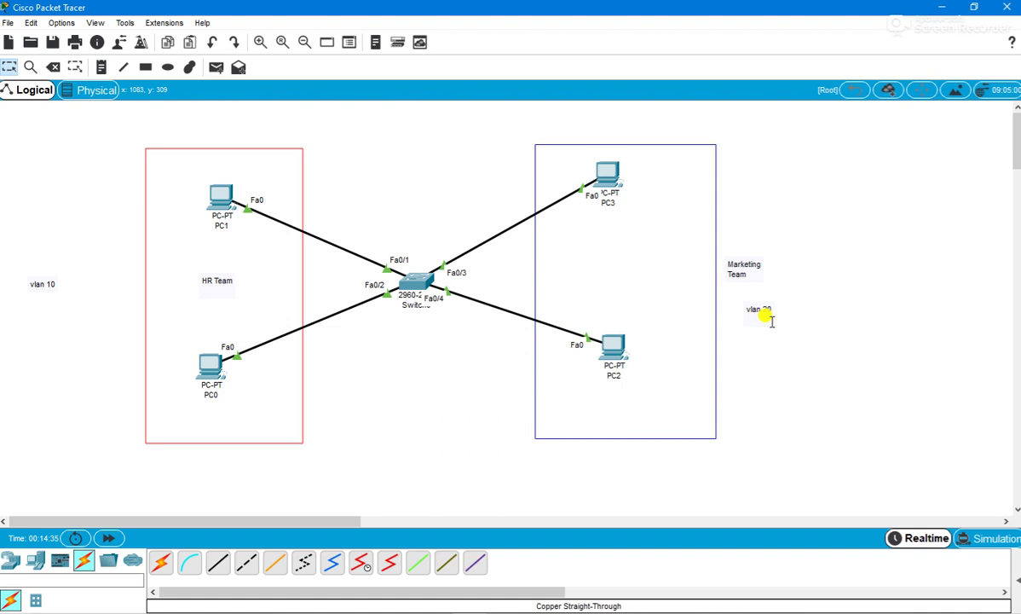
Open the 2960 switch's command line and enter global configuration mode with "en" and "conf t".
left_click(410, 278)
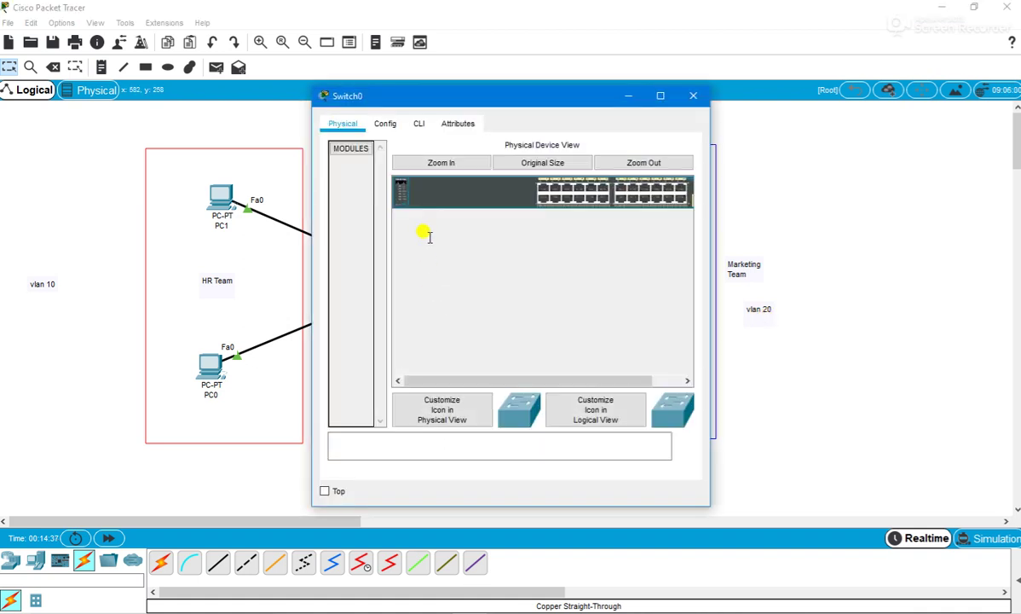
left_click(419, 123)
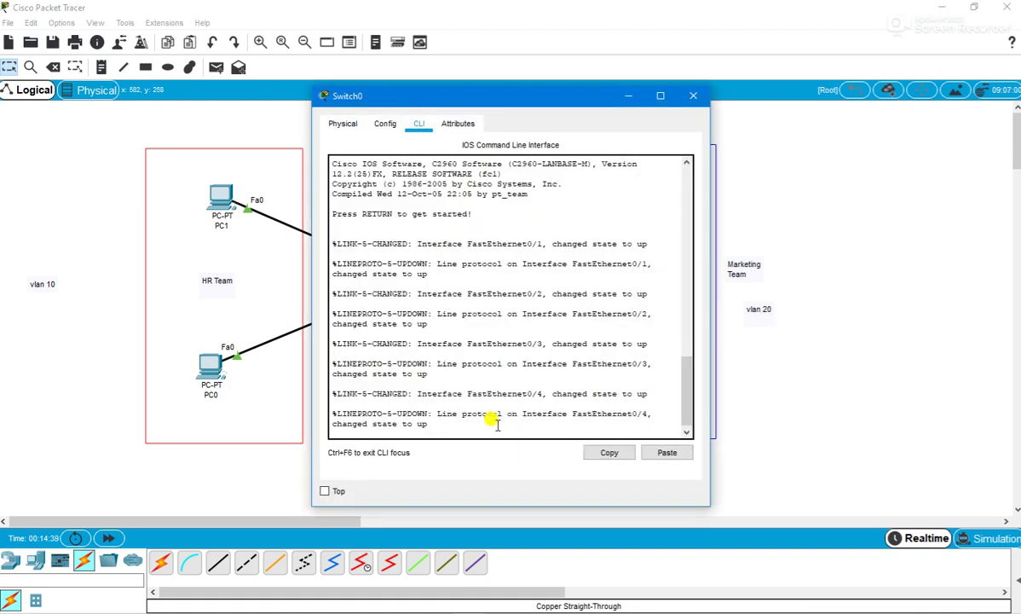
key("Return")
key("Return")
key("Return")
key("Return")
key("Return")
key("Return")
key("Return")
key("Return")
type("en")
key("Return")
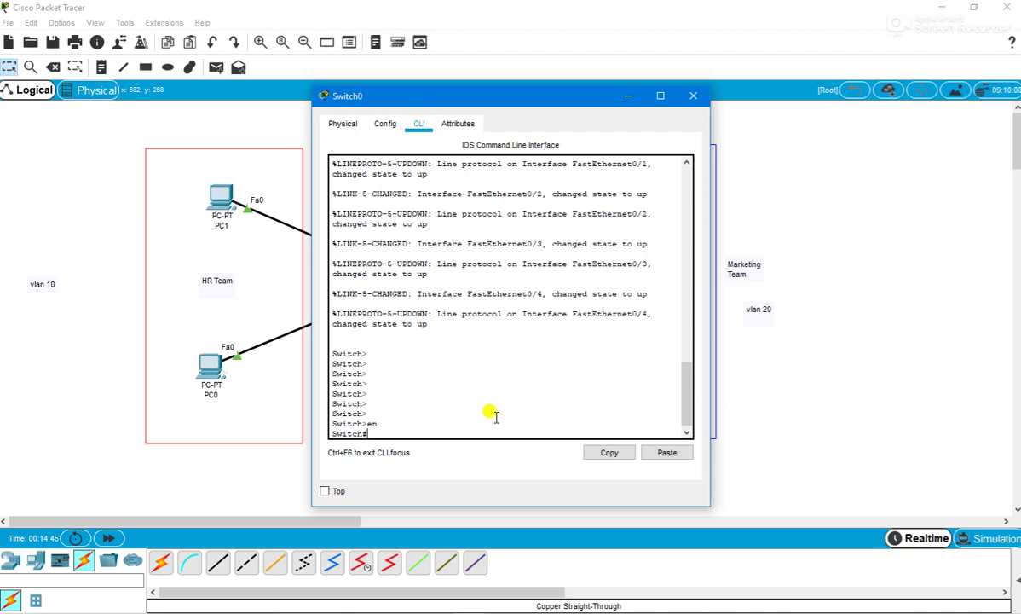
type("conf t")
key("Return")
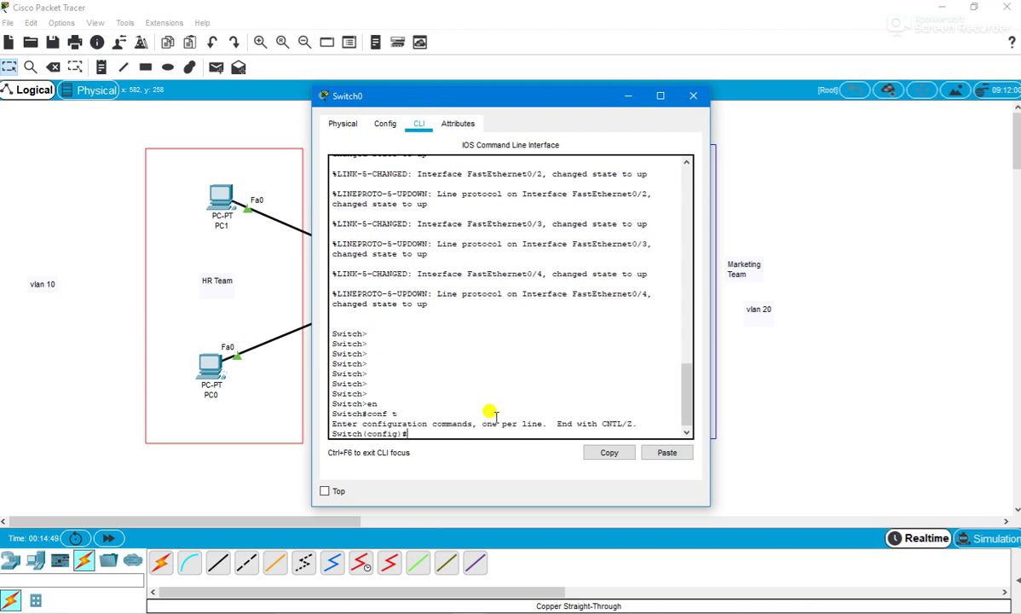
Try to list the switch's VLANs from configuration mode with "show vlan brief".
type("show")
type("vlan brief")
key("Return")
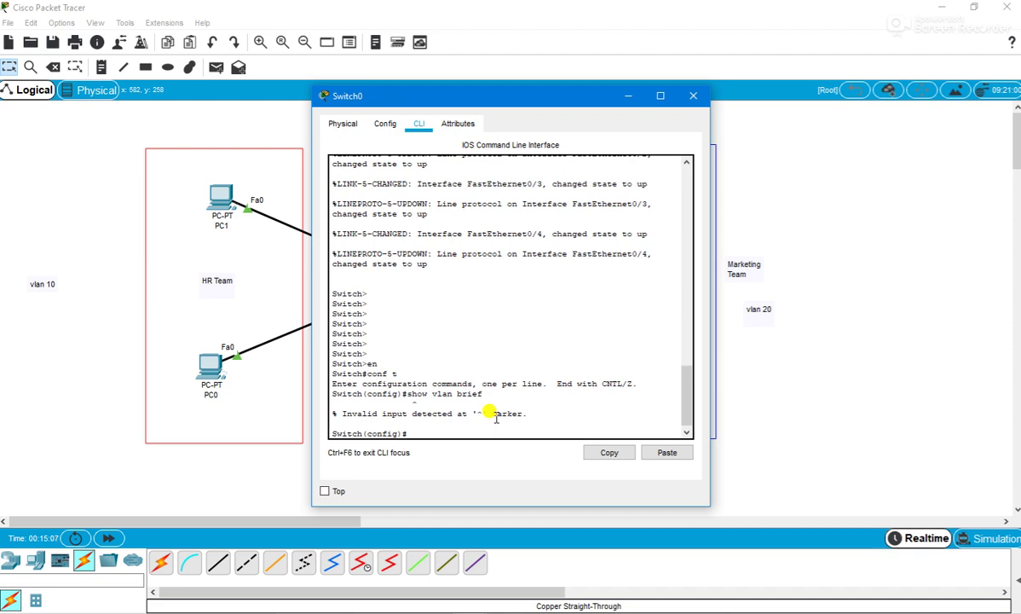
left_click_drag(362, 391, 406, 394)
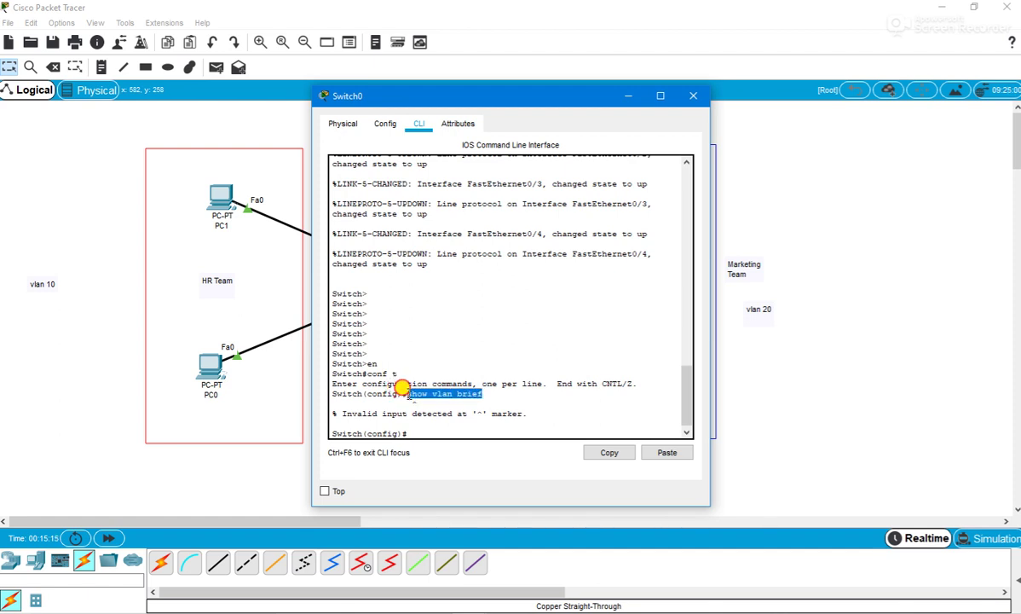
left_click(435, 420)
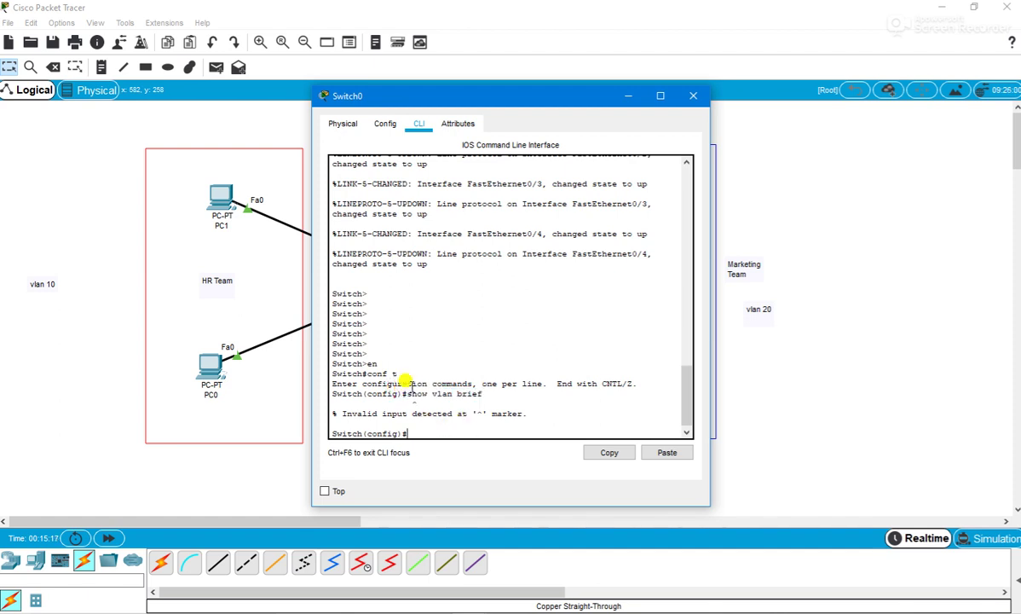
List the switch's VLANs from configuration mode with "do show vlan brief".
type("do")
type(" show")
type(" vlan br")
type("eif")
key("Return")
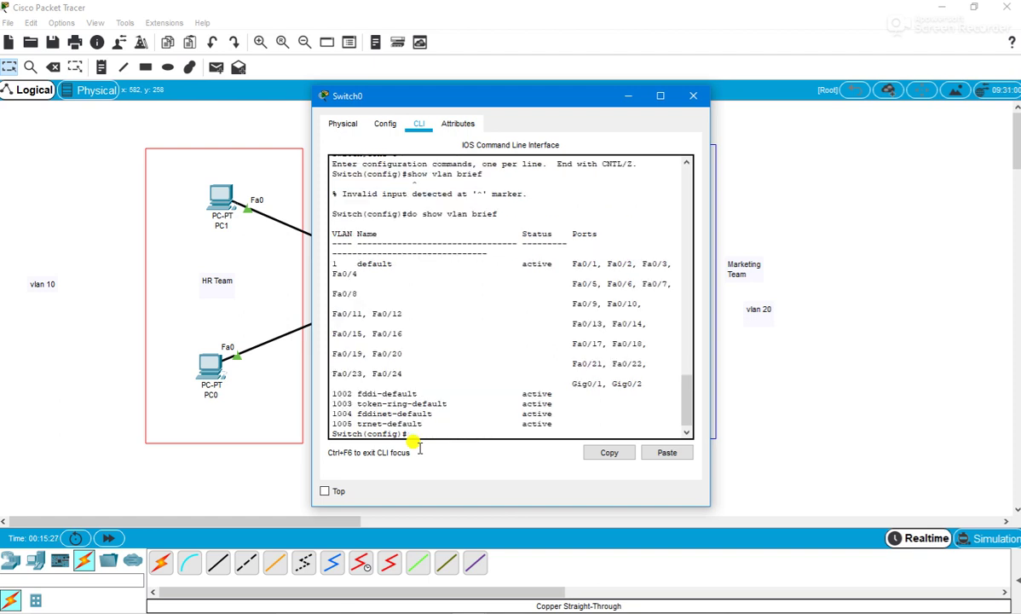
Maximize the switch window, examine the ports assigned to the default VLAN 1, and minimize the window.
left_click(660, 95)
left_click_drag(336, 493, 261, 426)
left_click(89, 424)
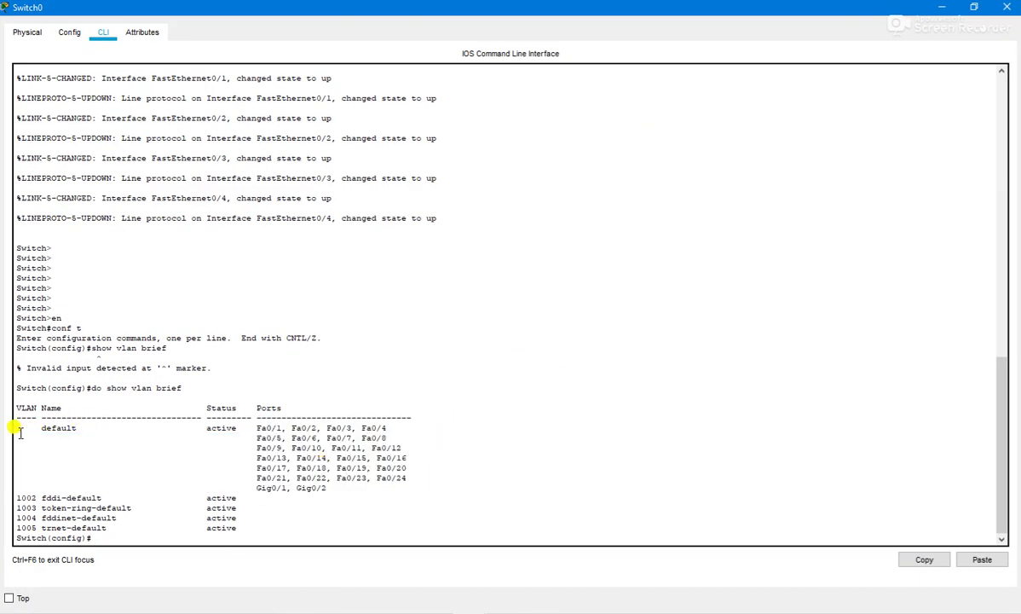
left_click_drag(18, 427, 376, 437)
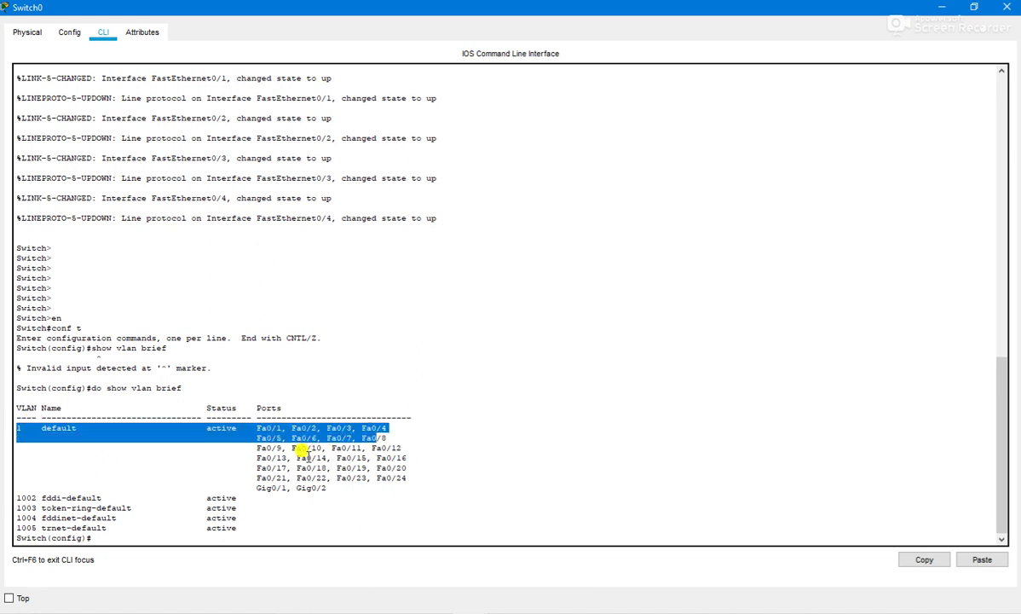
left_click(942, 6)
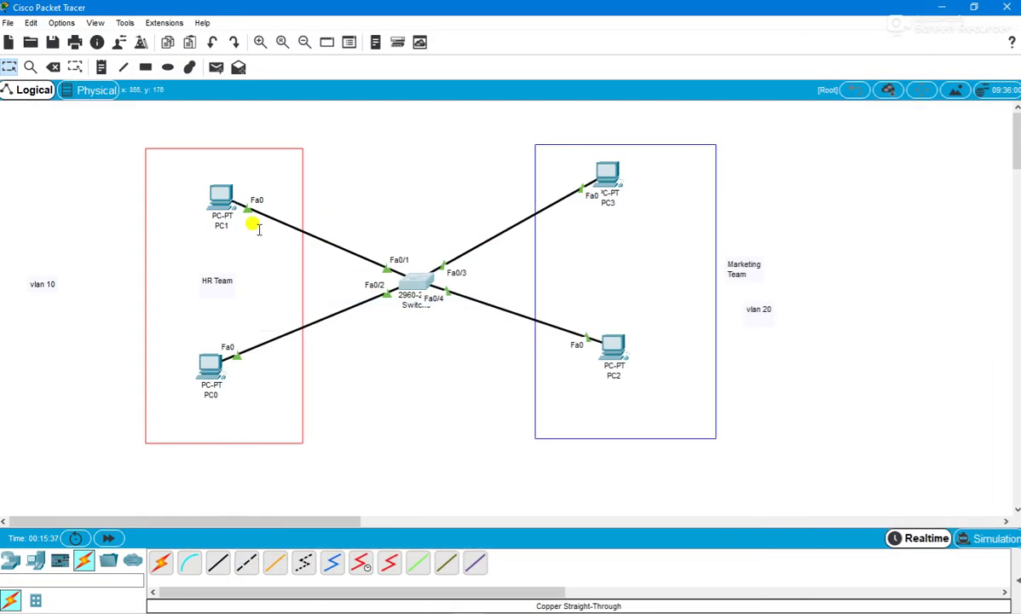
Reopen the switch's command line, create VLAN 10 with "vlan 10", and name it HR_Team.
left_click(417, 277)
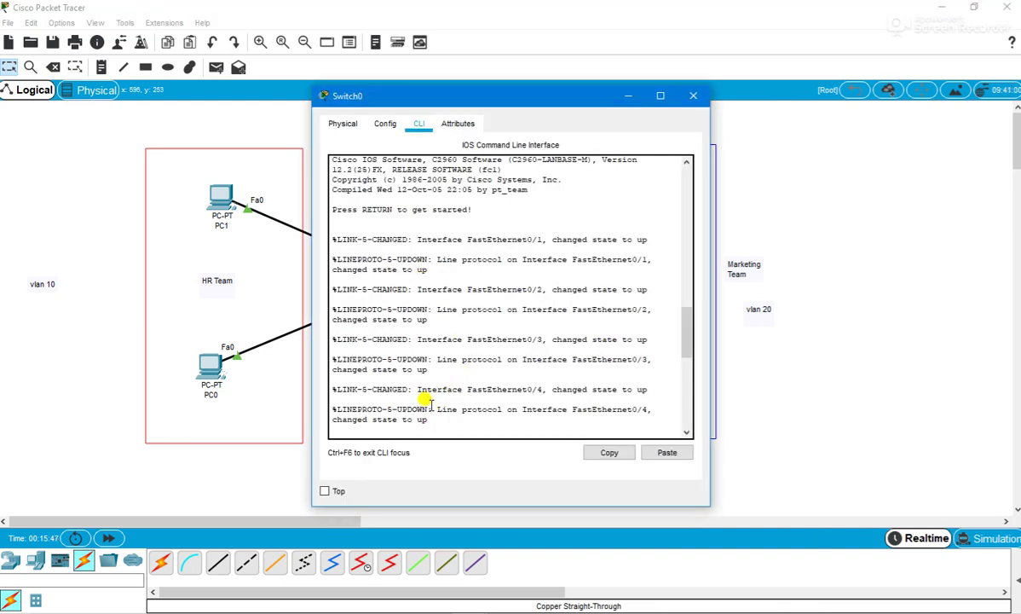
key("ctrl+v")
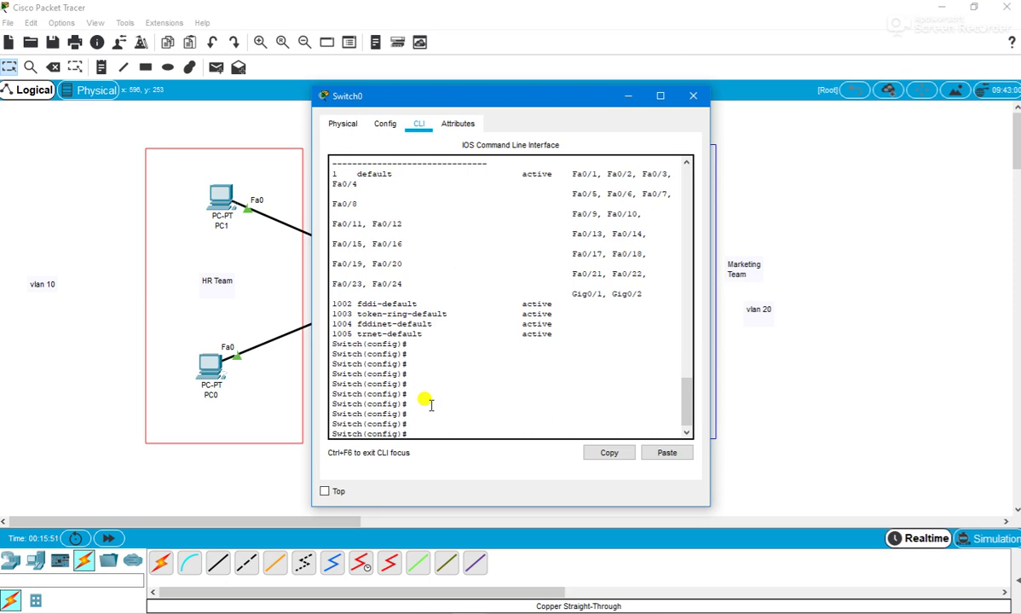
type("vlan 10")
key("Return")
type("name ")
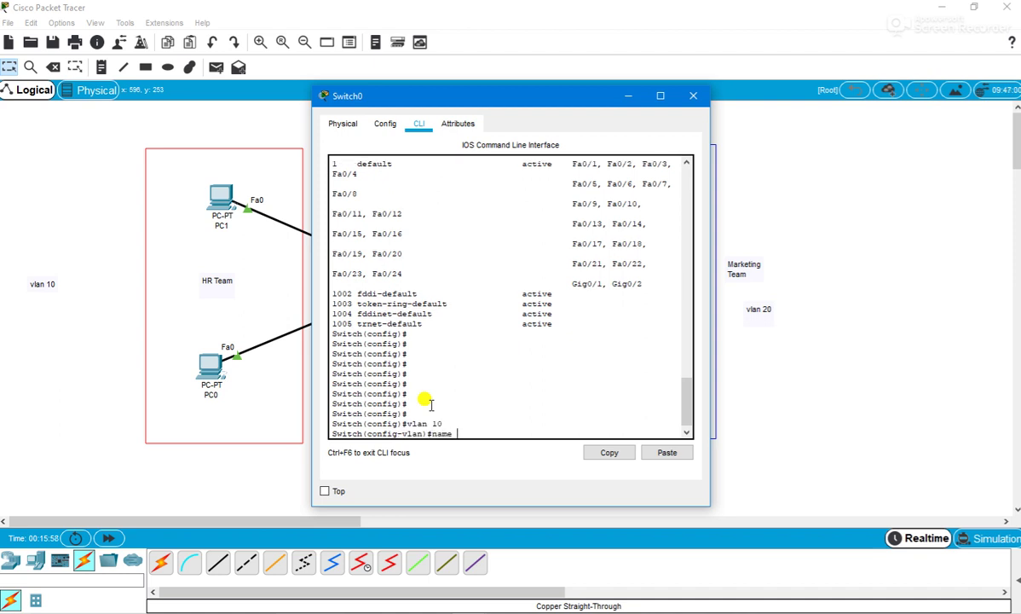
type("HR Team")
key("Return")
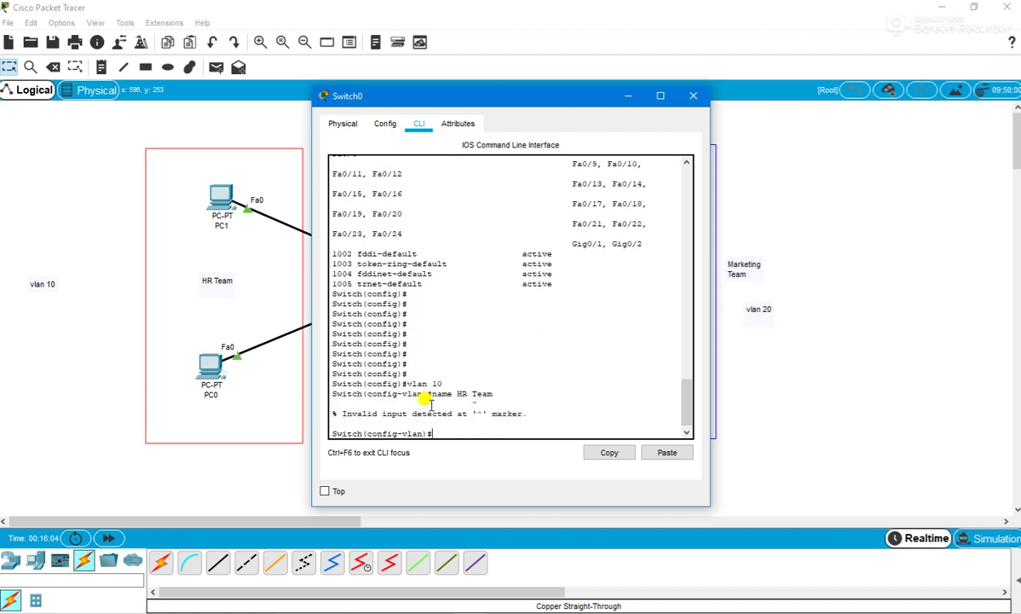
type("name HR_Team")
key("Return")
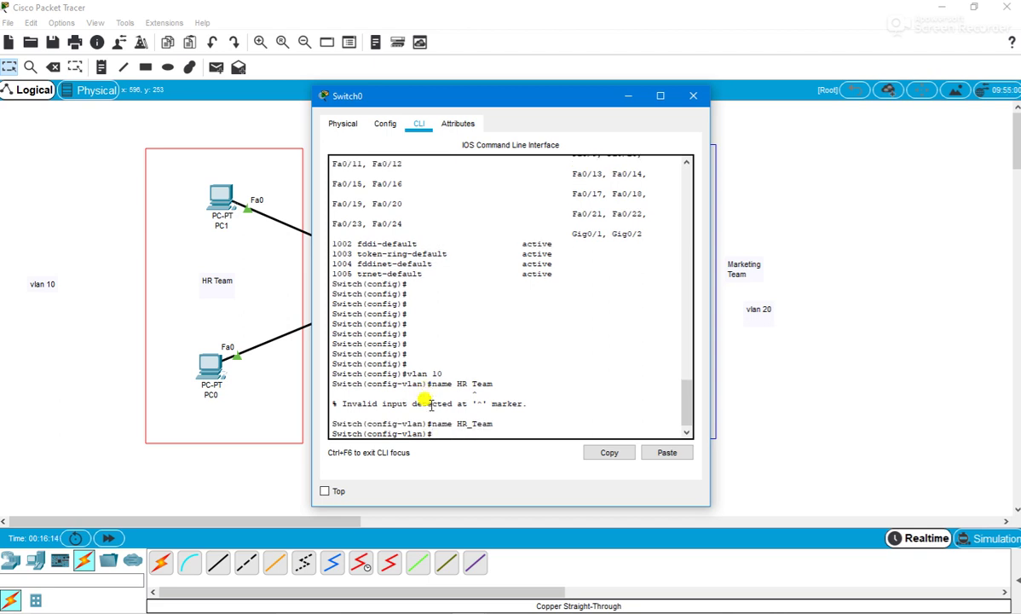
List the VLANs from VLAN configuration mode with "do show vlan brief" and check the VLAN 10 entry.
type("do show vlan brief")
key("Return")
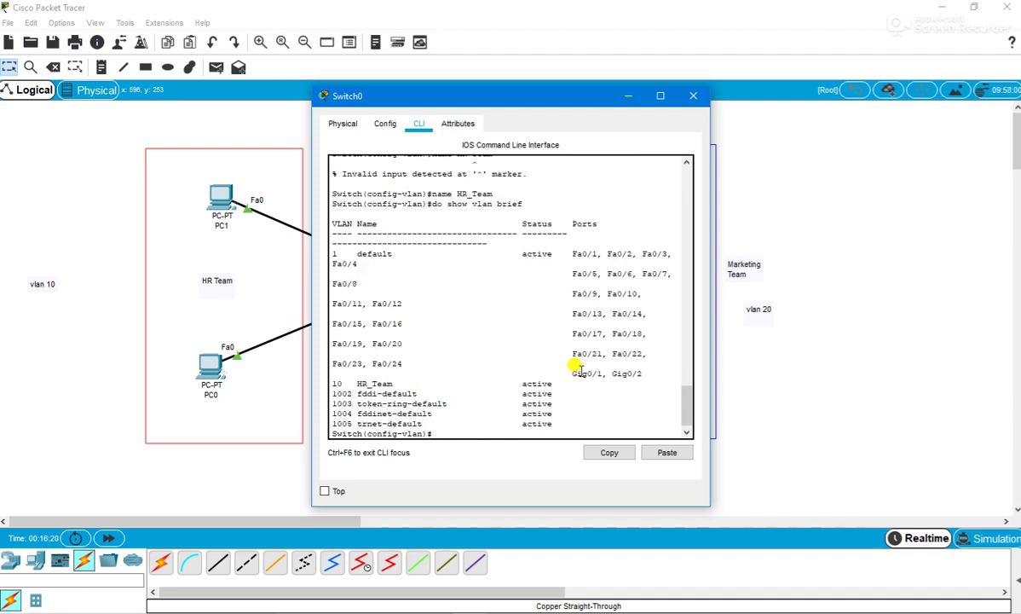
left_click_drag(559, 381, 335, 381)
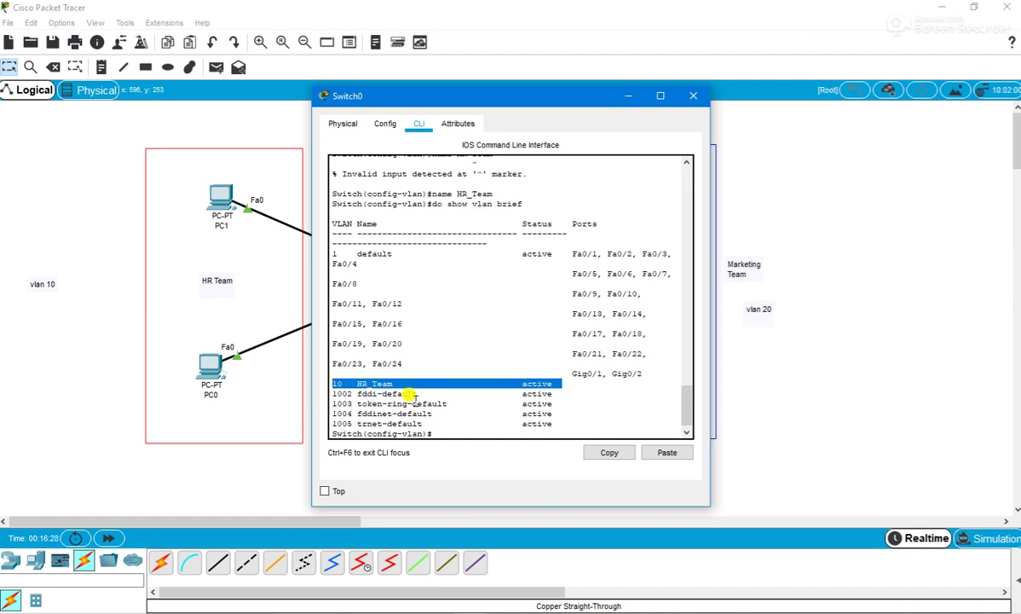
left_click(437, 428)
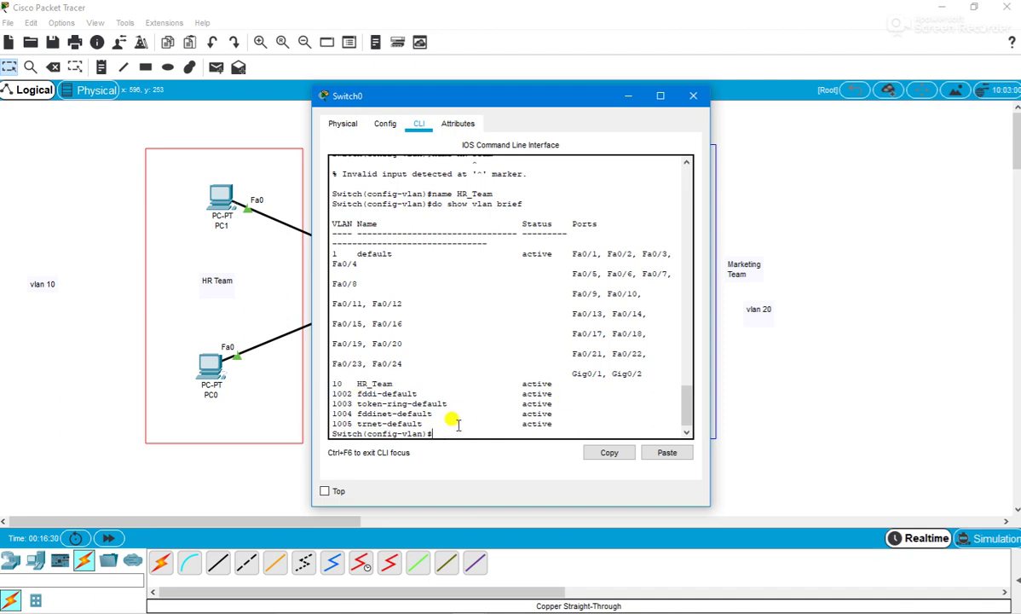
Create VLAN 20 from global configuration mode, name it Marketing_Team, and return to global configuration mode with "ex".
type("ex")
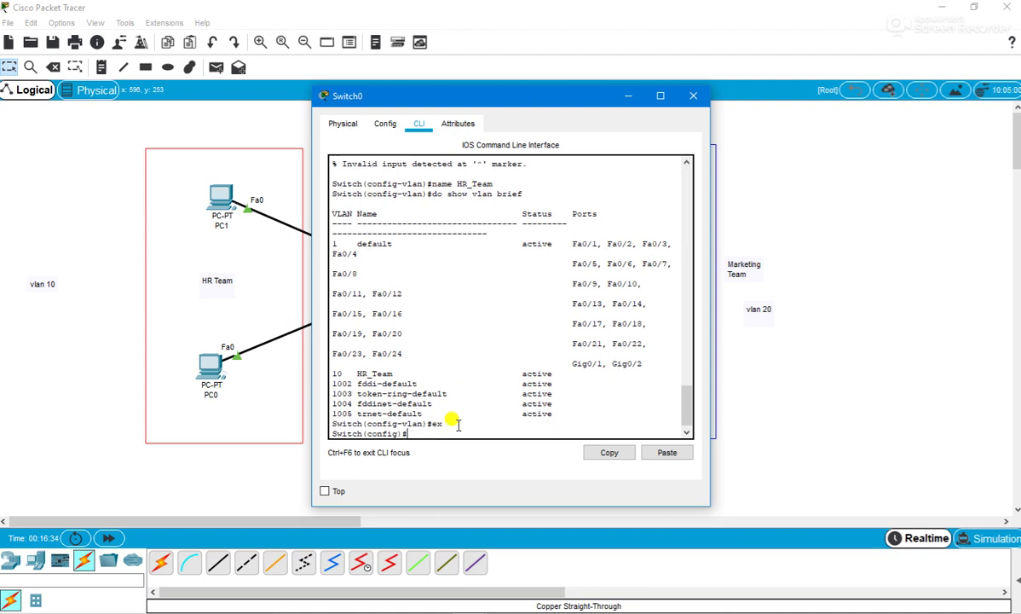
type("vlan 20")
key("Return")
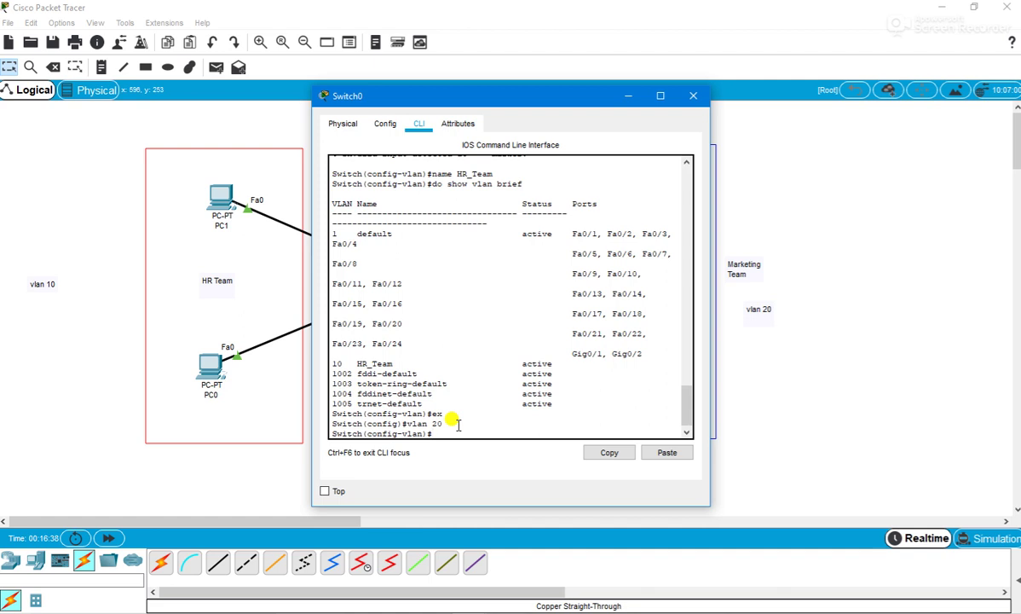
type("name")
left_click(660, 96)
type("e")
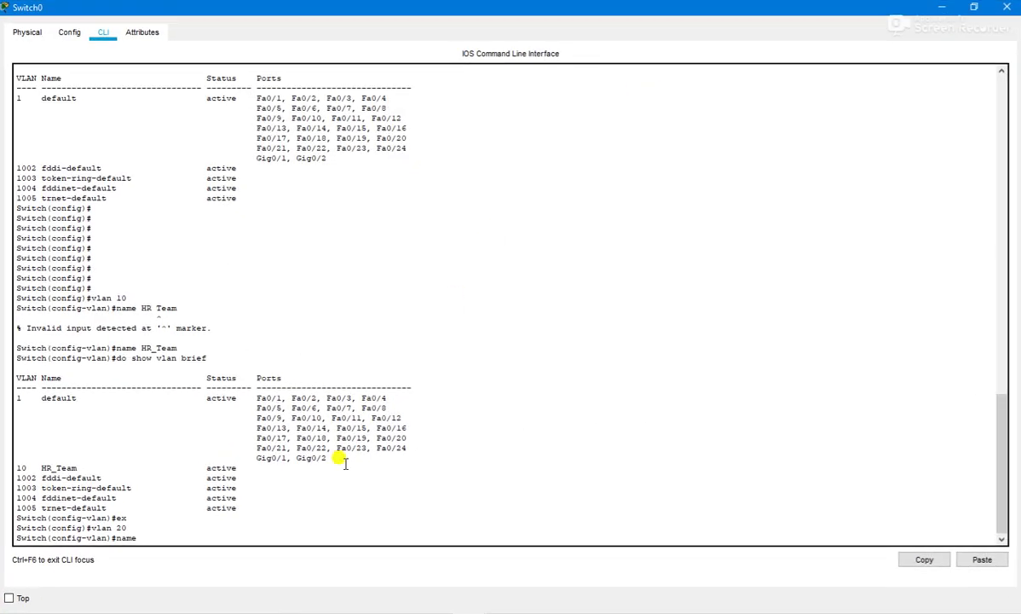
type(" Marketing_Team")
key("Return")
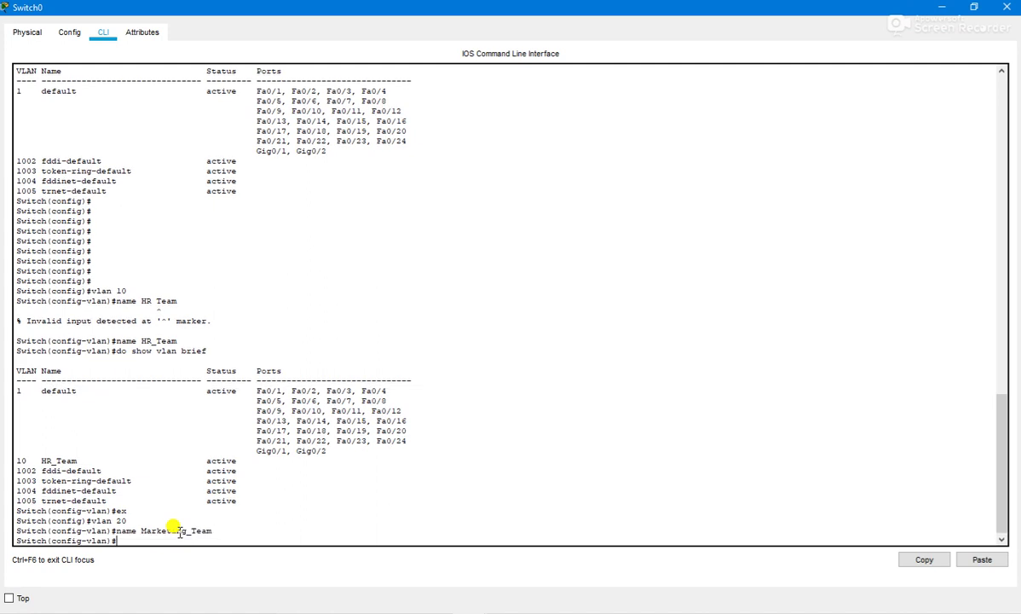
type("ex")
key("Return")
List the switch's VLANs from global configuration mode with "do show vlan brief".
type("do show ")
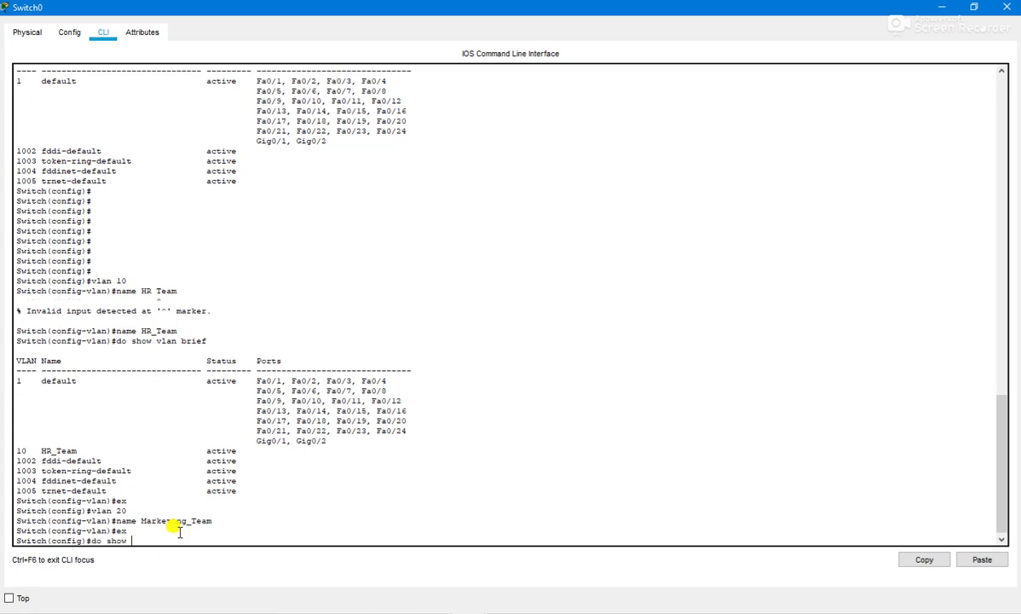
type("vlan")
type(" breif")
key("Return")
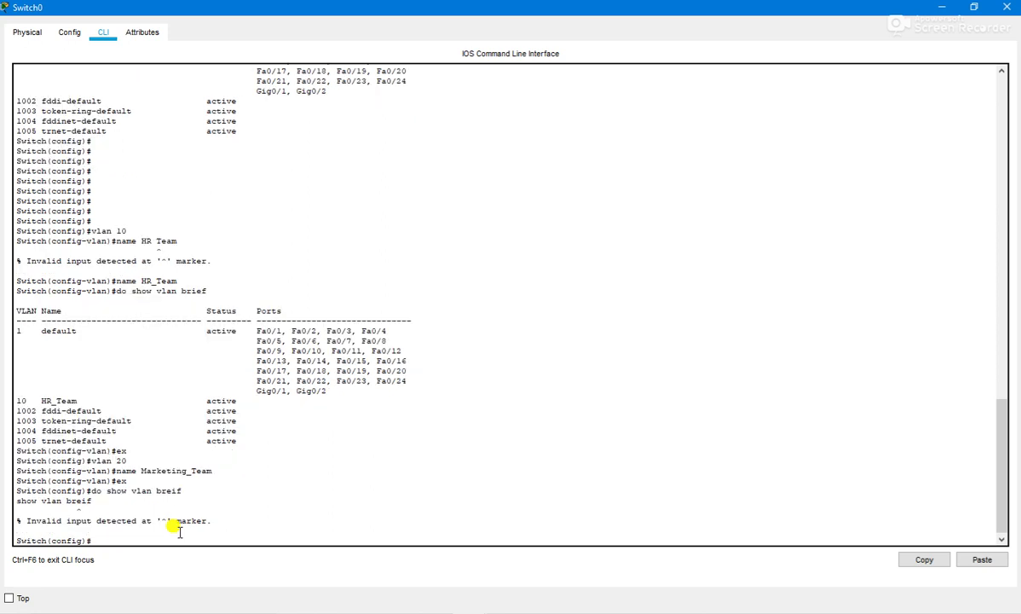
type("do show vlan brief")
key("Return")
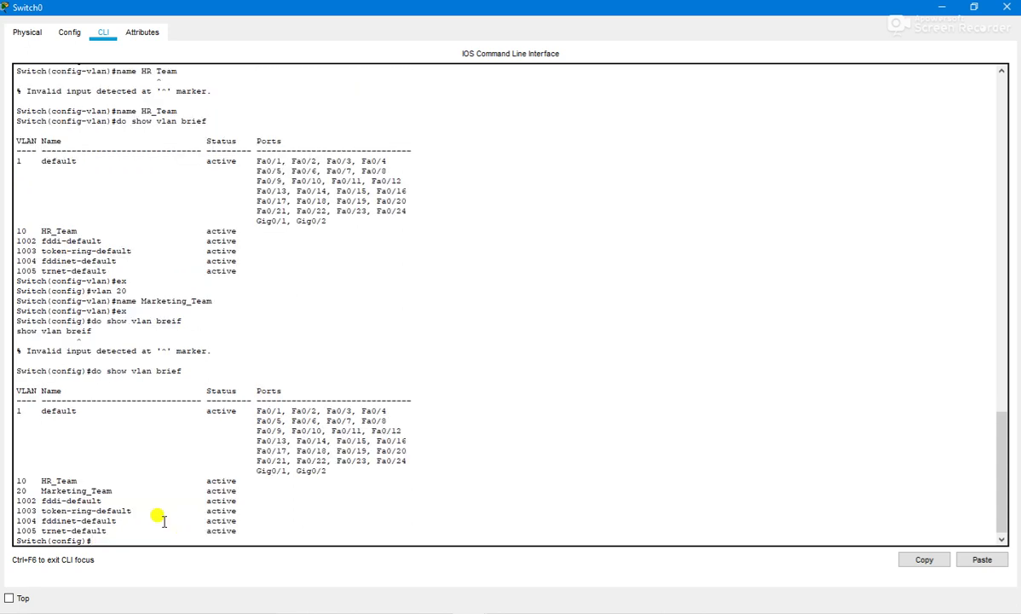
Examine the VLAN 10 and VLAN 20 entries, compare them with the port labels in the topology, and return to the switch's command line.
mouse_move(40, 481)
left_mouse_down()
mouse_move(247, 483)
mouse_move(38, 464)
left_mouse_up()
left_click(243, 491)
left_click(224, 485)
left_click(942, 8)
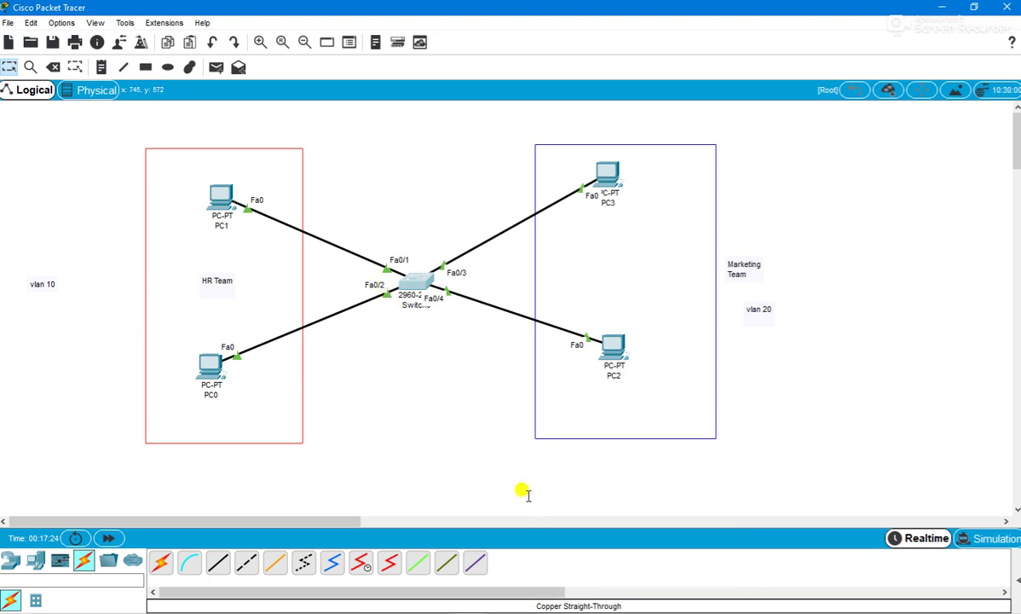
left_click(495, 580)
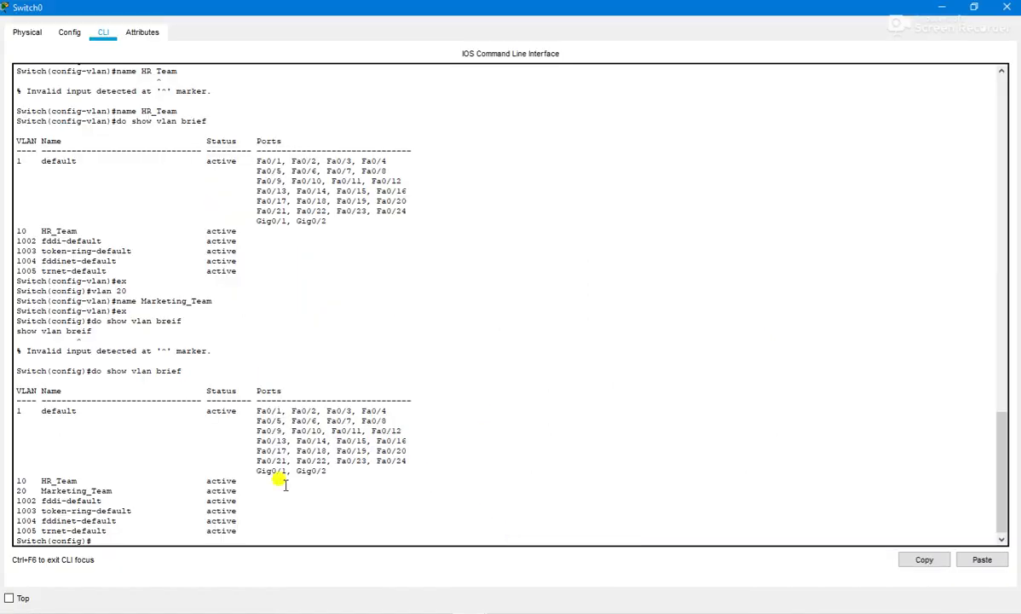
left_click_drag(394, 450, 162, 440)
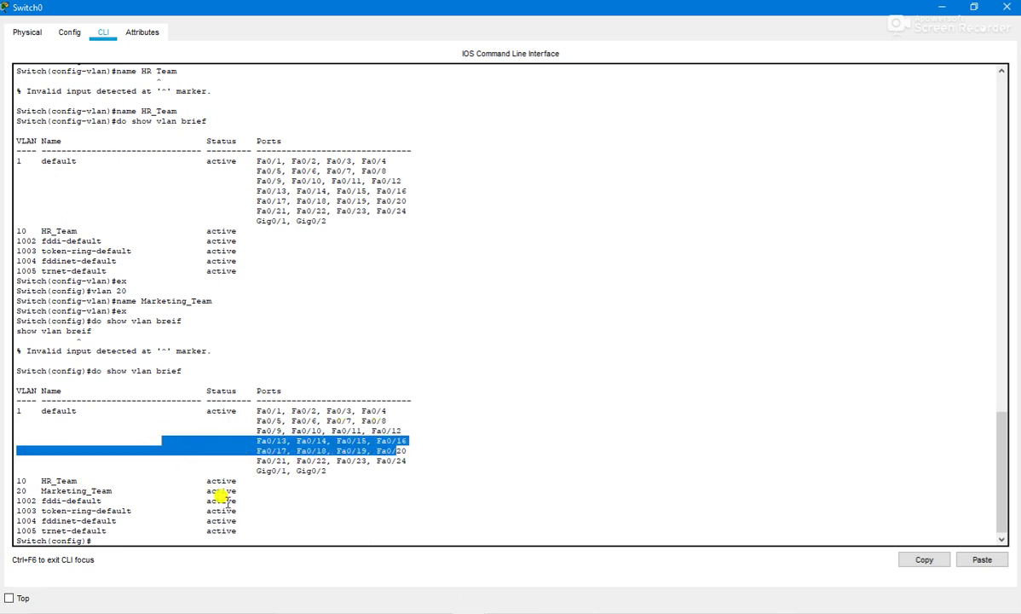
left_click_drag(126, 530, 256, 530)
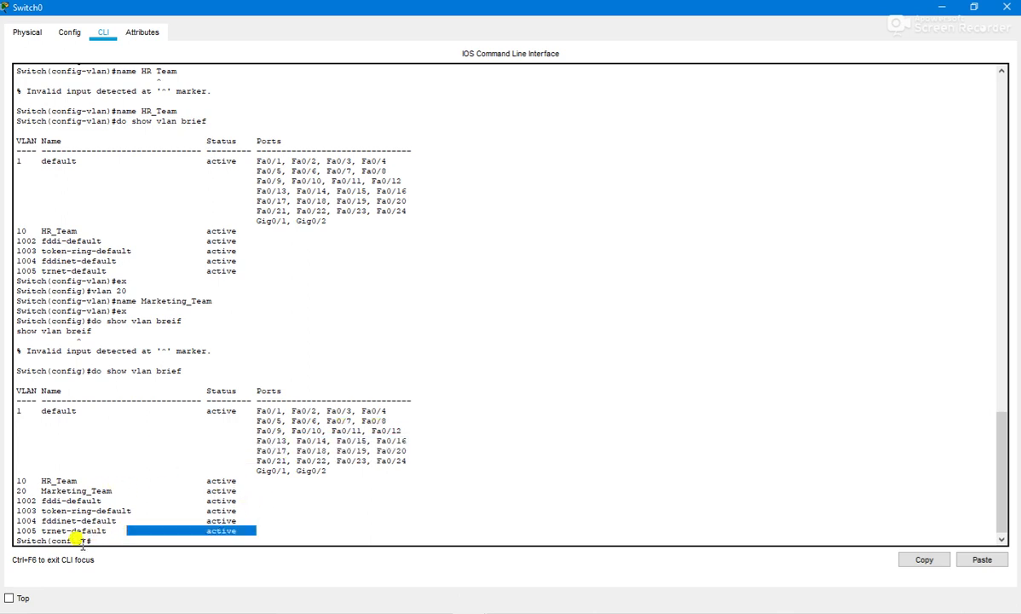
left_click(100, 532)
Enter interface f0/1 with "int f0/1" and set the port to access mode with "switchport mode access".
type("v")
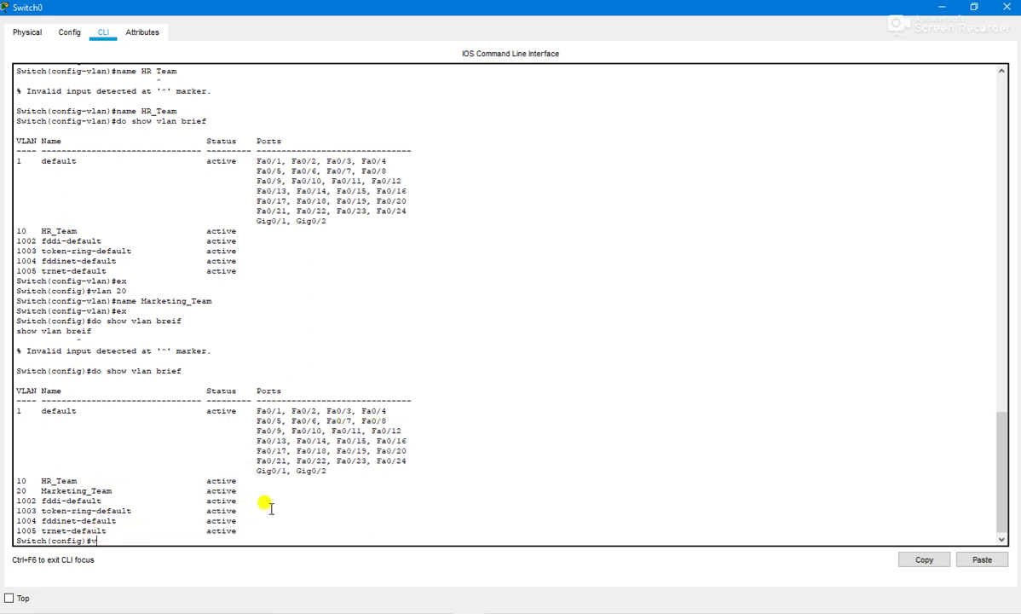
type("int f0/1")
key("Return")
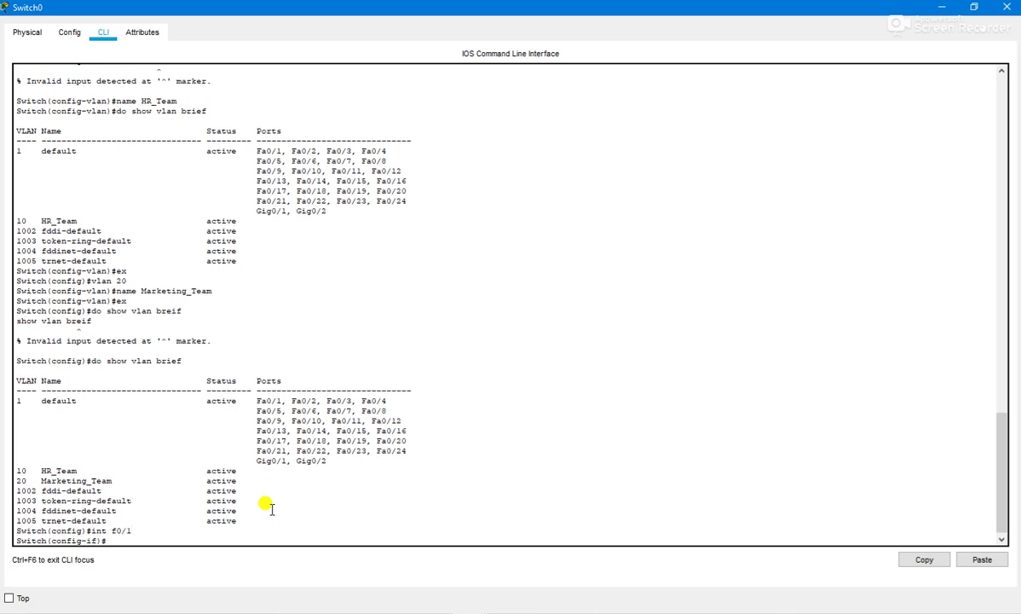
type("sh")
key("BackSpace")
type("witch")
key("BackSpace")
key("BackSpace")
key("BackSpace")
key("BackSpace")
key("Tab")
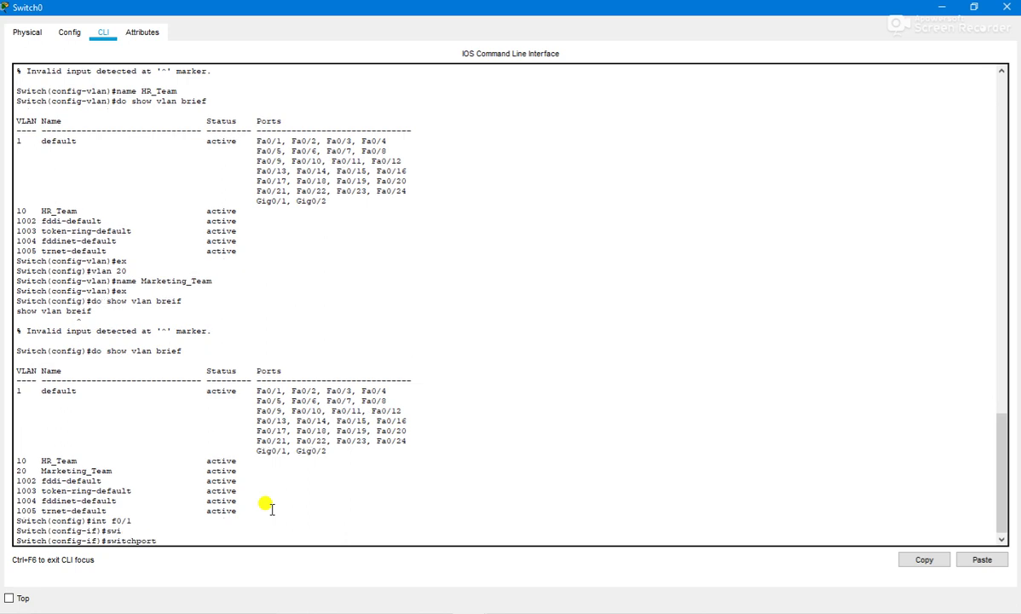
type("mod")
key("Tab")
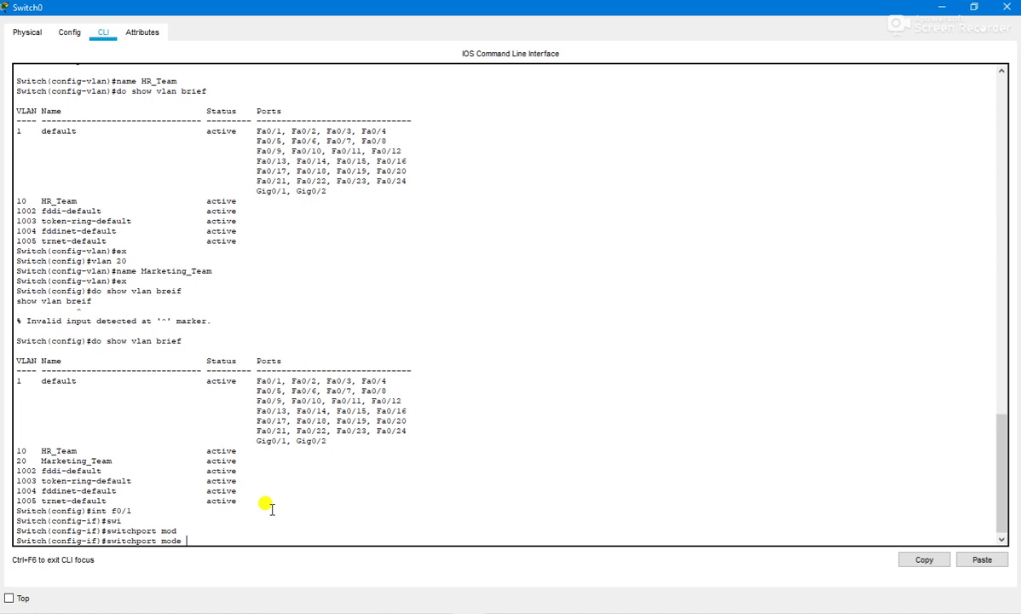
type("a")
key("Tab")
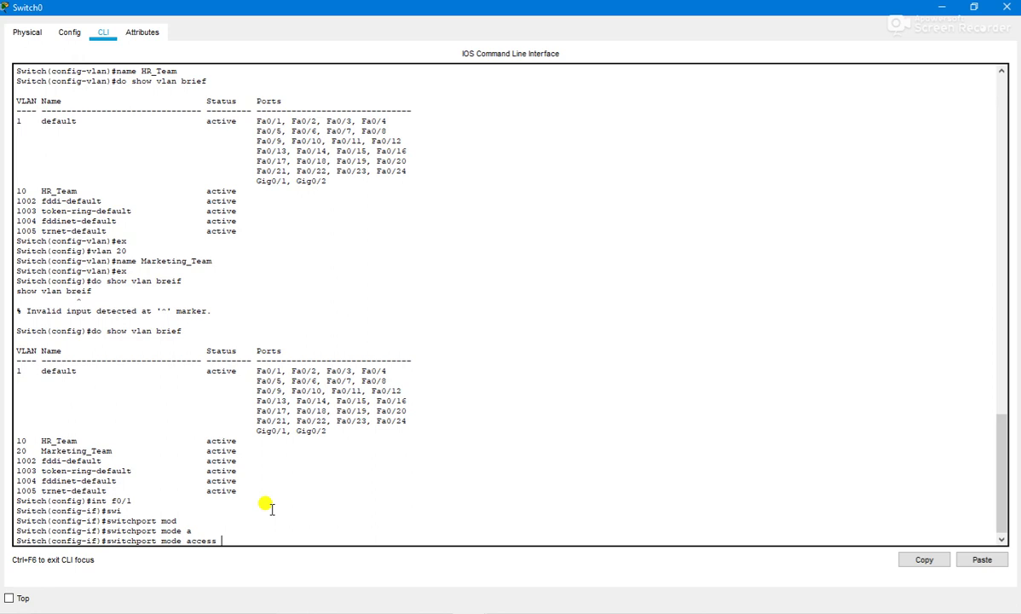
key("Return")
Assign interface f0/1 to VLAN 10 with "switchport access vlan 10" and exit interface configuration.
type("sw")
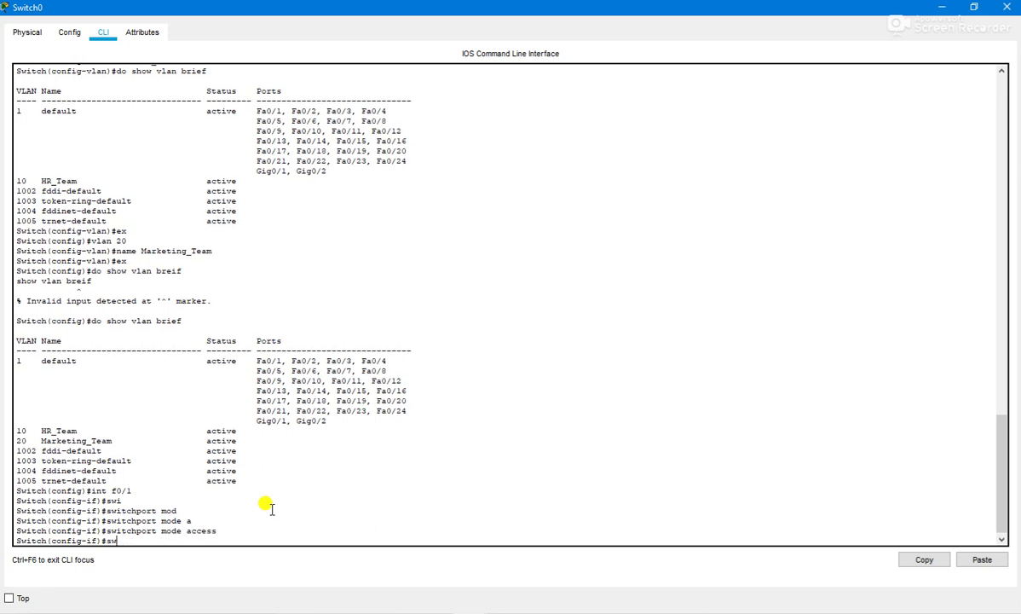
key("Tab")
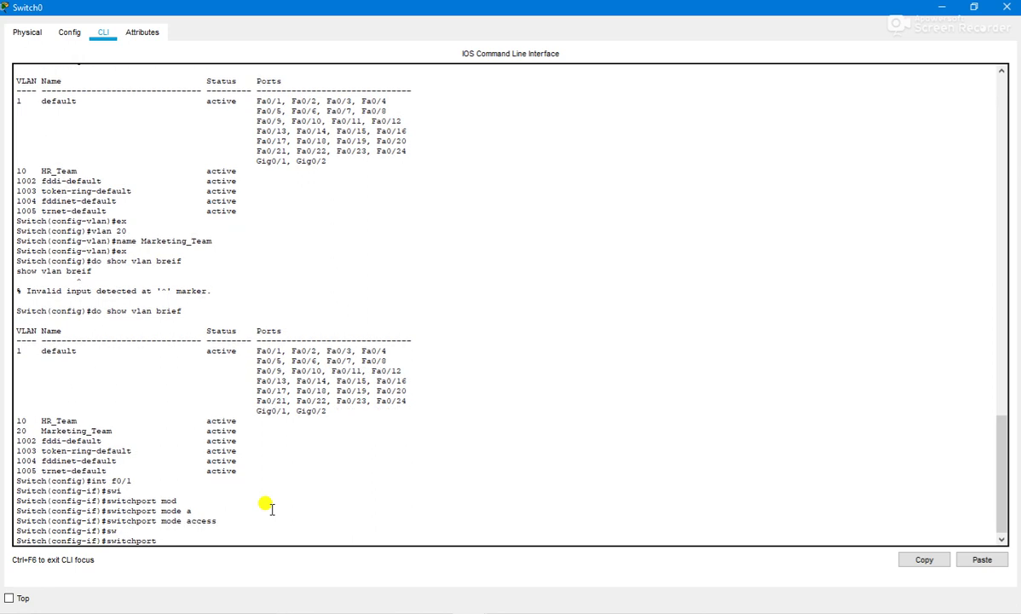
type("acc")
key("Tab")
type("vlan")
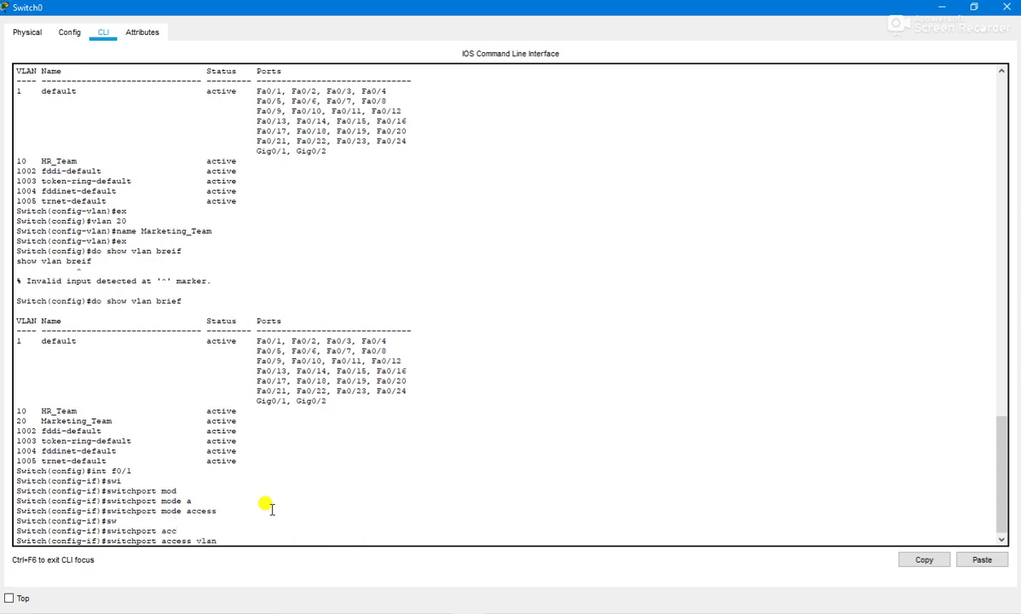
type(" 10")
key("Return")
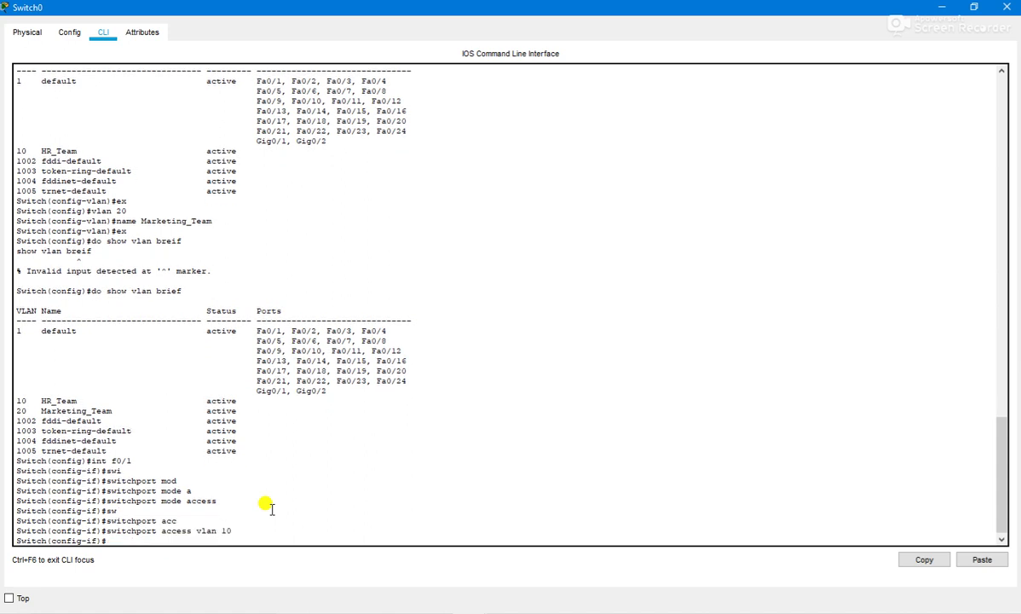
type("ex")
key("Return")
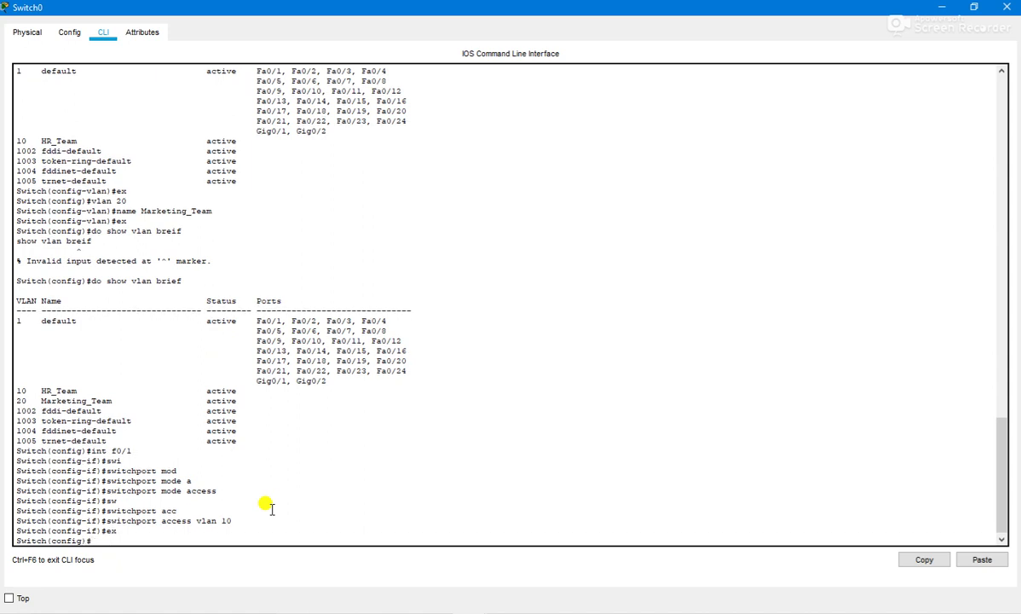
Enter interface f0/2 with "int f 0/2" and set the port to access mode with "switchport mode access".
type("int f 0/2")
key("Return")
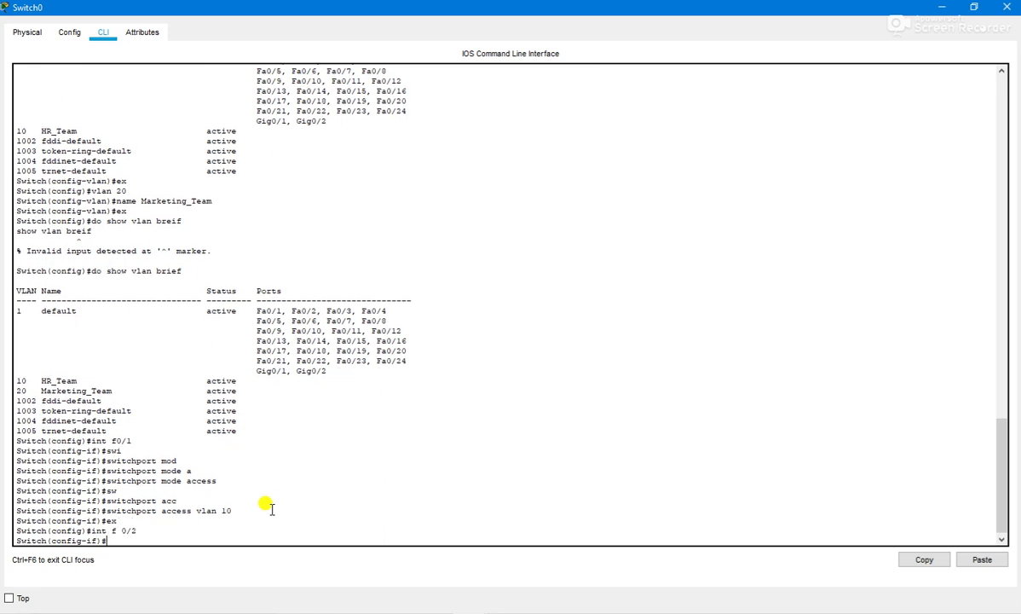
type("shw")
key("Tab")
key("BackSpace")
key("BackSpace")
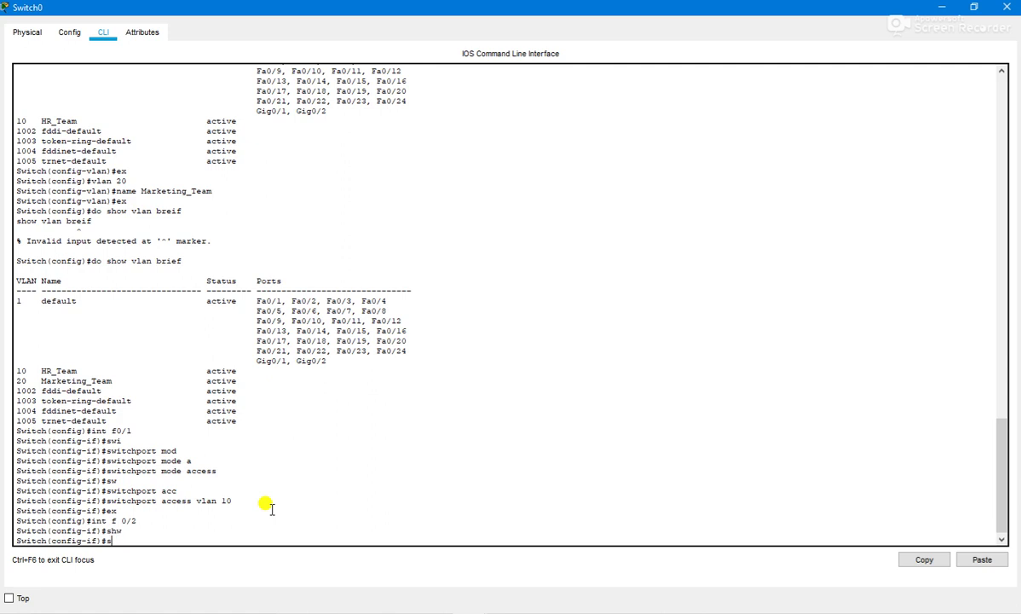
type("witch port mode access")
key("Return")
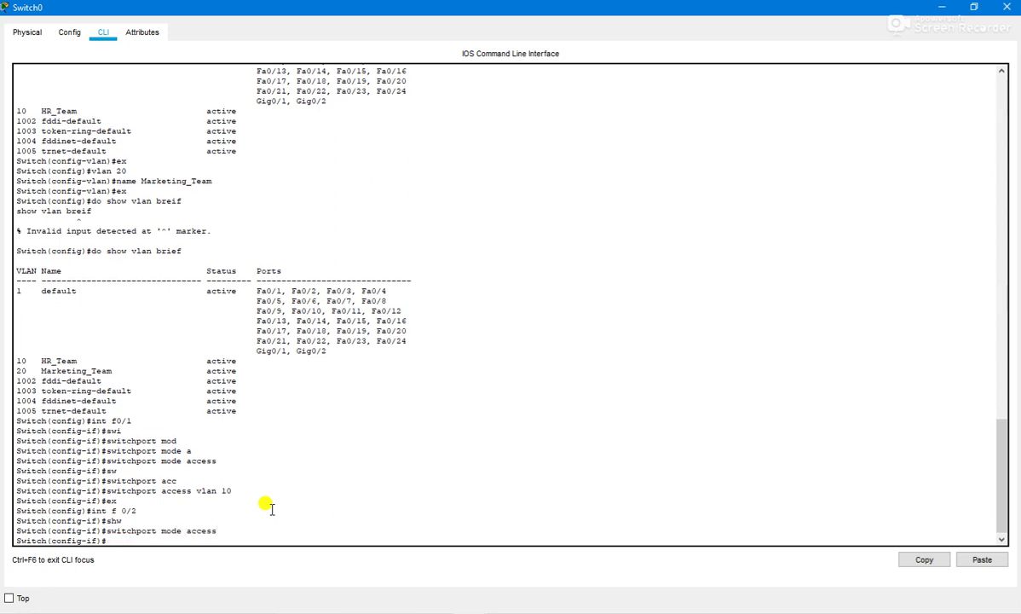
Assign interface f0/2 to VLAN 10 with "switchport access vlan 10" and exit interface configuration.
type("switch")
type("port mod")
type("e")
key("BackSpace")
key("BackSpace")
key("BackSpace")
key("BackSpace")
type("access vlan 10")
key("Return")
type("ex")
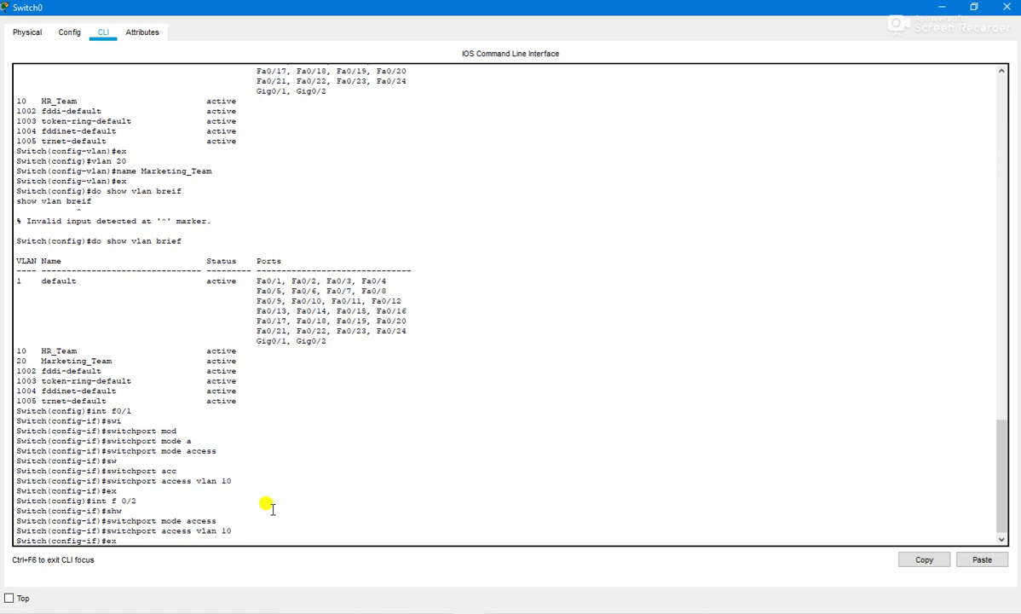
key("Return")
List the VLANs with "do show vlan brief" to check the ports assigned to VLAN 10.
type("do show vlamn")
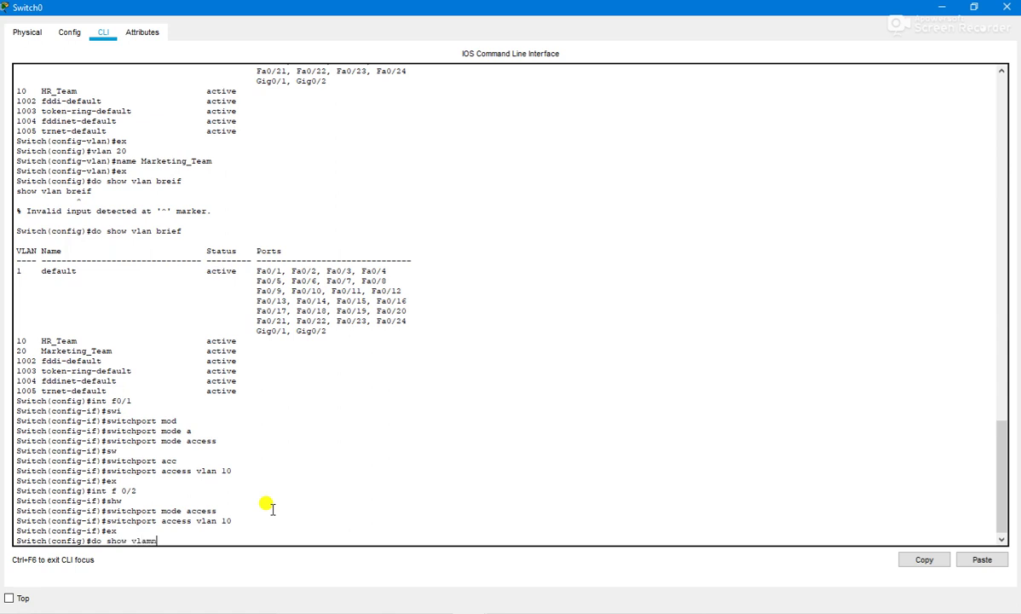
key("BackSpace")
key("BackSpace")
type("n brief")
key("Return")
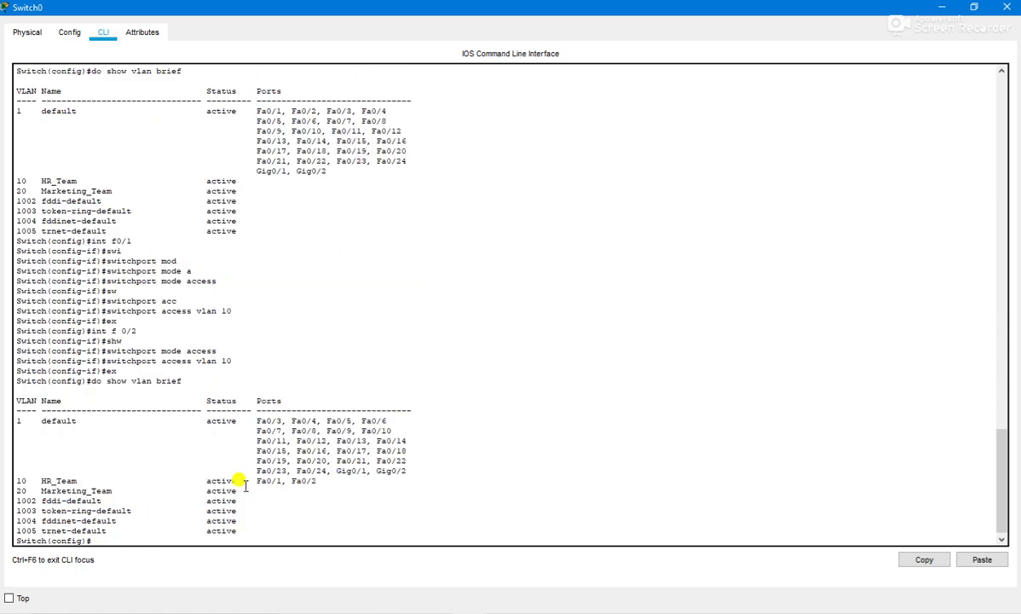
Examine the ports listed for the default VLAN and VLAN 10 in the VLAN table, and minimize the switch window.
left_click_drag(259, 419, 410, 474)
left_click_drag(313, 479, 28, 483)
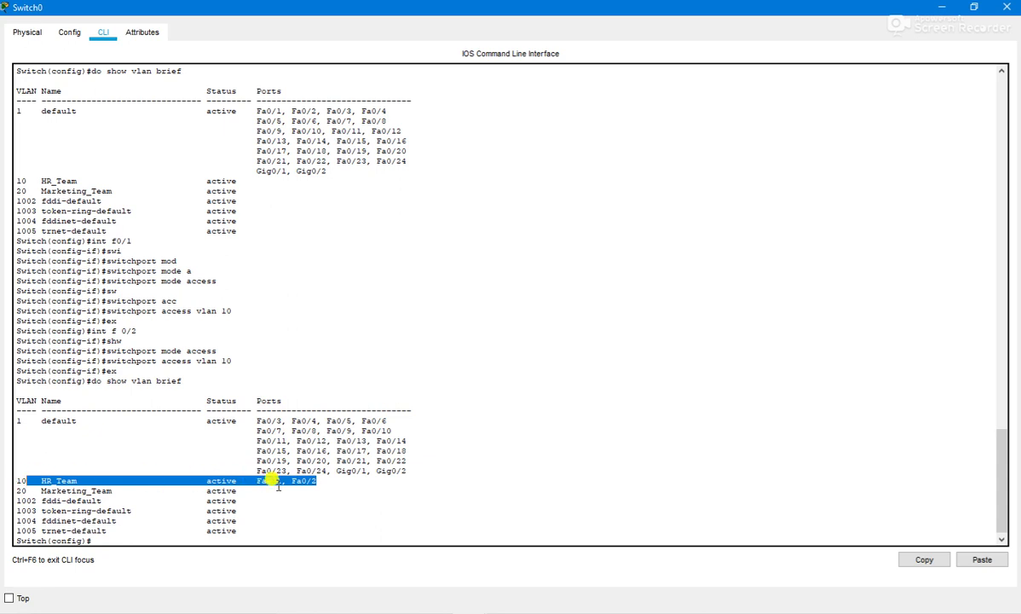
left_click(942, 11)
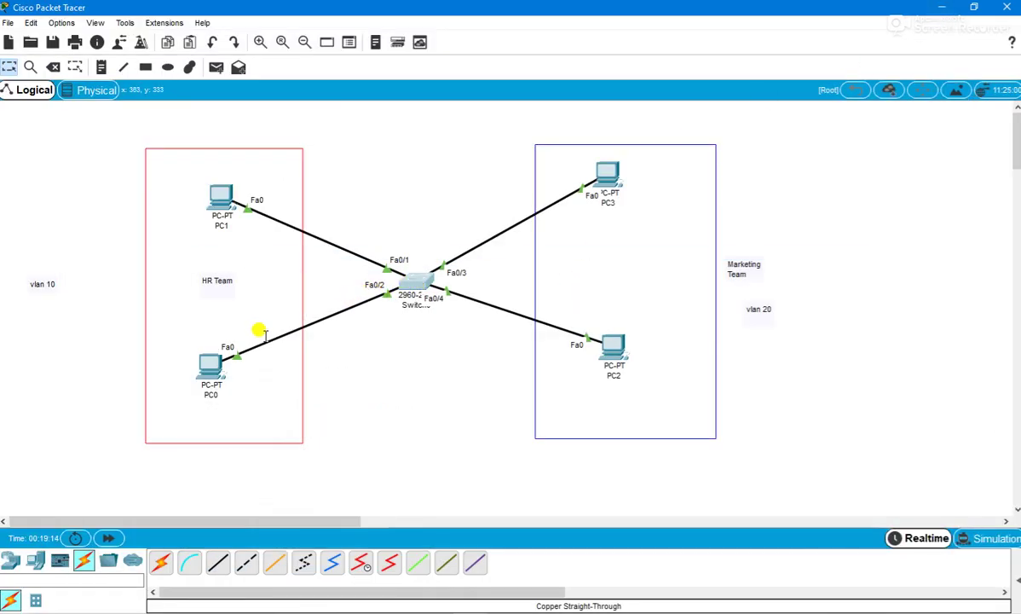
Open the Command Prompt on PC0 and list its ARP entries with "arp -a".
left_click(209, 361)
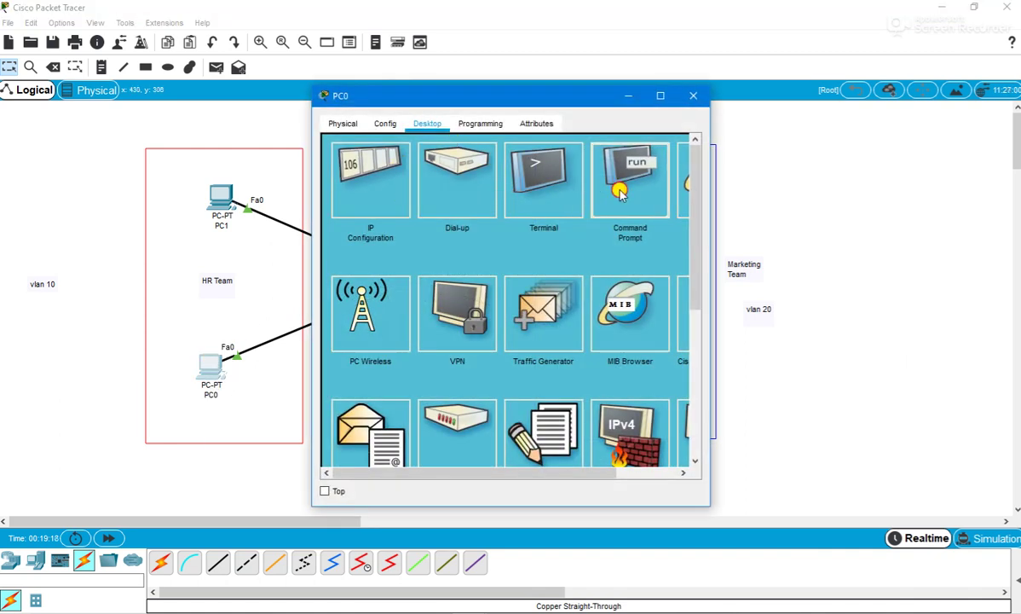
left_click(586, 180)
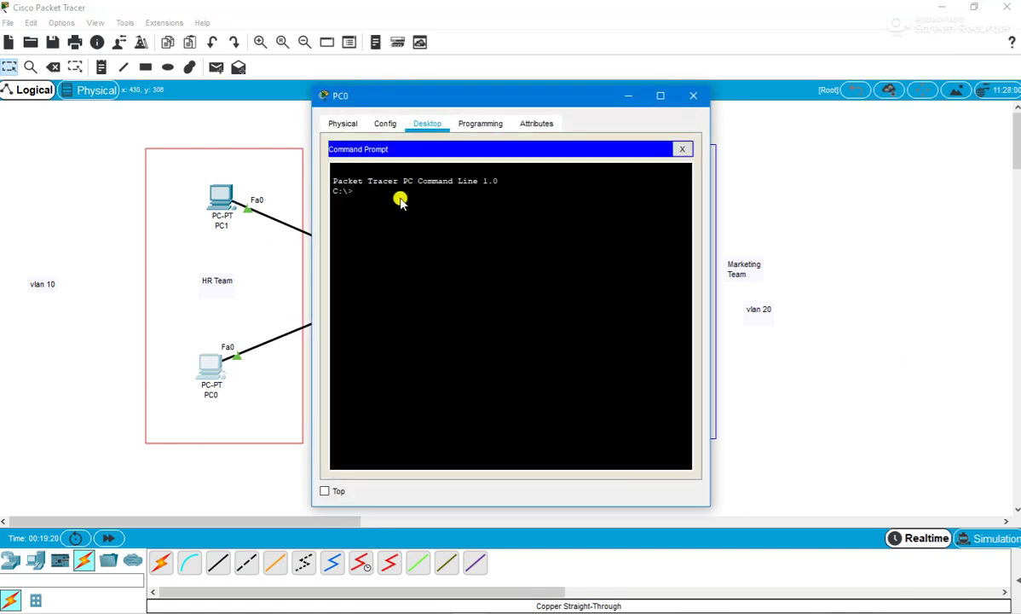
type("arp -a")
key("Return")
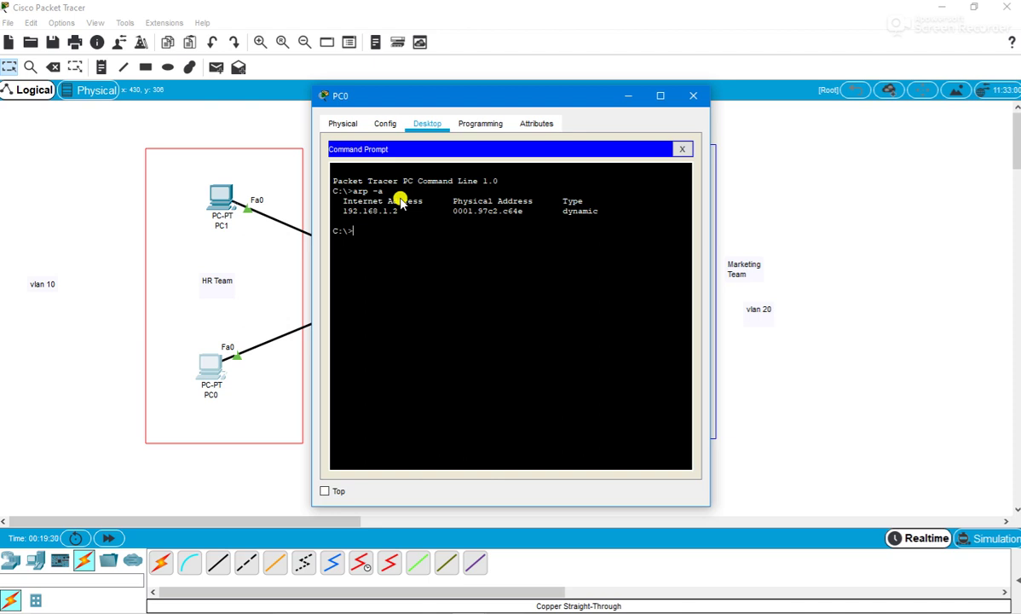
Clear PC0's ARP cache with "arp -d", check it again with "arp -a", and close the PC0 window.
type("arp -d")
key("Return")
type("arp -a")
key("Return")
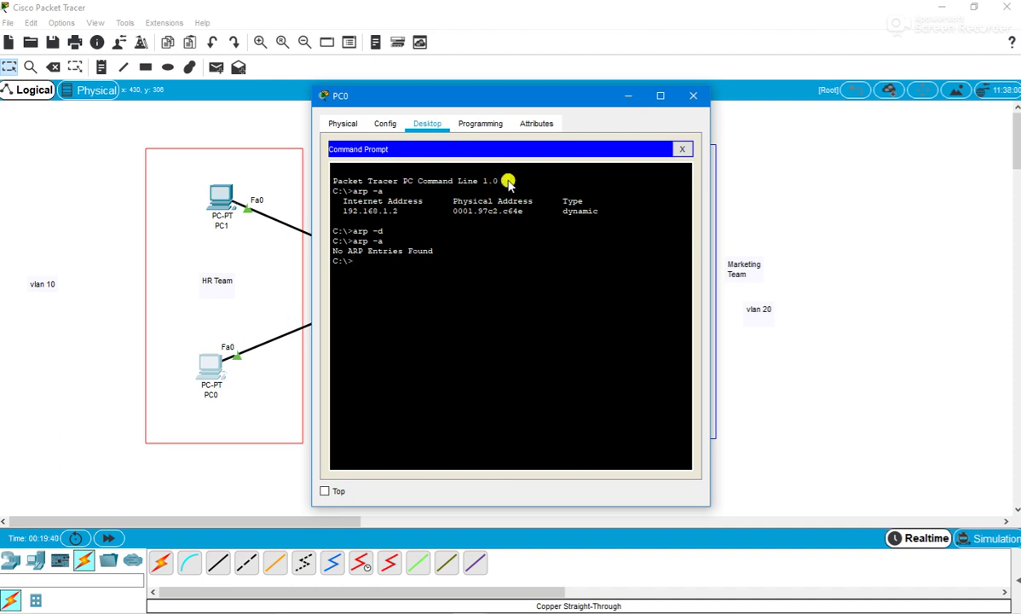
left_click(681, 150)
left_click(692, 96)
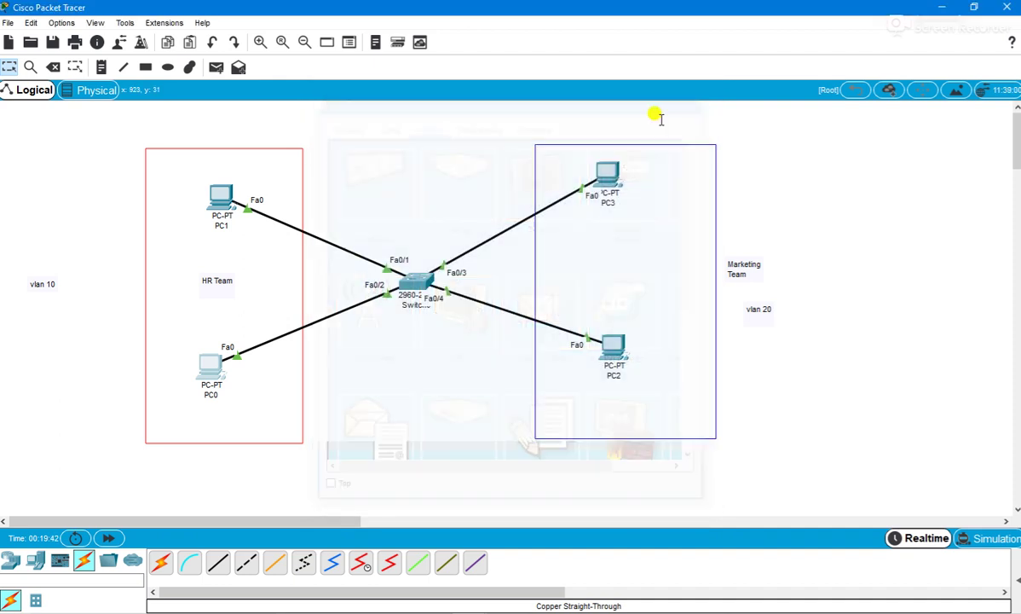
Switch to Simulation mode and add a simple PDU from PC1 to PC0.
left_click(984, 538)
left_click(216, 66)
left_click(220, 189)
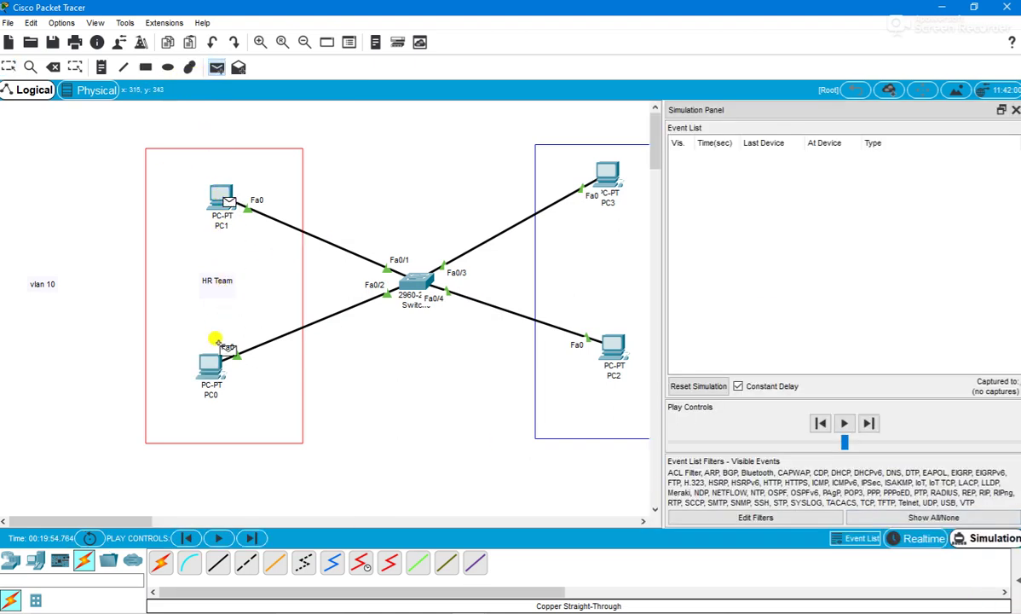
left_click(196, 352)
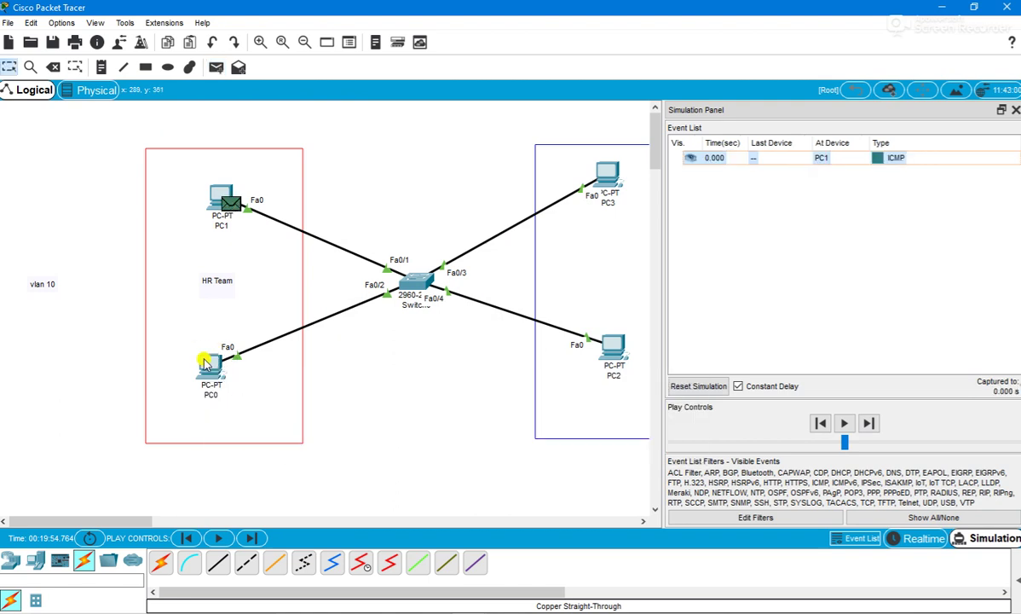
Advance the simulation event by event through the PC1 to PC0 exchange and check the PDU's status in the PDU list.
left_click(252, 539)
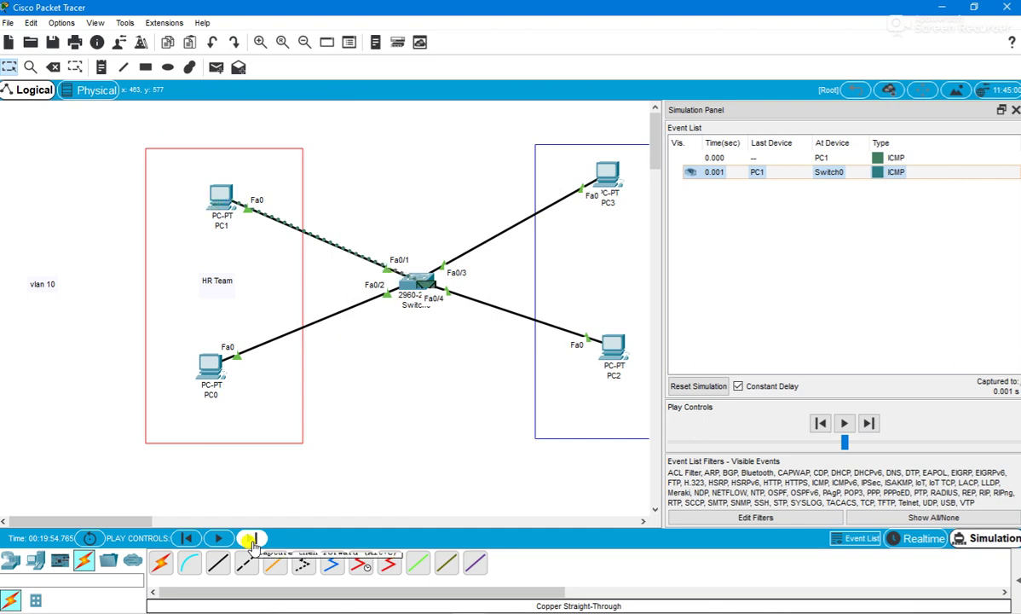
left_click(251, 541)
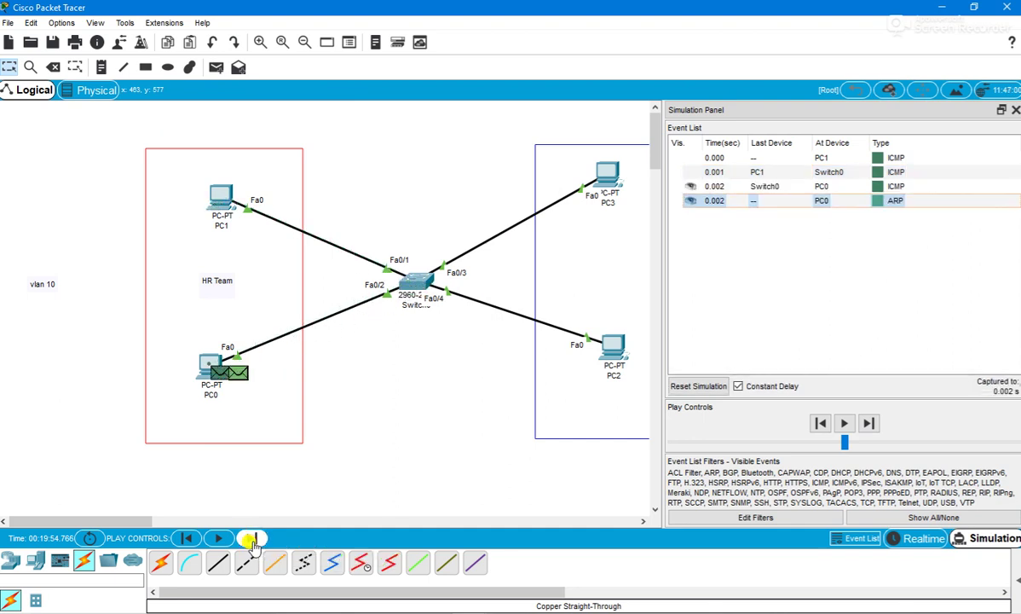
left_click(251, 541)
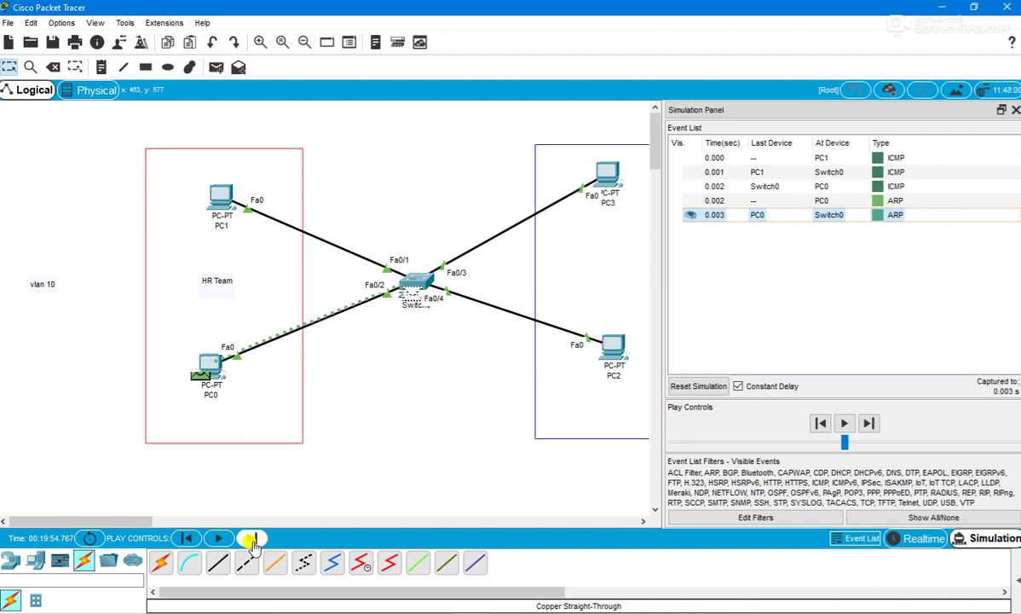
left_click(251, 541)
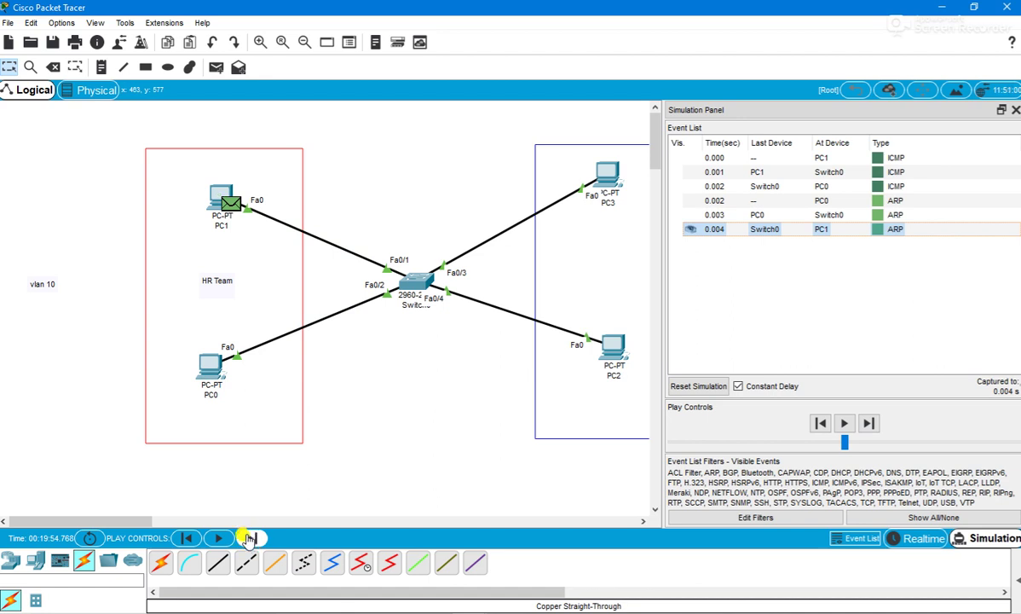
left_click(250, 538)
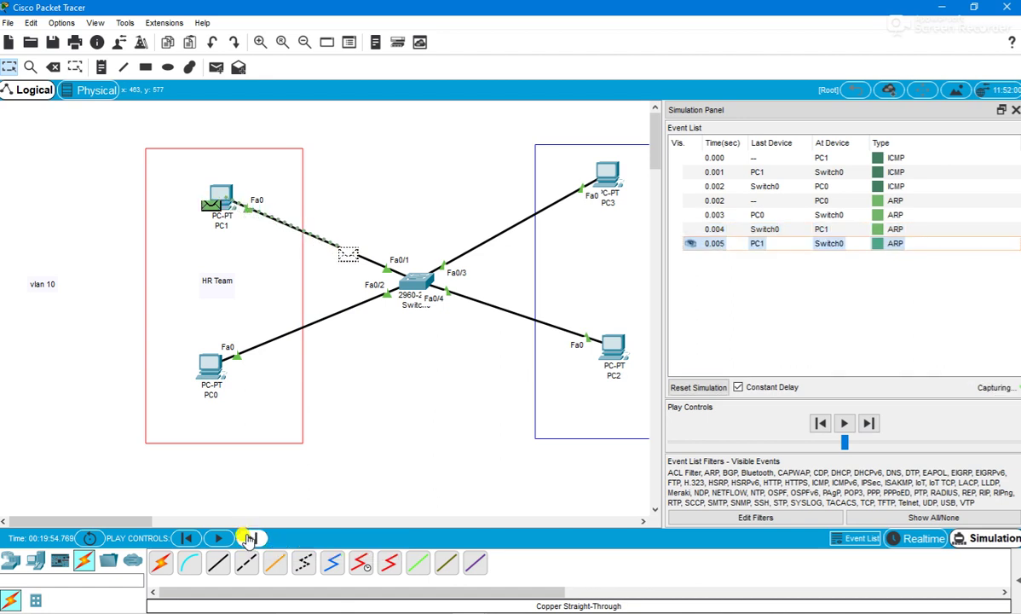
left_click(251, 539)
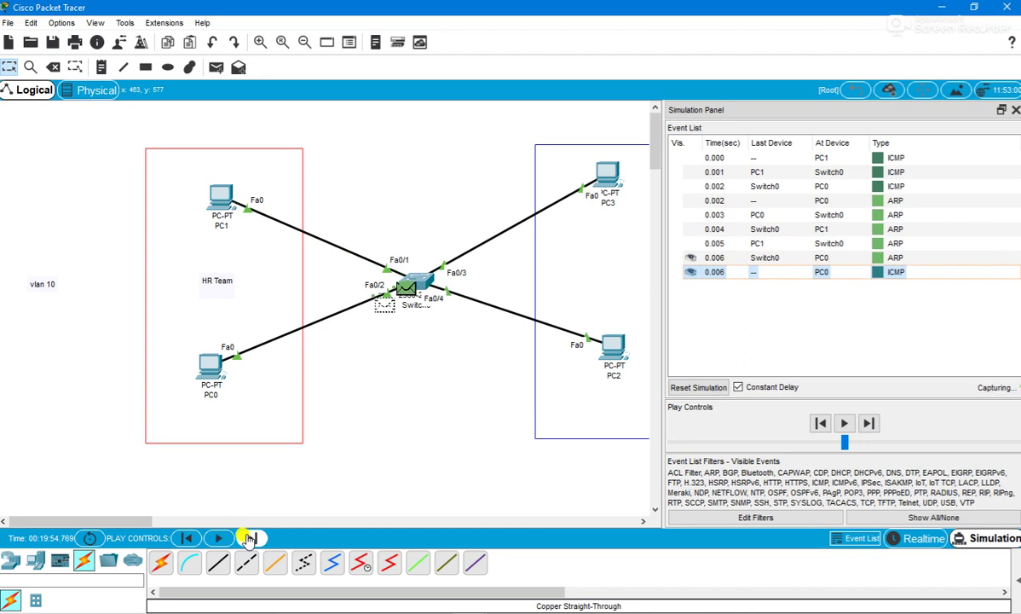
left_click(251, 539)
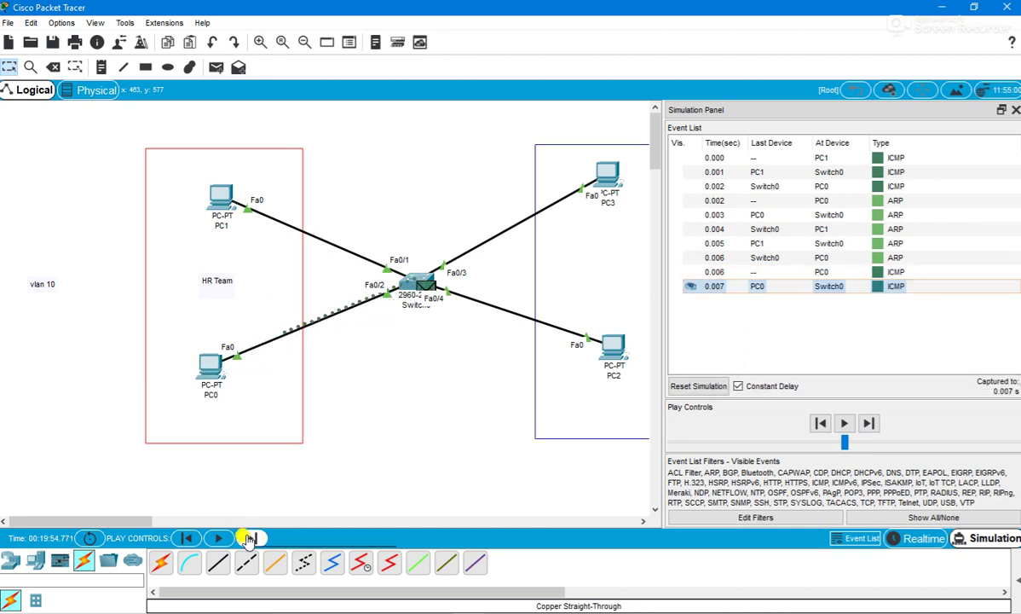
left_click(250, 539)
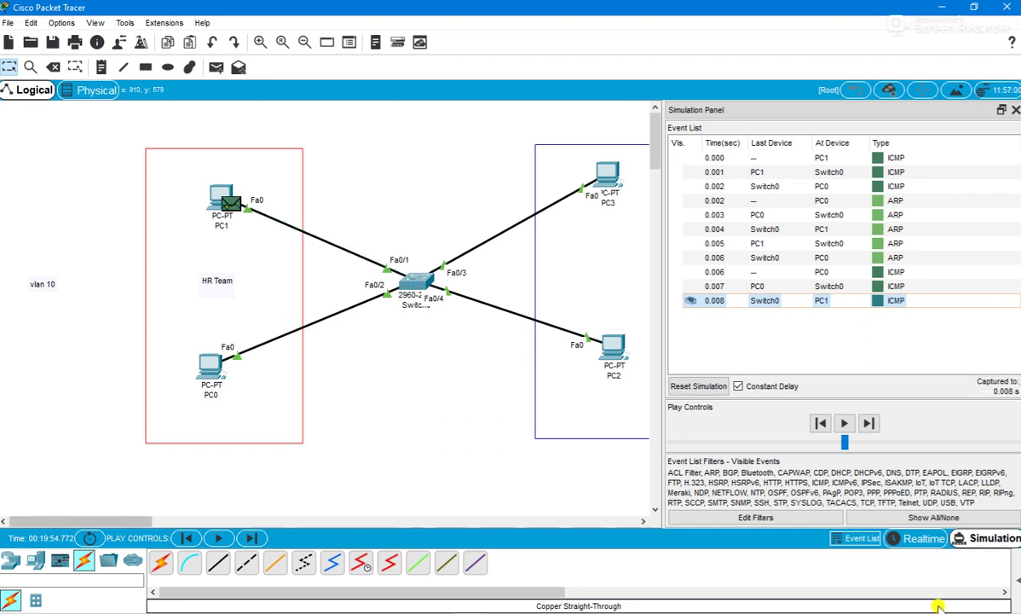
left_click(1007, 588)
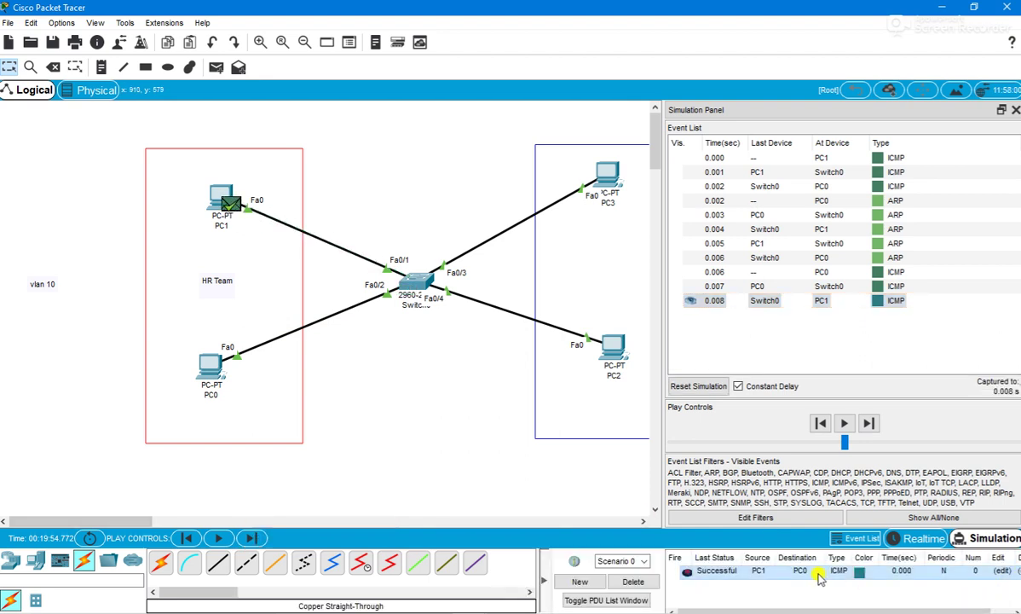
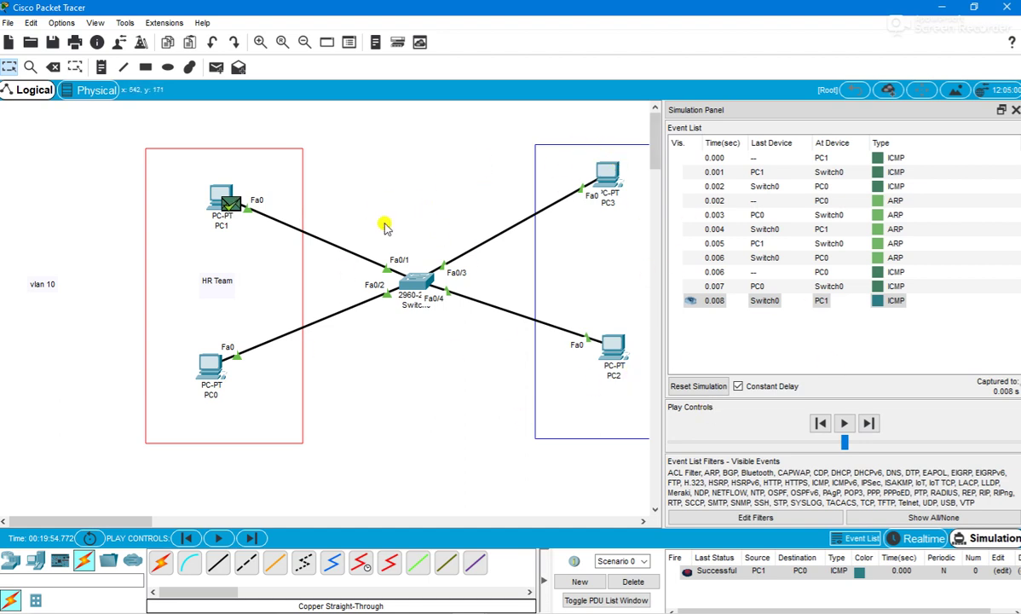
Inspect the PDU information for the 0.001 s ICMP event at Switch0, including the outbound Layer 1 port, and close it.
left_click(772, 172)
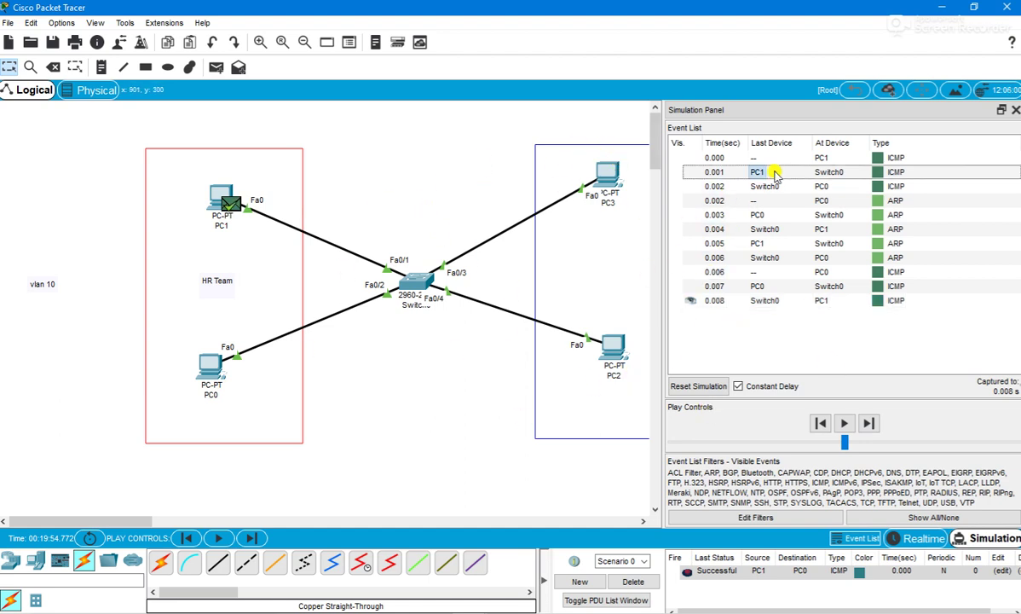
left_click(774, 173)
left_click(774, 172)
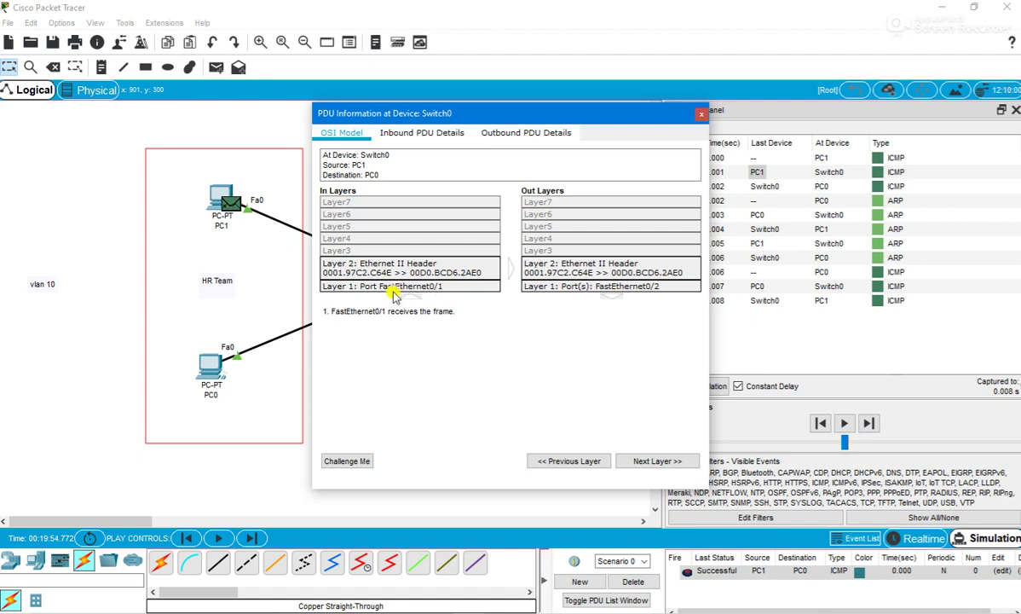
left_click(623, 286)
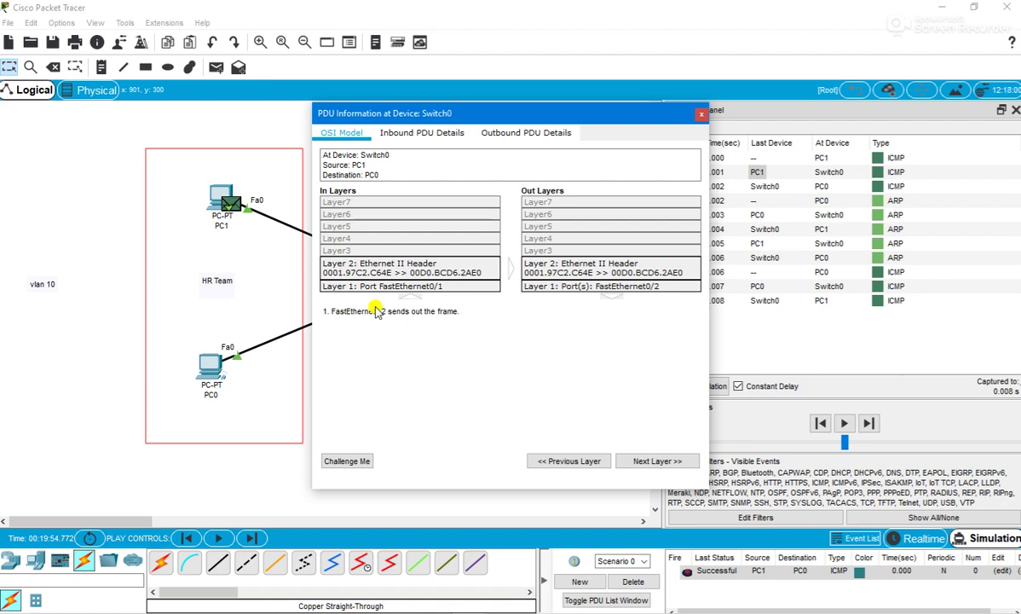
left_click(700, 113)
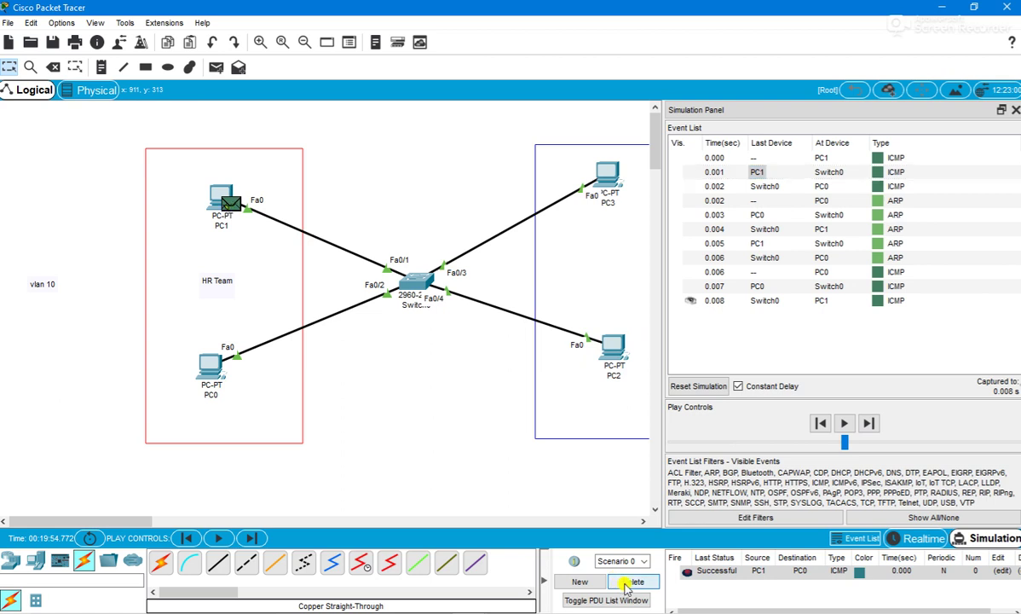
Delete the simulation scenario and close the Simulation Panel.
left_click(629, 582)
left_click(1015, 109)
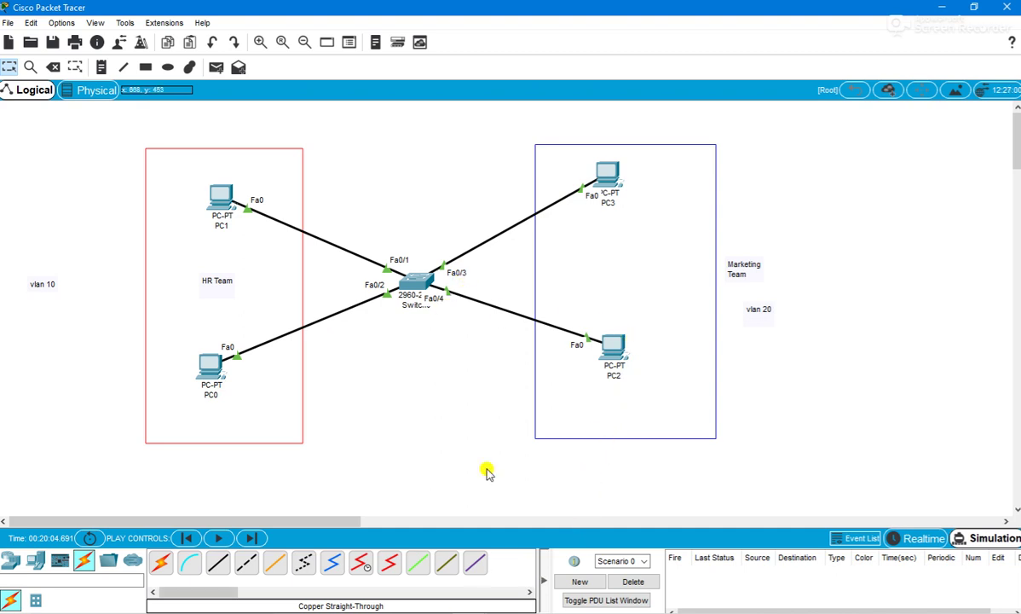
In Switch0's CLI, enter interface f0/3 with "int f 0/3" and set the port to access mode with "switchport mode access".
left_click(415, 282)
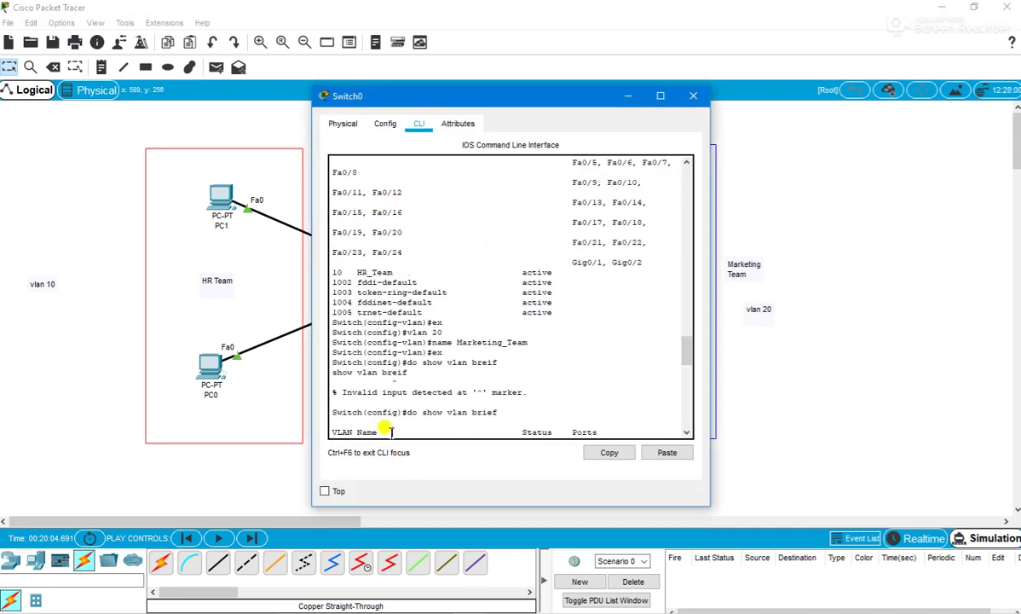
key("Return")
key("Return")
key("Return")
key("Return")
key("Return")
key("Return")
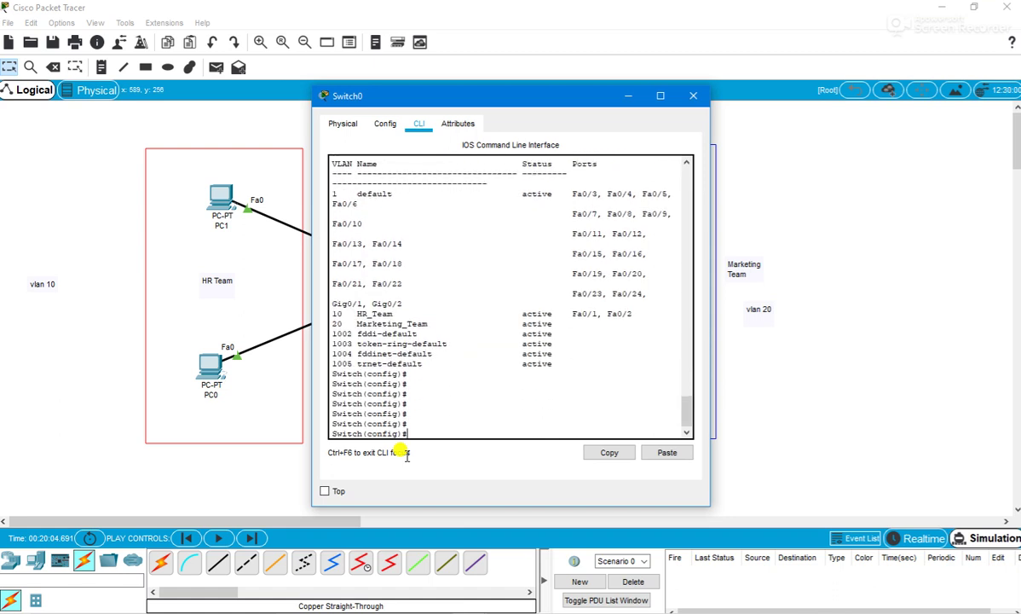
type("int f 0/3")
key("Return")
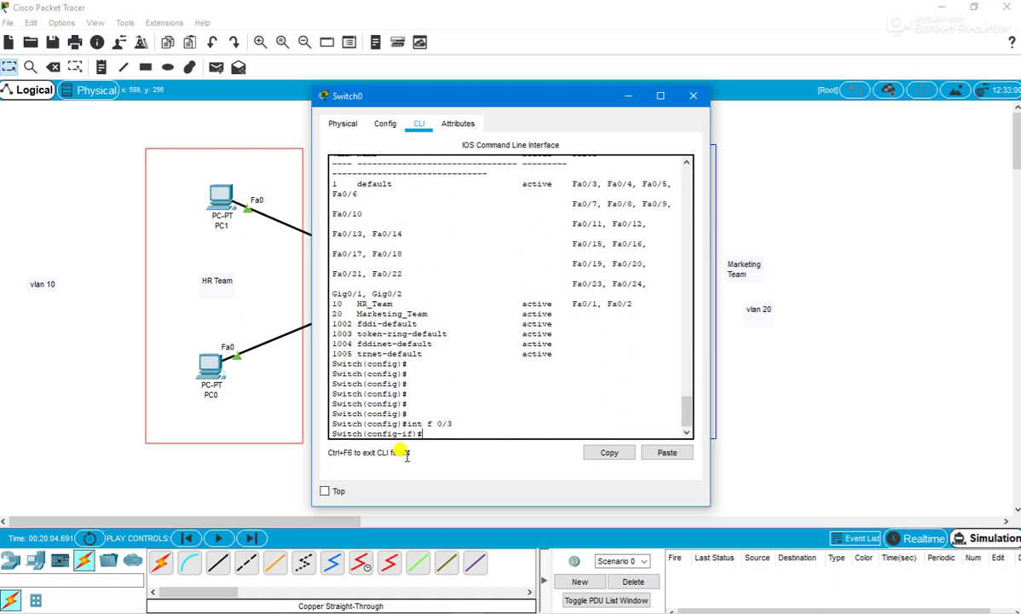
type("switchport mode access")
key("Return")
Assign interface f0/3 to VLAN 20 with "switchport access vlan 20" and exit interface configuration with "ex".
type("switchpo")
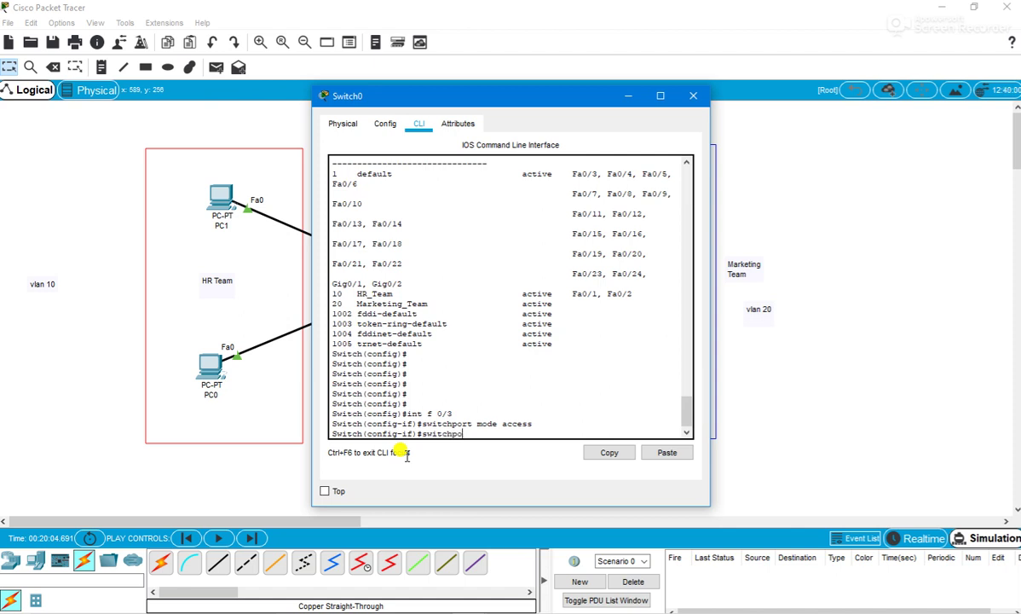
type("rt access vlan 20")
key("Return")
type("sw")
key("BackSpace")
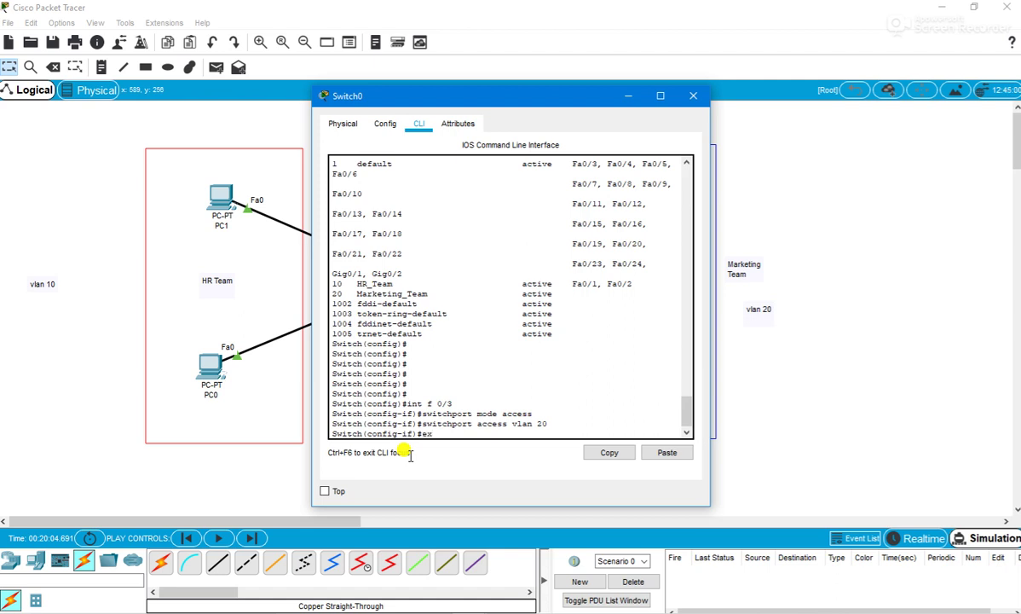
key("Return")
Enter interface f0/4 with "int f 0/4" and set the port to access mode with "switchport mode access".
type("sh")
key("BackSpace")
key("BackSpace")
type("int f 0/4")
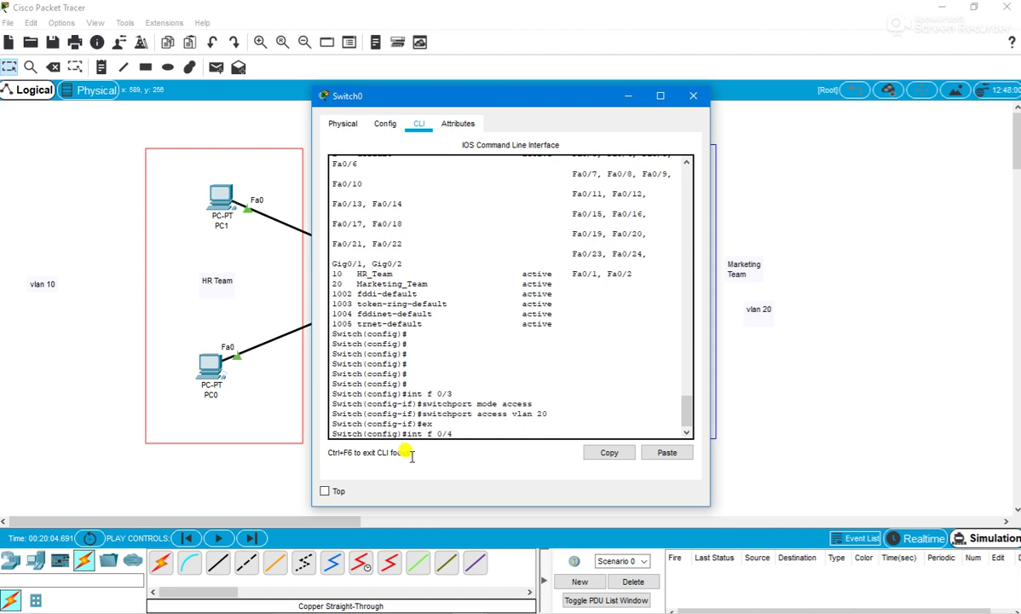
key("Return")
type("switch ")
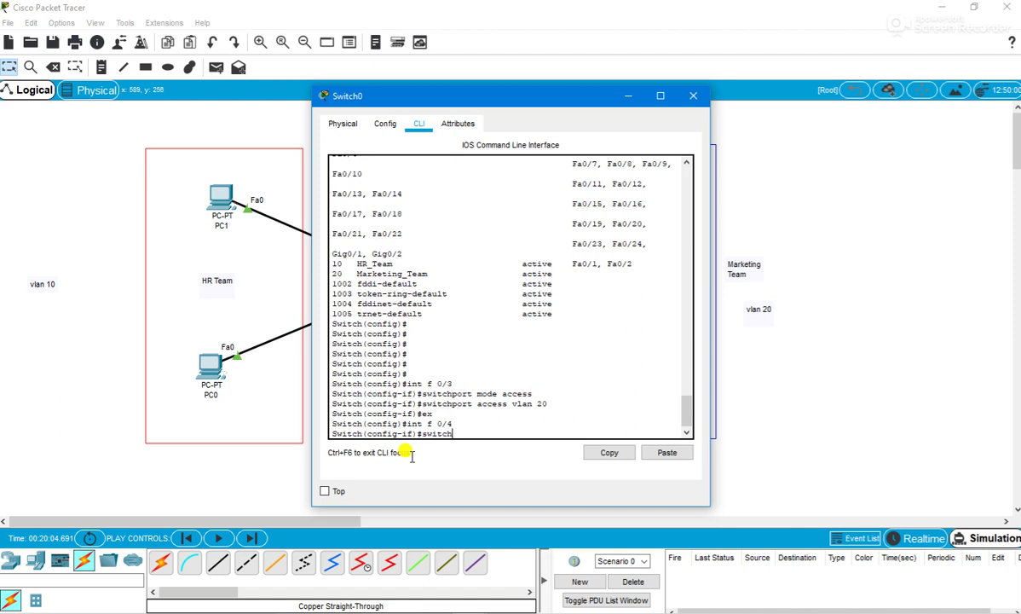
type("port mod")
type("e asswe")
key("BackSpace")
key("BackSpace")
key("BackSpace")
type("ss")
key("Return")
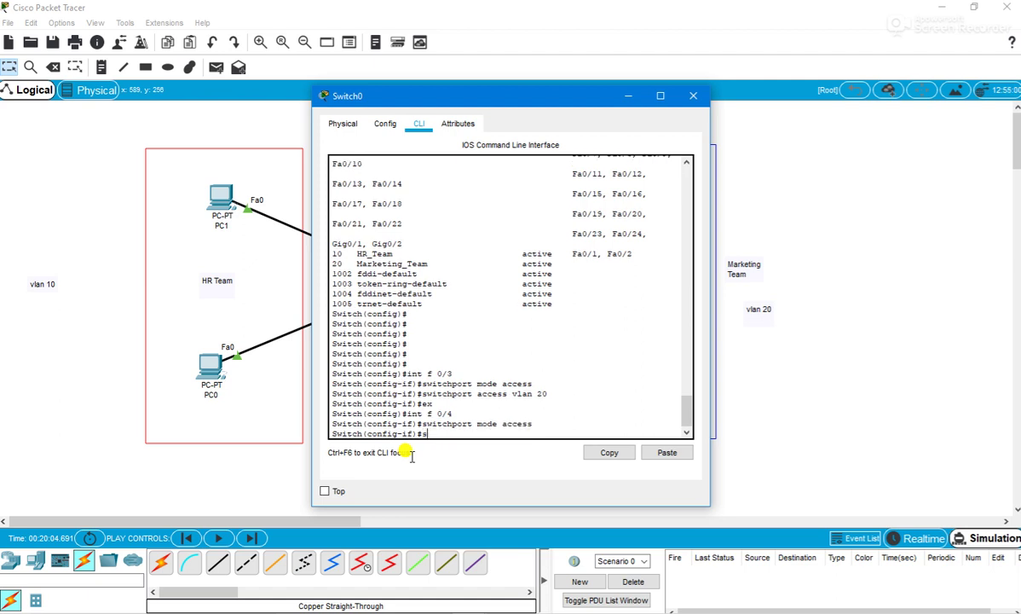
Assign interface f0/4 to VLAN 20 with "switchport access vlan 20" and exit interface configuration with "ex".
type("switch port access vlan 20")
key("Return")
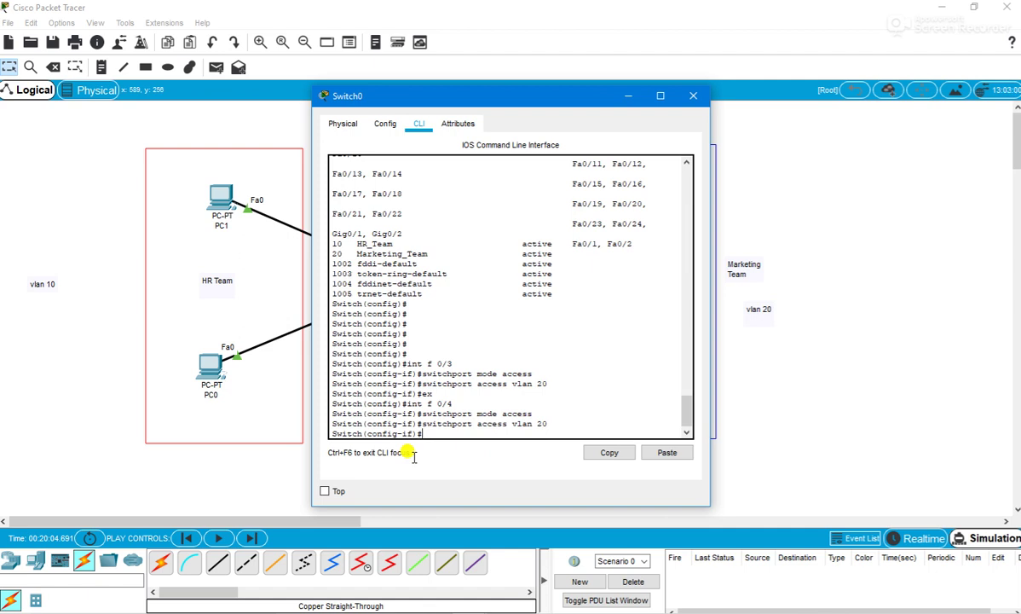
type("vl")
key("BackSpace")
type("ex")
key("Return")
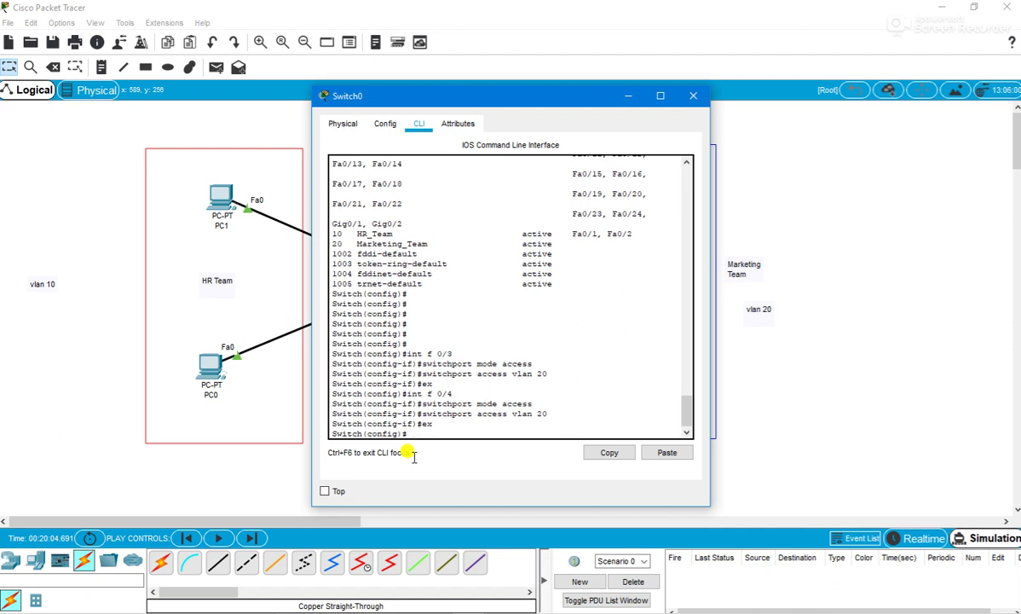
Enter interface f0/5 with "int f 0/5" and set the port to access mode with "switchport mode access".
type("int f 0/5")
key("Return")
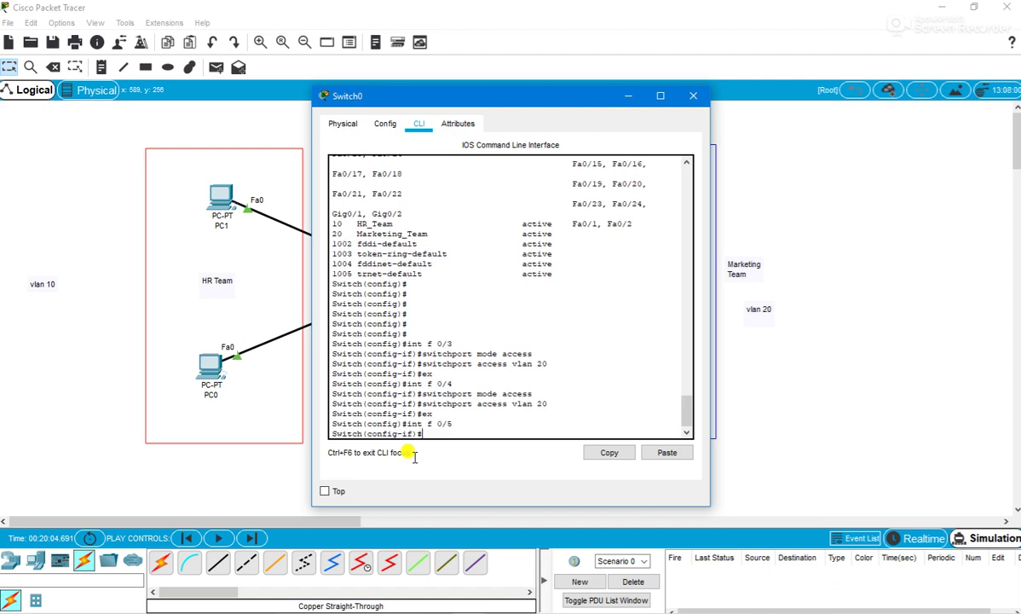
type("switchport mode")
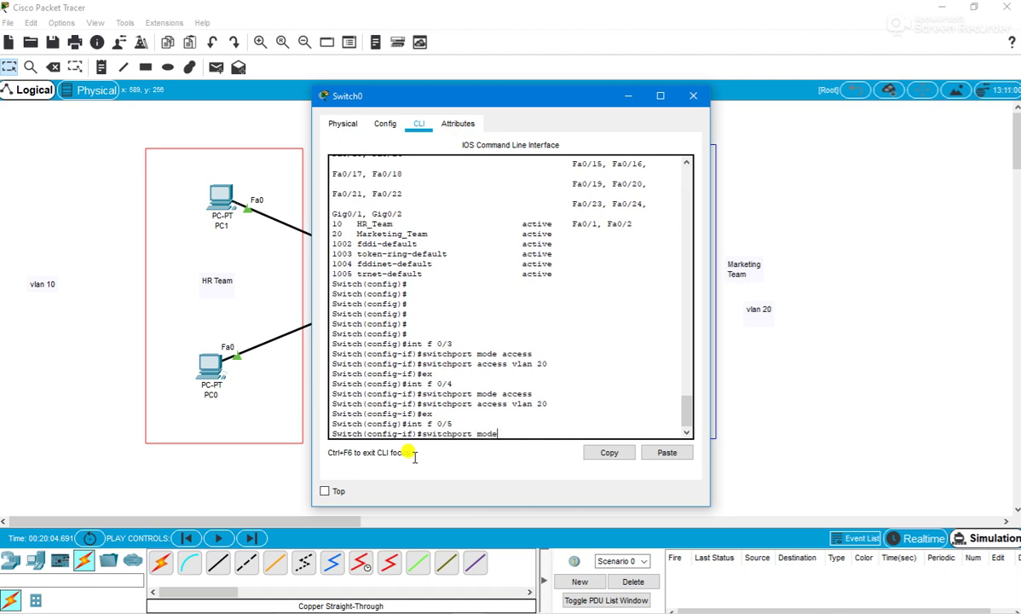
type(" acce")
type("ss")
key("Return")
Assign interface f0/5 to VLAN 20 with "switchport access vlan 20" and exit interface configuration with "ex".
type("swit")
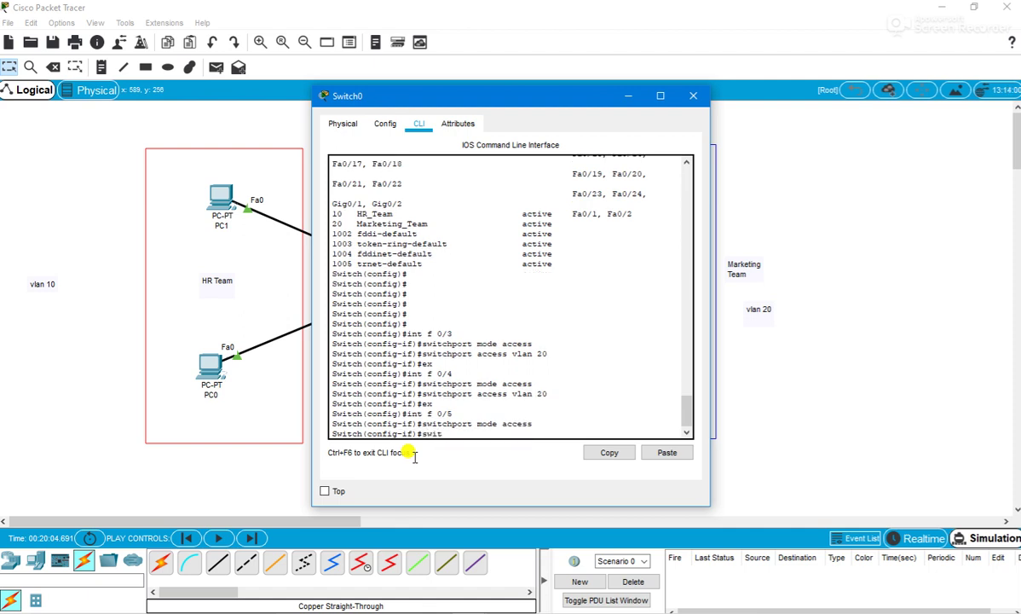
type("ch po")
type("m")
key("BackSpace")
key("BackSpace")
key("BackSpace")
key("BackSpace")
key("BackSpace")
key("BackSpace")
key("BackSpace")
type("hport access vlan 20")
key("Return")
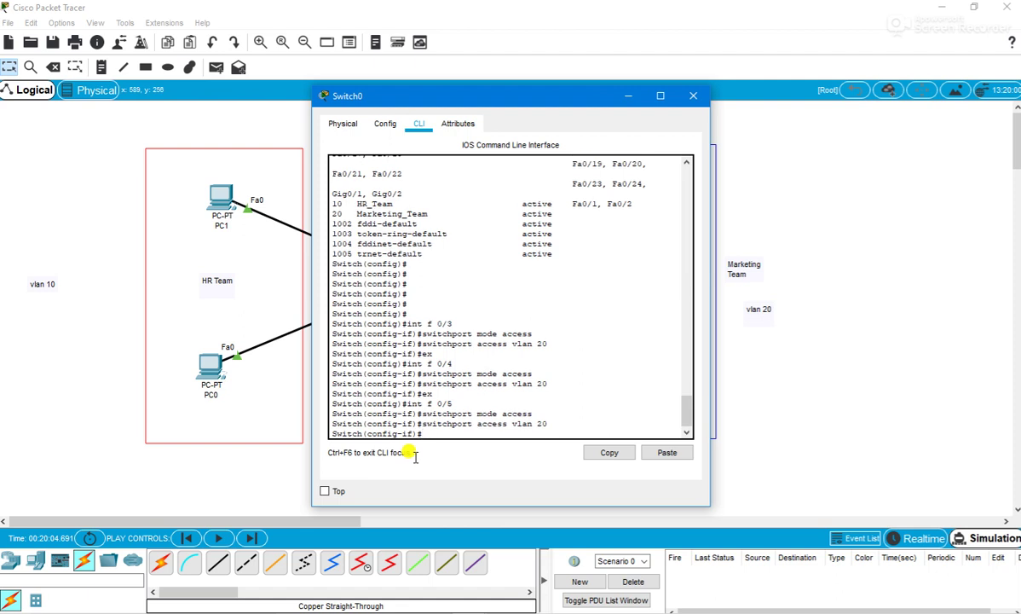
type("ex")
key("Return")
type("ex\\")
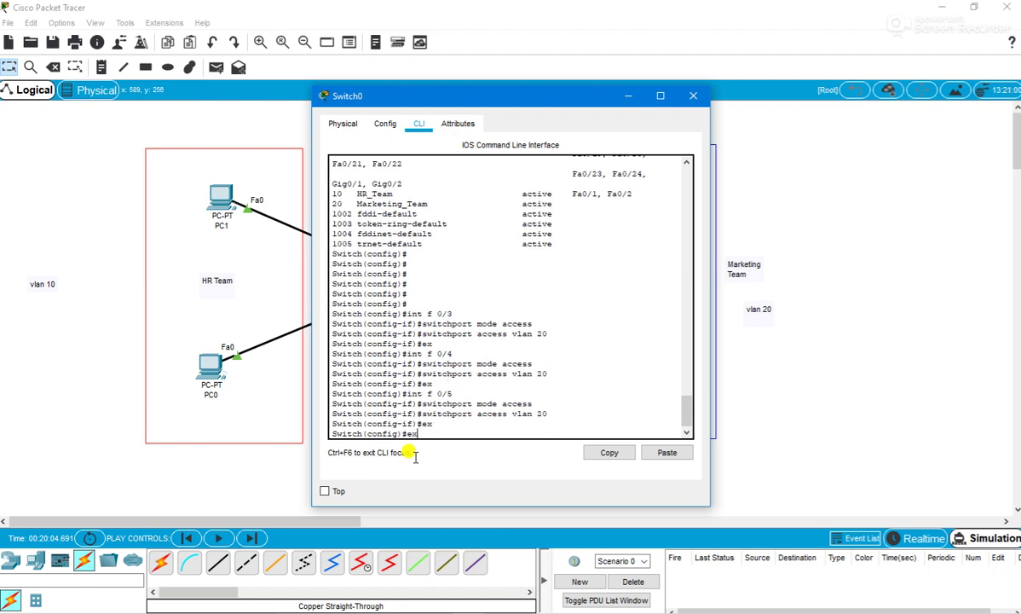
key("Return")
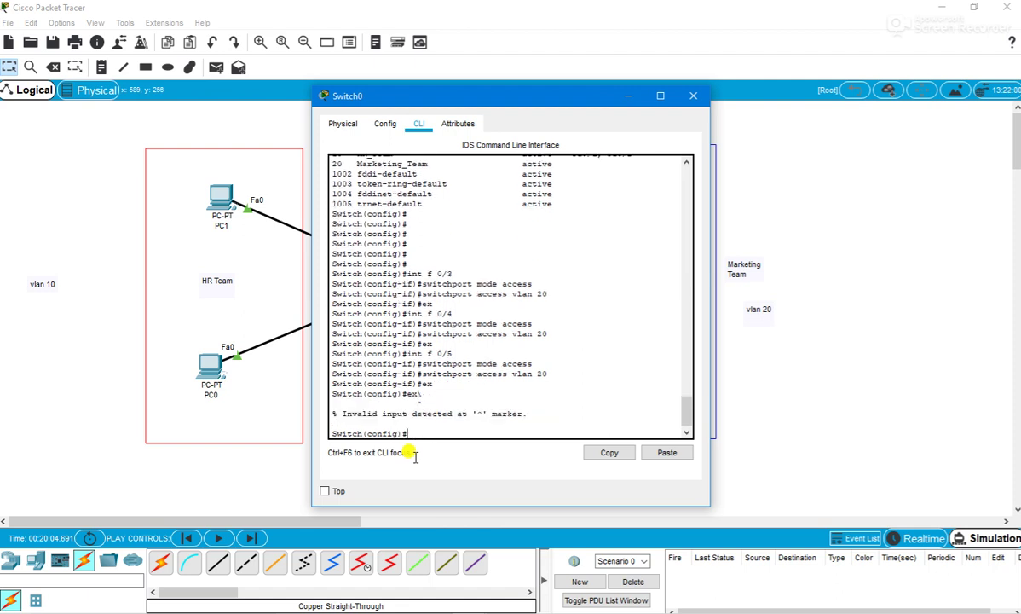
List the switch's VLANs with "do show vlan brief" and examine the Marketing_Team and HR_Team port assignments in the enlarged window.
type("do show vlan brief")
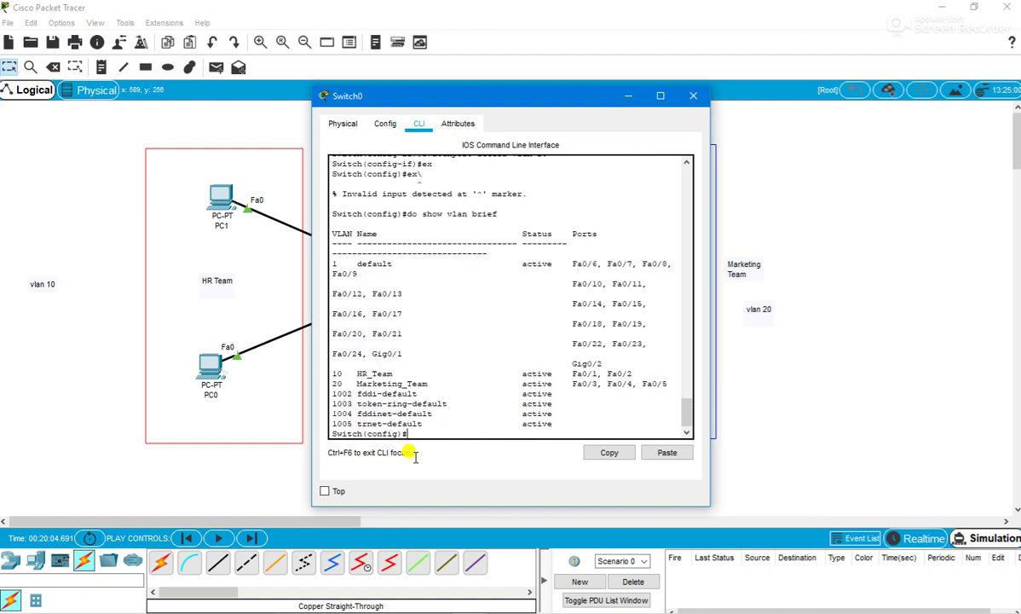
left_click(661, 95)
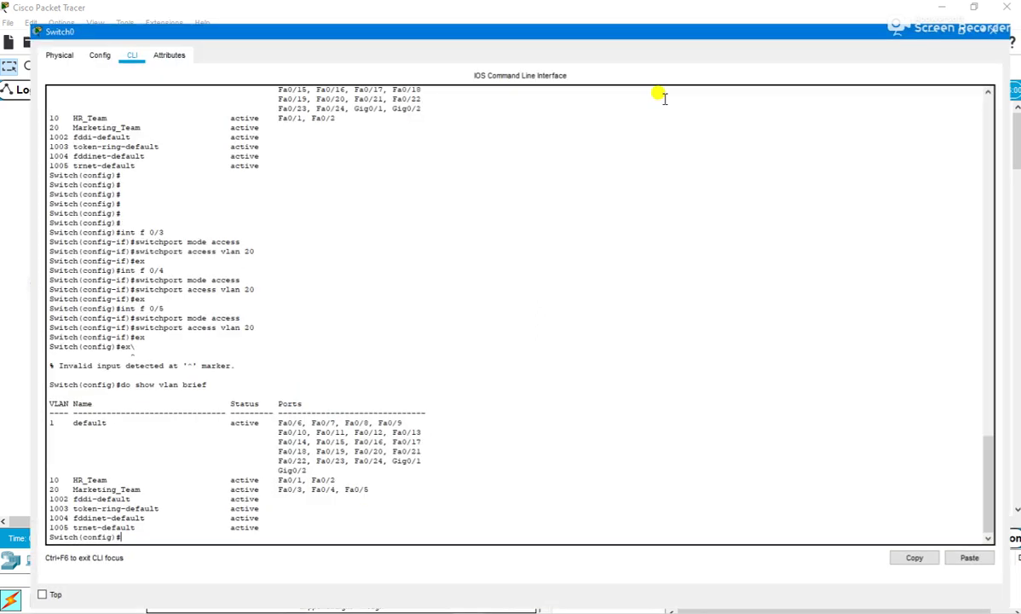
left_click_drag(354, 488, 23, 479)
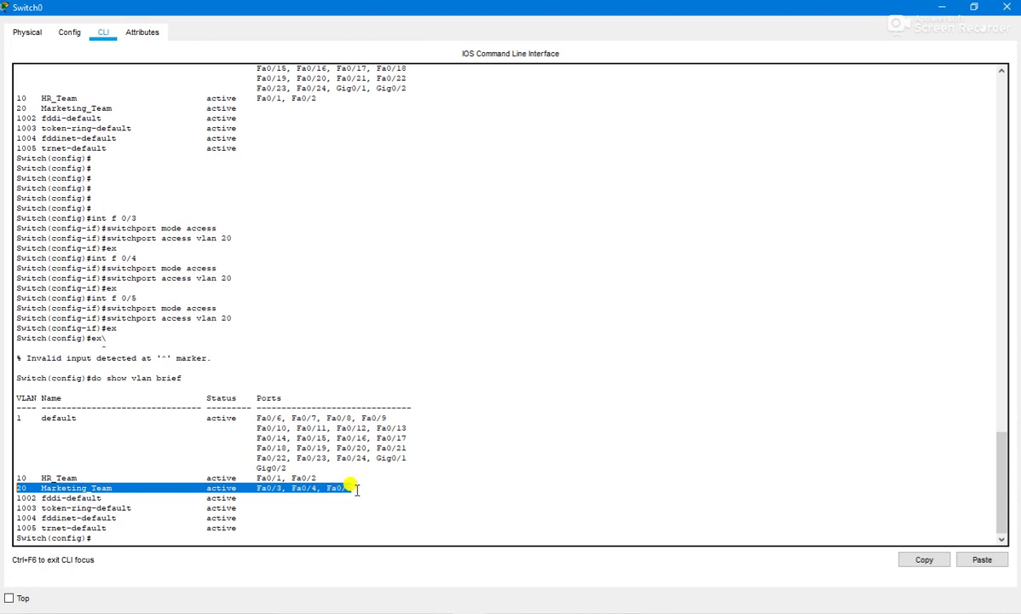
left_click_drag(315, 477, 20, 468)
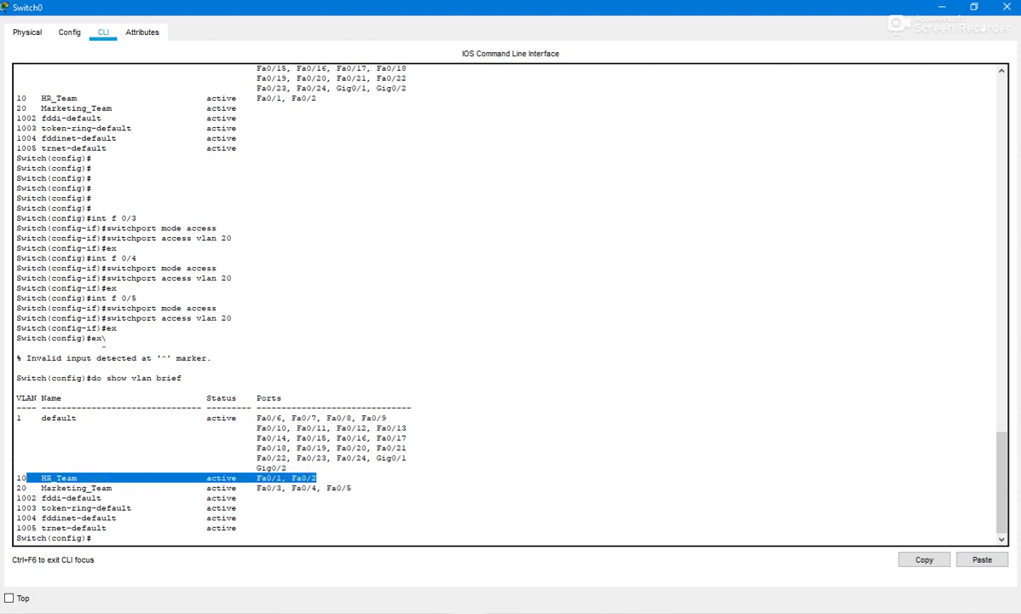
left_click(811, 613)
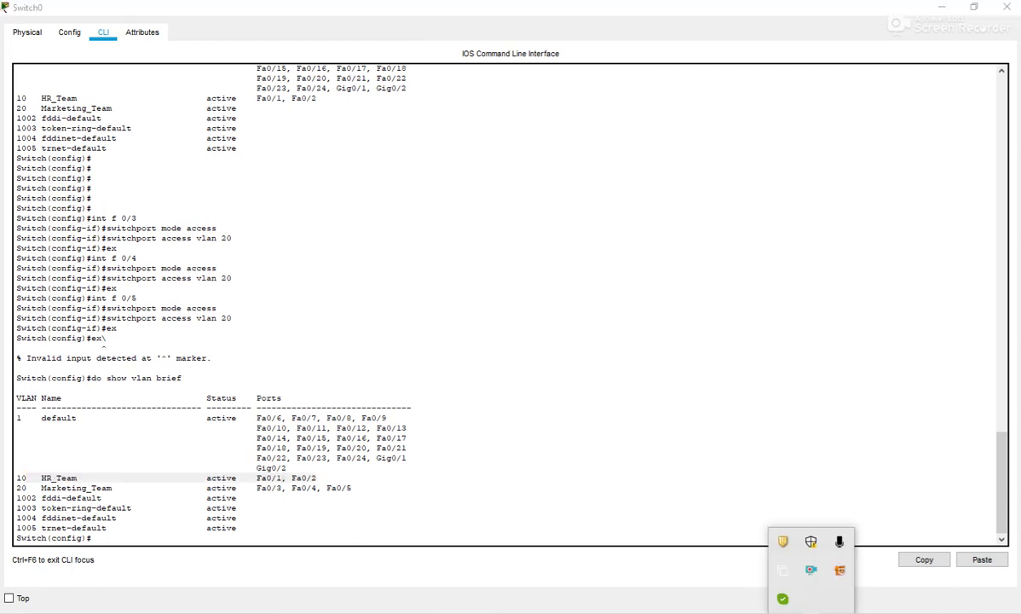
right_click(812, 571)
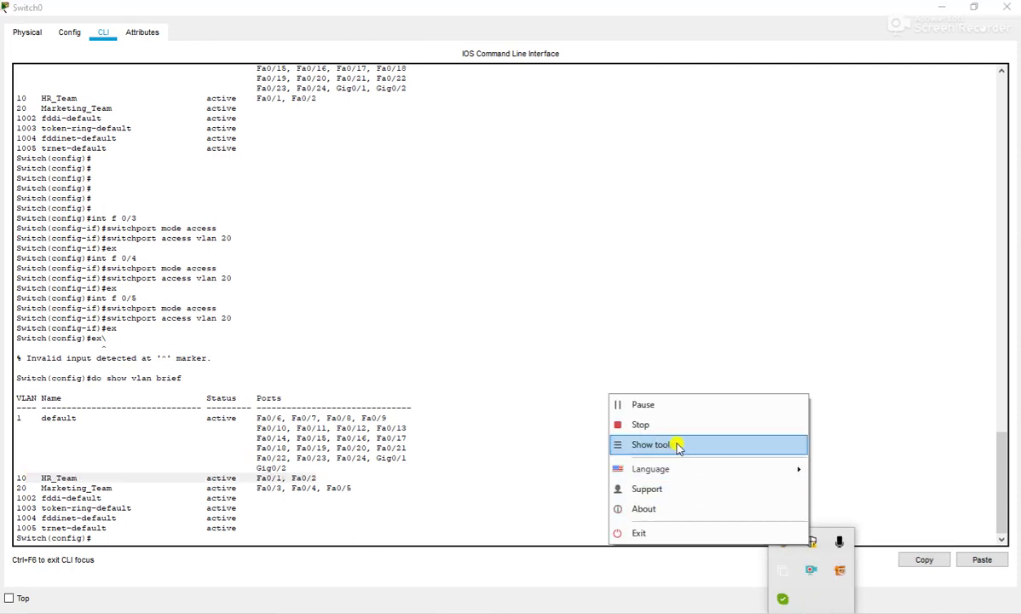
left_click(687, 411)
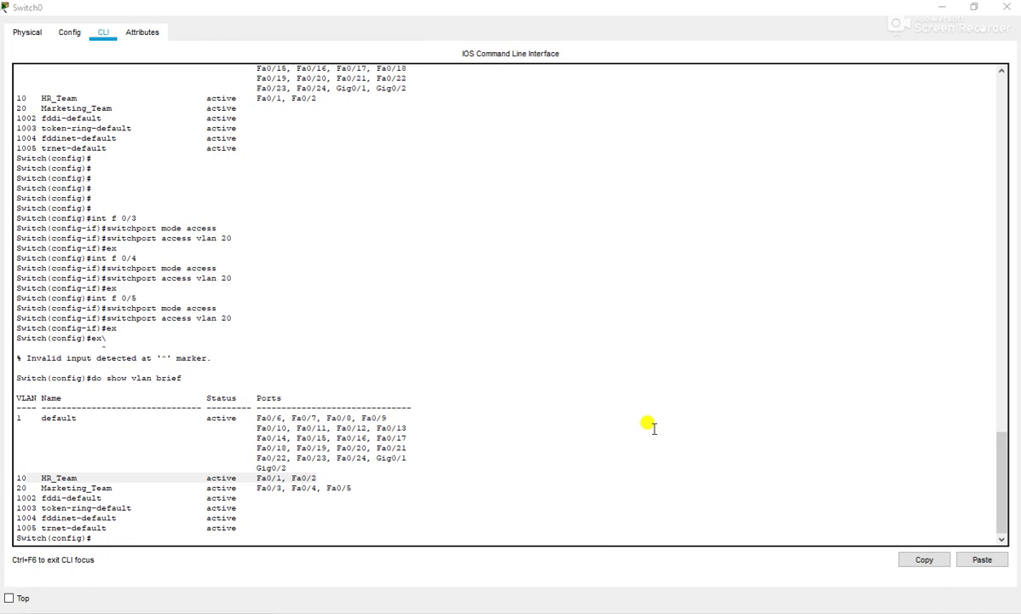
Review the HR_Team and Marketing_Team rows of the VLAN list together, and close the Switch0 window.
left_click(353, 487)
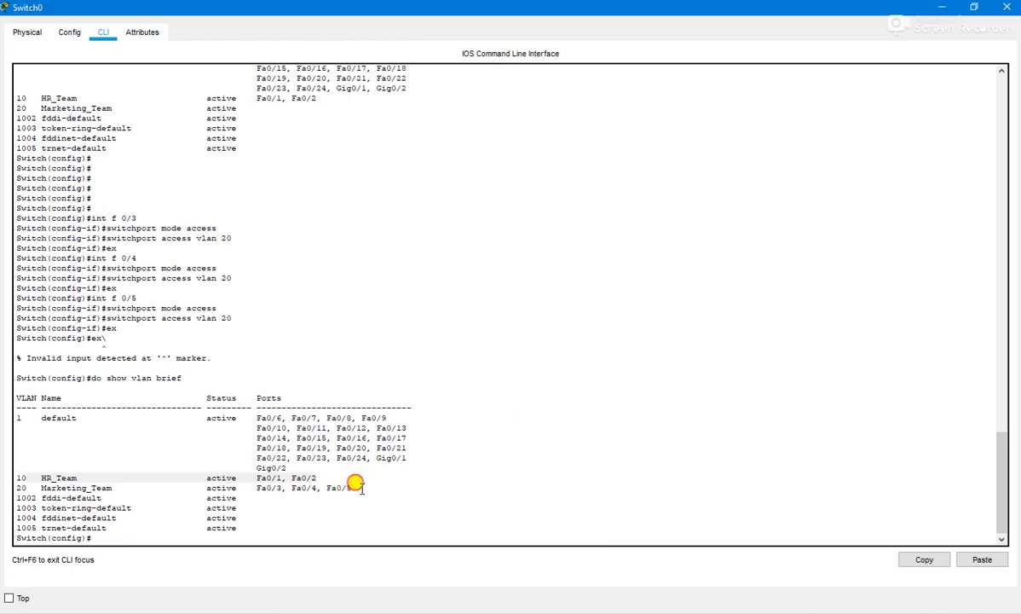
left_click_drag(353, 487, 41, 479)
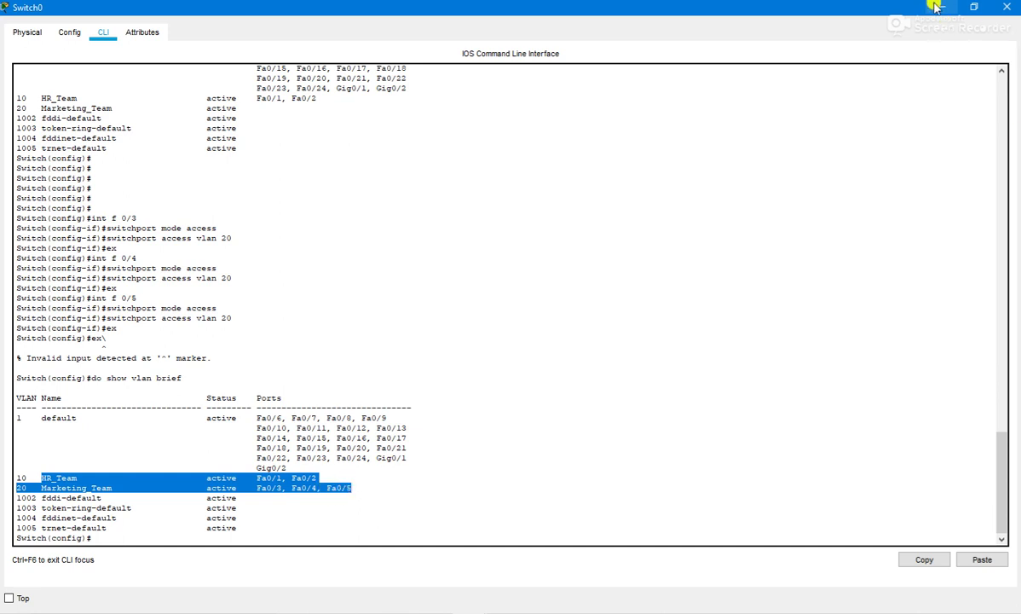
left_click(1008, 5)
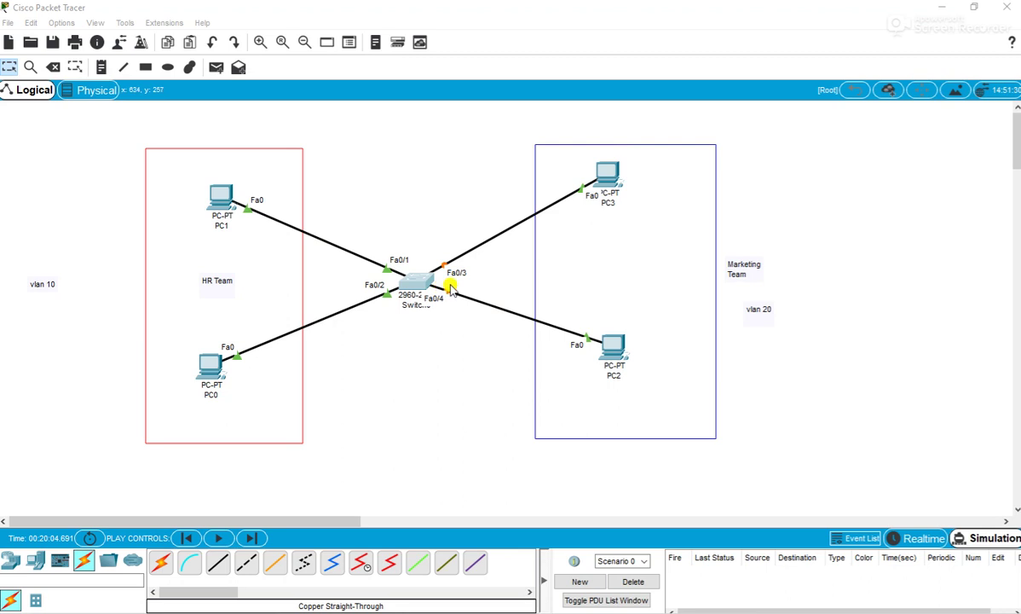
Add two PCs to the workspace: one below the switch and one in the Marketing Team area between PC3 and PC2.
left_click(36, 561)
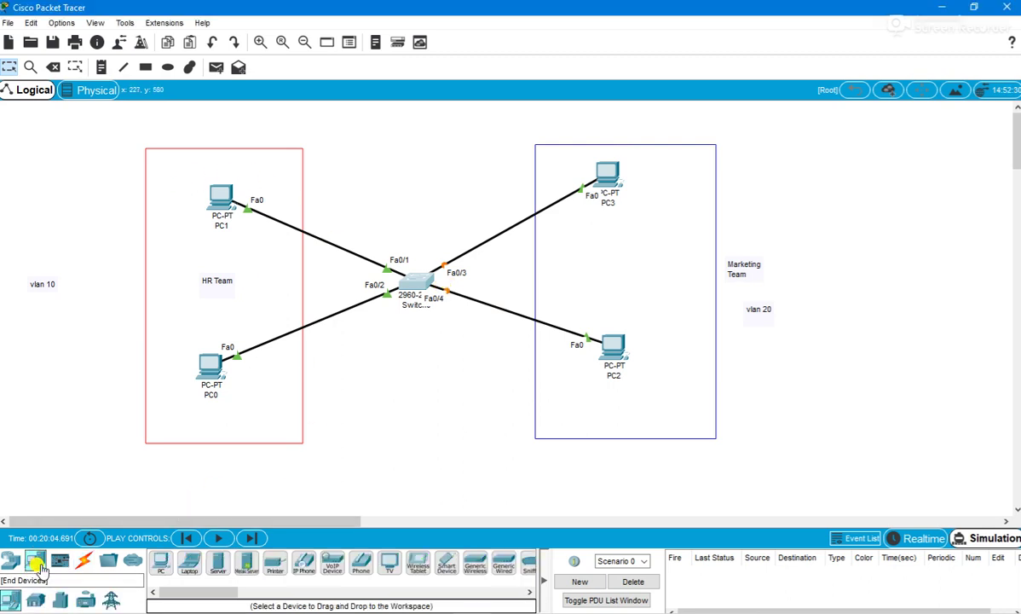
left_click_drag(161, 560, 413, 415)
left_click_drag(161, 560, 627, 285)
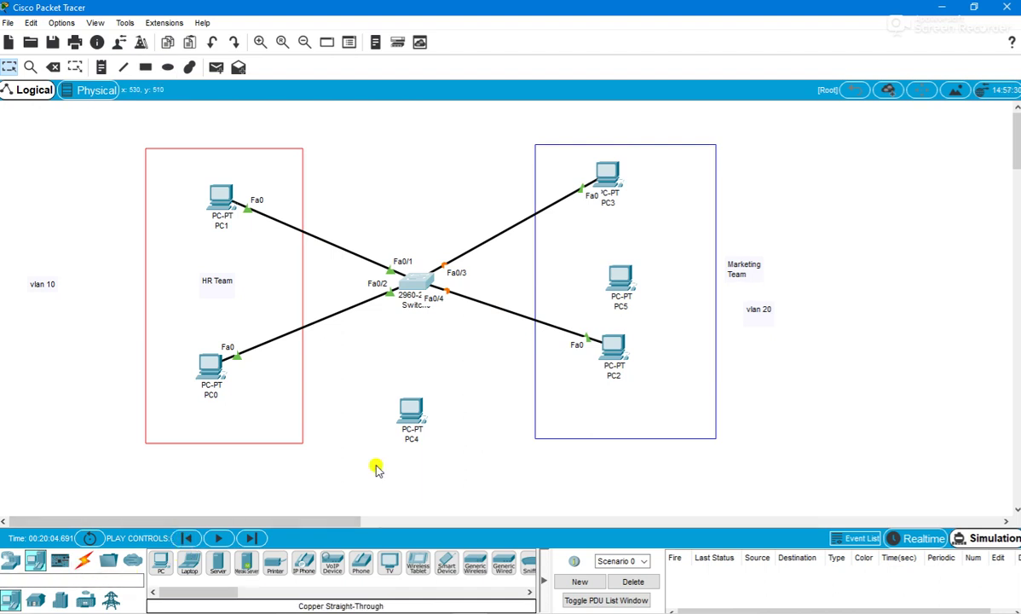
Give PC4 the static IP address 192.168.1.8 with subnet mask 255.255.255.0 and close its window.
left_click(416, 408)
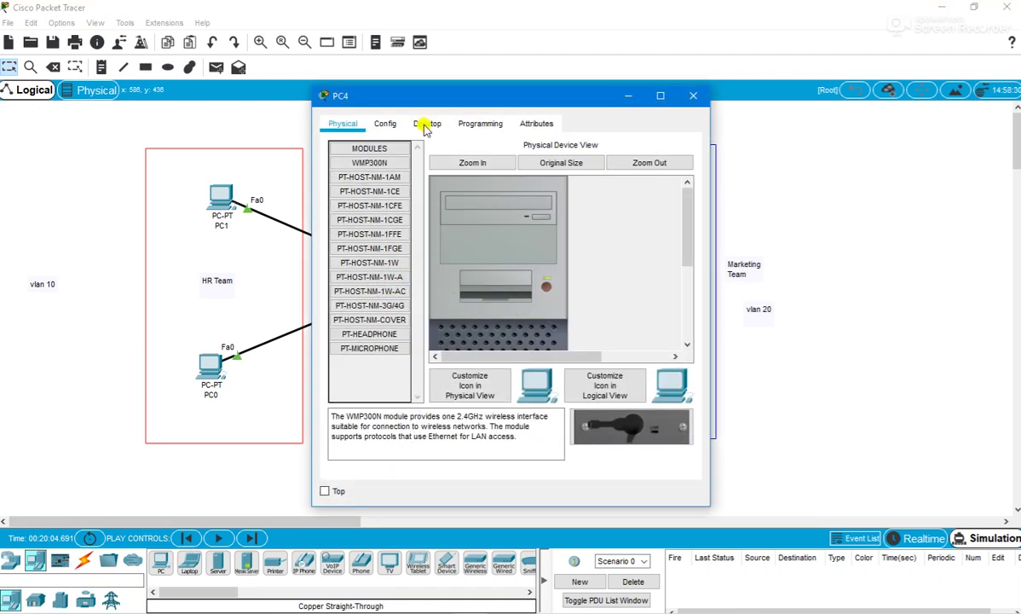
left_click(424, 124)
left_click(354, 144)
left_click(452, 224)
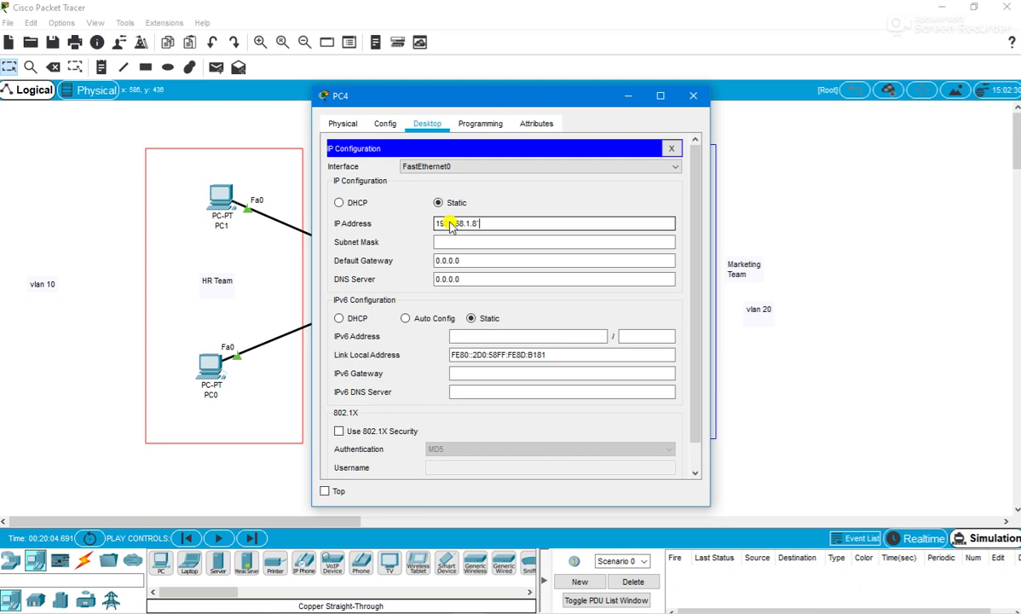
key("Tab")
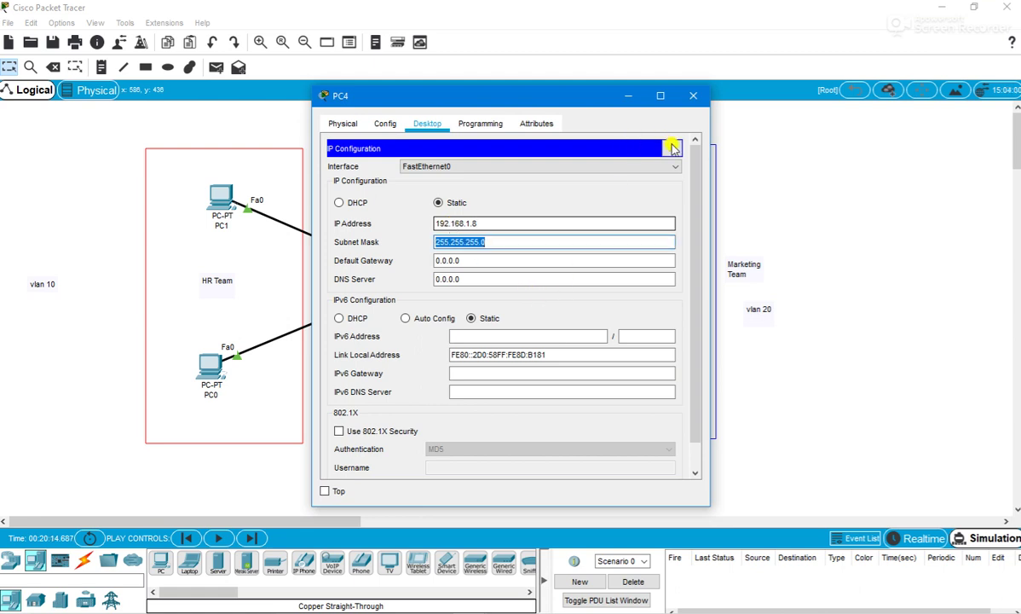
left_click(672, 148)
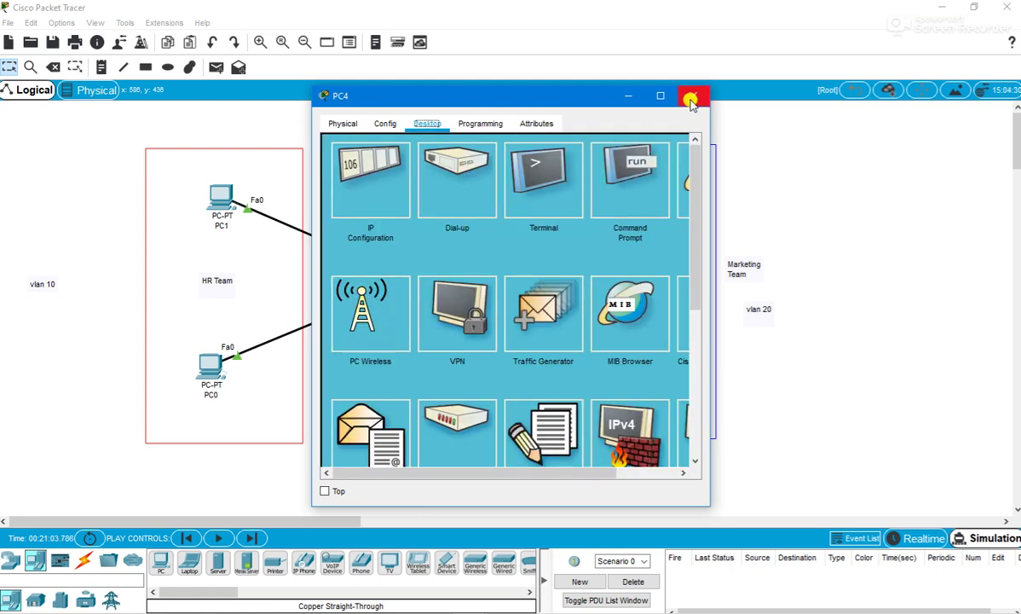
left_click(690, 95)
Give PC5 the static IP address 192.168.1.10 with subnet mask 255.255.255.0 and close its window.
left_click(619, 275)
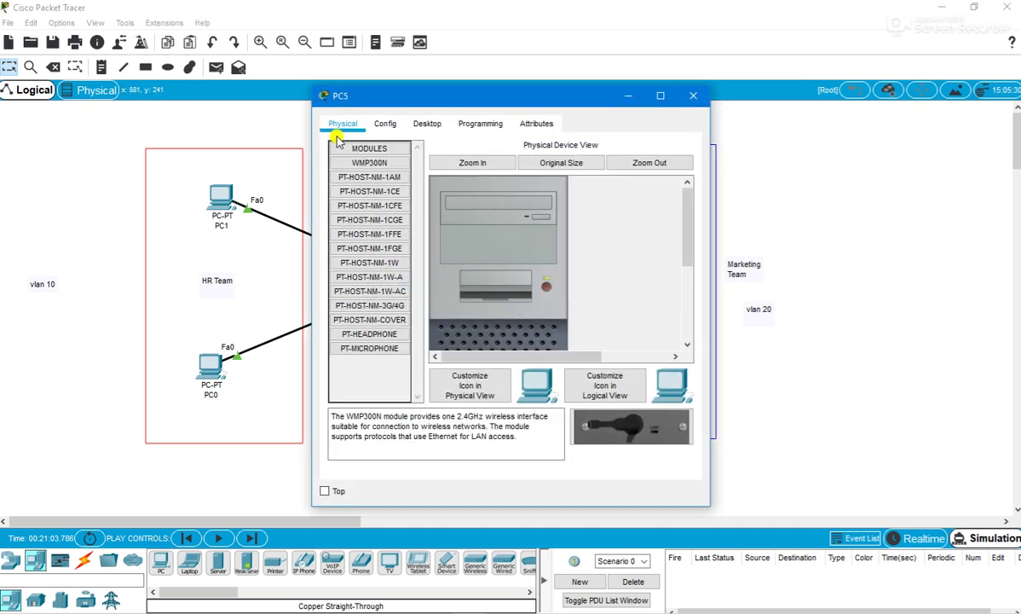
left_click(433, 125)
left_click(370, 179)
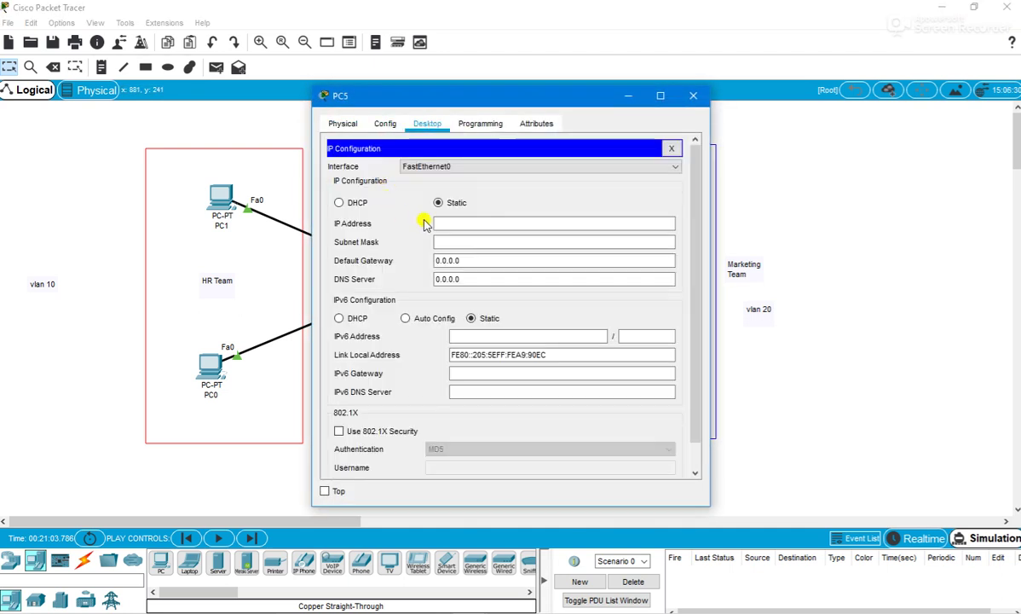
left_click(443, 225)
type("192")
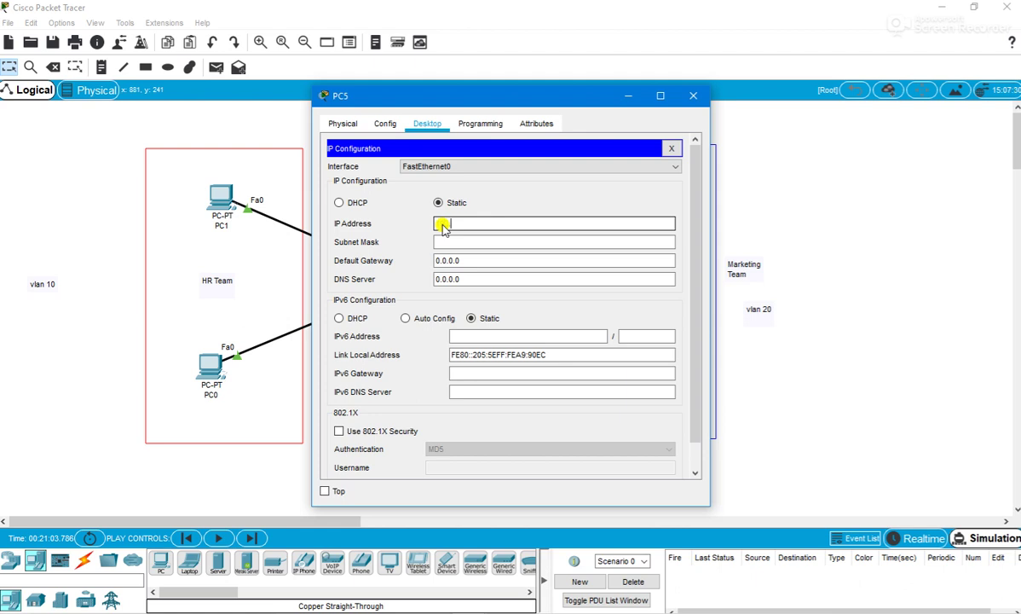
type(".168.1.10")
key("Tab")
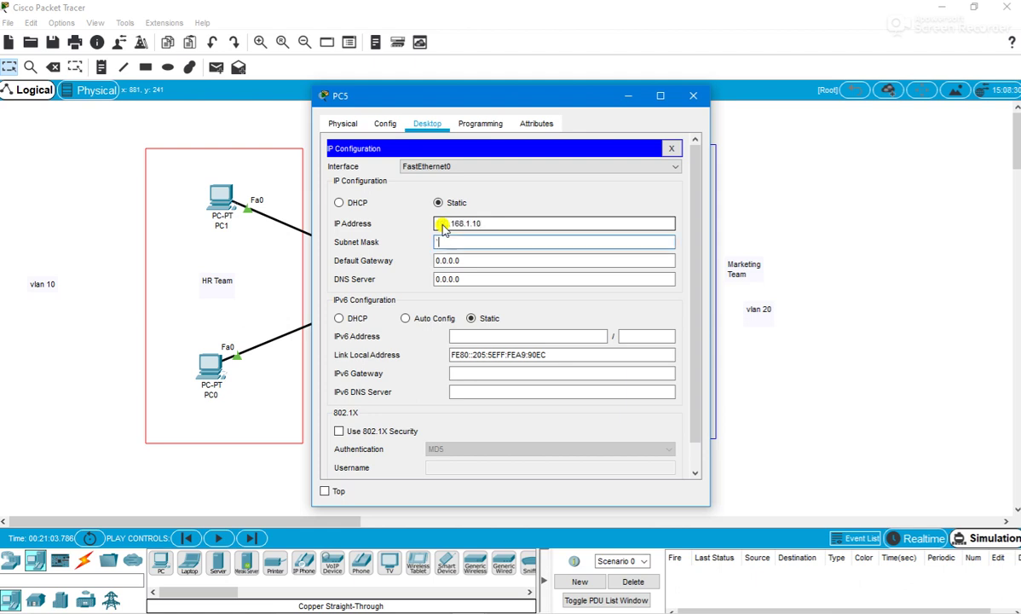
key("Tab")
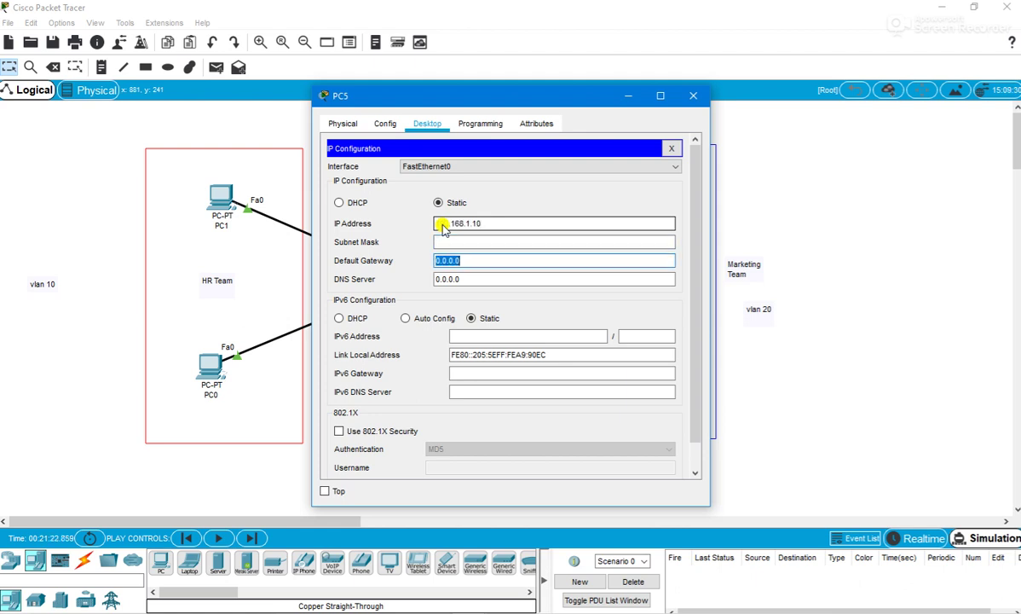
left_click(452, 225)
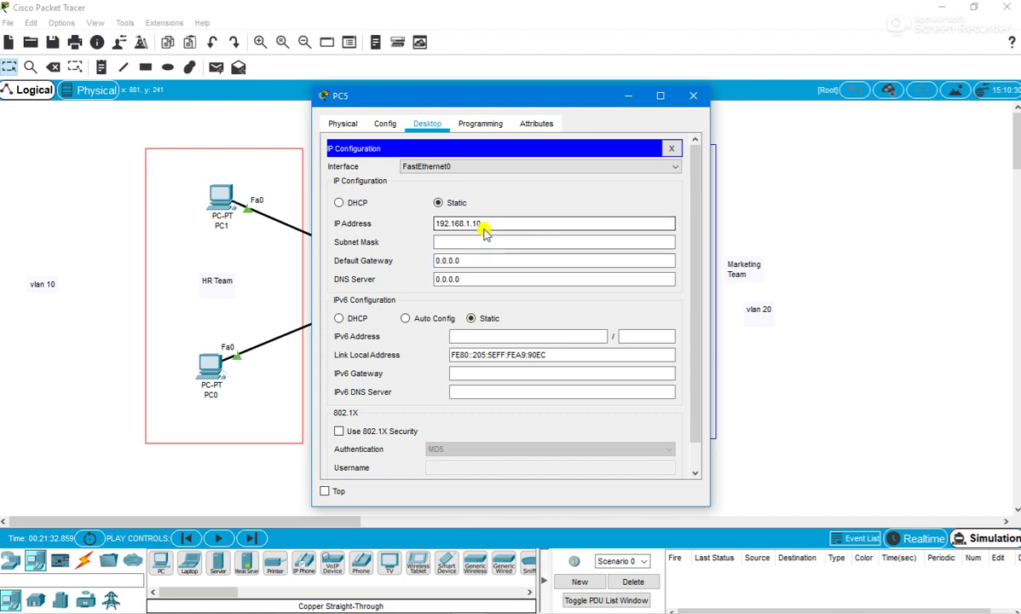
key("Tab")
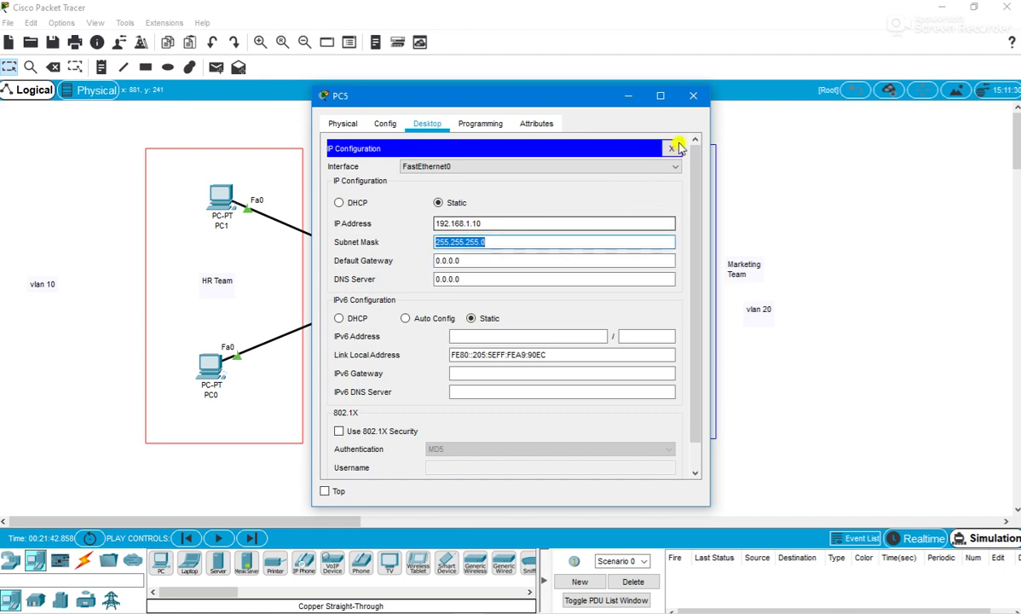
left_click(695, 97)
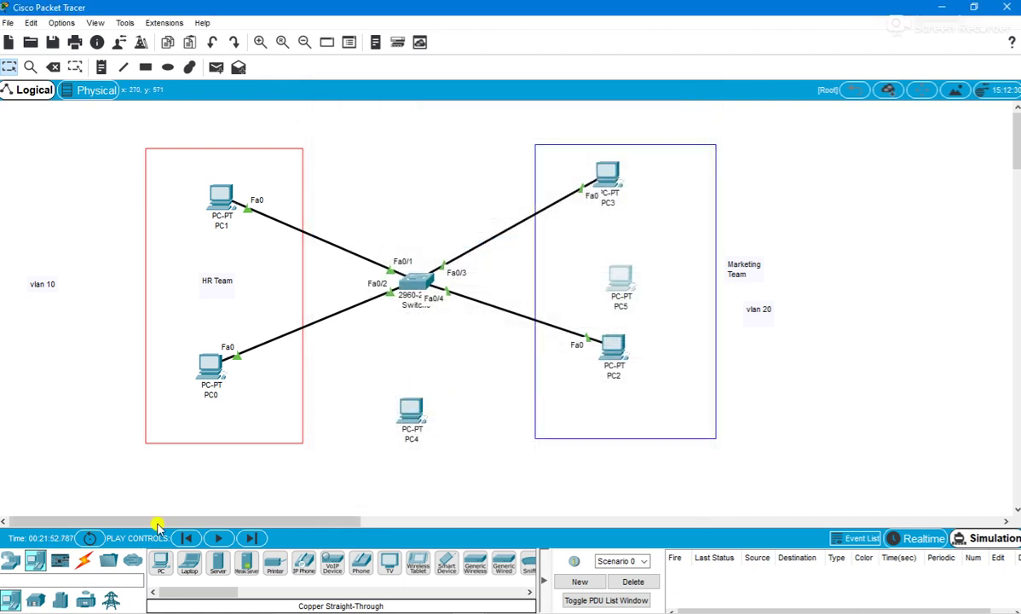
Connect the switch's FastEthernet0/5 port to PC5's FastEthernet0 port with a copper straight-through cable.
left_click(85, 562)
left_click(218, 564)
left_click(416, 280)
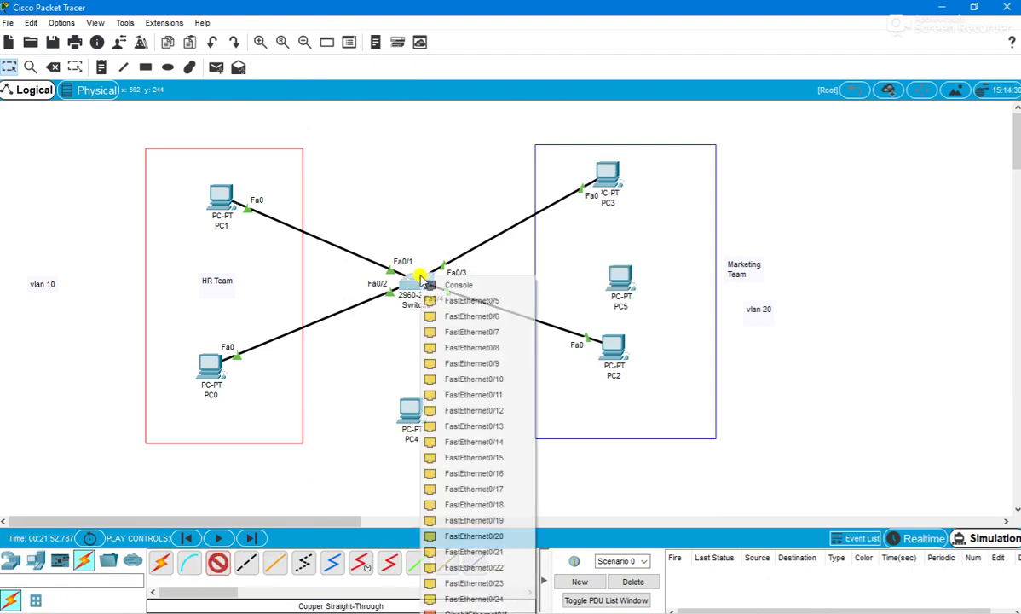
left_click(467, 300)
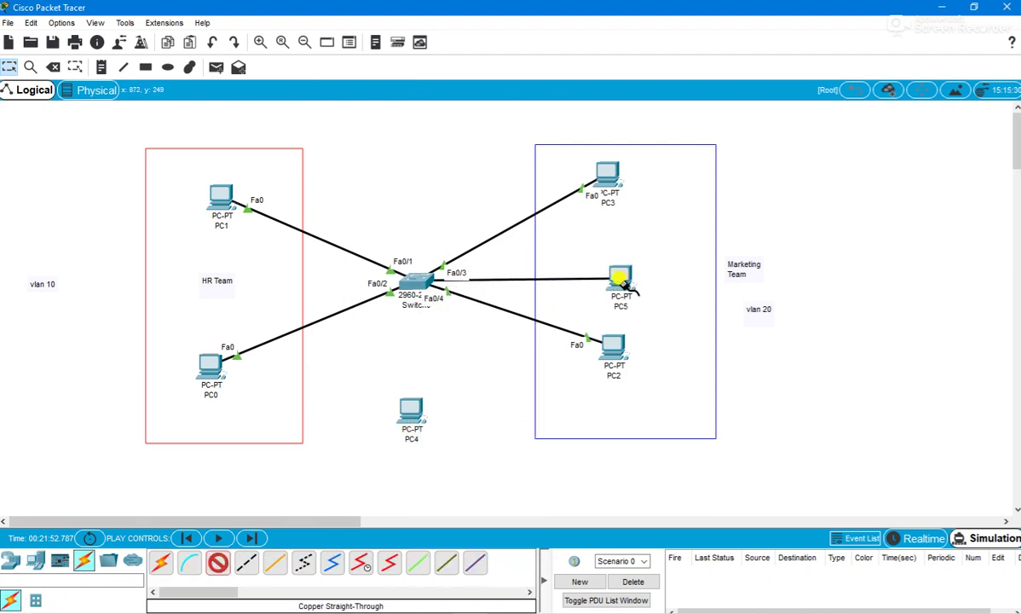
left_click(621, 280)
left_click(646, 335)
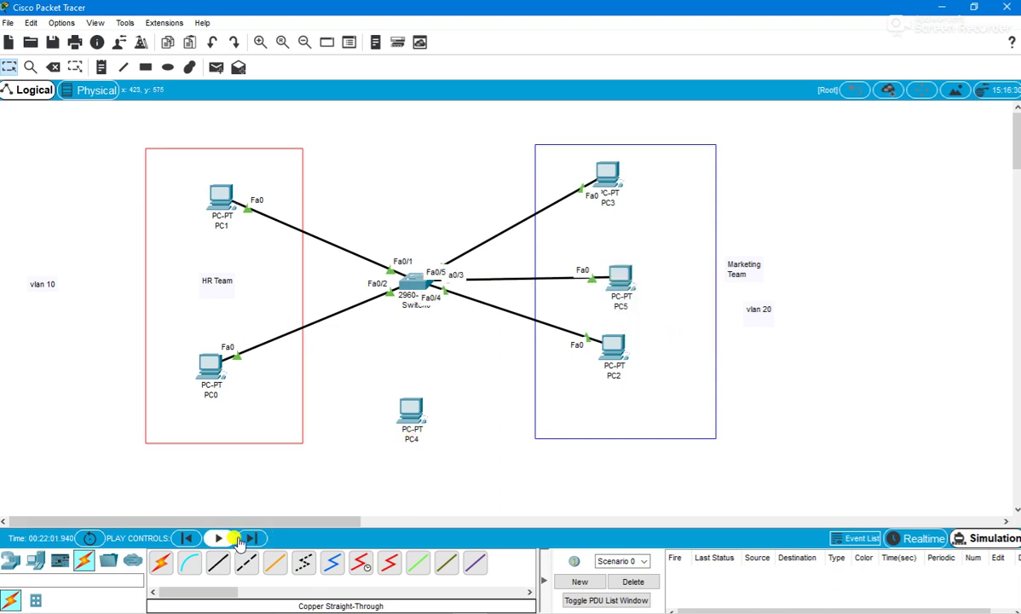
Connect the switch's FastEthernet0/6 port to PC4's FastEthernet0 port with a copper straight-through cable, and move PC4 slightly down and left.
left_click(215, 566)
left_click(415, 277)
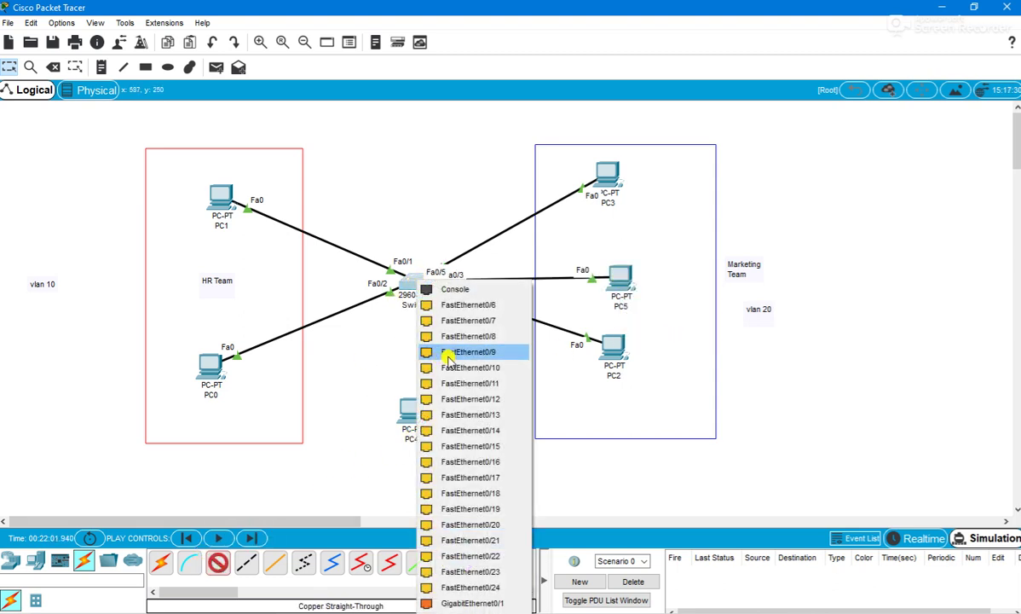
left_click(485, 304)
left_click(414, 413)
left_click(469, 469)
left_click_drag(410, 411, 386, 438)
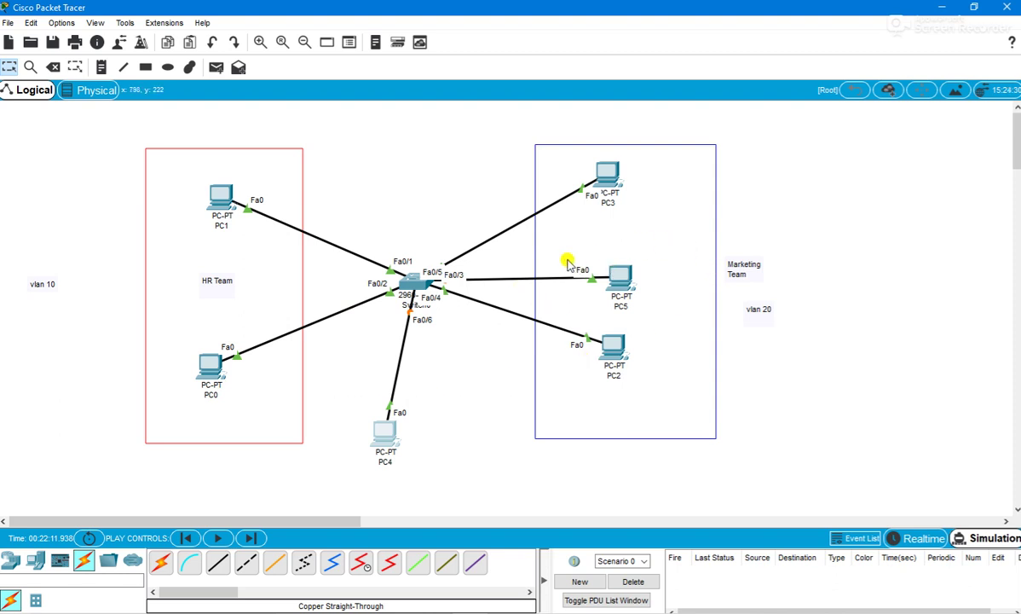
Check PC1's IP configuration in the HR Team area and close its window.
left_click(219, 196)
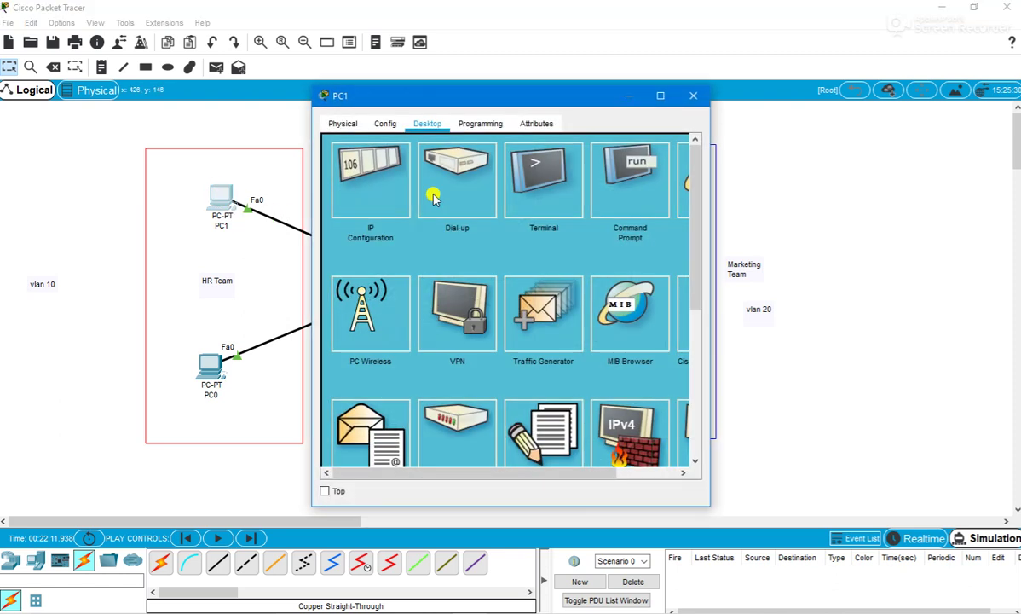
left_click(369, 175)
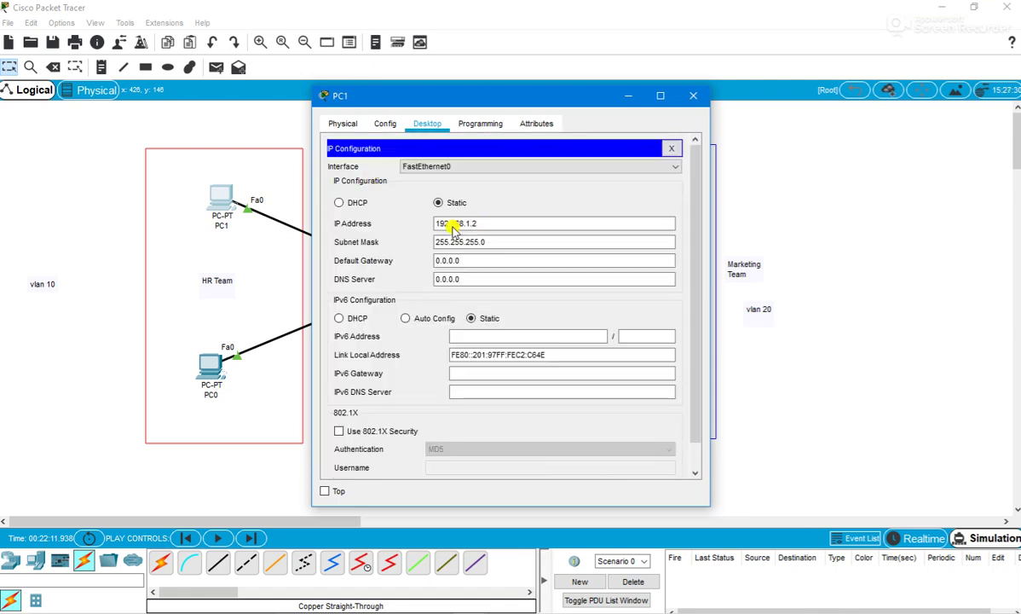
left_click(694, 96)
Run ipconfig and ping 192.168.1.2 from PC3's Command Prompt, and close PC3's window.
left_click(610, 168)
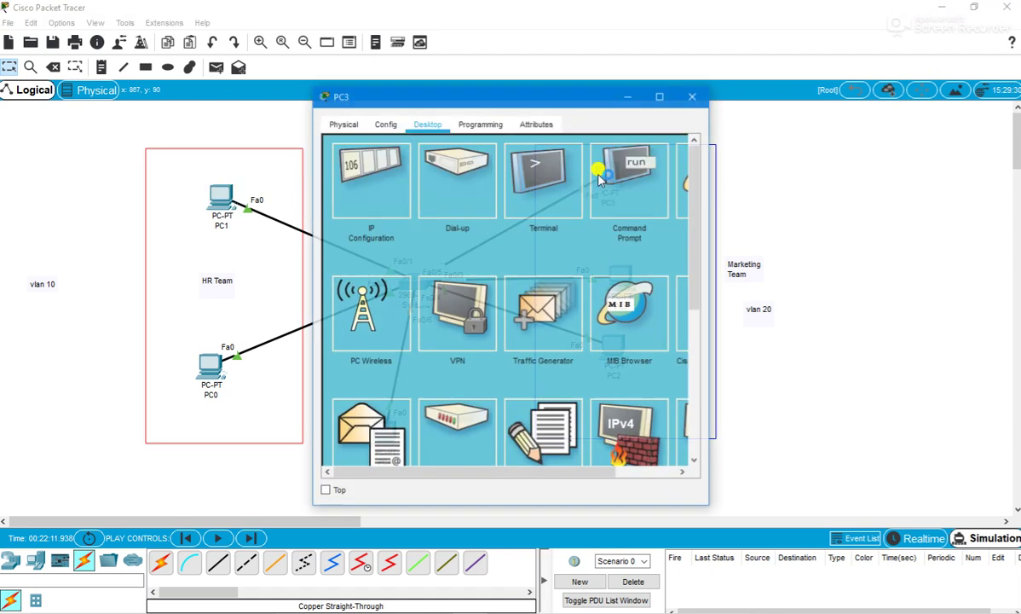
left_click(618, 179)
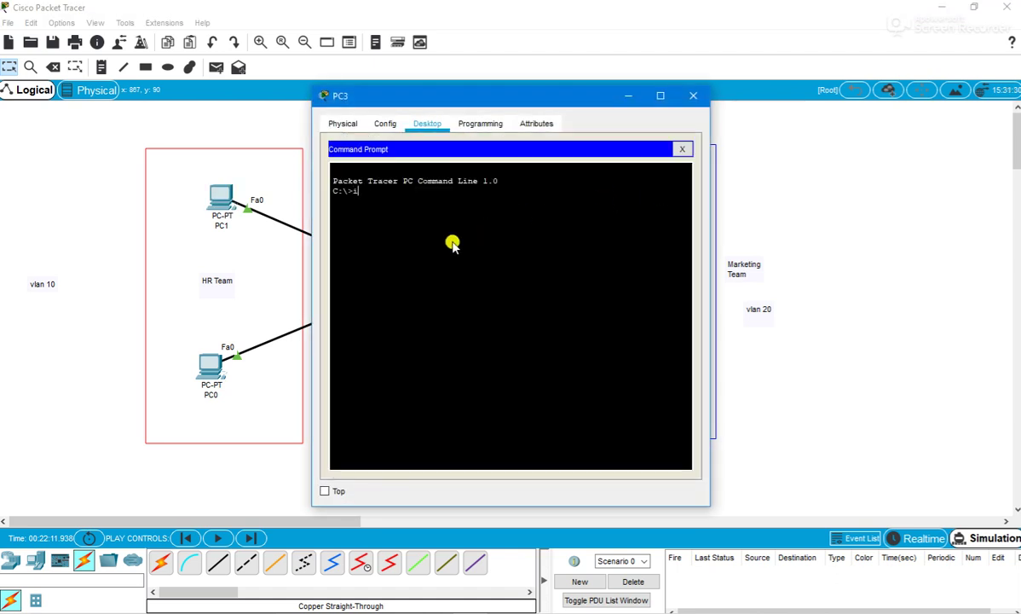
type("ipconfig")
key("Return")
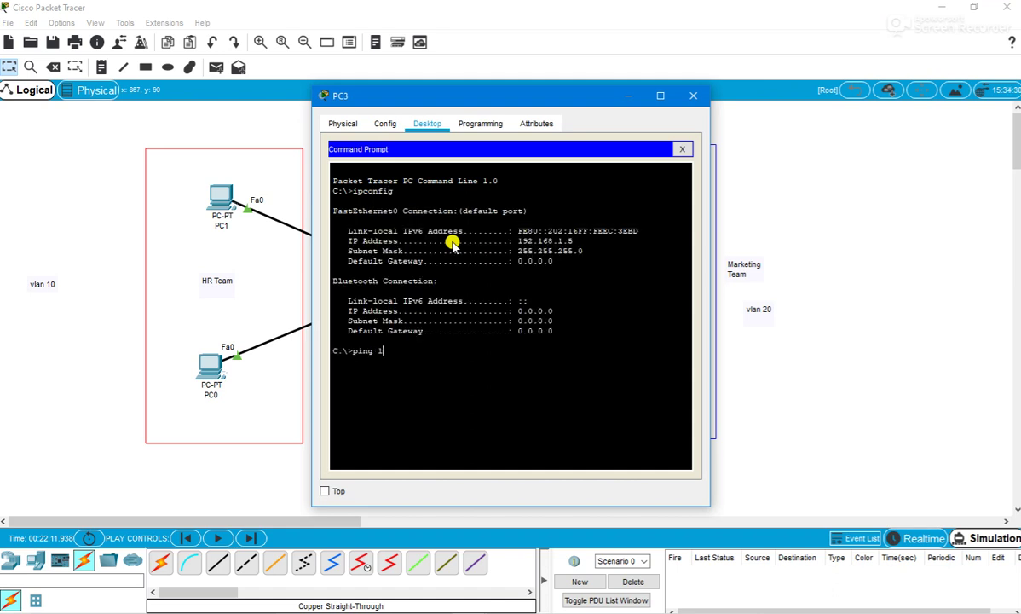
type("ping 192.168.1.1")
key("Return")
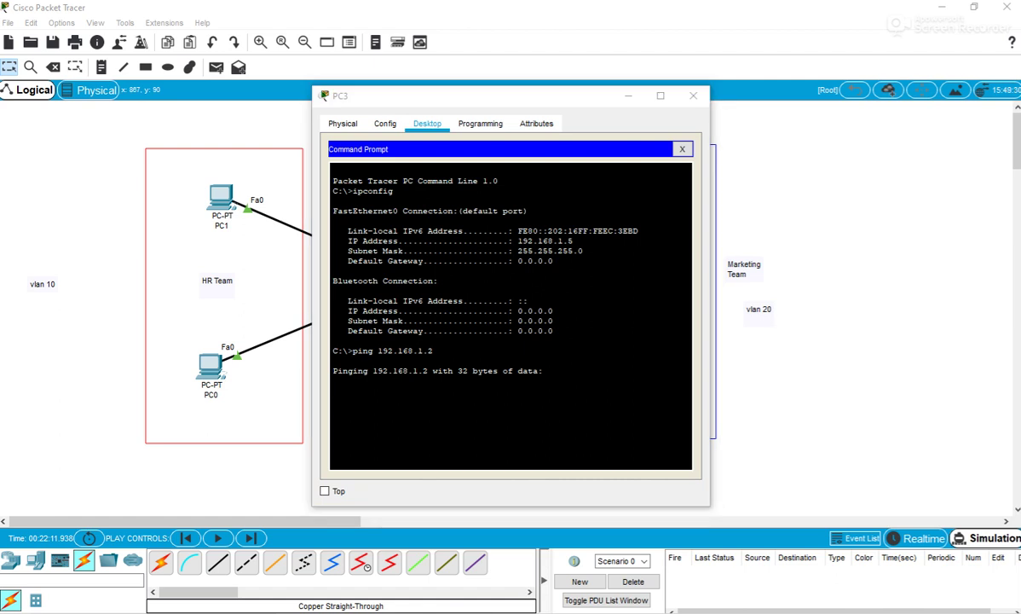
left_click(597, 383)
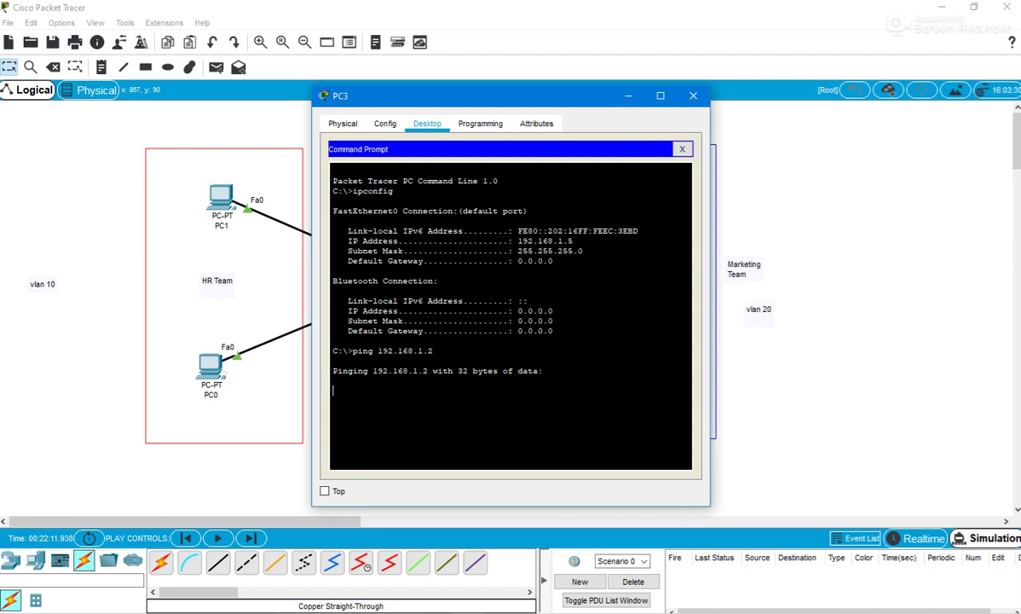
left_click(565, 606)
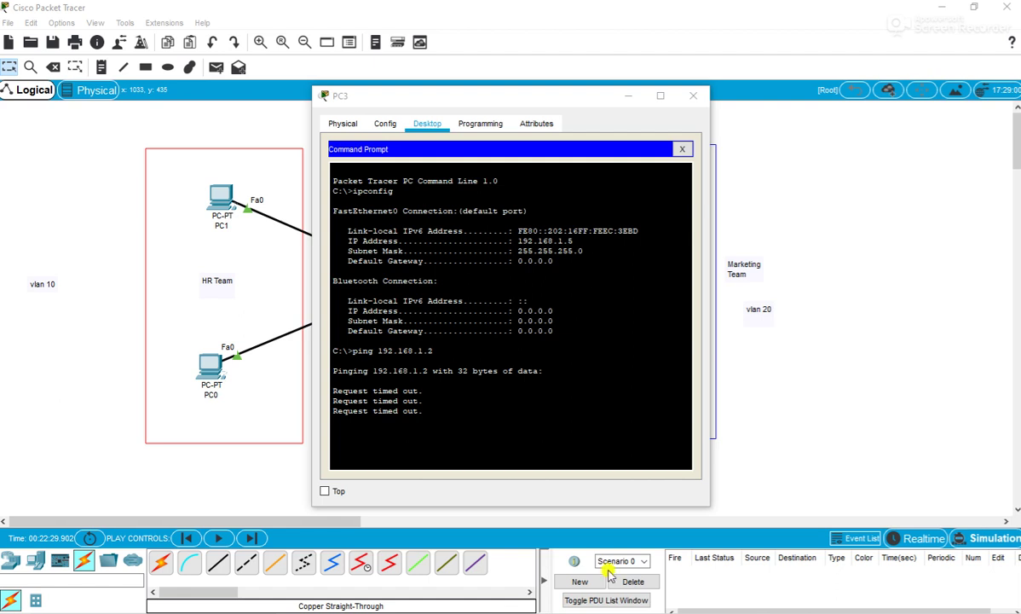
left_click(450, 420)
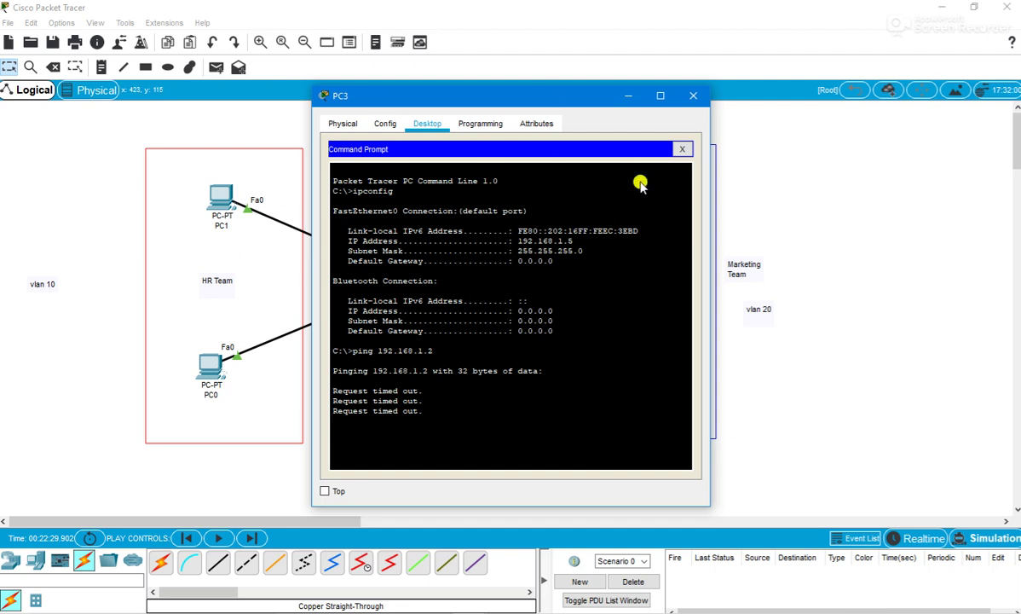
left_click(686, 150)
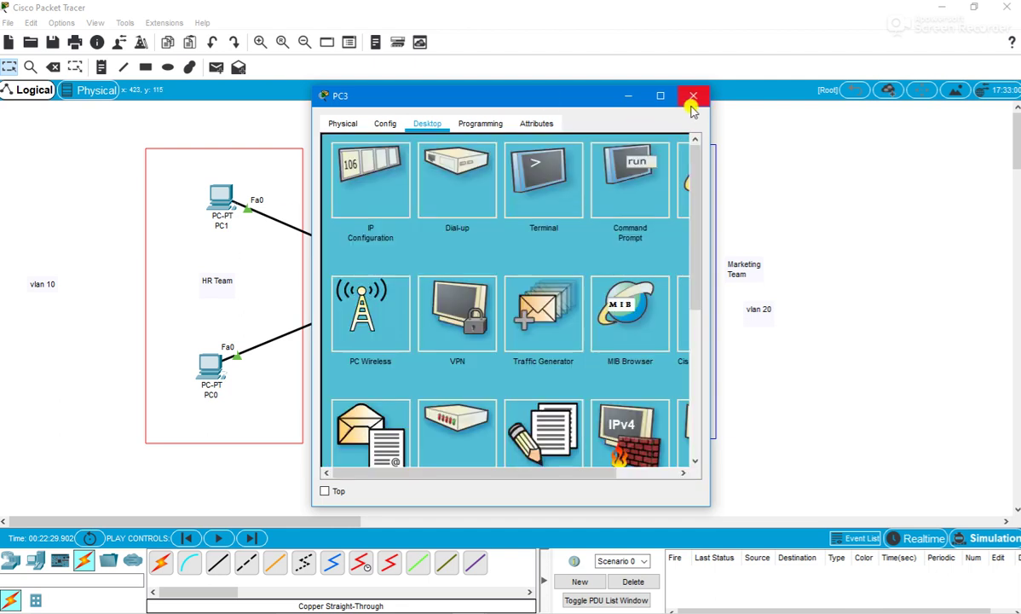
left_click(693, 95)
Check PC5's IP configuration in the Marketing Team area and close its window.
left_click(619, 277)
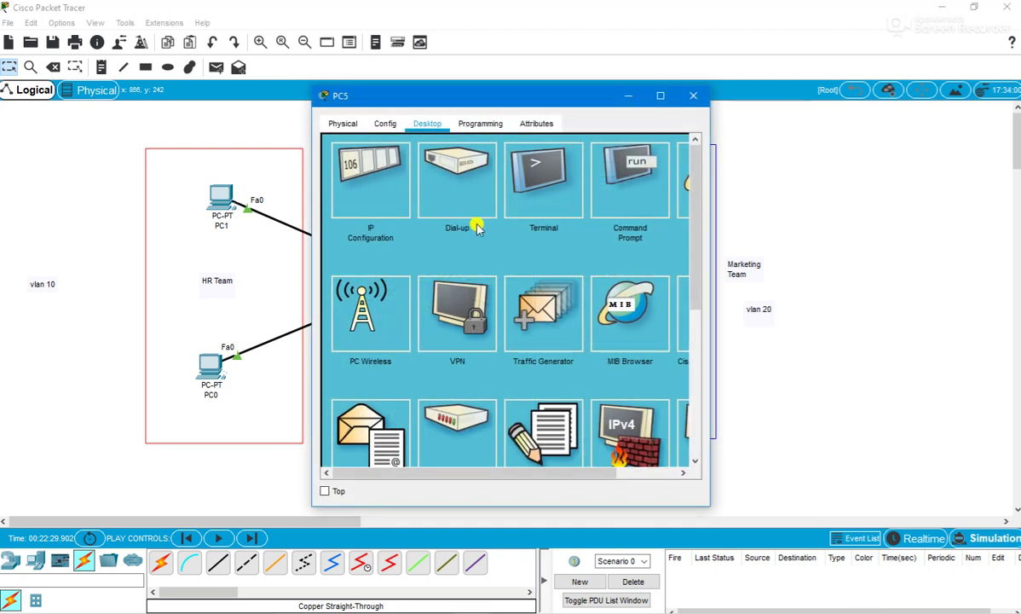
left_click(337, 208)
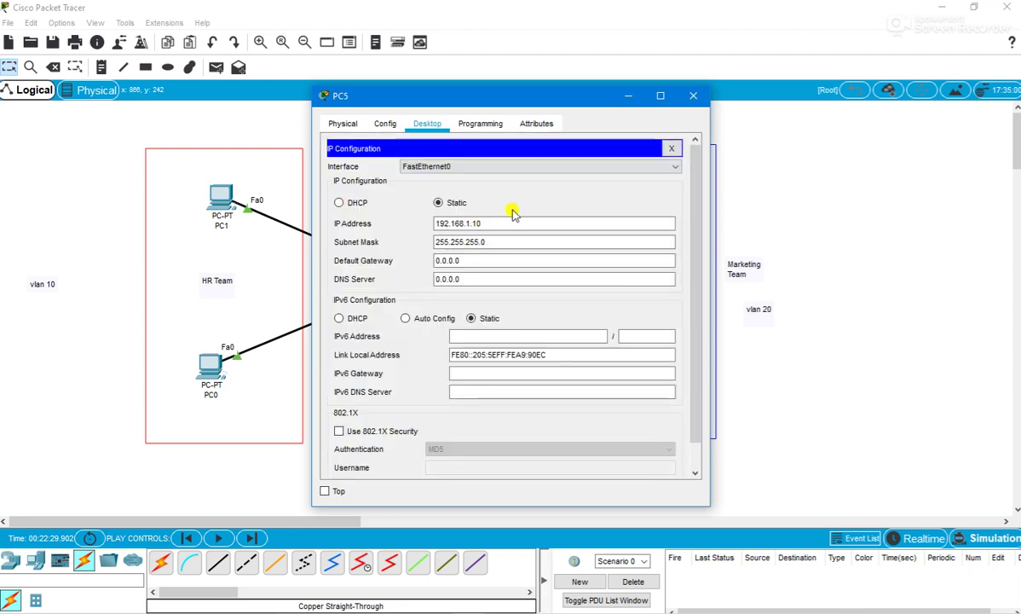
left_click(693, 96)
Stop the running ping on PC3, ping 192.168.1.10 in Realtime mode, and close PC3's window.
left_click(607, 174)
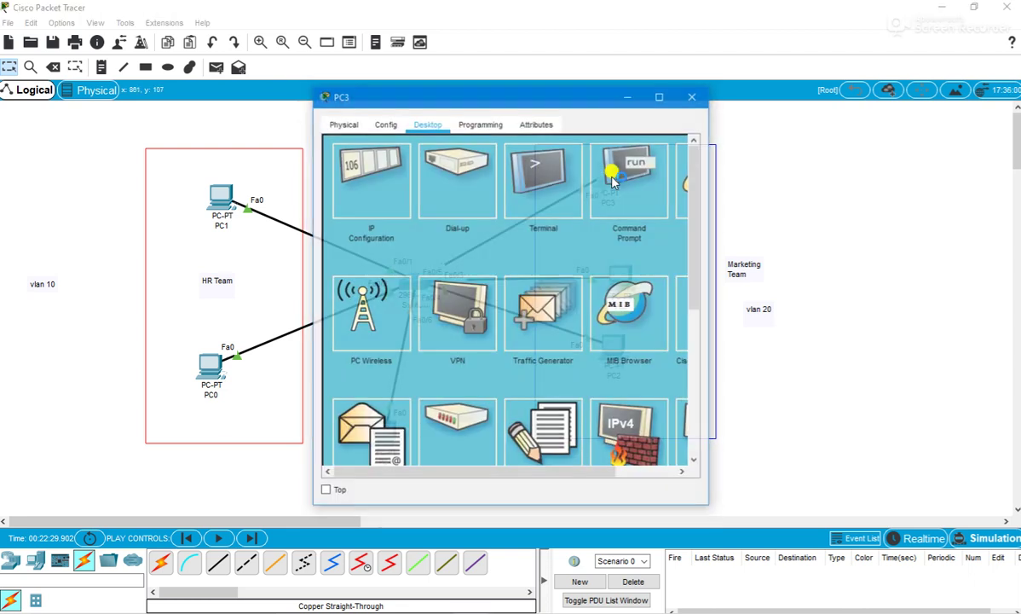
left_click(633, 175)
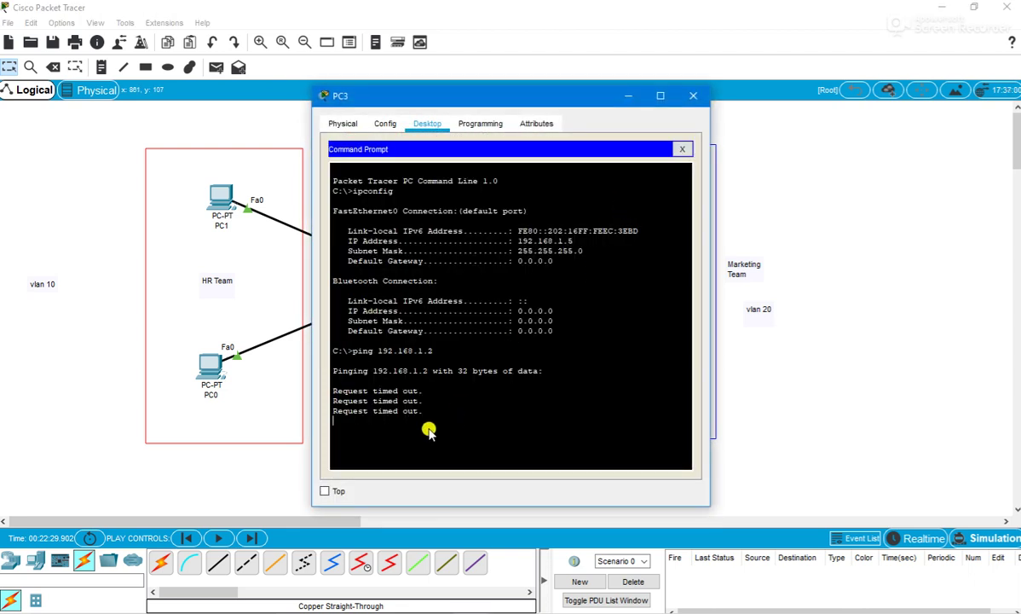
key("ctrl+c")
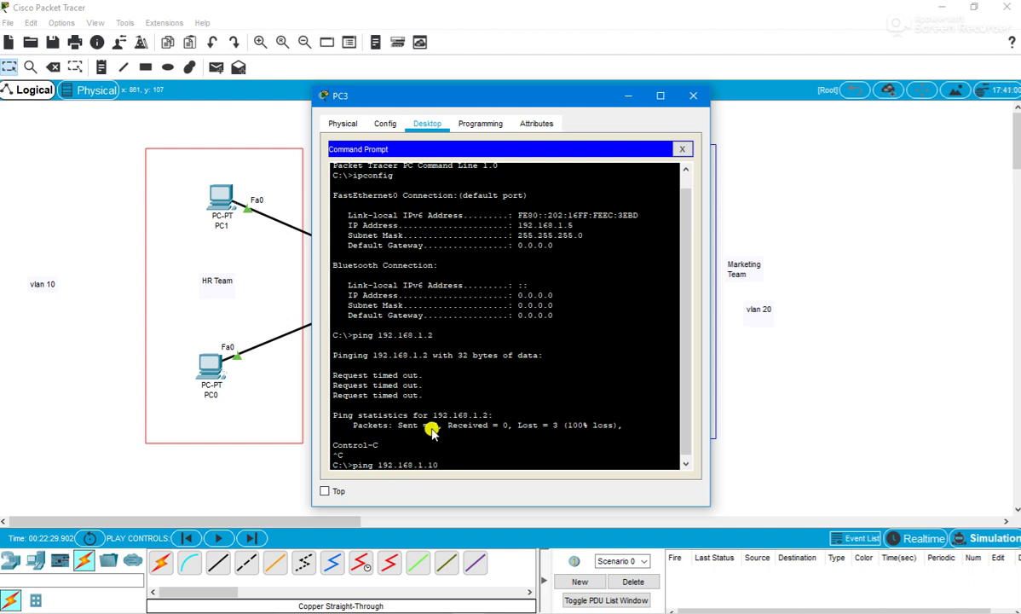
key("Return")
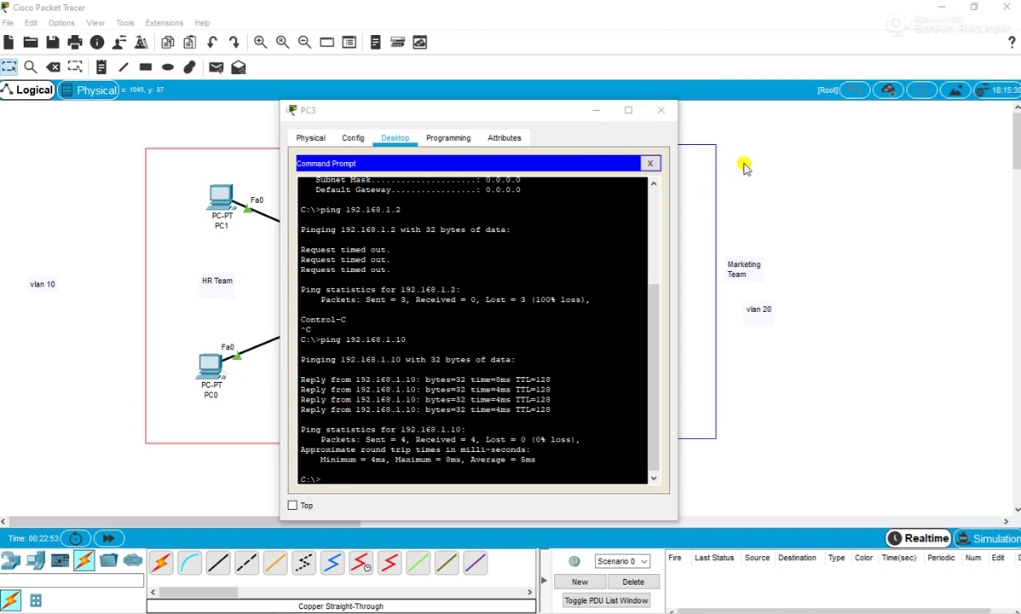
left_click(653, 164)
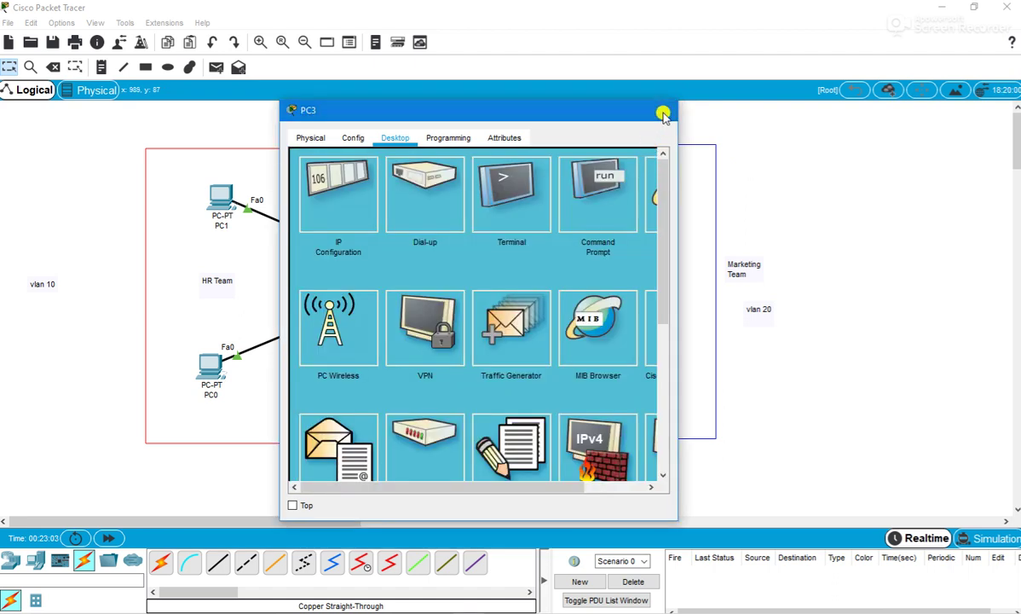
left_click(660, 112)
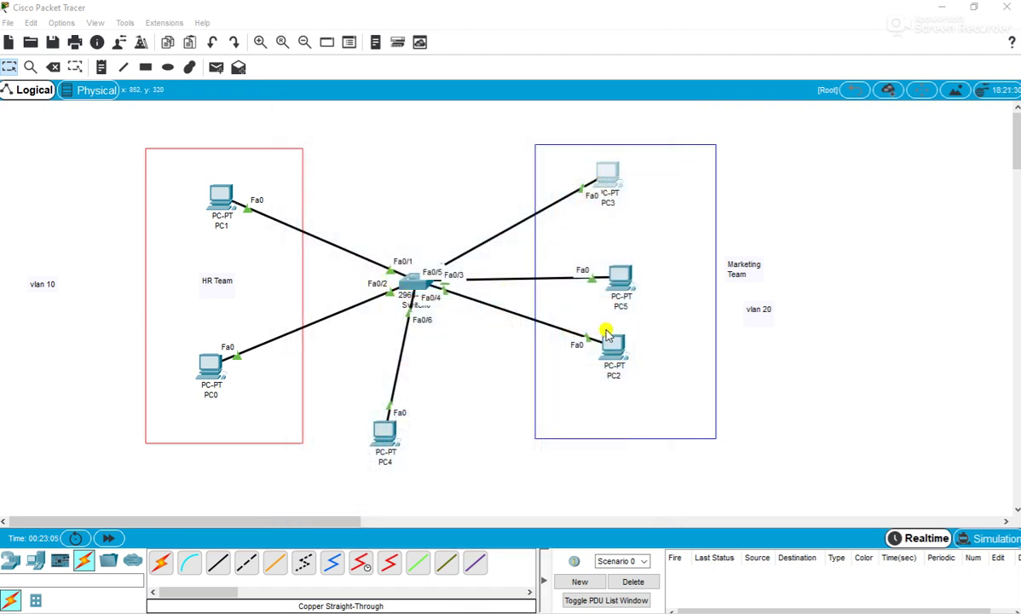
Switch to Simulation mode and add a simple PDU from PC3 to PC2.
left_click(216, 66)
left_click(989, 538)
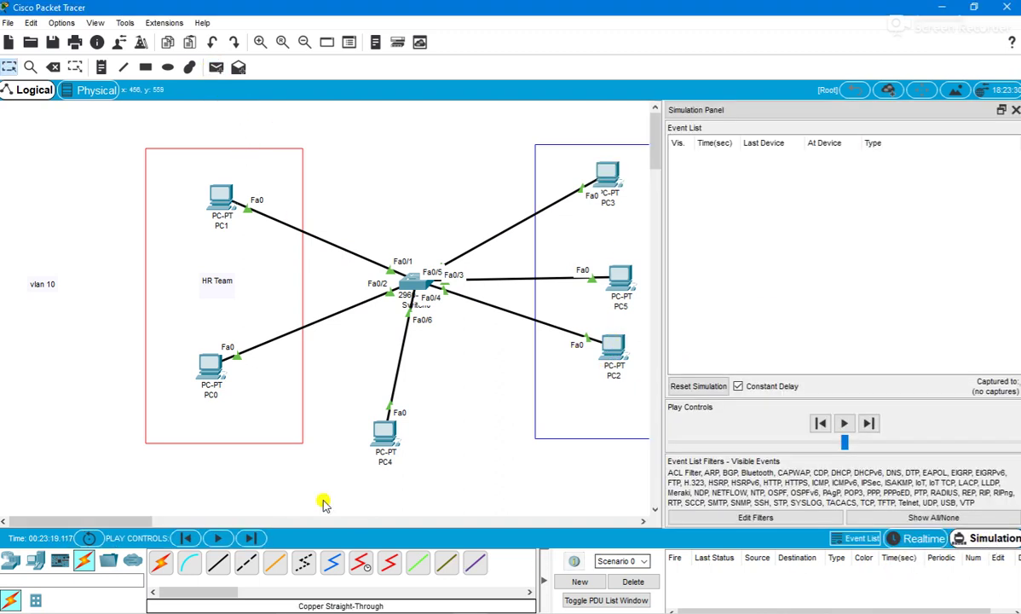
left_click(216, 67)
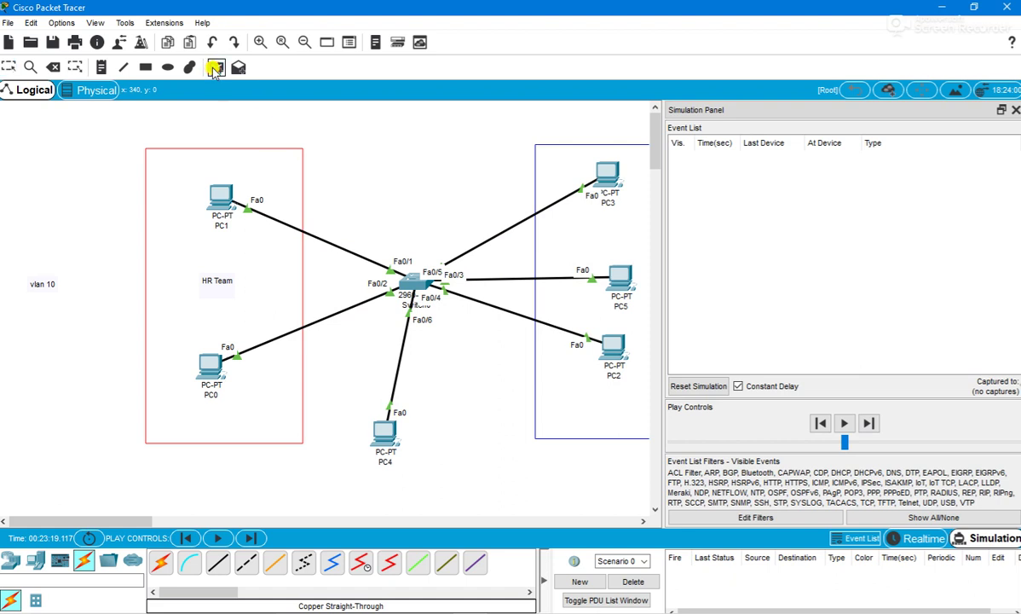
left_click(602, 171)
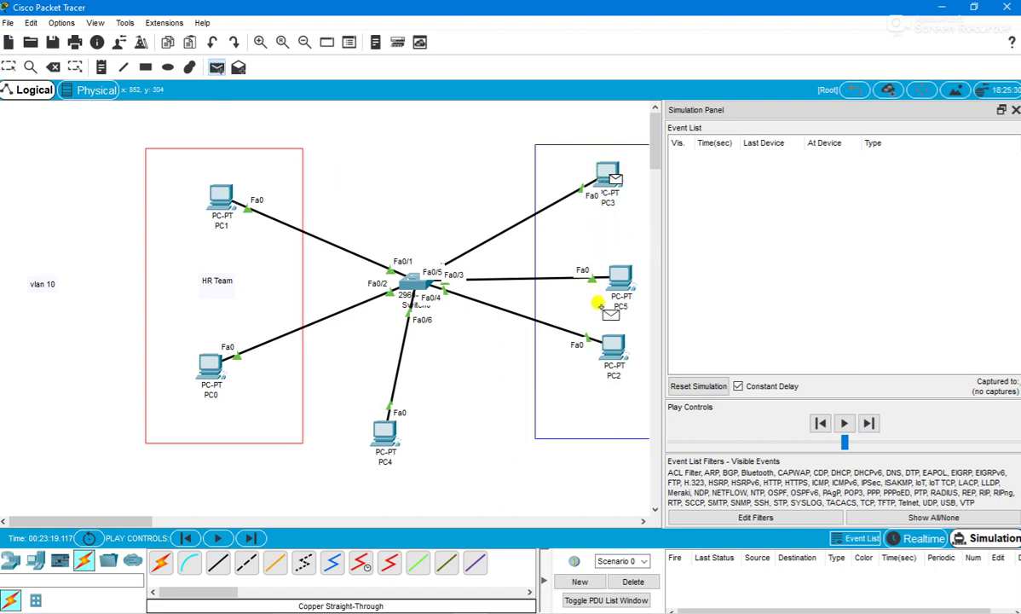
left_click(605, 349)
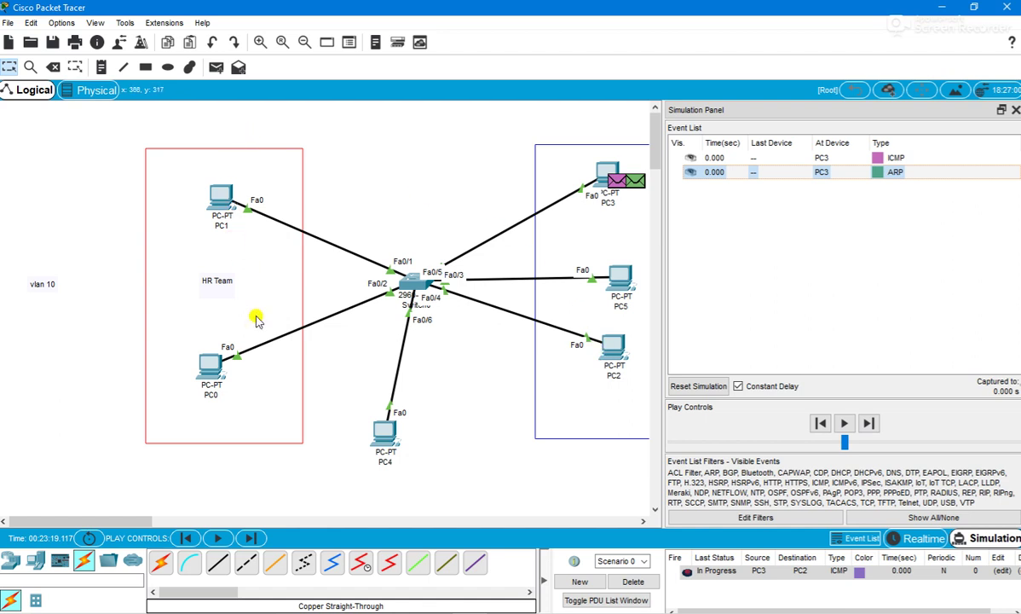
Advance the simulation event by event until PC2's ICMP reply reaches PC3, widening the workspace to show the whole Marketing Team area.
left_click(252, 538)
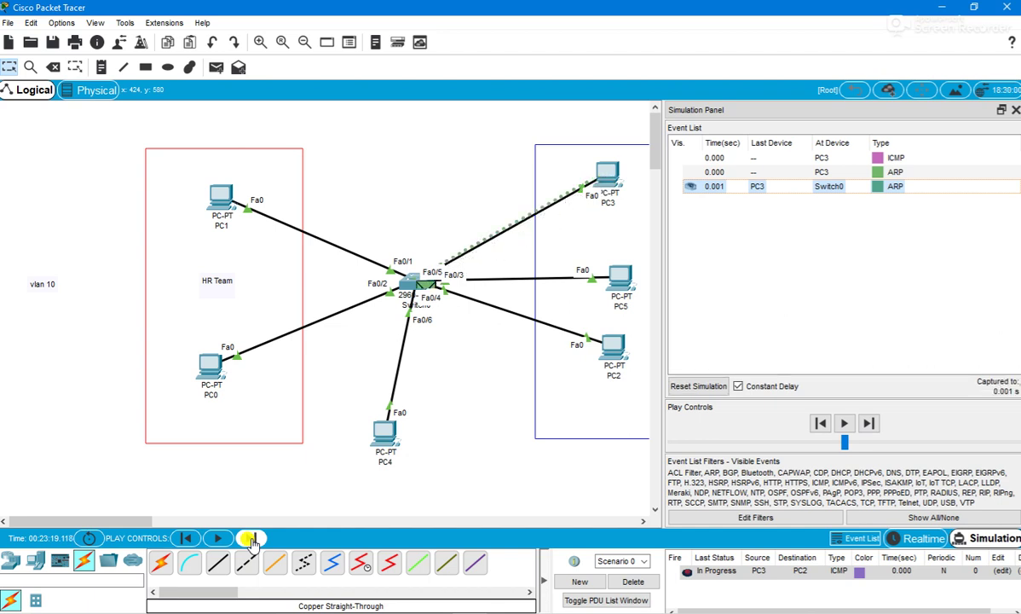
left_click(252, 539)
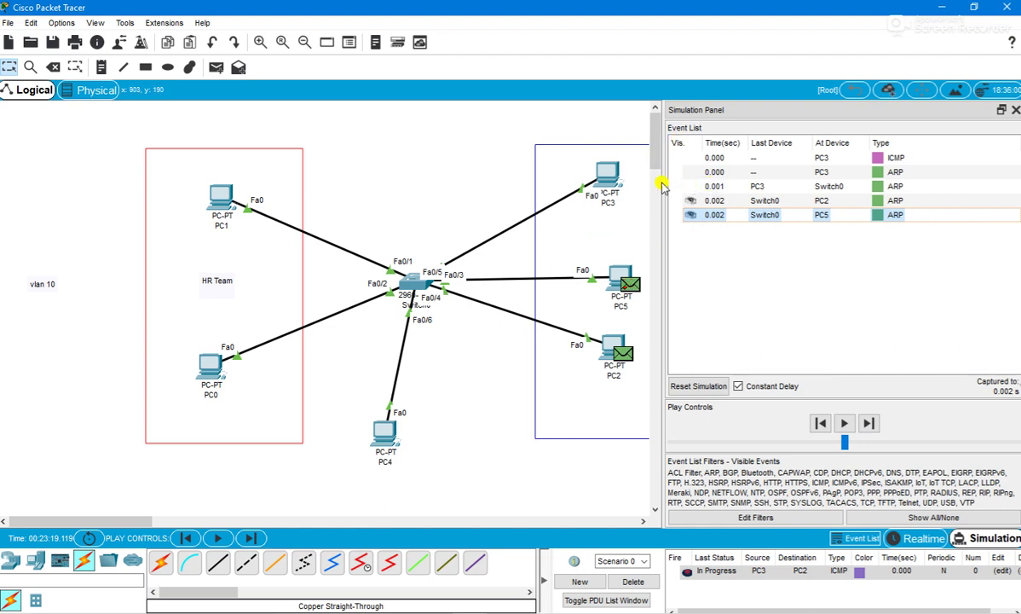
left_click_drag(664, 185, 737, 185)
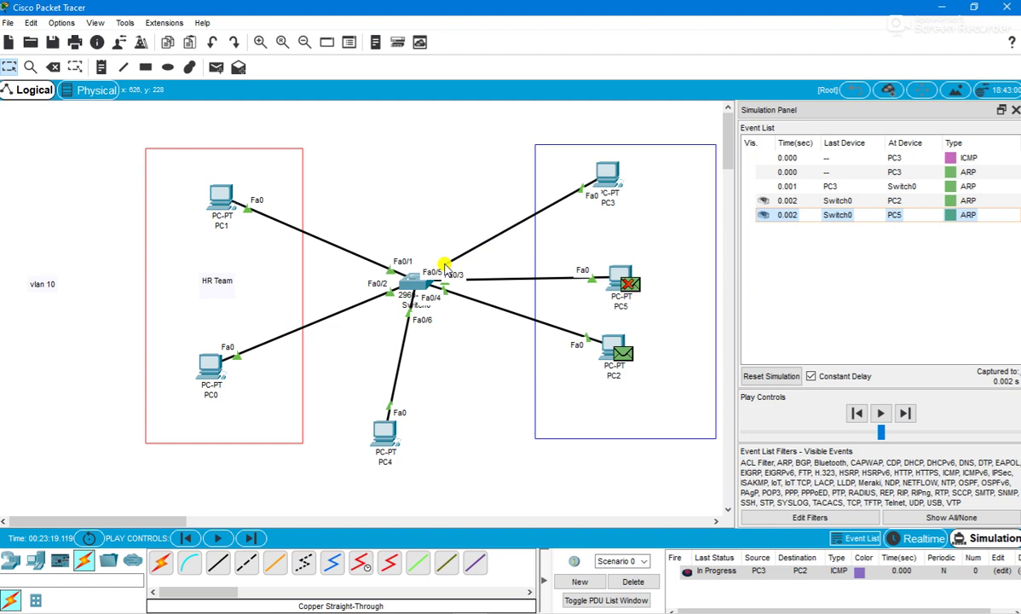
left_click(250, 538)
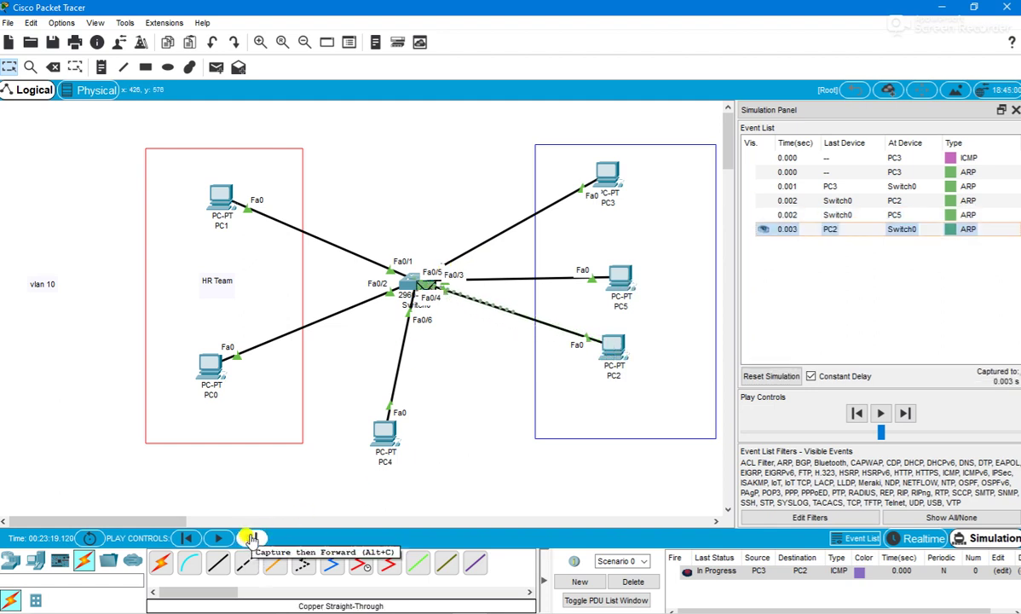
left_click(251, 539)
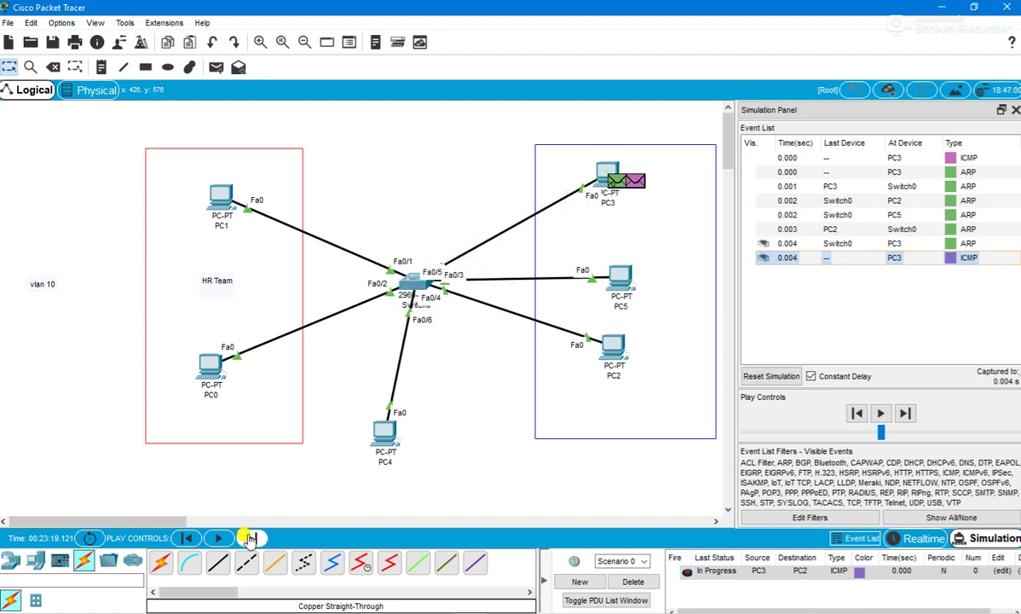
left_click(251, 539)
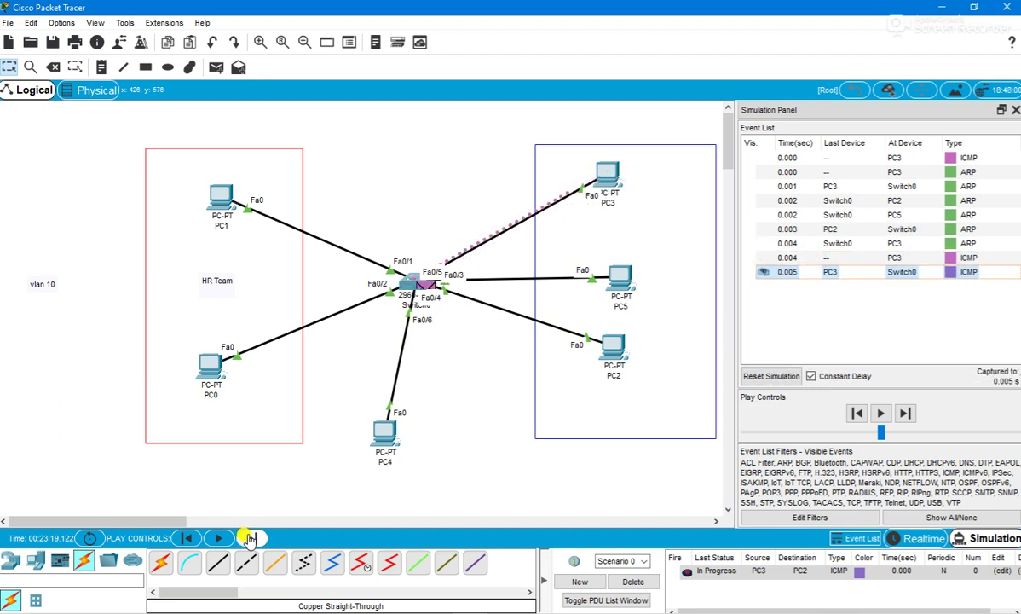
left_click(251, 538)
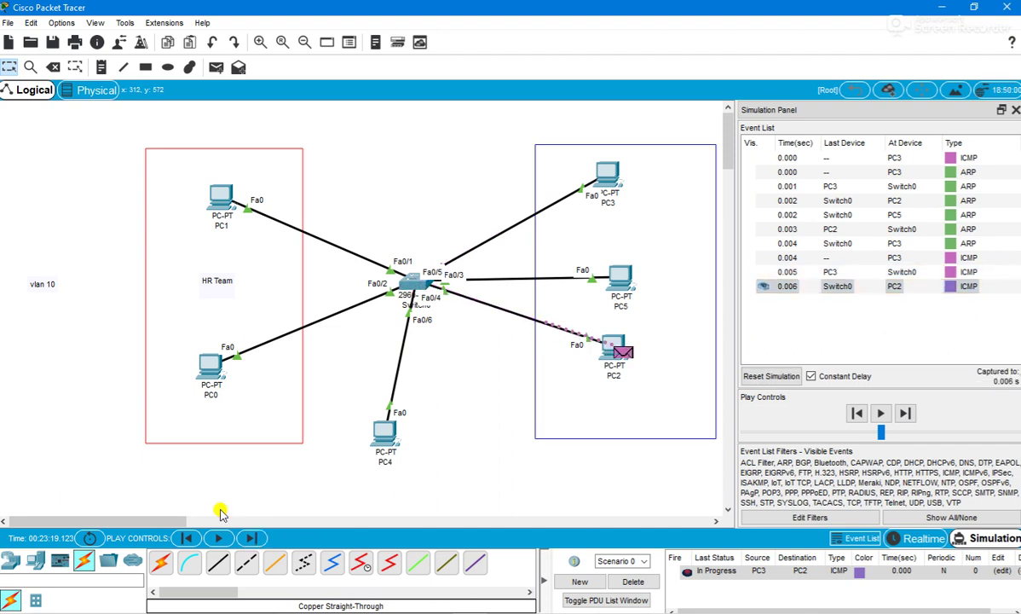
left_click(251, 538)
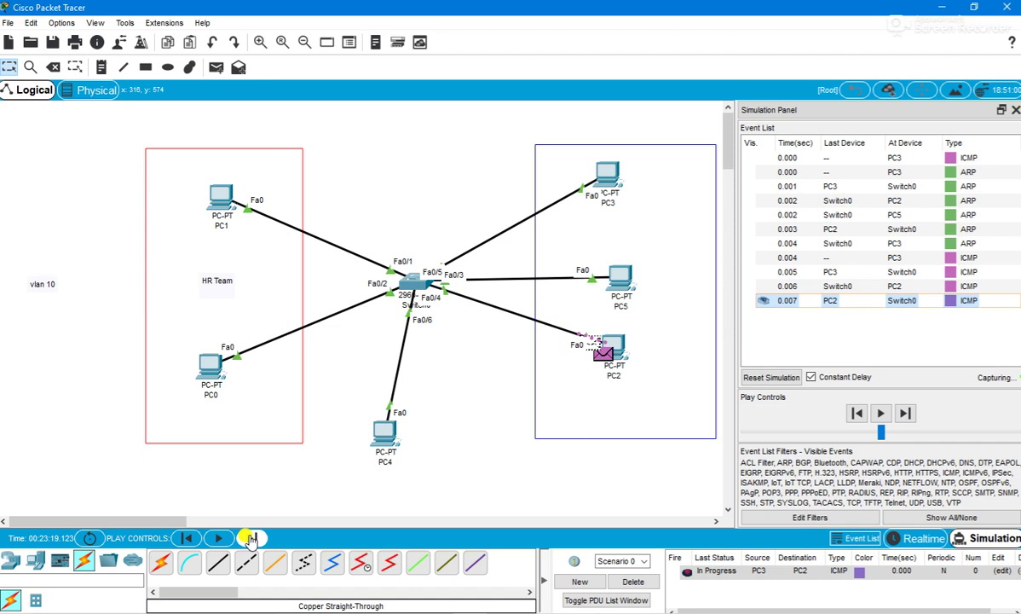
left_click(250, 539)
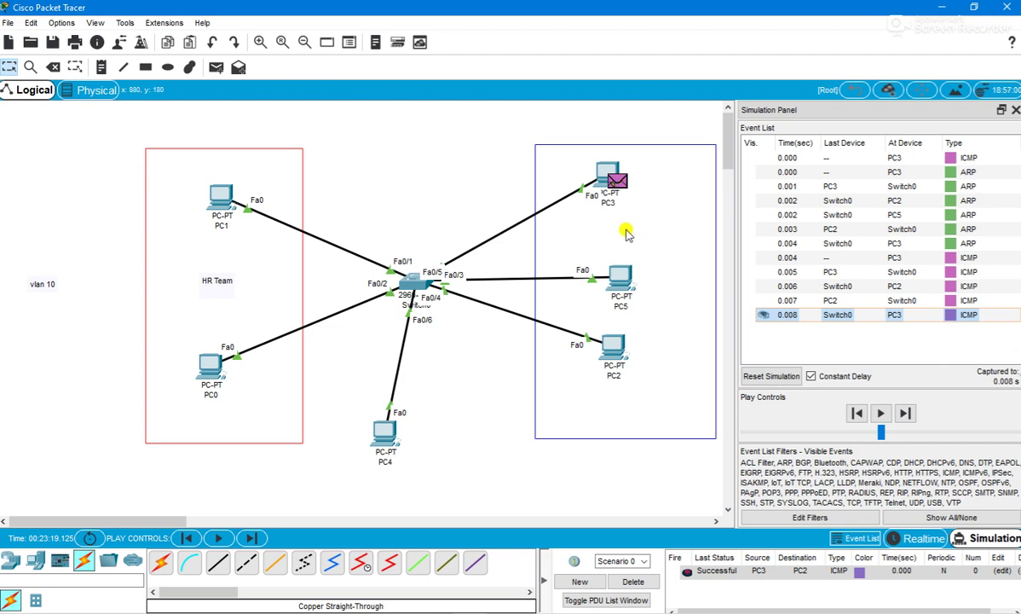
Delete the current PDU scenario and add a simple PDU from PC1 to PC2 to test traffic between the two VLANs.
left_click(643, 585)
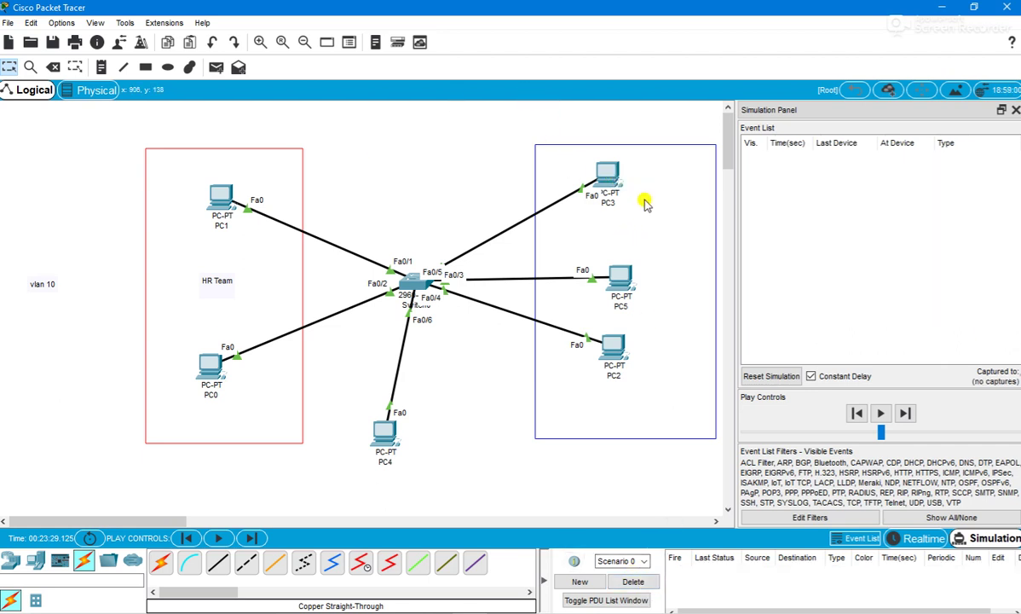
left_click(219, 68)
left_click(213, 194)
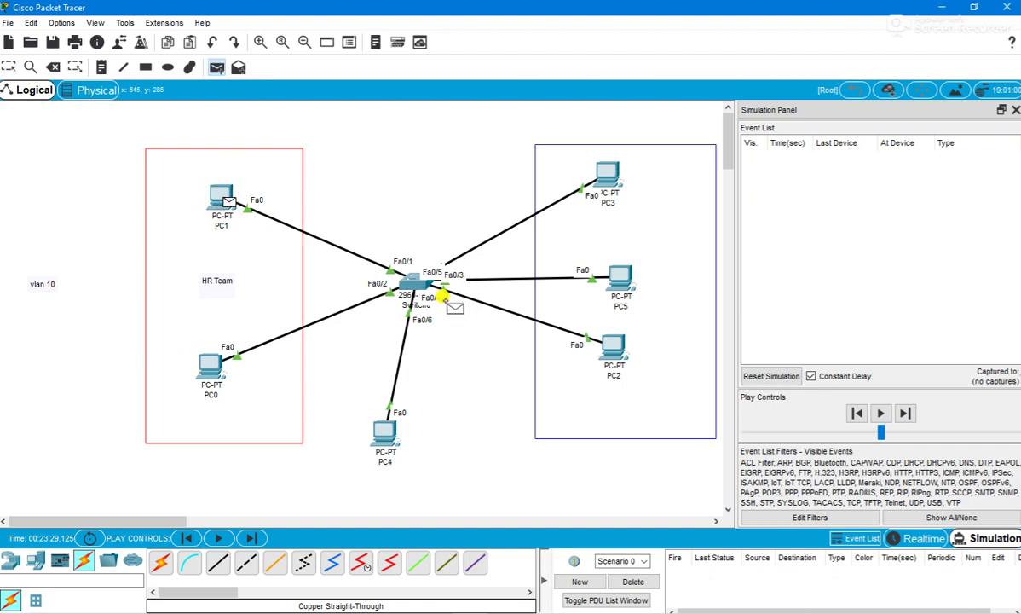
mouse_move(607, 339)
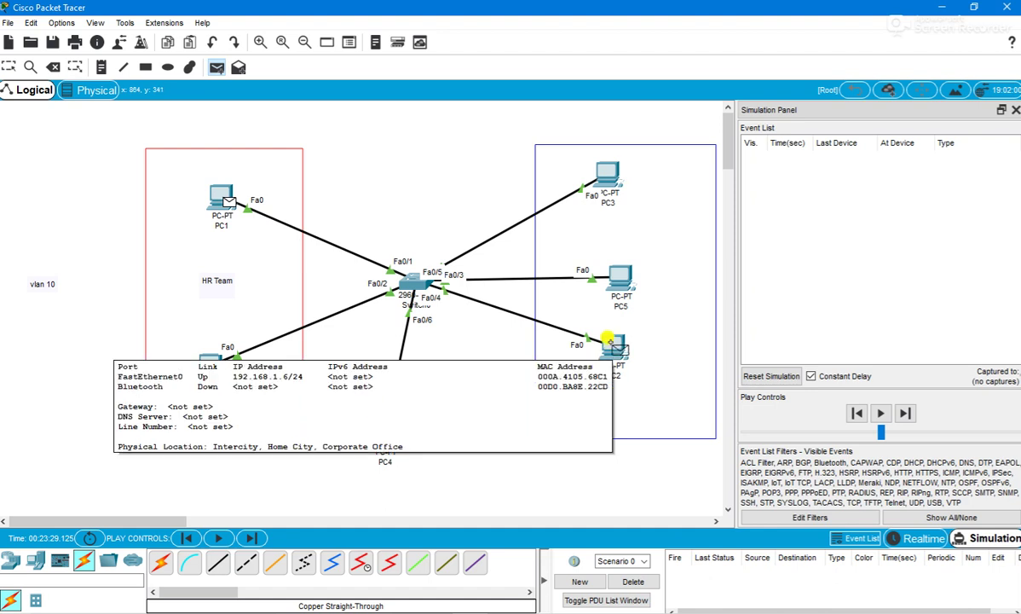
left_click(607, 341)
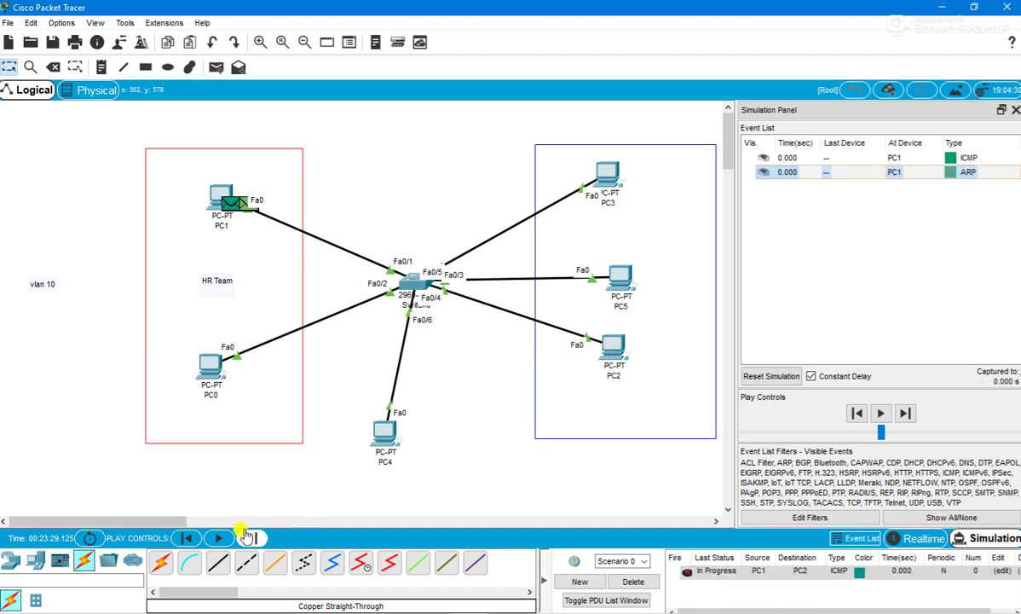
Advance the PC1-to-PC2 simulation event by event up to Switch0's STP event at 1.817 s.
left_click(250, 538)
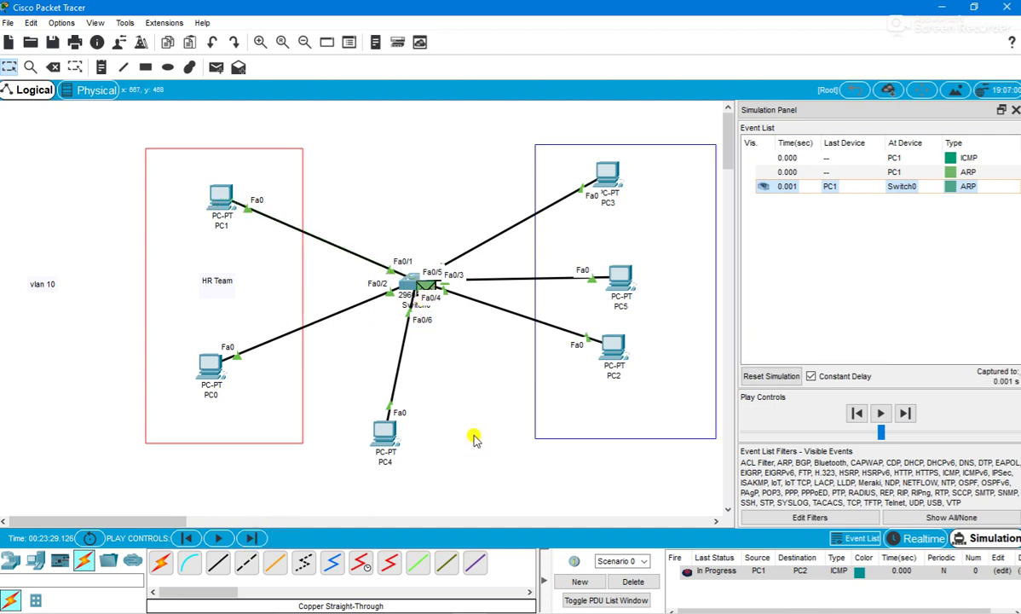
left_click(251, 538)
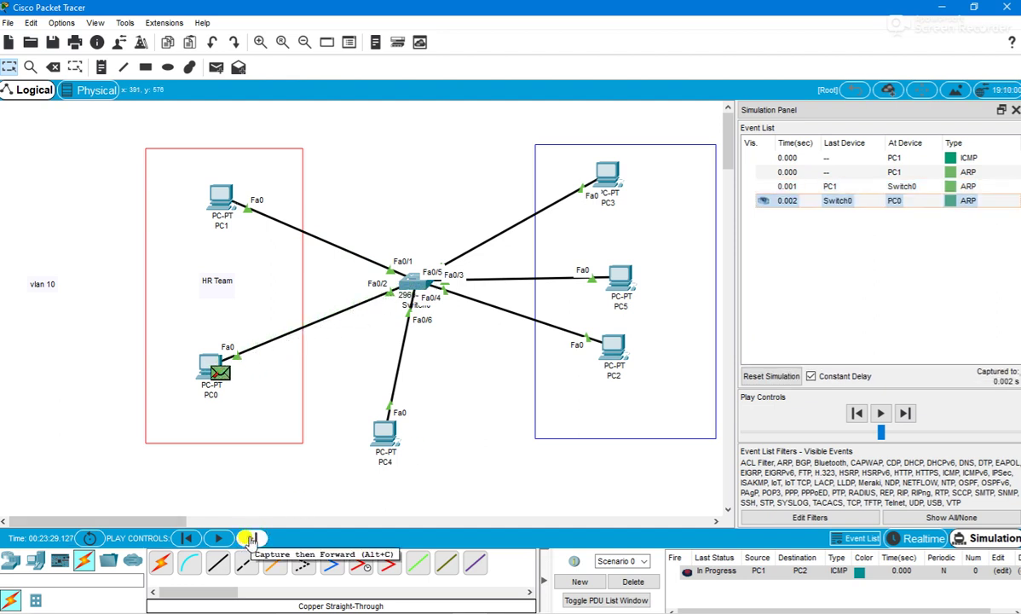
left_click(251, 538)
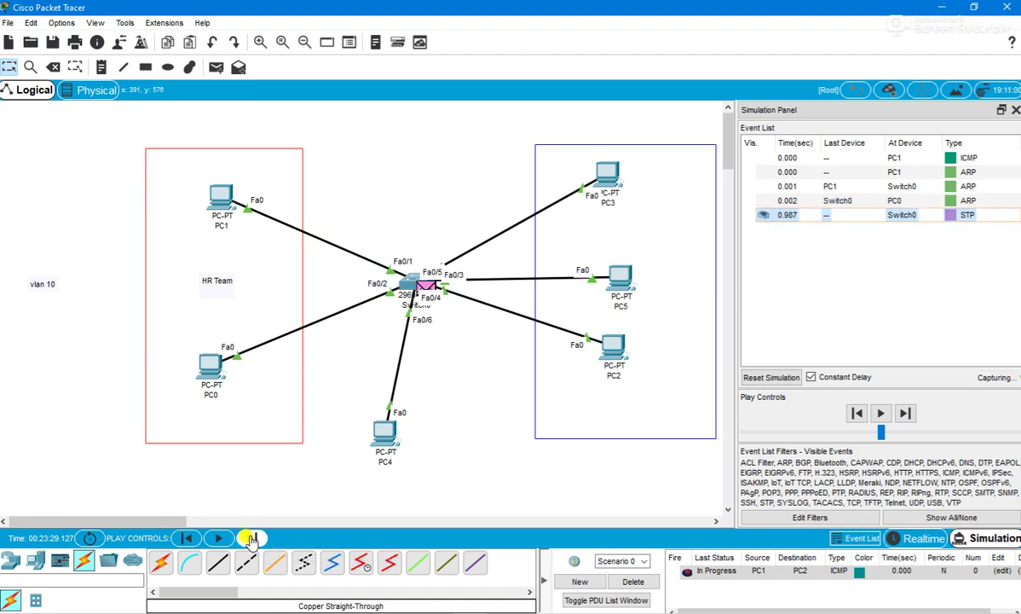
left_click(250, 538)
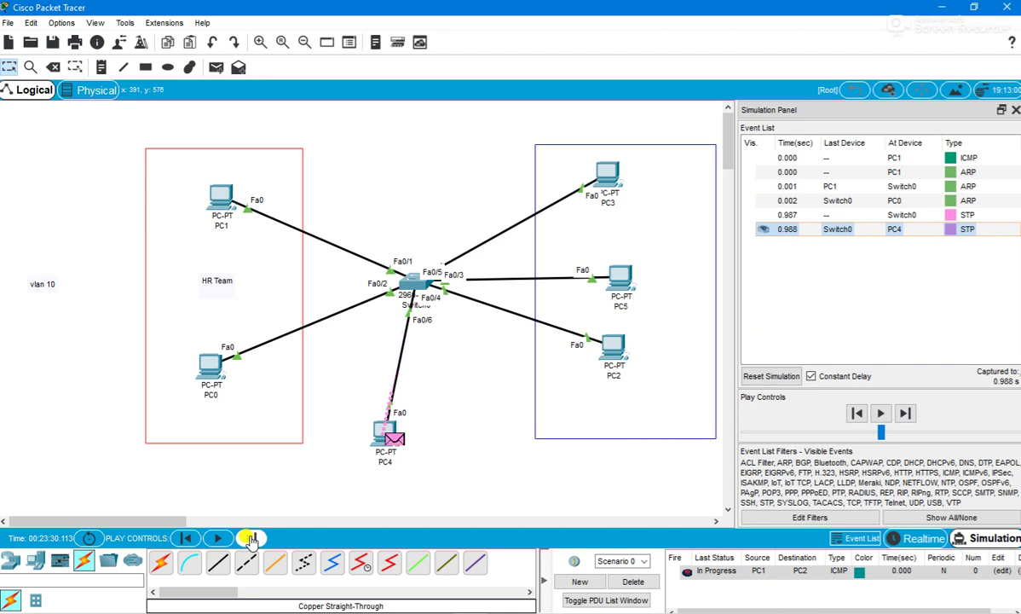
left_click(250, 538)
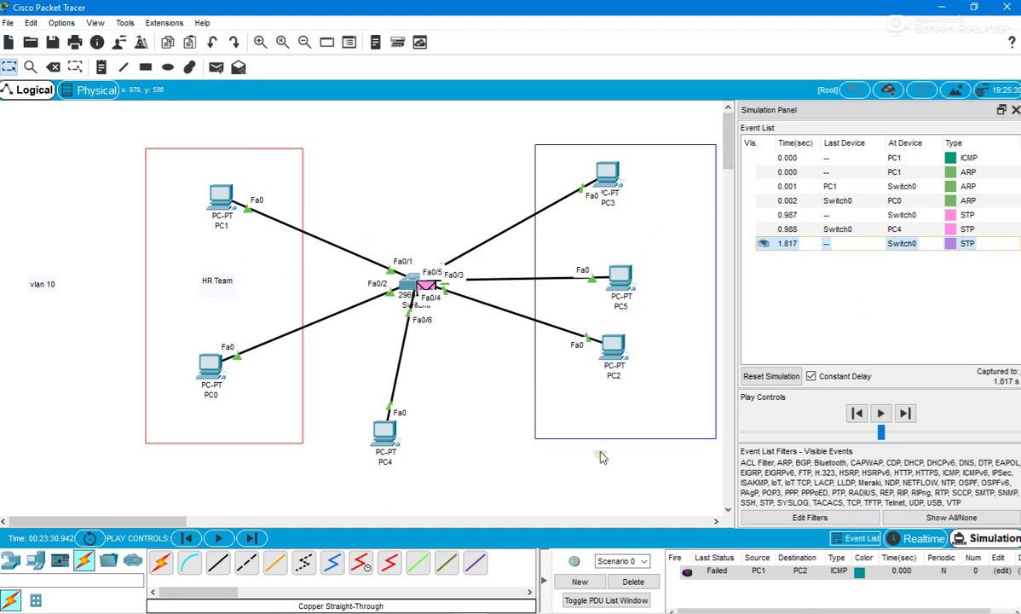
Delete the PC1-to-PC2 PDU scenario and move PC4 slightly to sit directly below the switch.
left_click(632, 581)
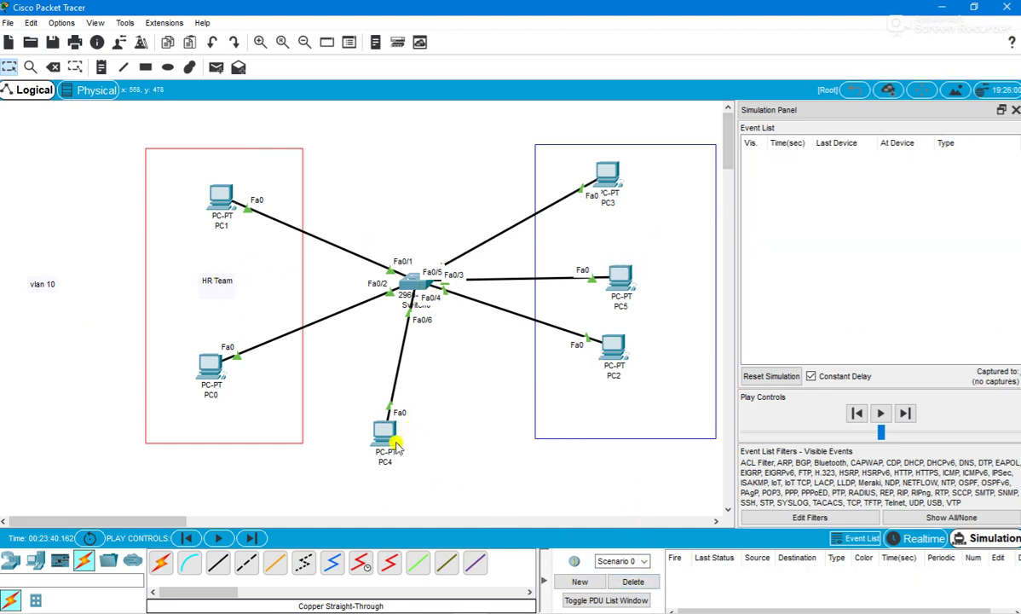
left_click_drag(389, 439, 414, 449)
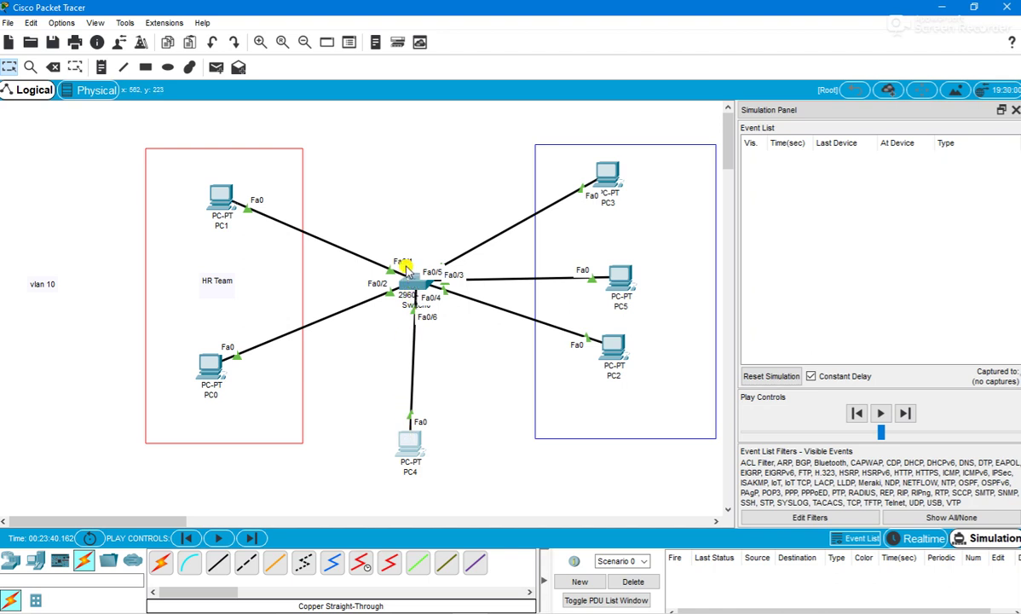
Add a simple PDU from PC4 to PC3 to test traffic from the unassigned PC into the Marketing Team.
left_click(216, 67)
left_click(407, 438)
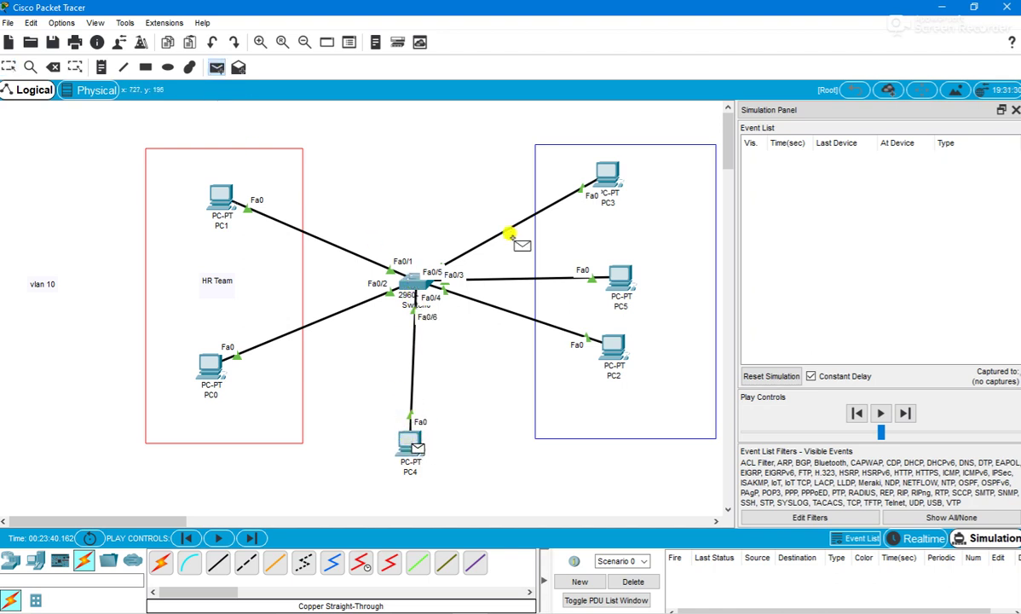
left_click(599, 171)
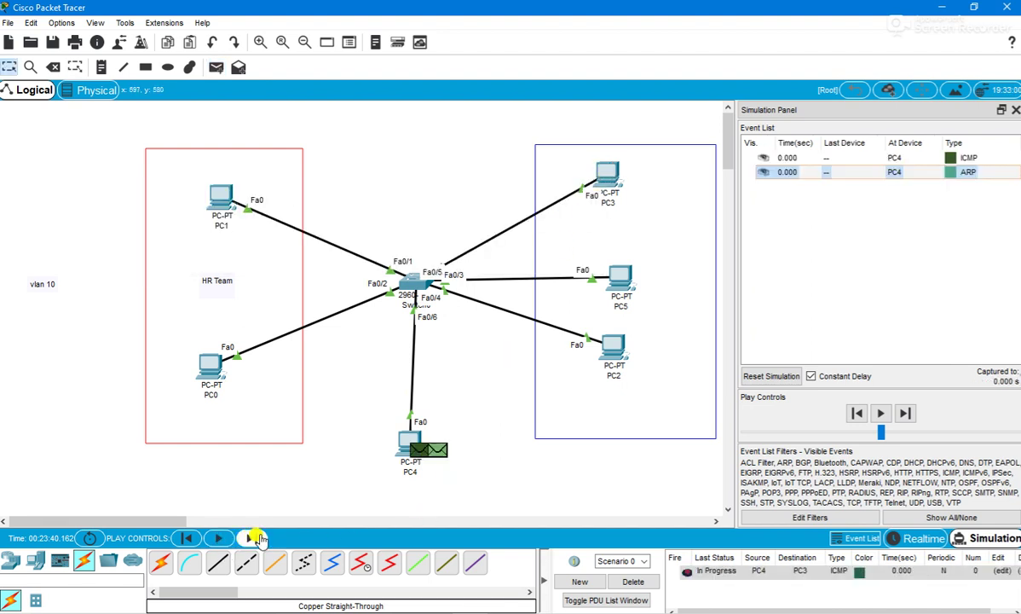
Advance the PC4-to-PC3 simulation event by event until Switch0's STP frame reaches PC4 at 1.971 s.
left_click(257, 538)
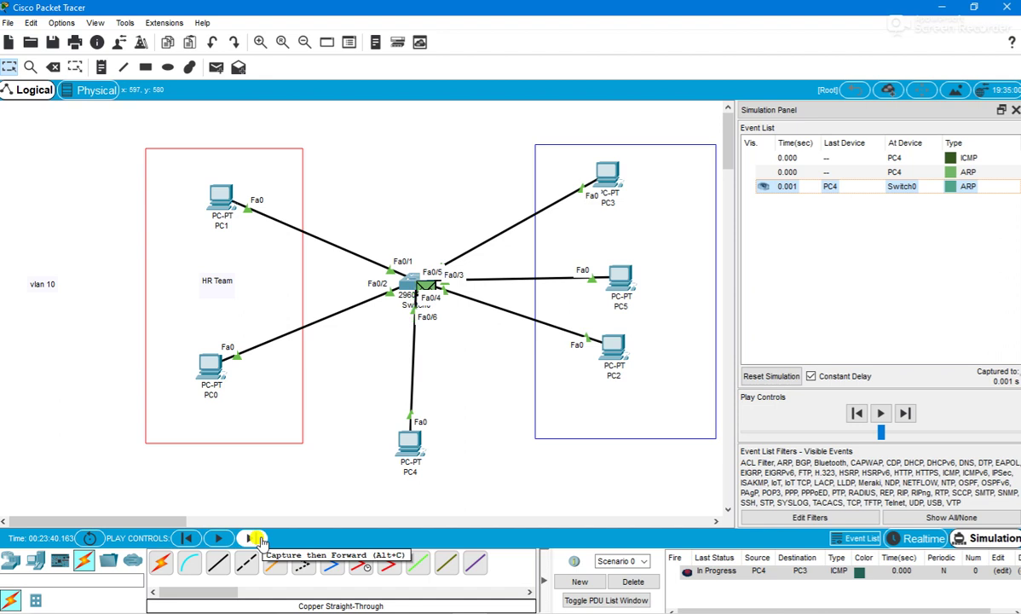
left_click(257, 538)
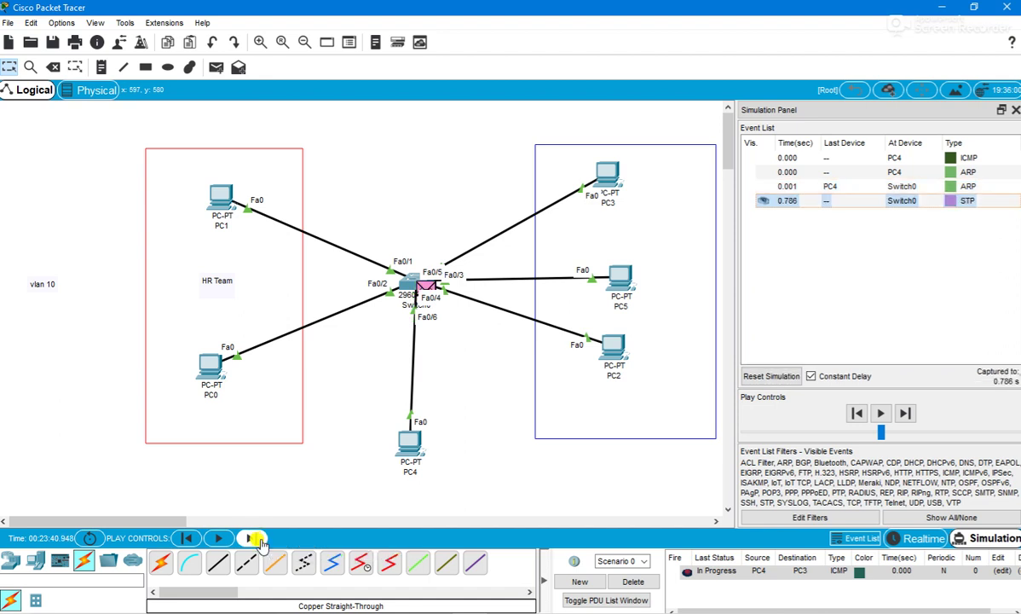
left_click(257, 538)
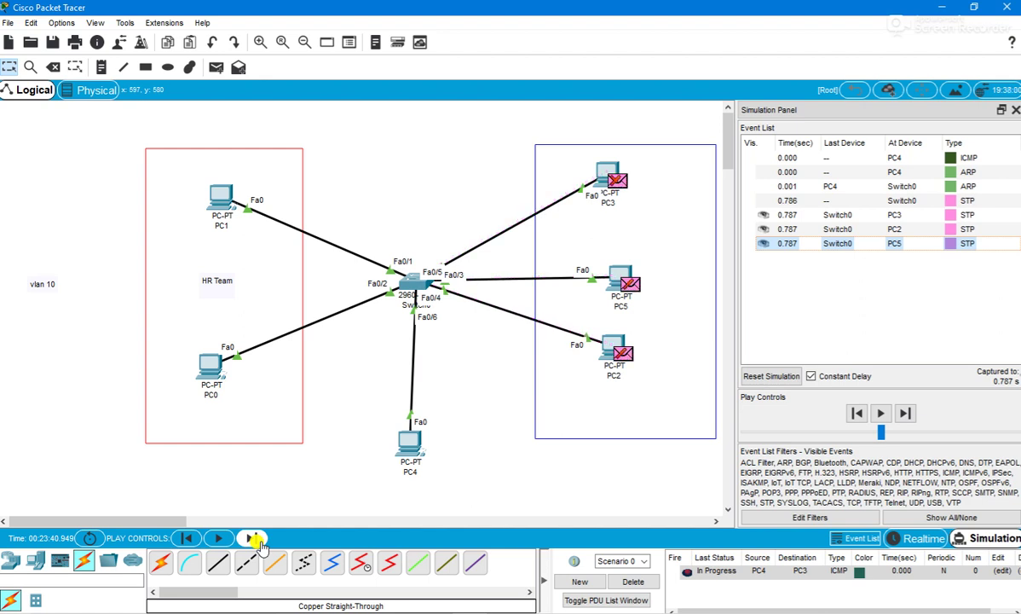
left_click(258, 538)
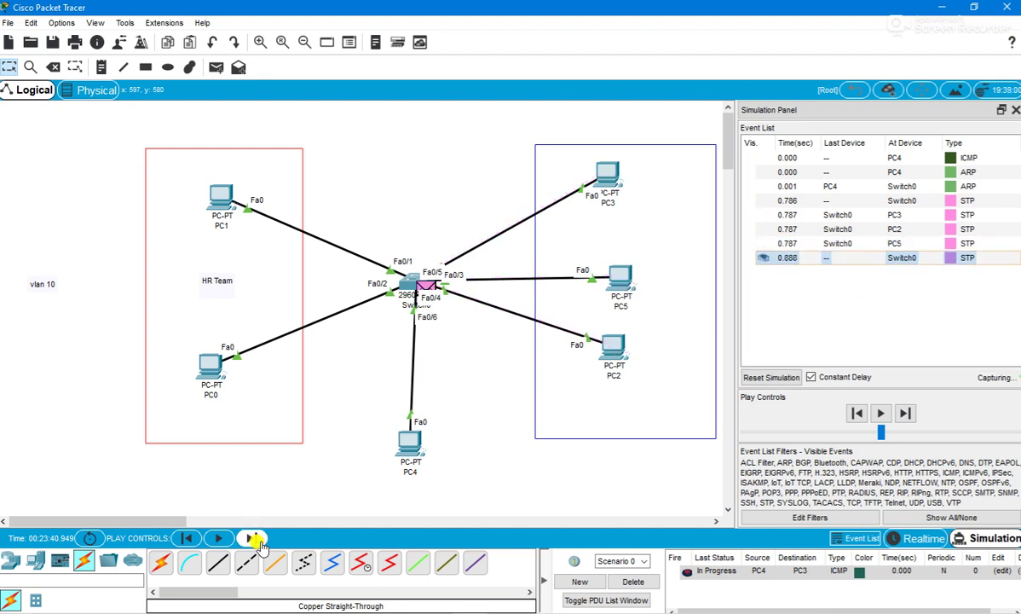
left_click(257, 538)
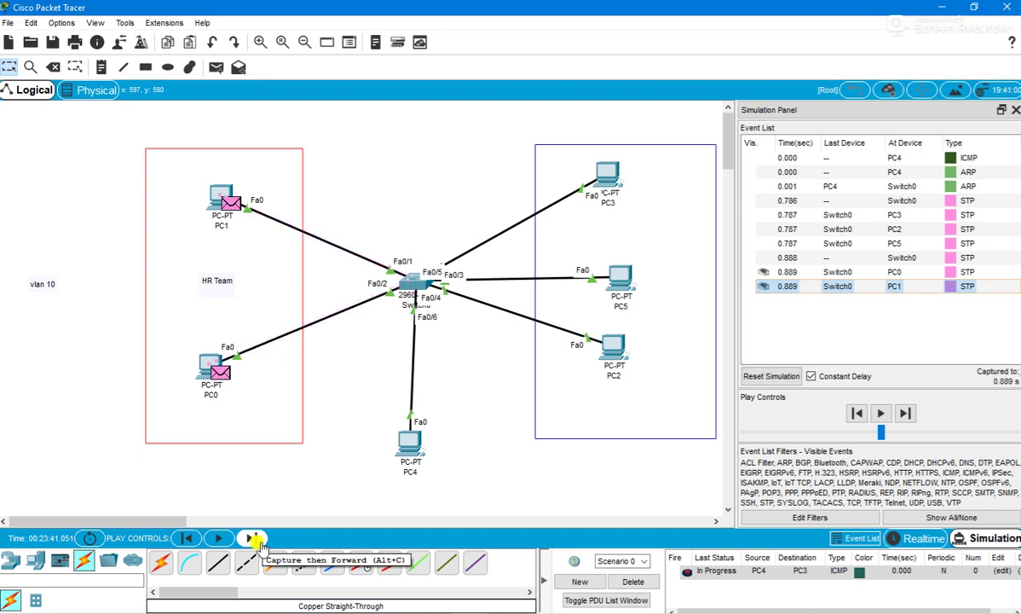
left_click(256, 540)
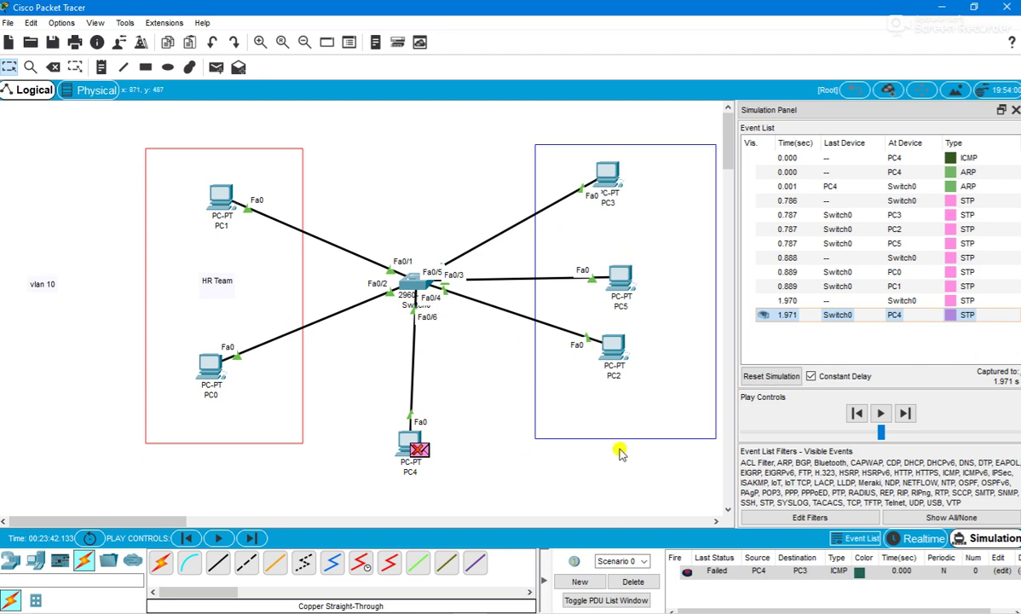
Delete the PC4-to-PC3 PDU scenario and return to Realtime mode with the Simulation Panel closed.
left_click(634, 581)
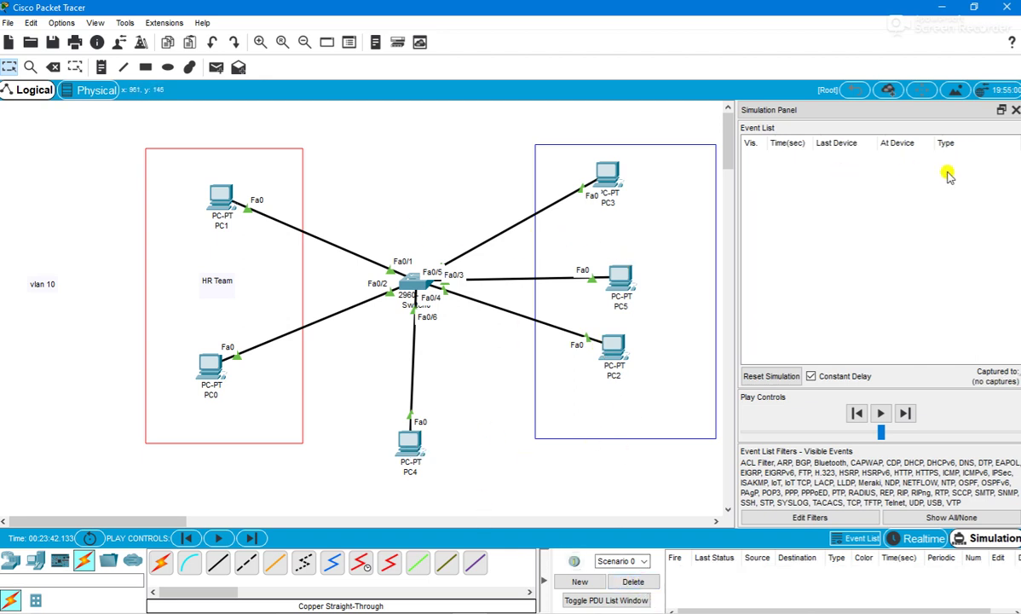
left_click(1015, 111)
left_click(921, 538)
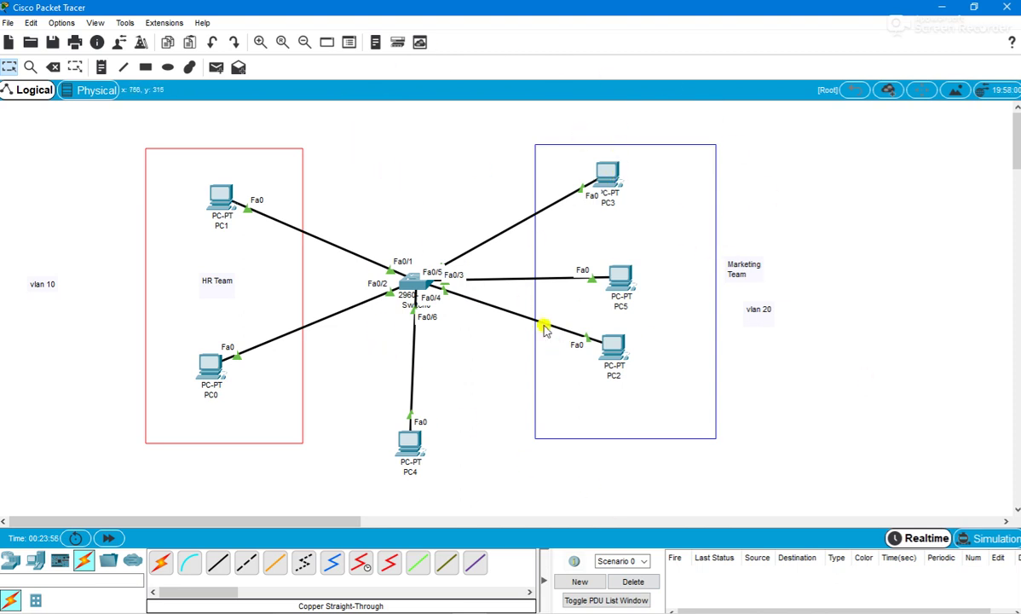
left_click_drag(511, 465, 490, 501)
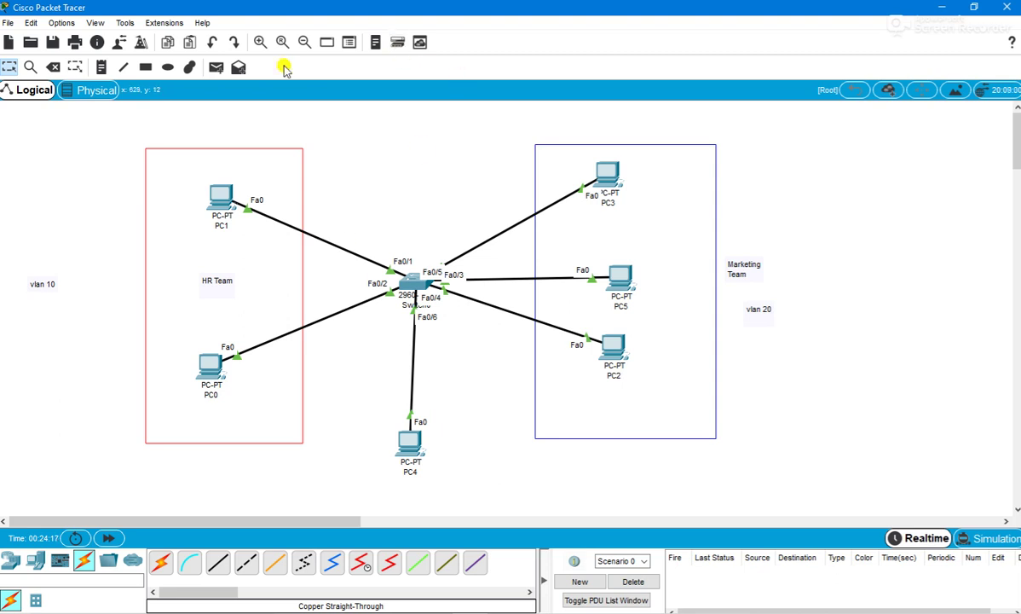
Add a simple PDU from PC1 to PC4 in Realtime mode and switch to Simulation mode.
left_click(216, 66)
left_click(224, 195)
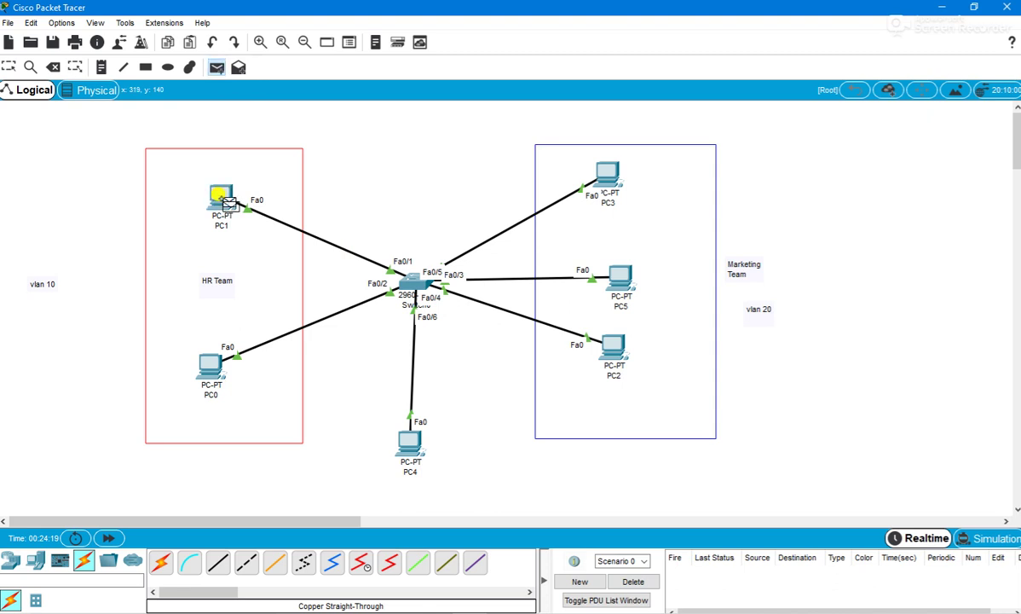
left_click(401, 440)
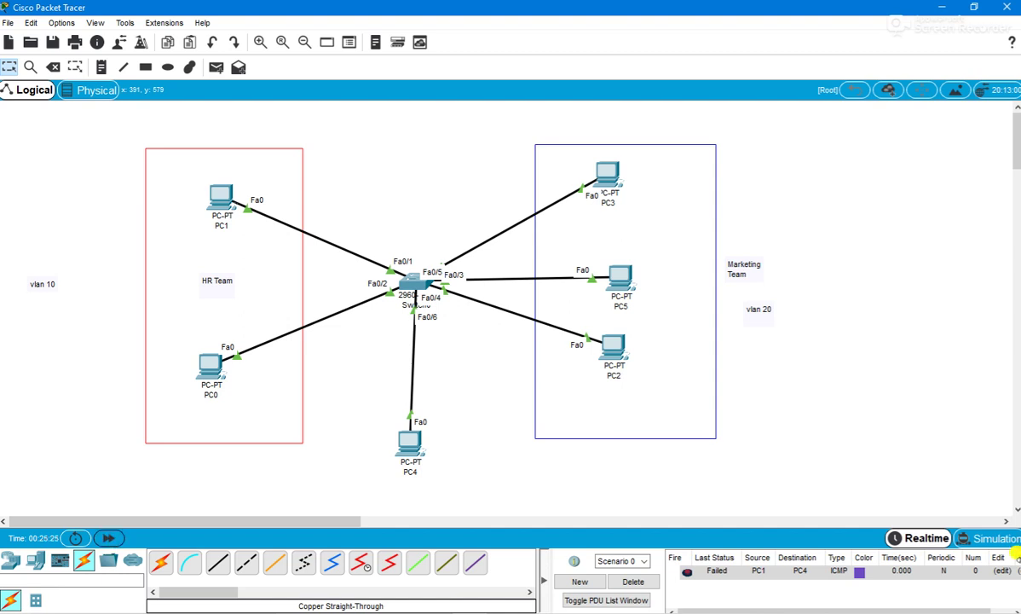
left_click(976, 538)
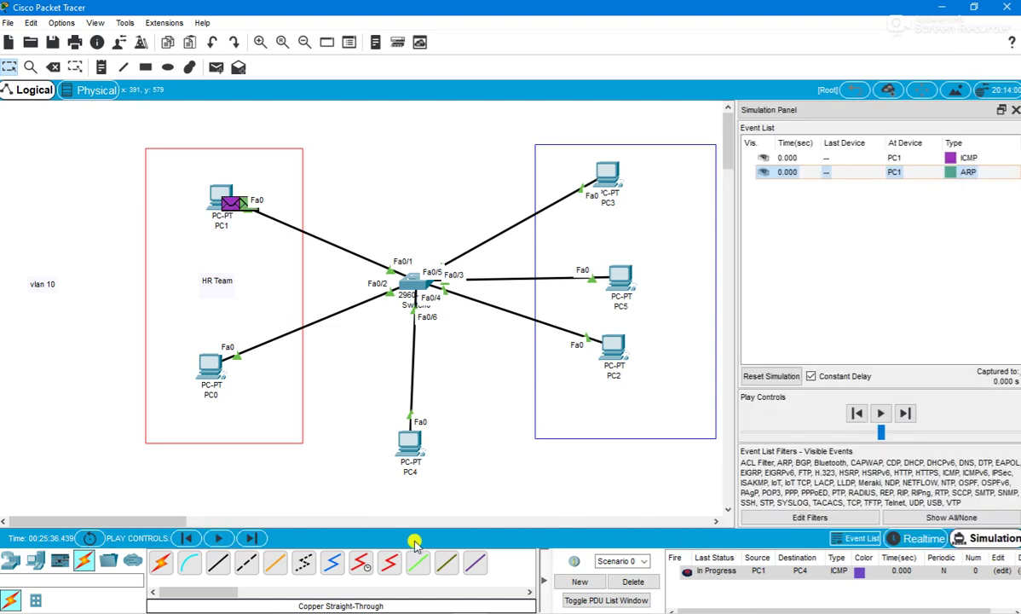
Advance the PC1-to-PC4 simulation event by event up to Switch0's STP event at 1.918 s.
left_click(251, 538)
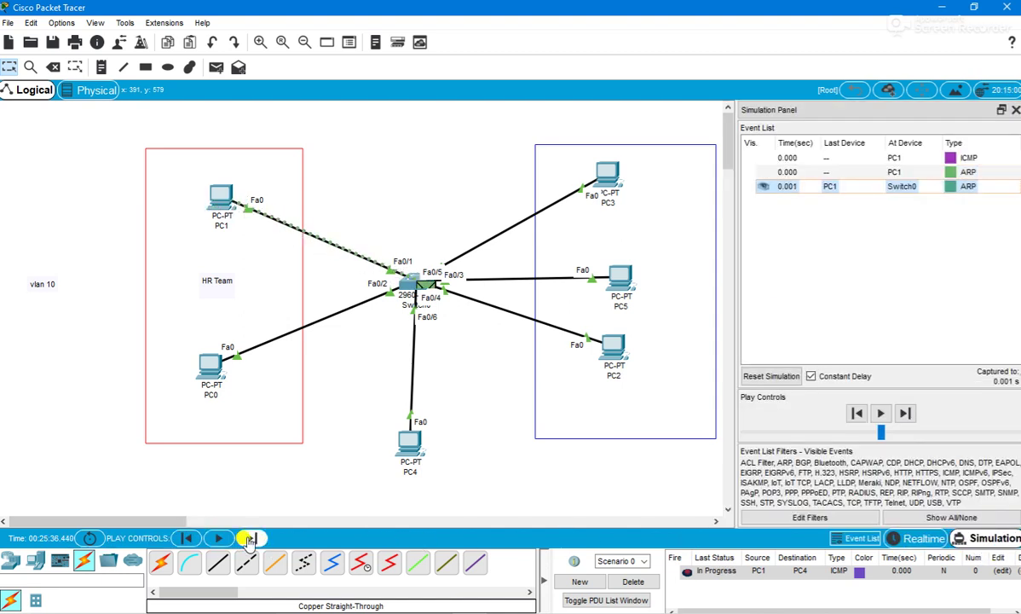
left_click(250, 538)
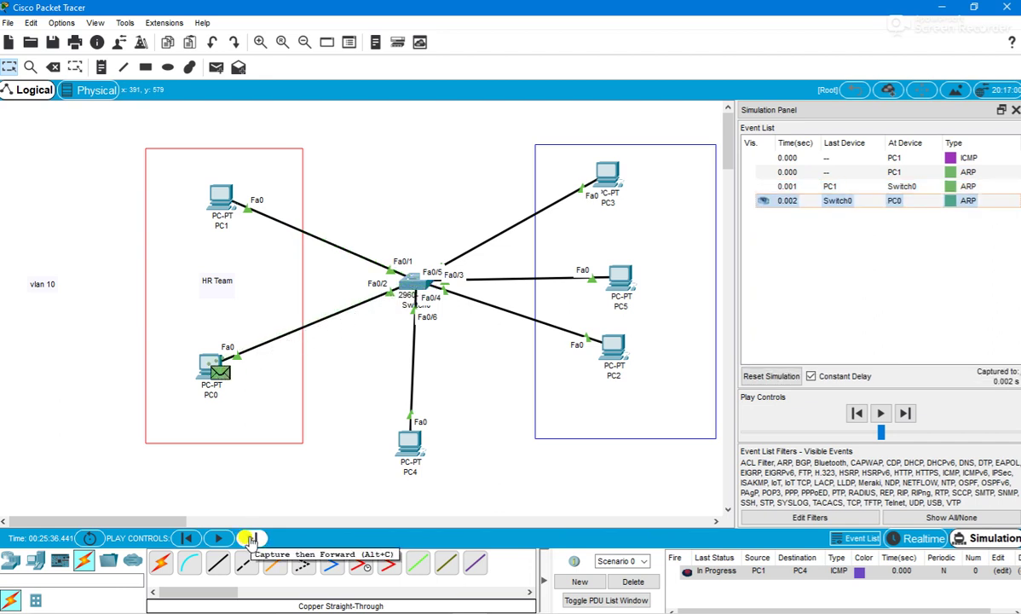
left_click(251, 539)
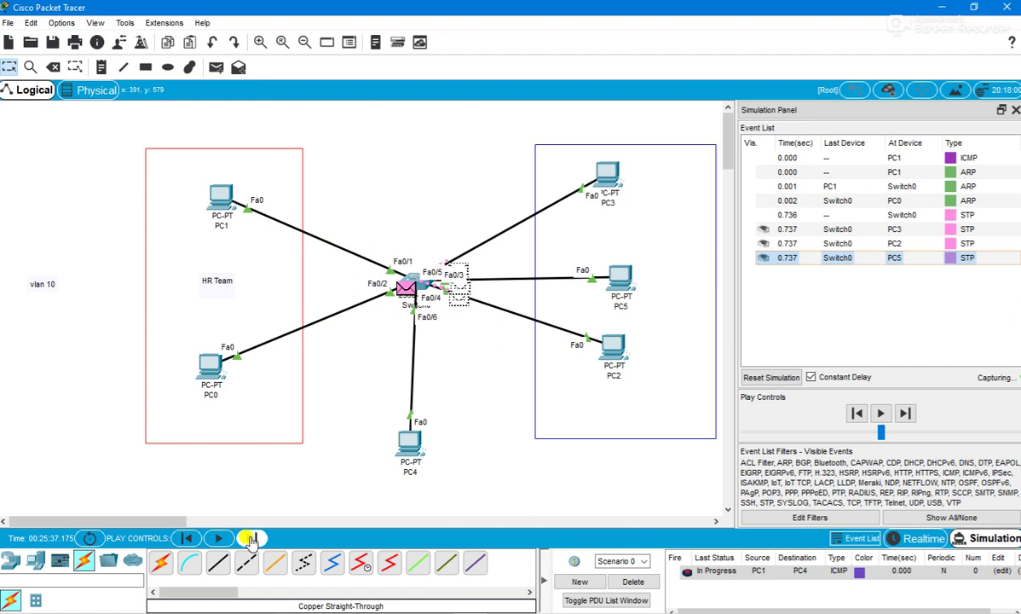
left_click(253, 540)
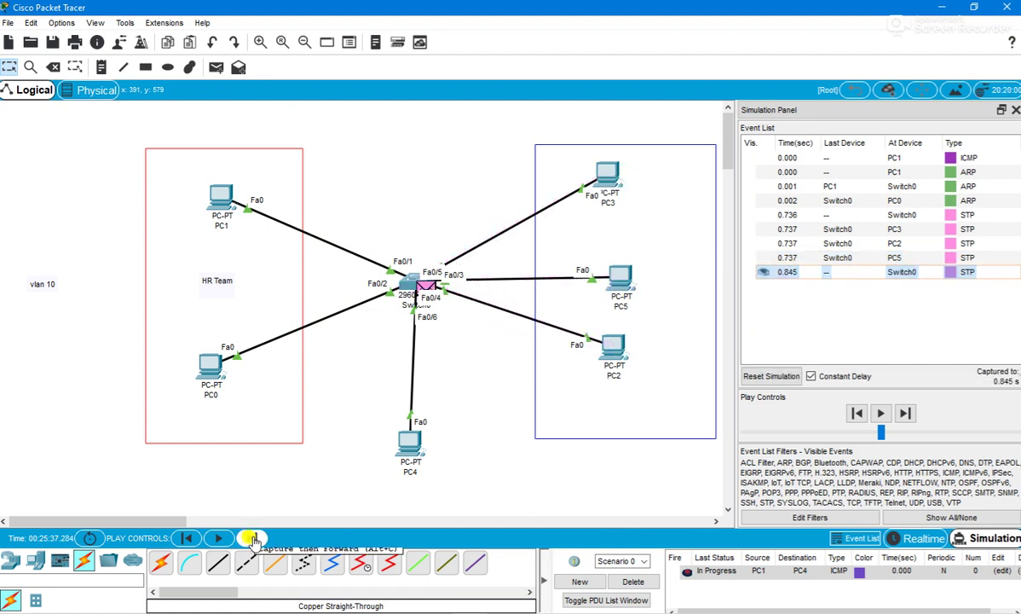
left_click(252, 540)
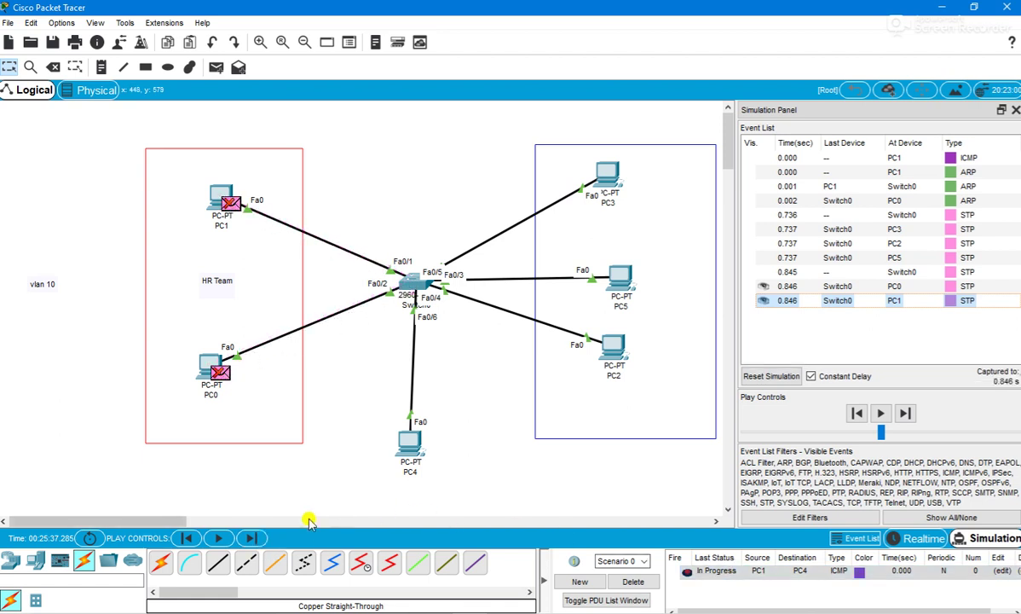
left_click(250, 539)
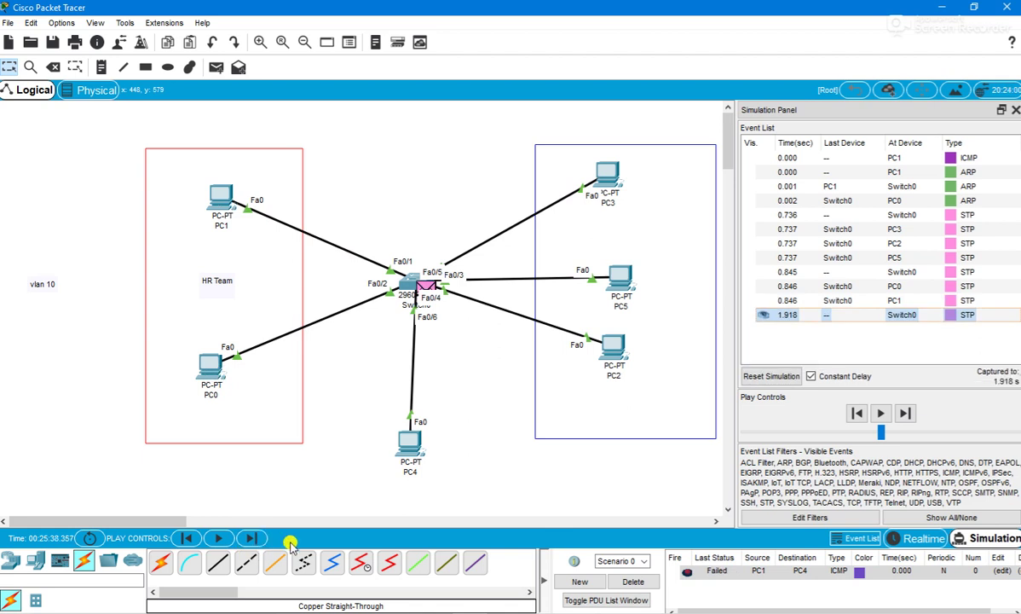
Examine the inbound Layer 2 details of PC1's ARP event at Switch0 in a floating, enlarged PDU Information window.
left_click(829, 186)
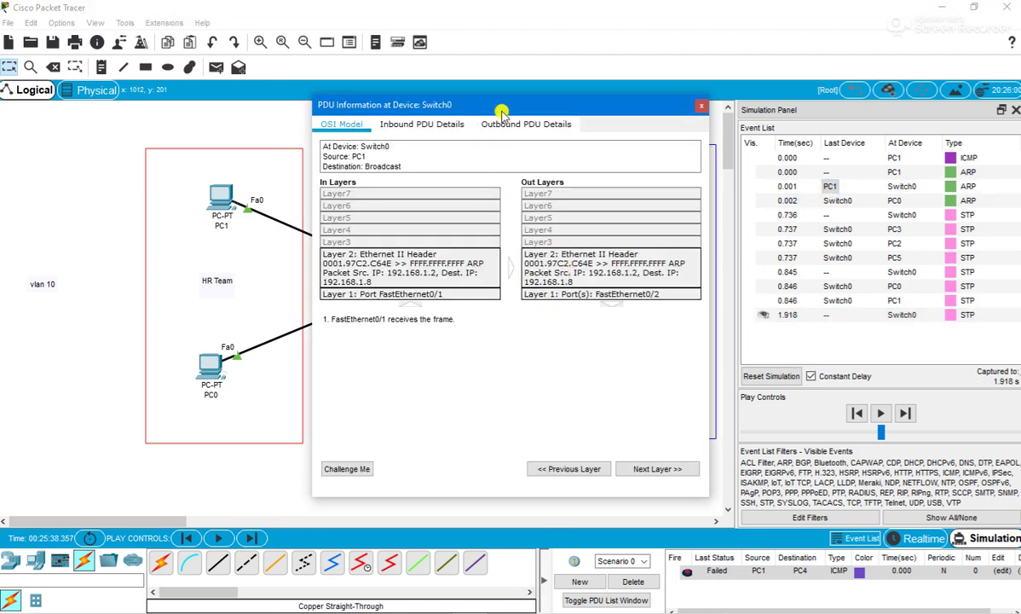
left_click_drag(502, 100, 861, 111)
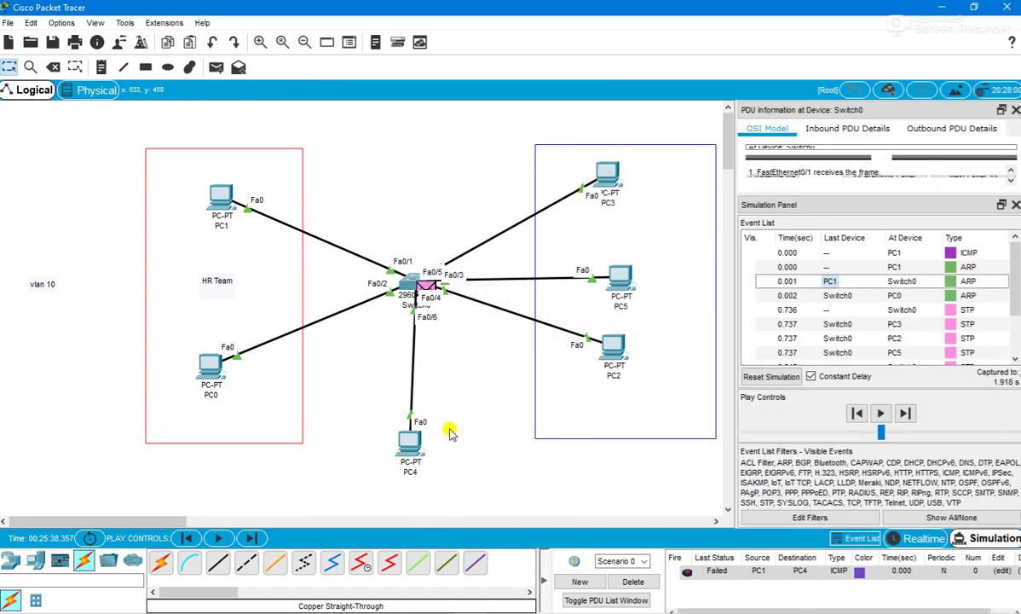
left_click(829, 284)
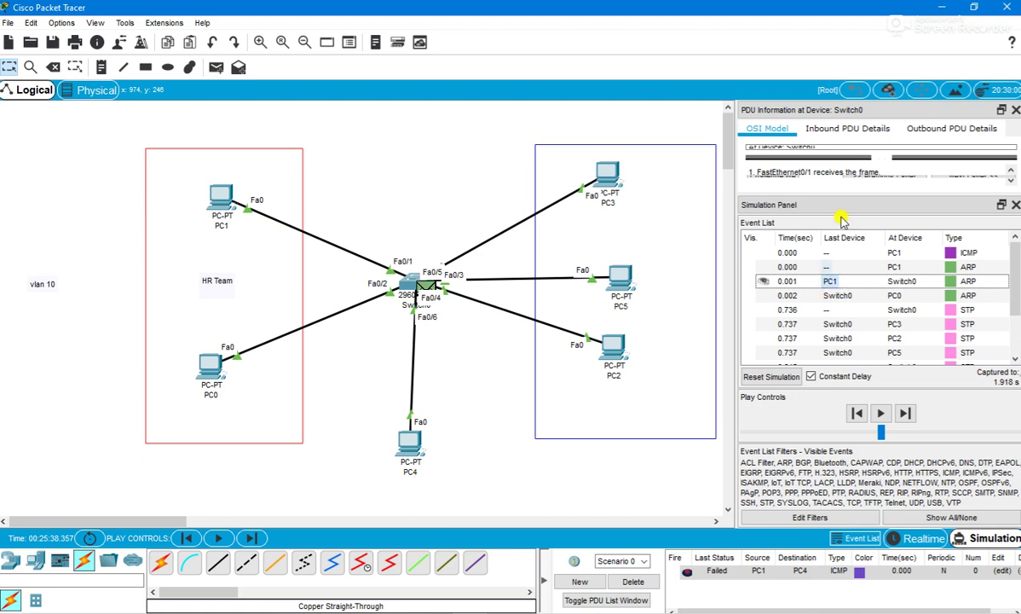
left_click_drag(759, 109, 588, 208)
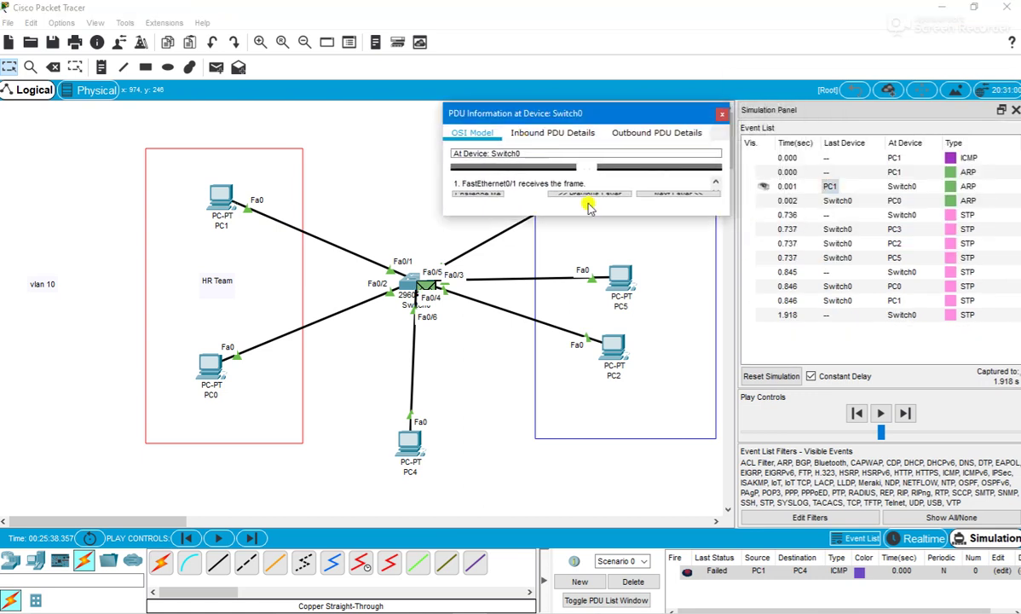
double_click(608, 117)
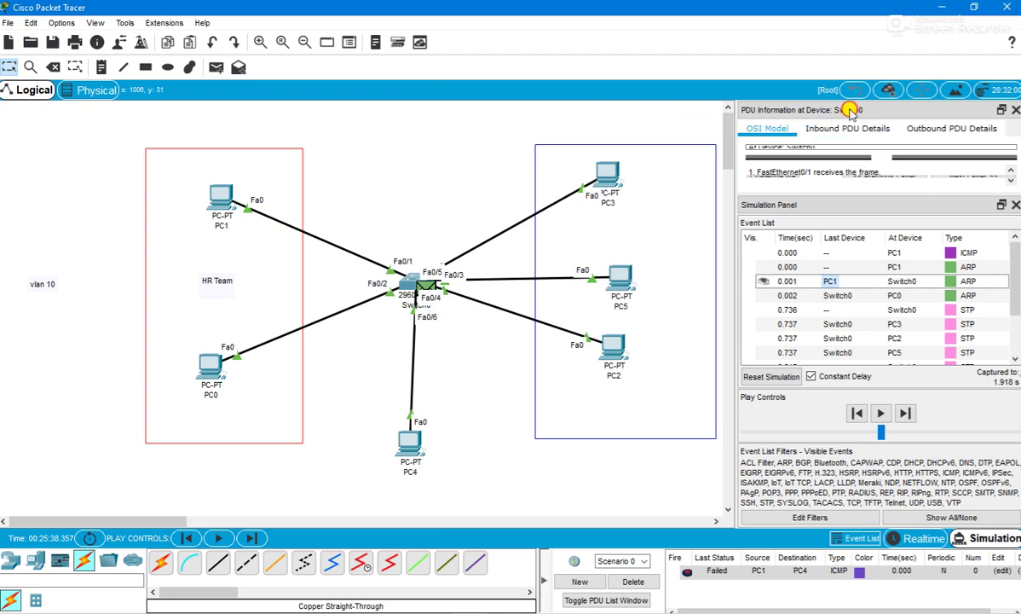
double_click(999, 111)
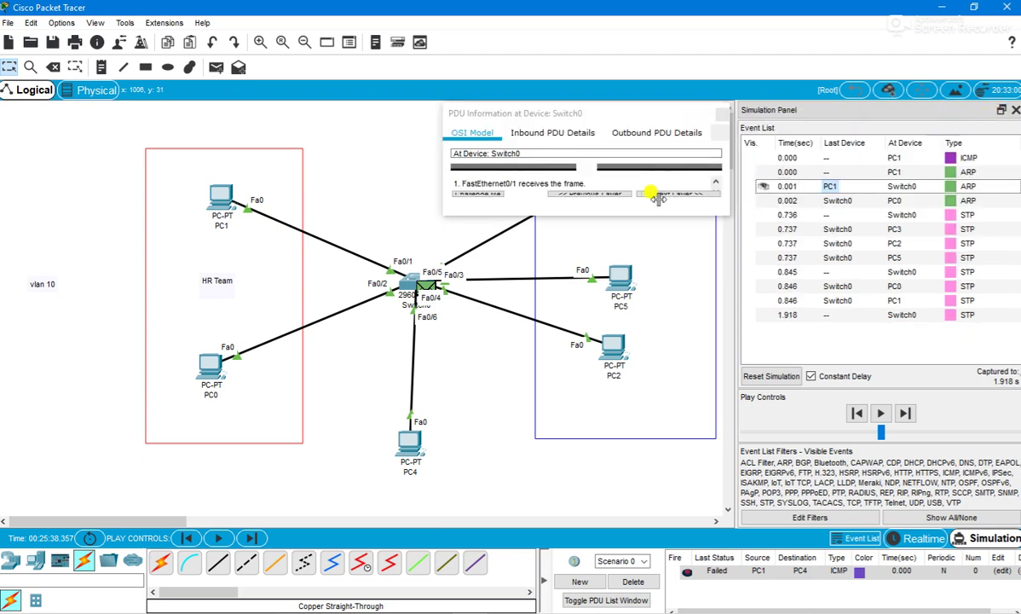
left_click_drag(634, 210, 666, 452)
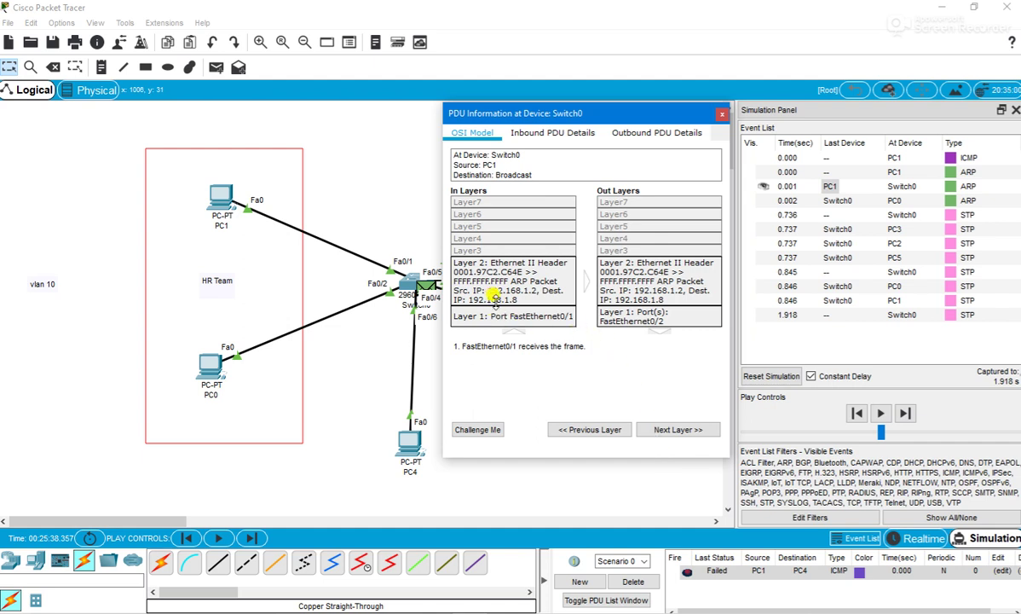
left_click(474, 292)
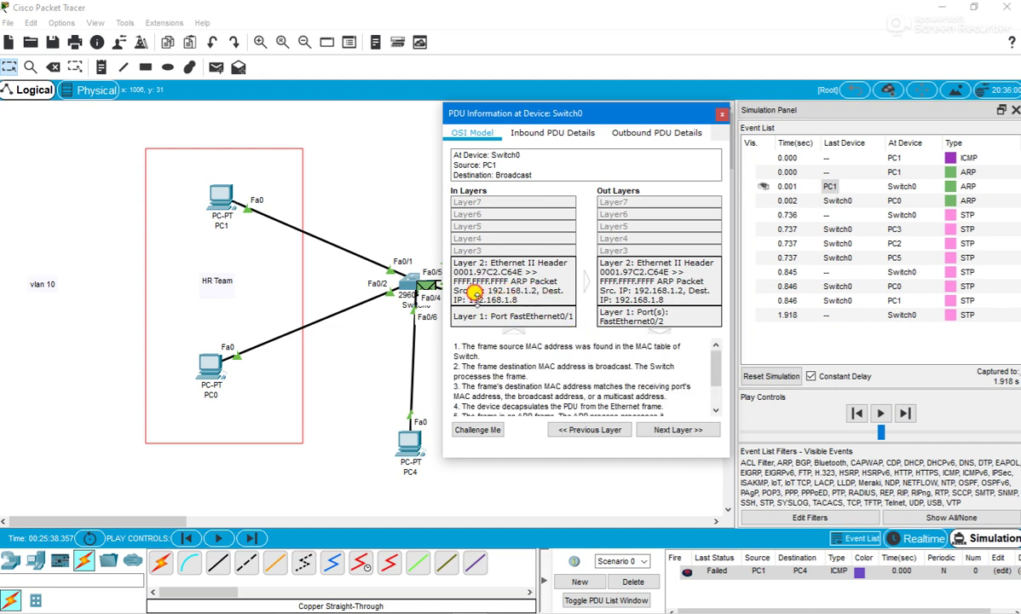
Examine the outbound Layer 1 details of the ARP event at Switch0 and check PC4's IP configuration against the ARP destination.
left_click(637, 314)
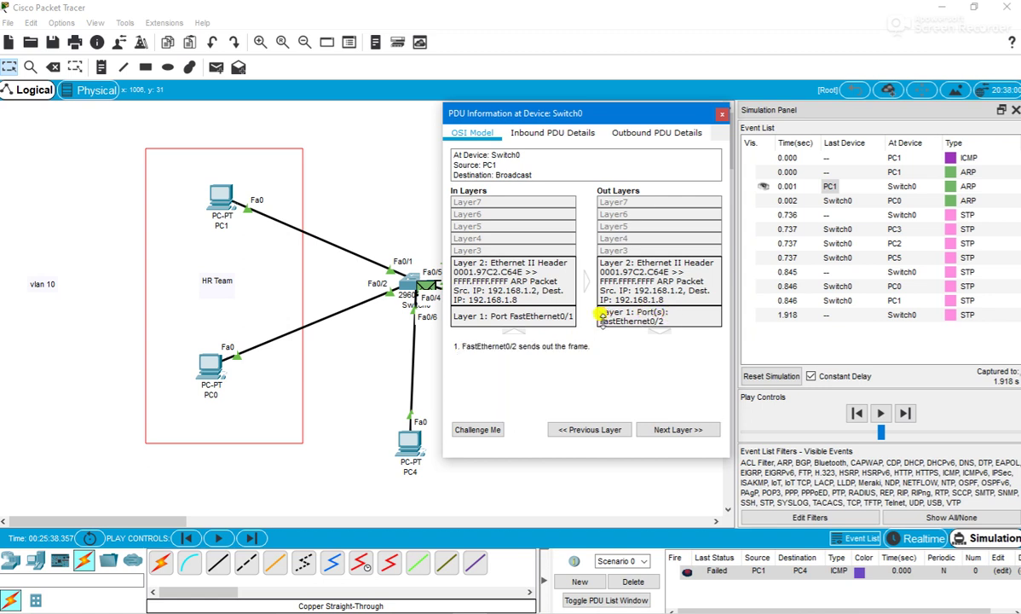
left_click(410, 440)
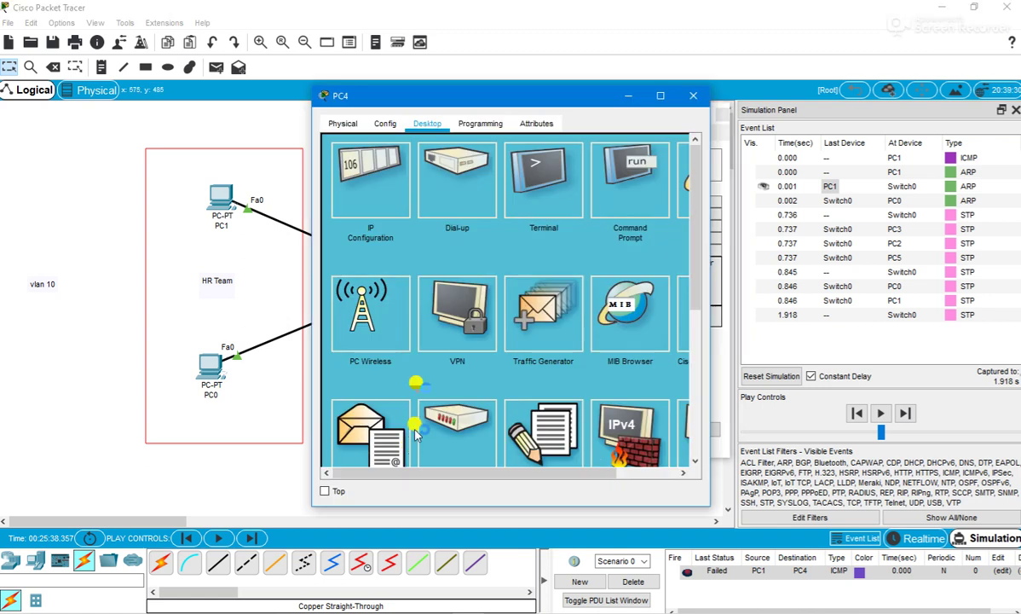
left_click(375, 173)
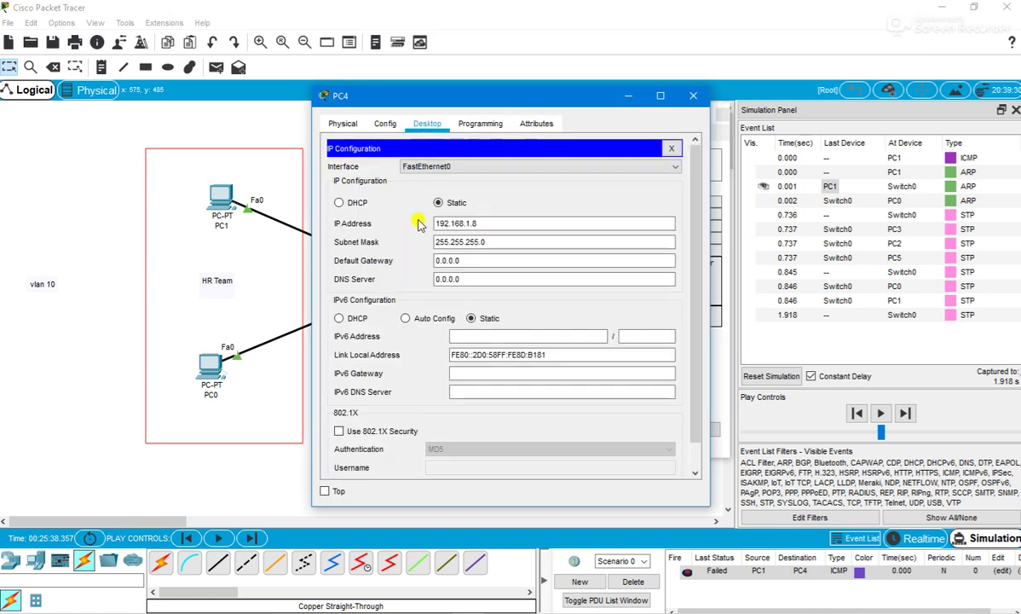
left_click(693, 96)
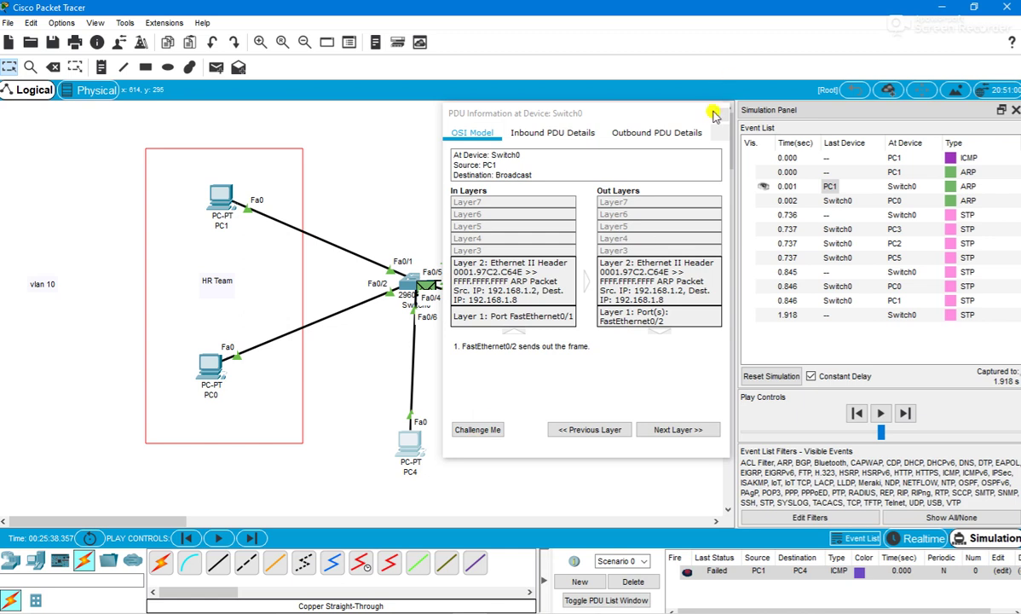
Close the PDU Information window and Simulation Panel, delete the PC1-to-PC4 PDU scenario, and return to Realtime mode.
left_click(721, 113)
left_click(1013, 112)
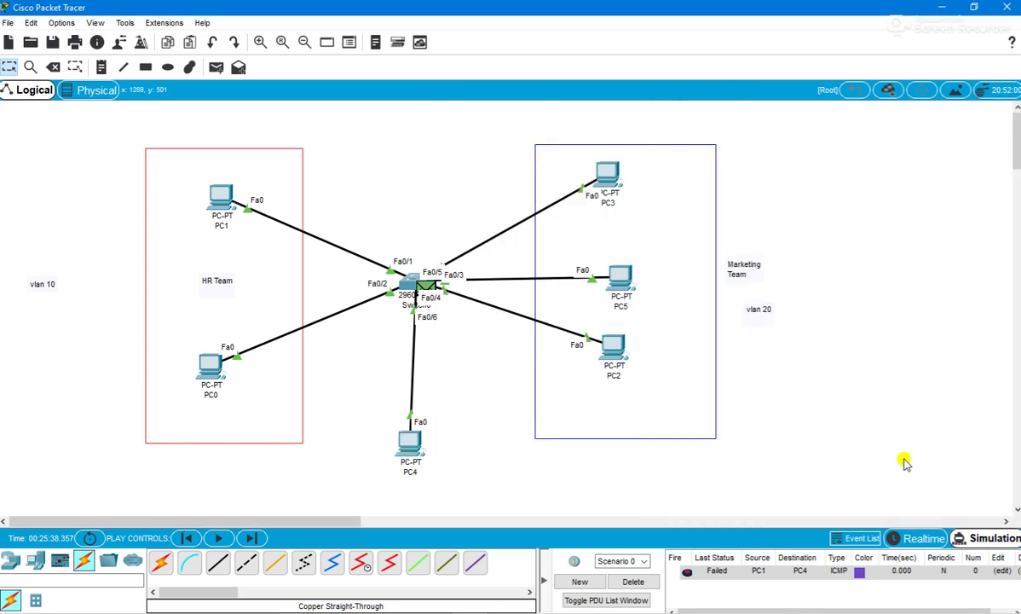
left_click(632, 581)
left_click(920, 538)
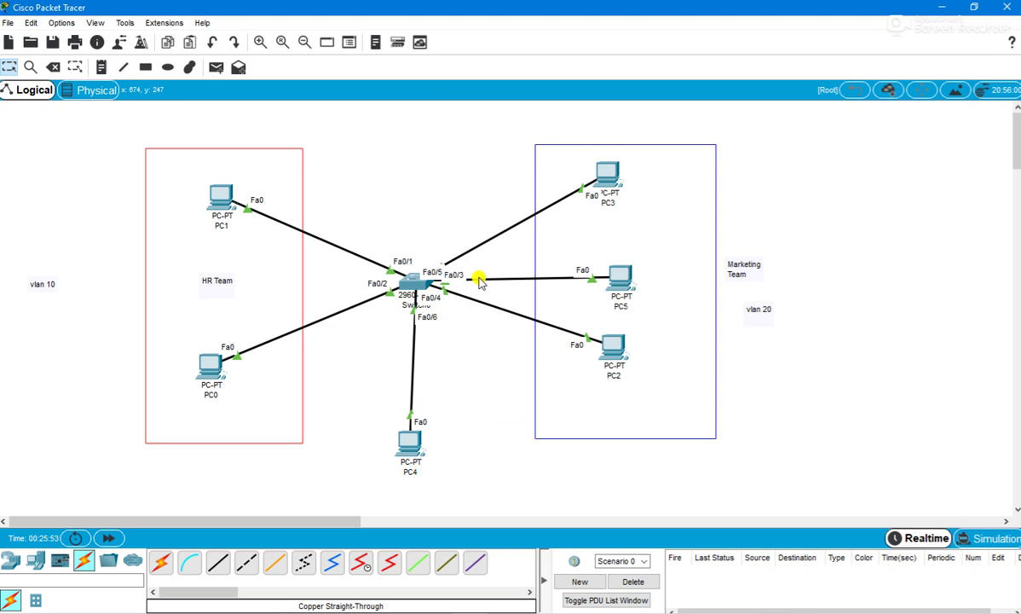
Review Switch0's command-line history for the VLAN 20 access-port assignments on Fa0/3 to Fa0/5 and the VLAN brief tables.
left_click(41, 283)
left_click(941, 278)
left_click(408, 283)
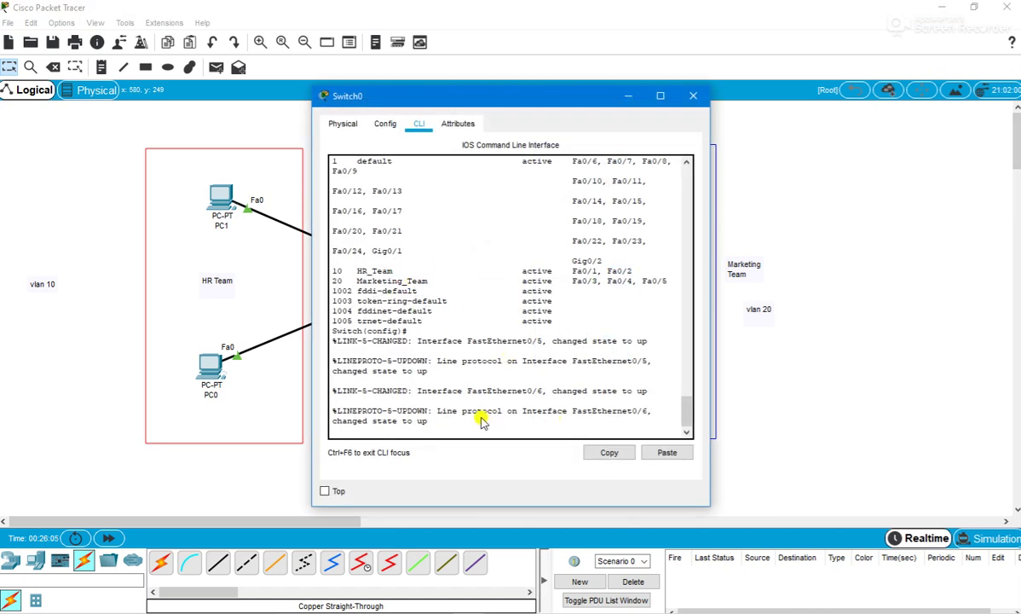
scroll(481, 418, "up", 6)
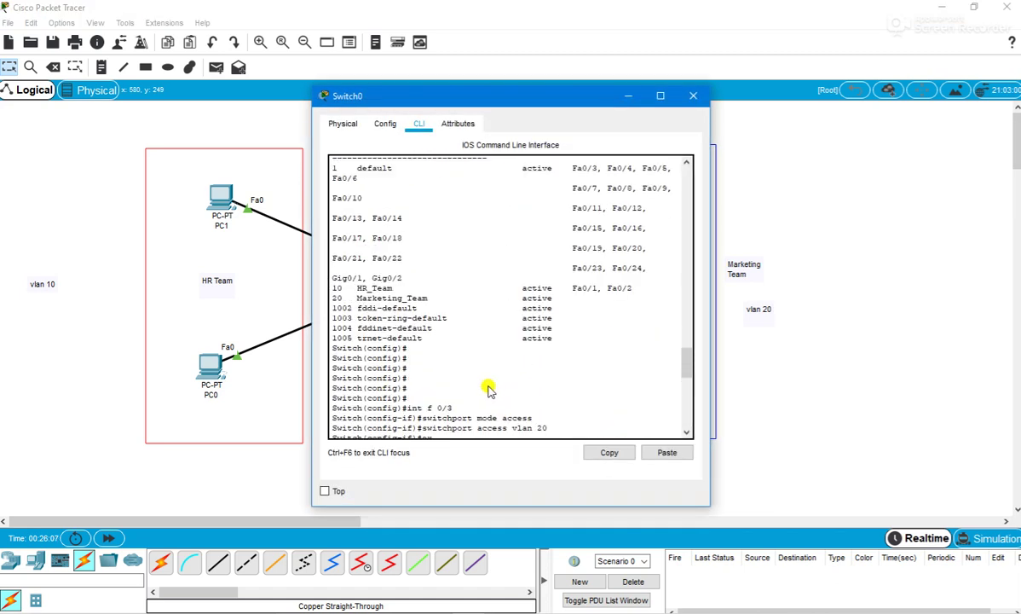
scroll(488, 389, "down", 4)
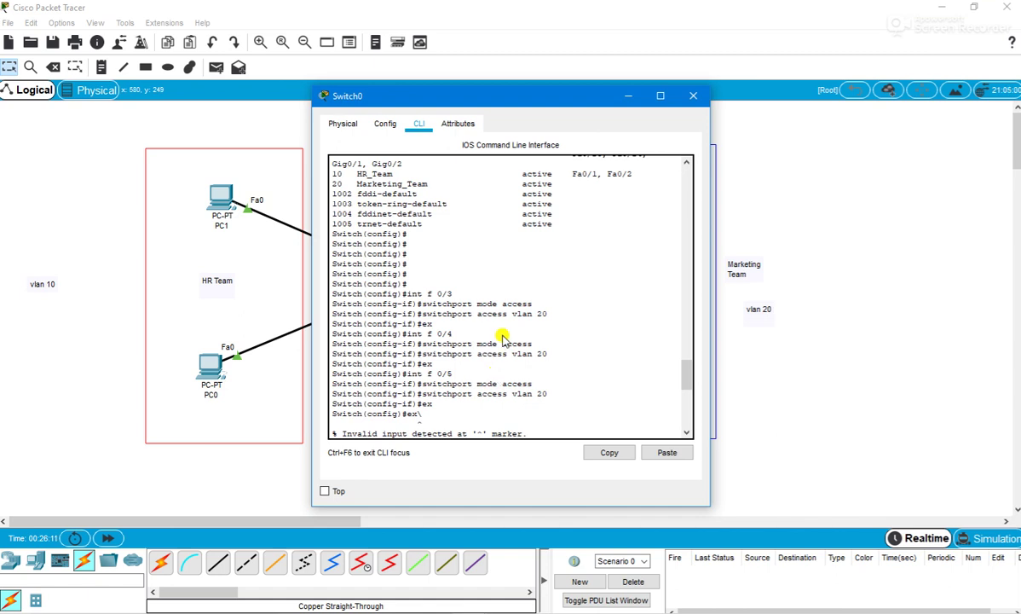
scroll(565, 303, "up", 4)
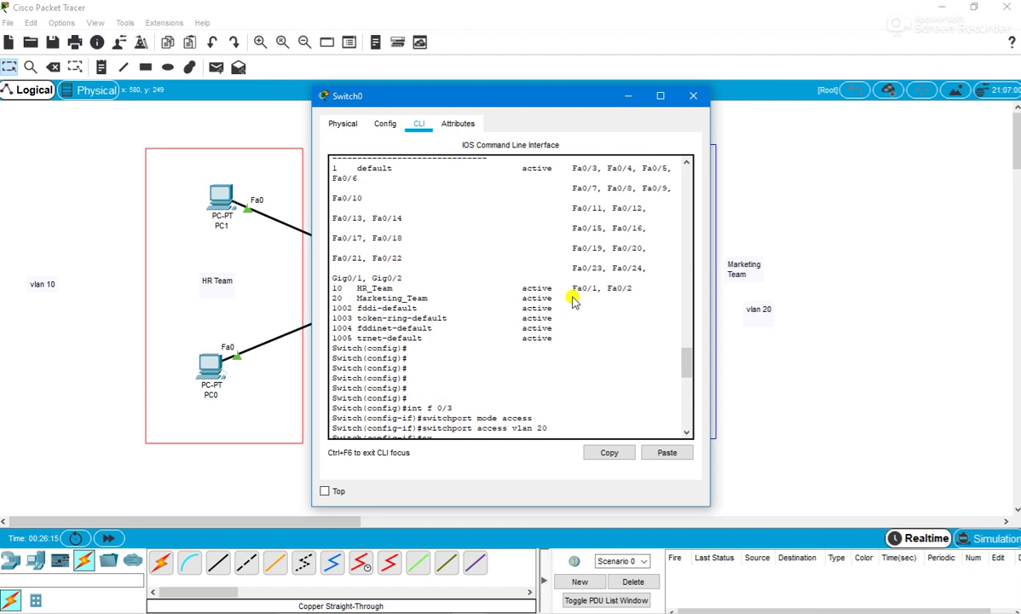
scroll(574, 303, "down", 8)
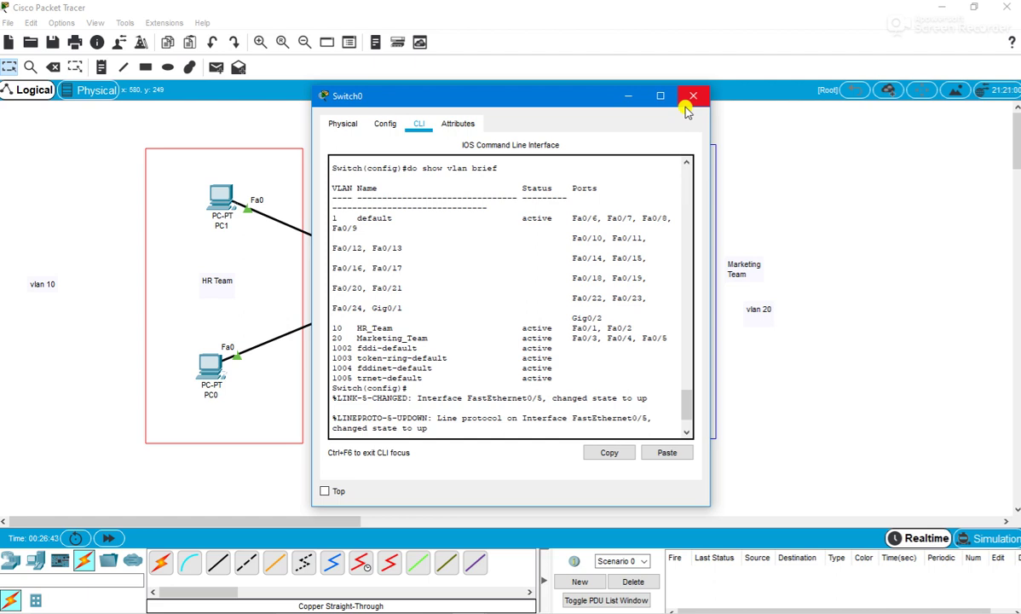
left_click(764, 190)
left_click(611, 337)
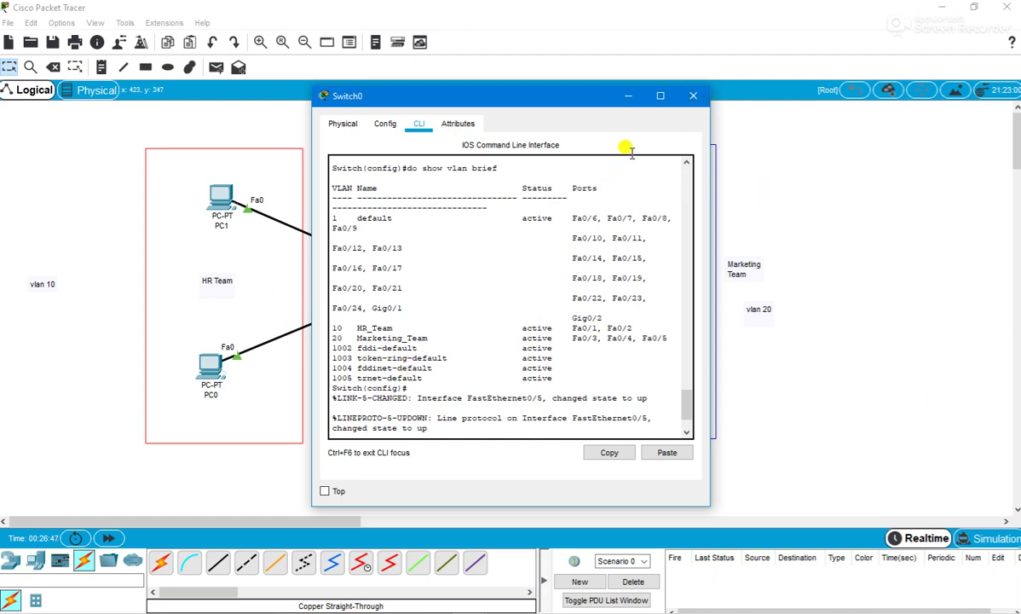